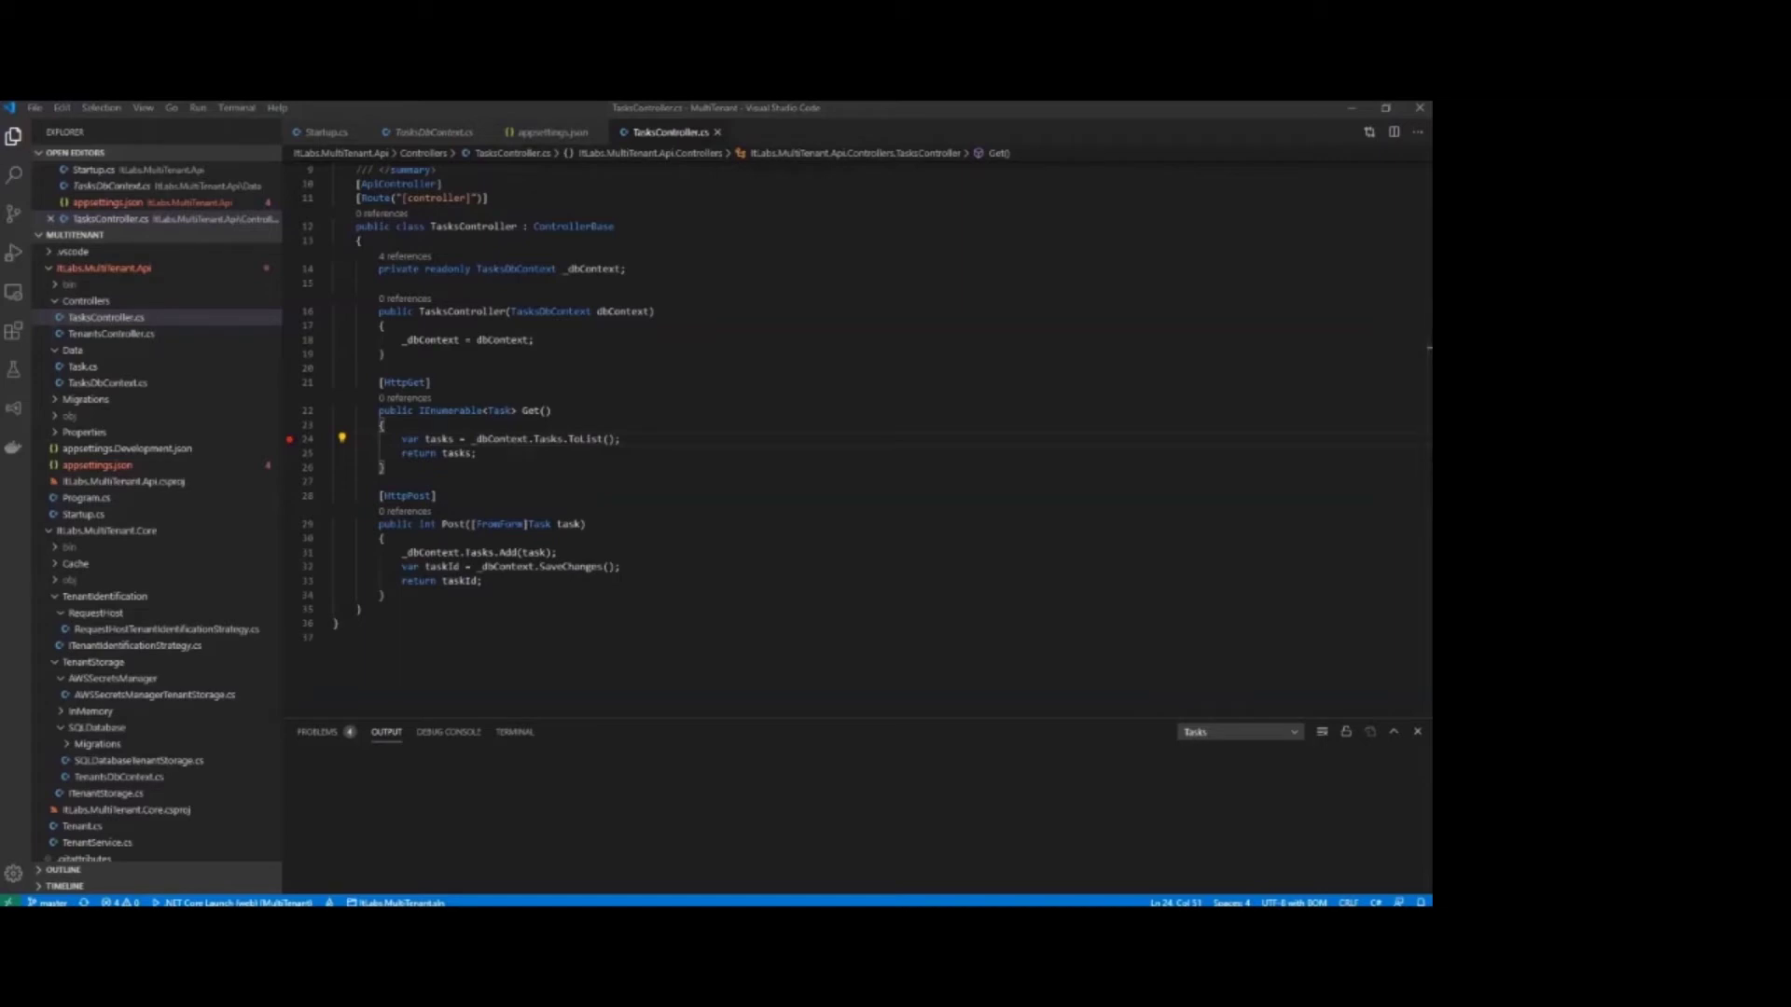
# Step: Switch to the command prompt and start the API with dotnet run -p ItLabs.MultiTenant.Api
pyautogui.hotkey('alt', 'Tab')
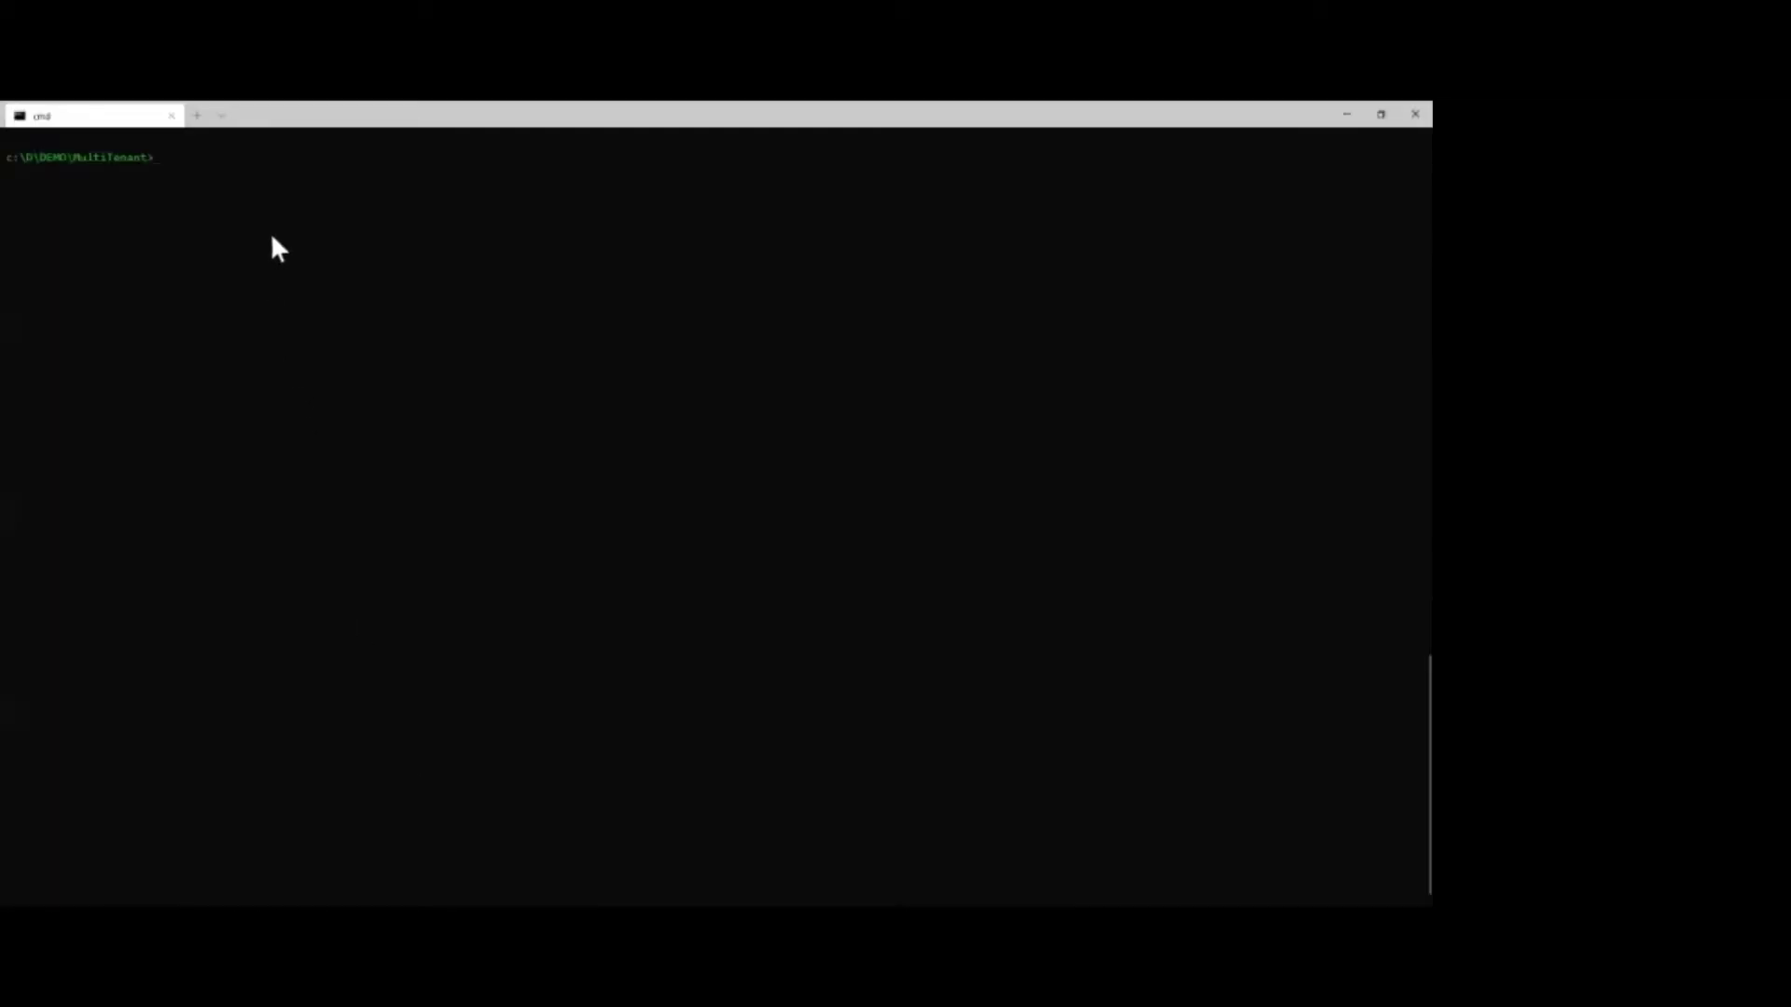
pyautogui.write('dotnet run -p Itlabs.MultiTenant.Api')
pyautogui.press('Return')
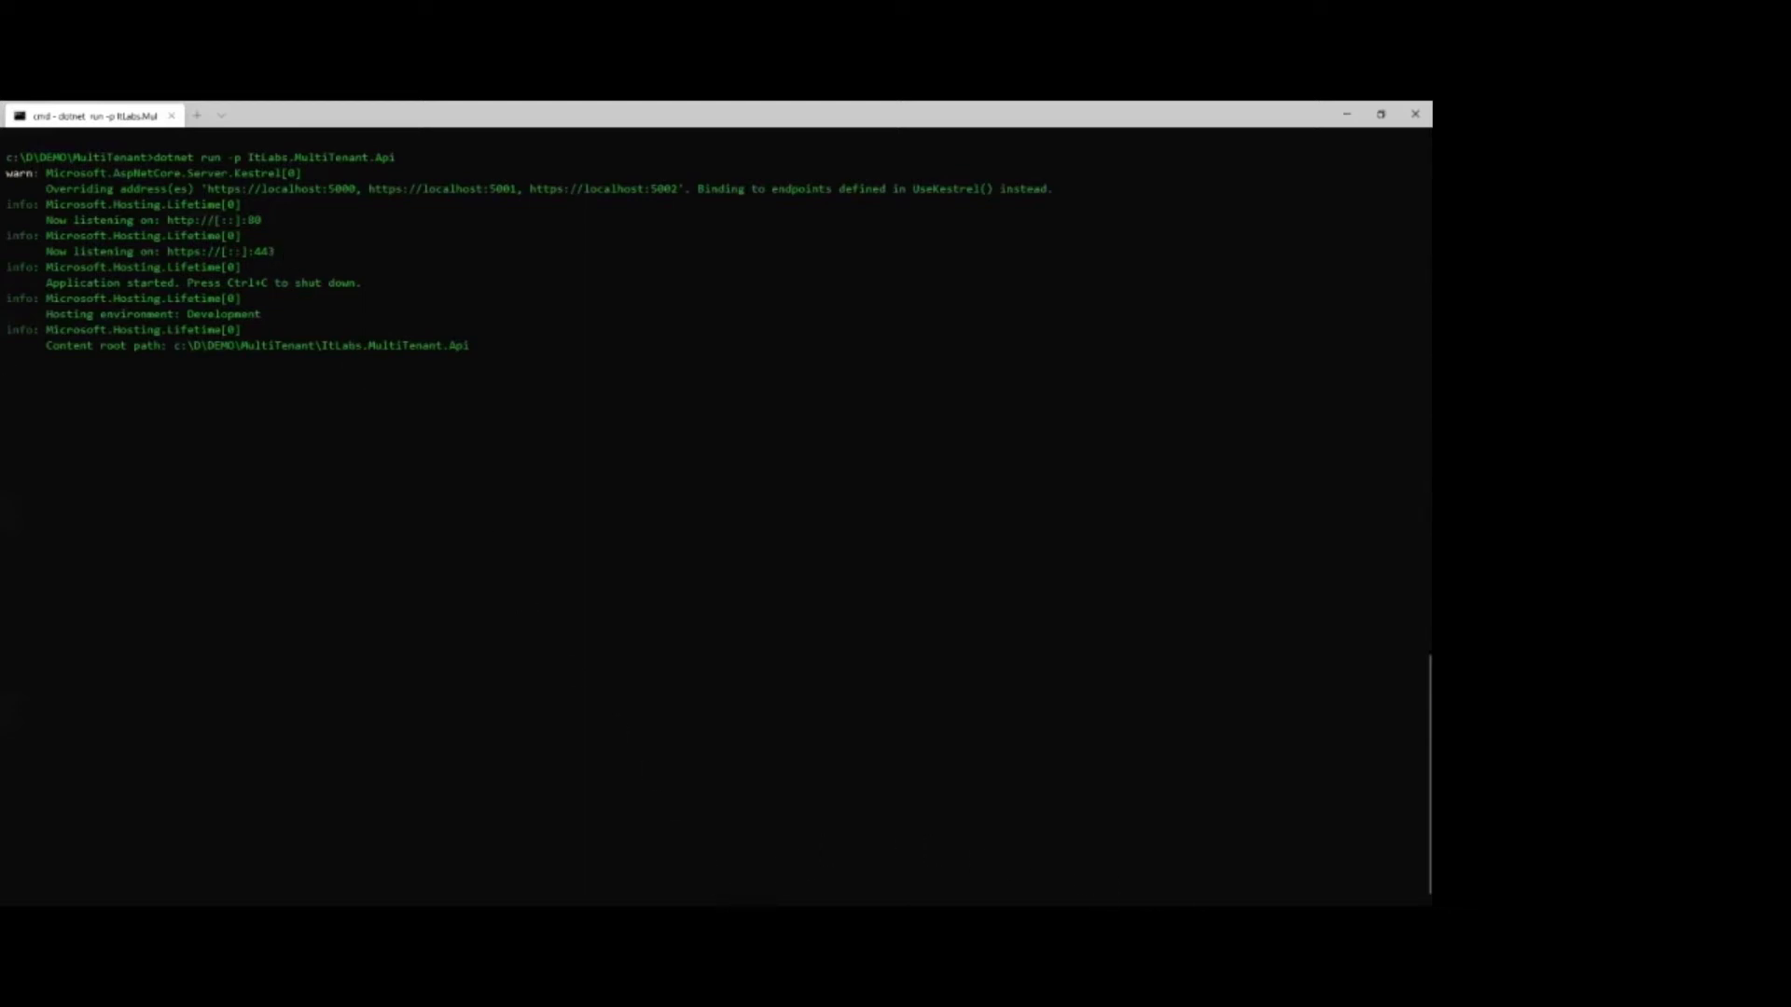
pyautogui.hotkey('alt', 'Tab')
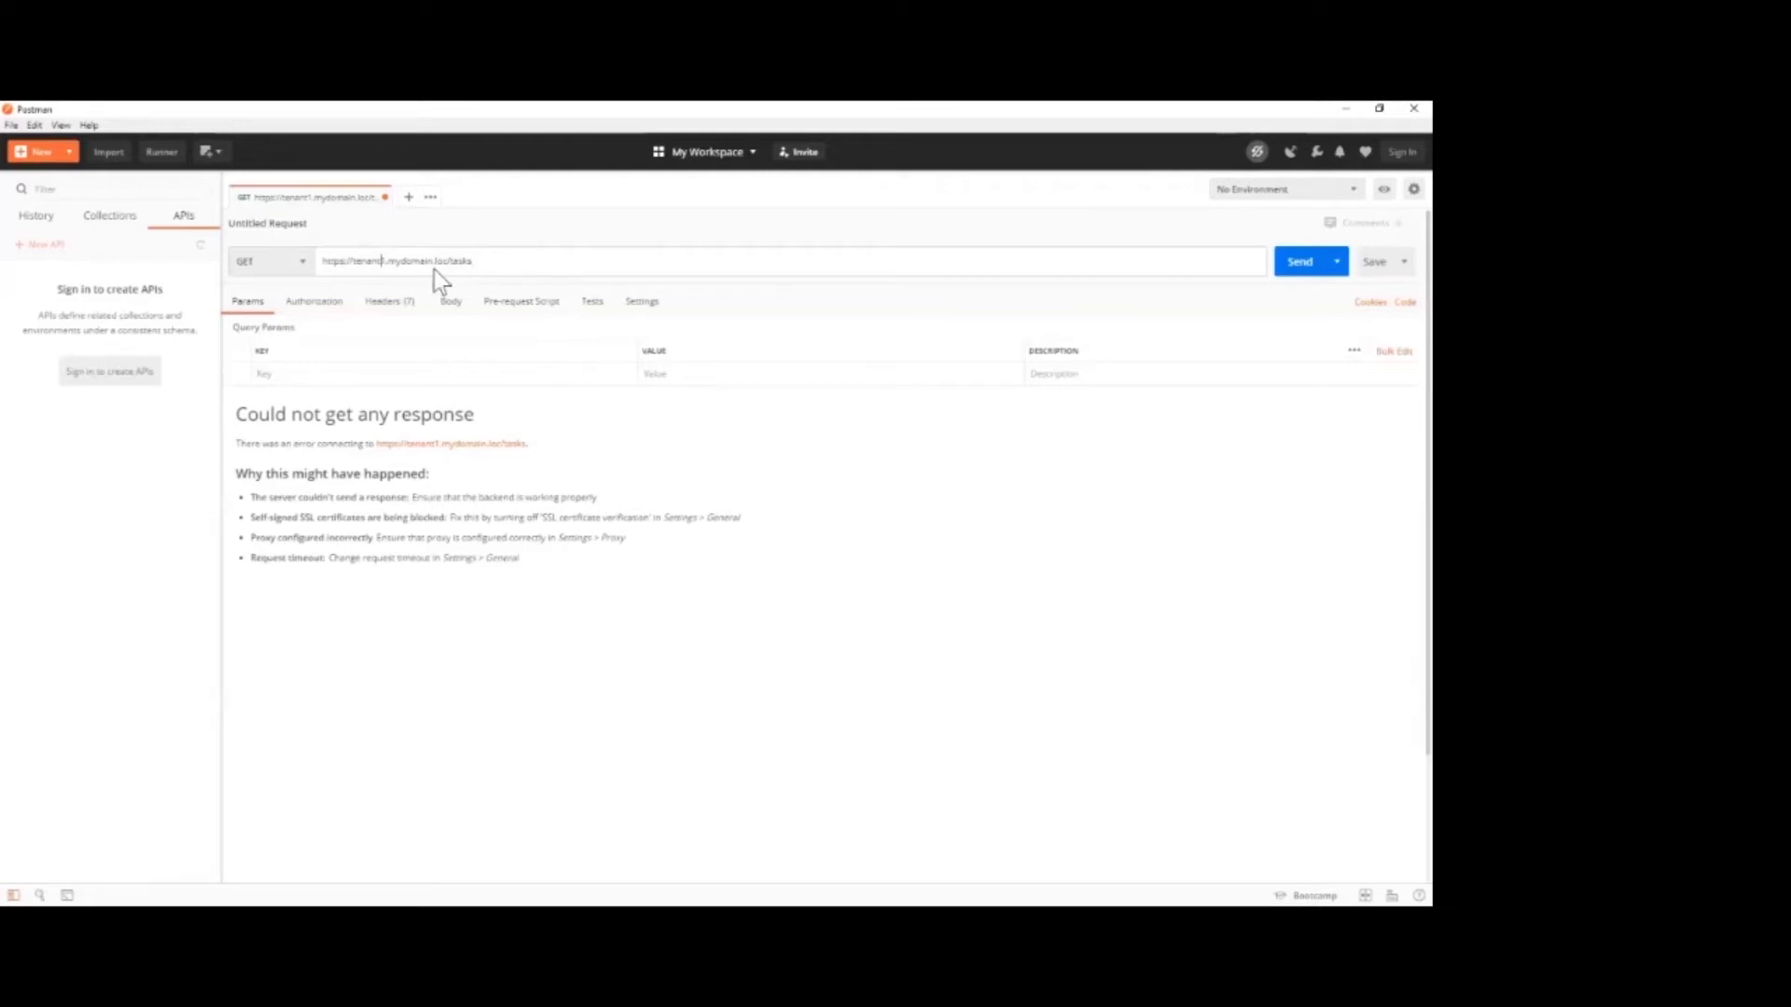
pyautogui.write('-50')
pyautogui.click(1292, 269)
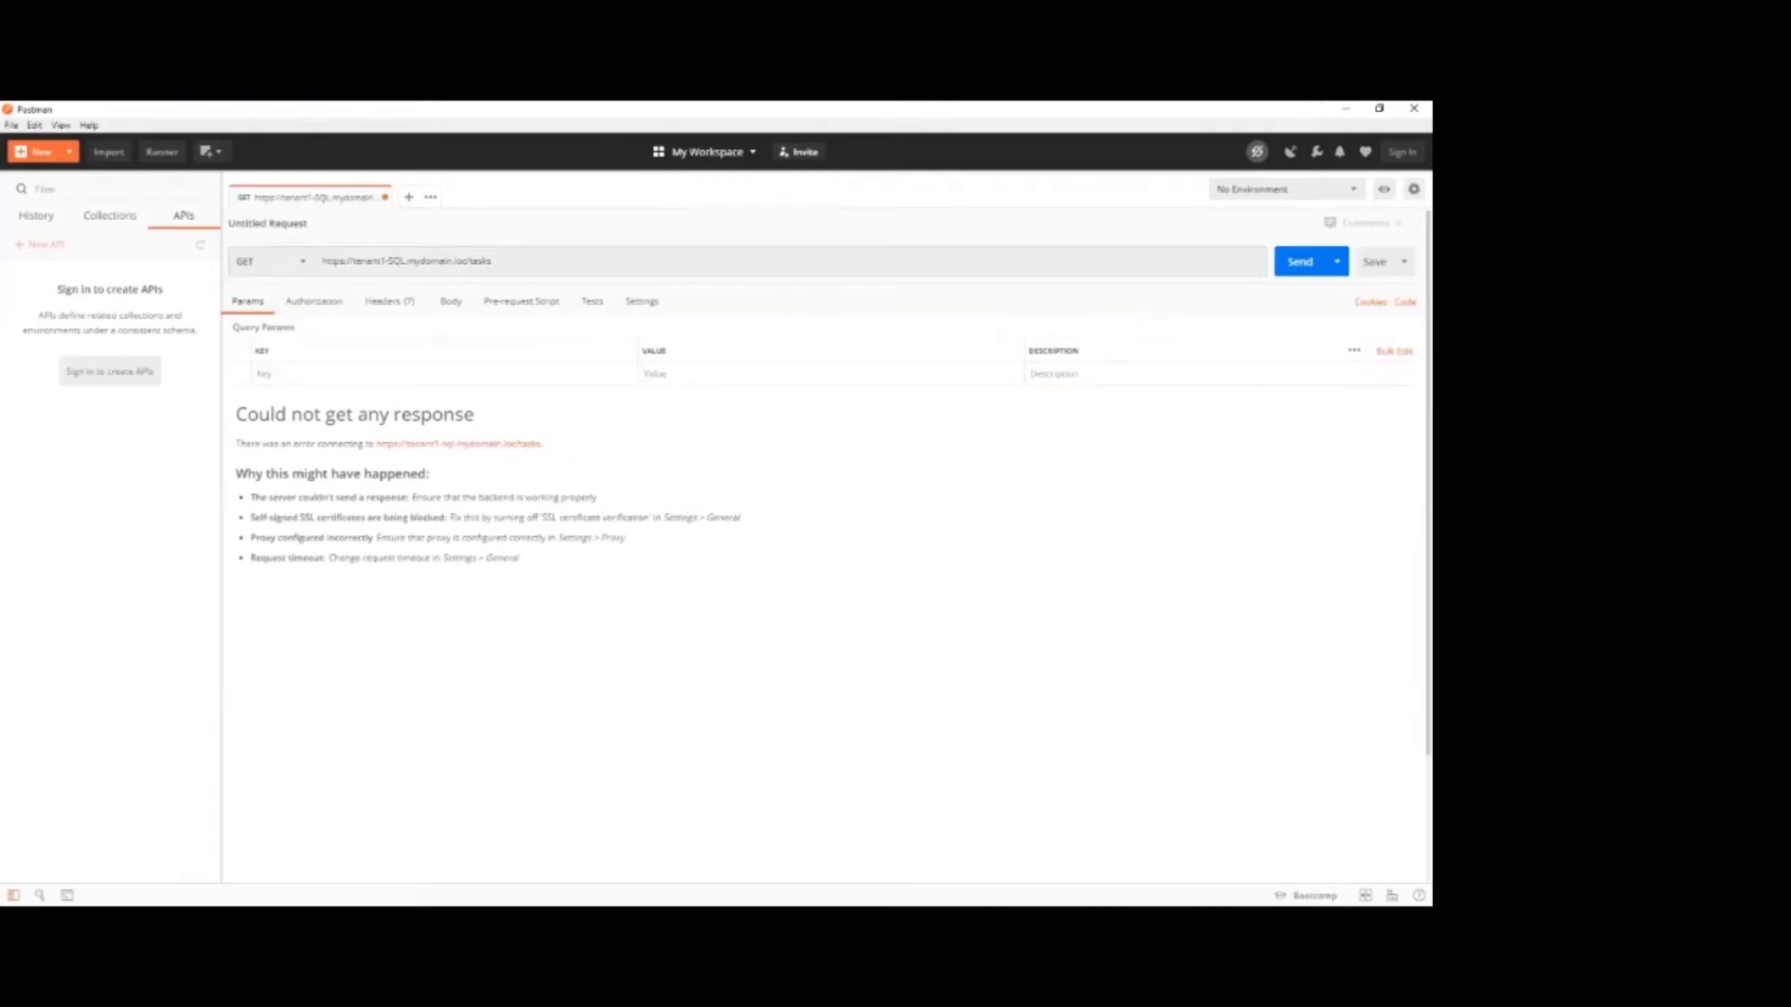
# Step: Map 127.0.0.1 to tenant1-SQL.mydomain.loc in the hosts file in Sublime Text, save it, and resend the GET request in Postman
pyautogui.hotkey('alt', 'Tab')
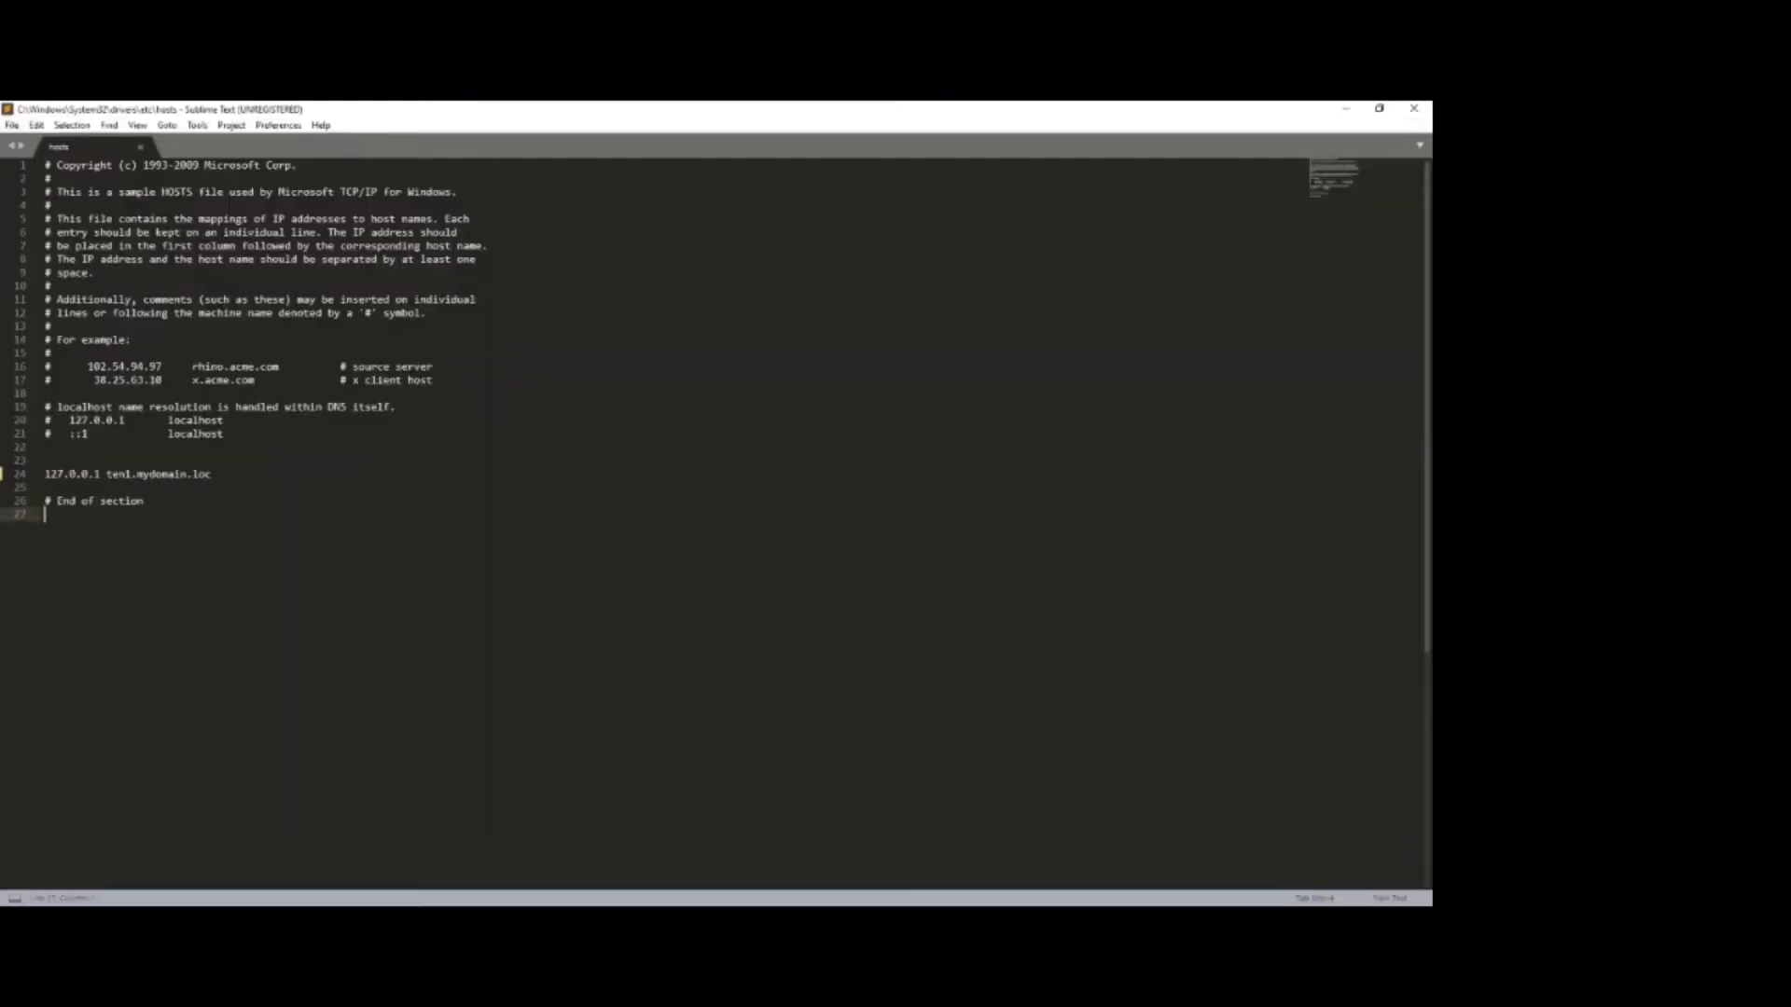
pyautogui.click(131, 474)
pyautogui.press('BackSpace')
pyautogui.write('ant1-SQL')
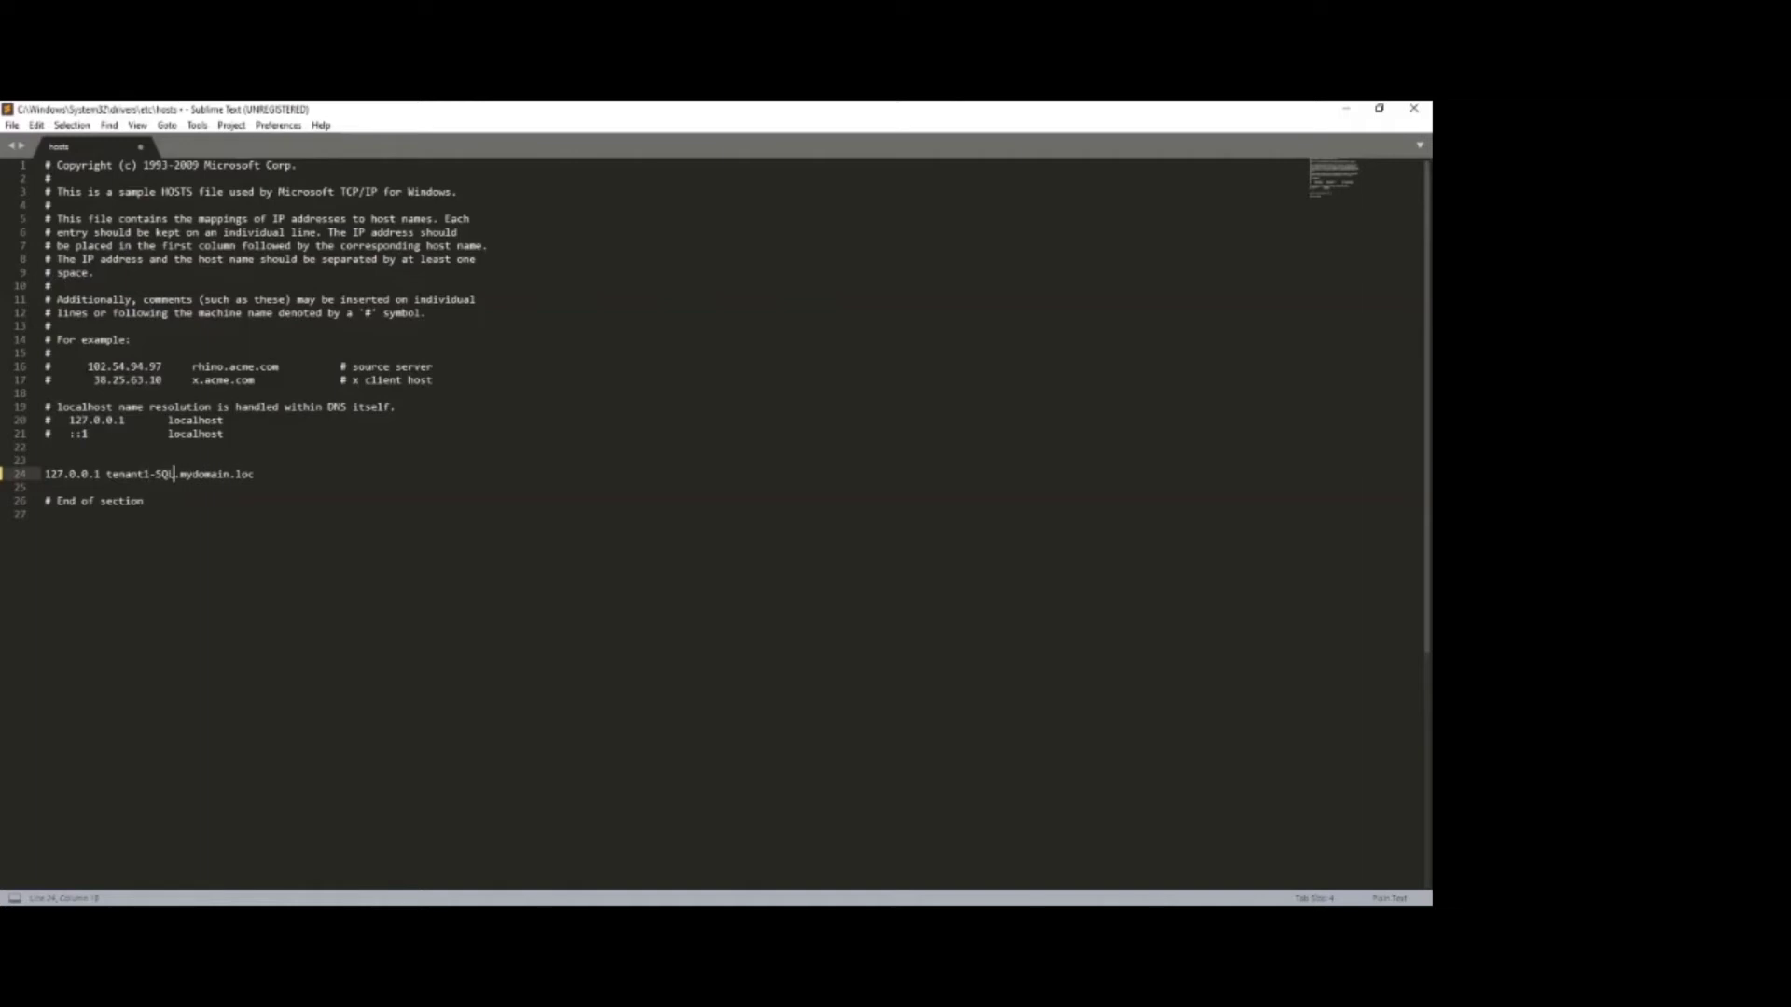
pyautogui.hotkey('ctrl', 's')
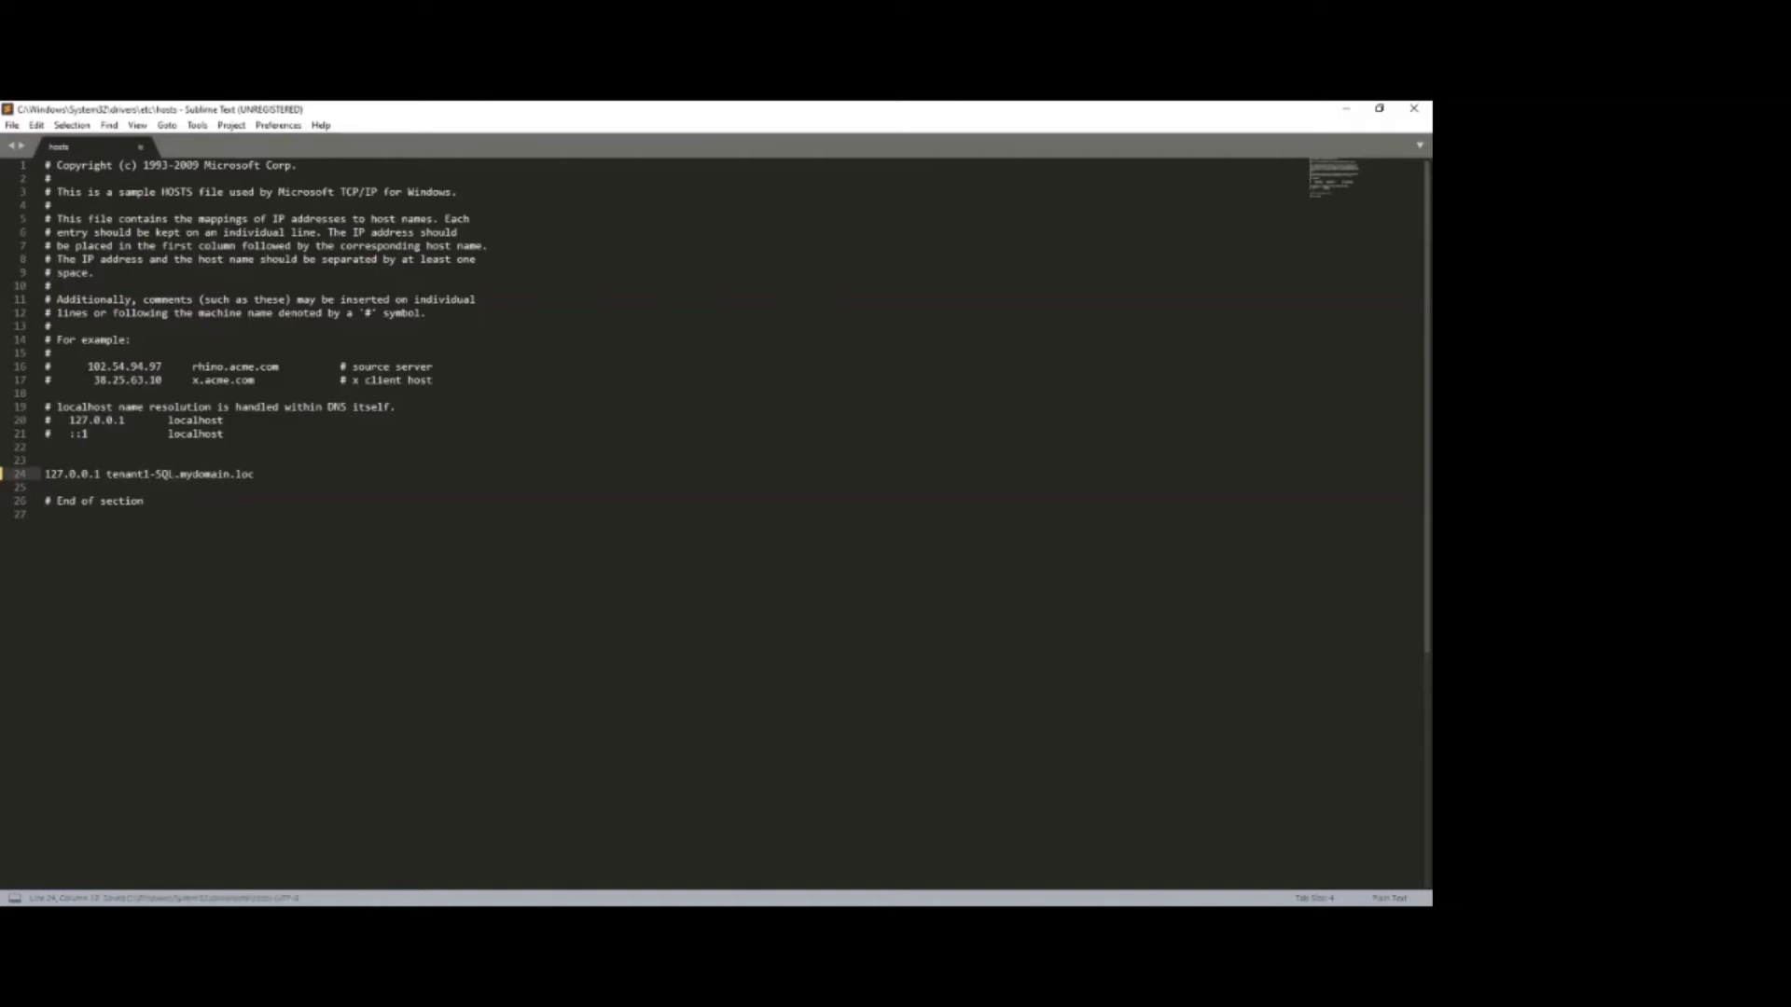
pyautogui.hotkey('alt', 'Tab')
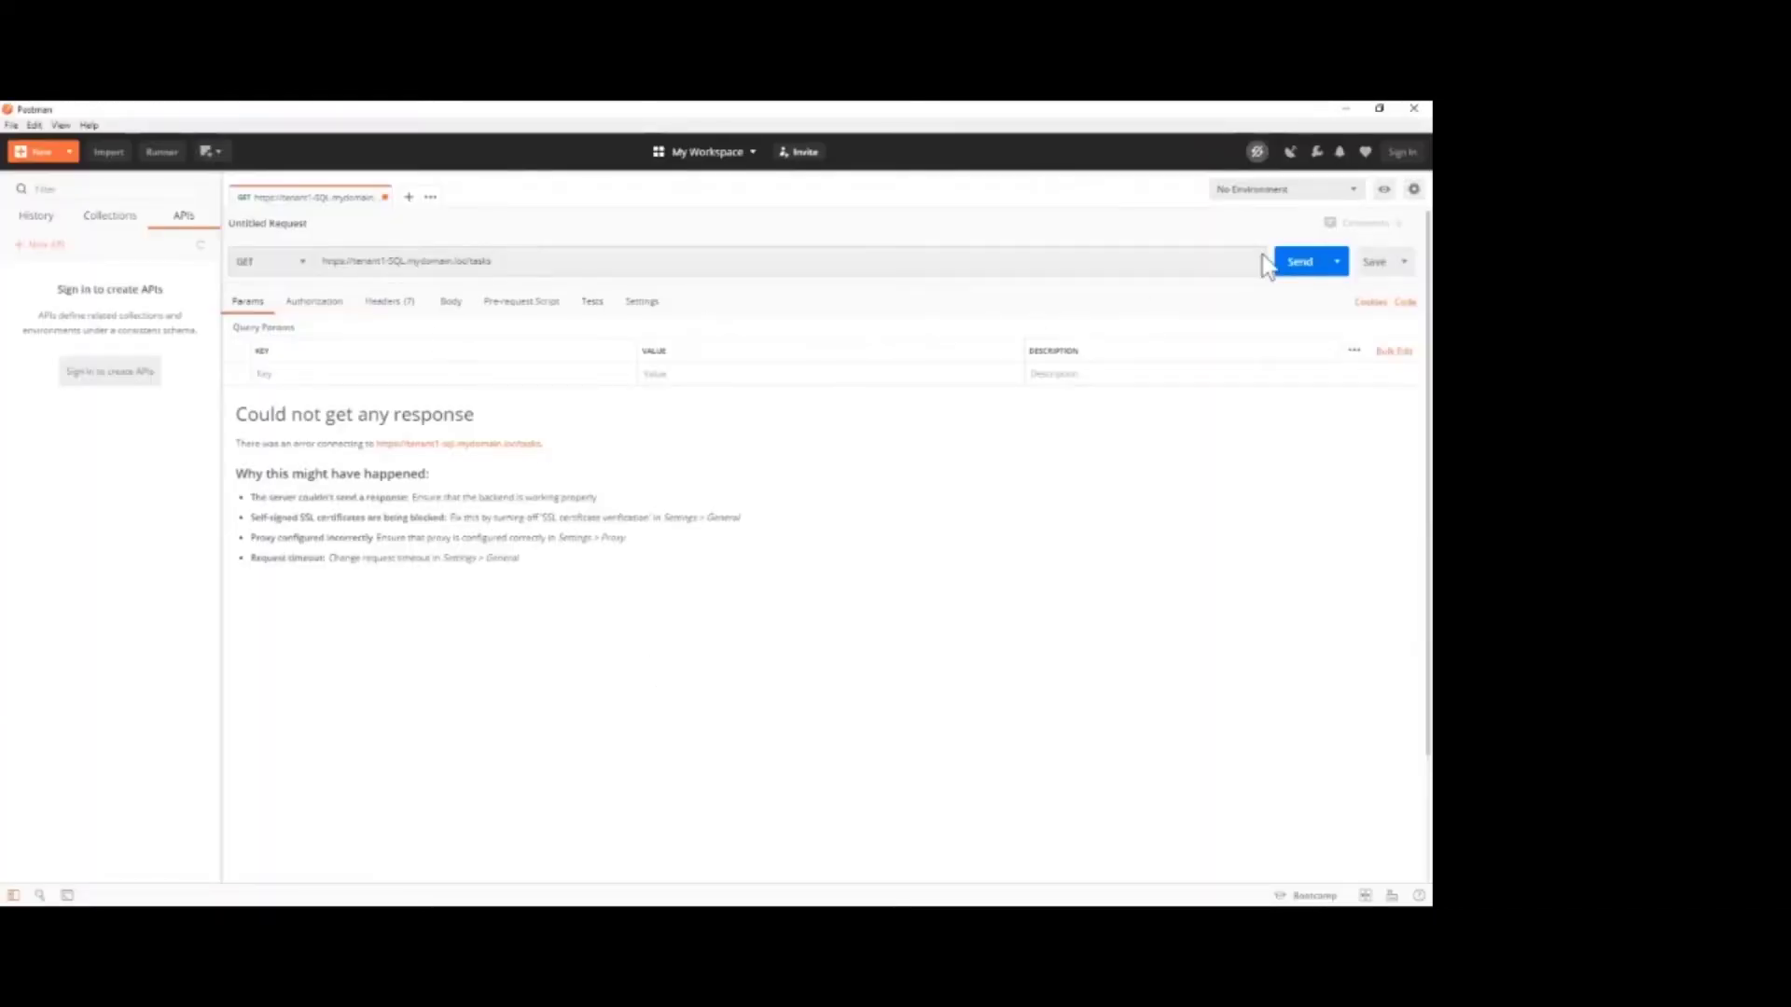
pyautogui.click(1298, 265)
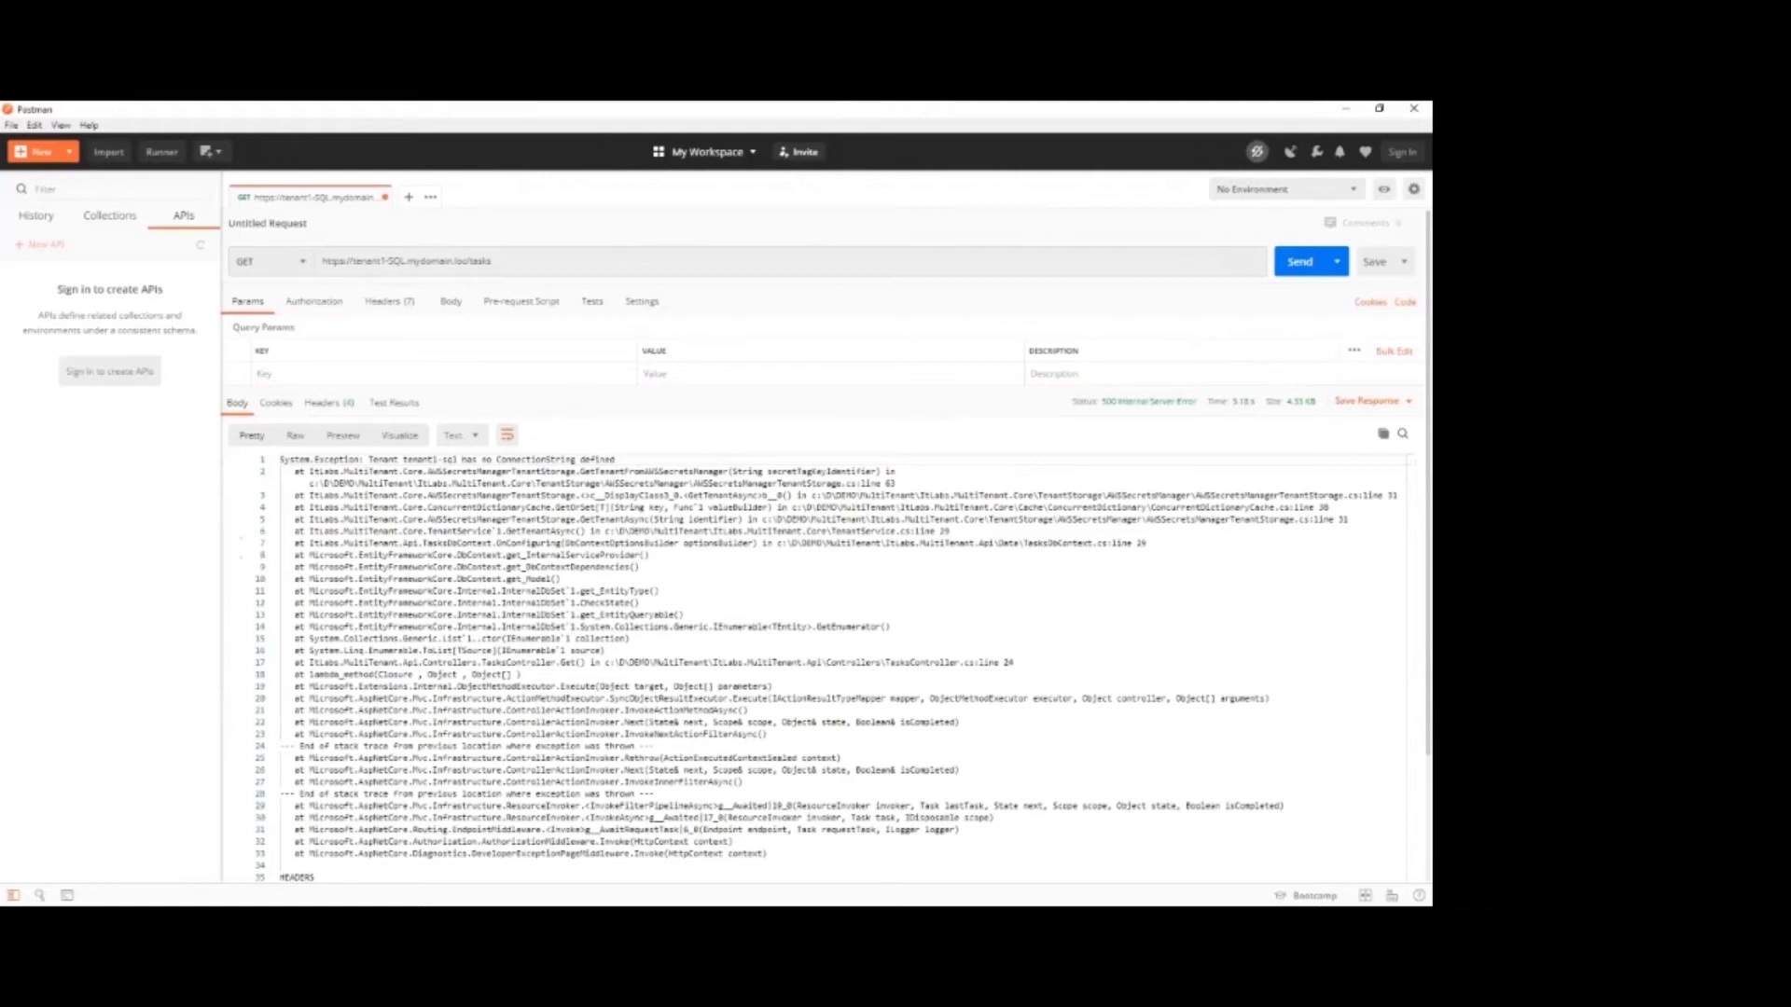
# Step: Start a new secret in AWS Secrets Manager with the type Other type of secrets and the key ConnectionString
pyautogui.hotkey('alt', 'Tab')
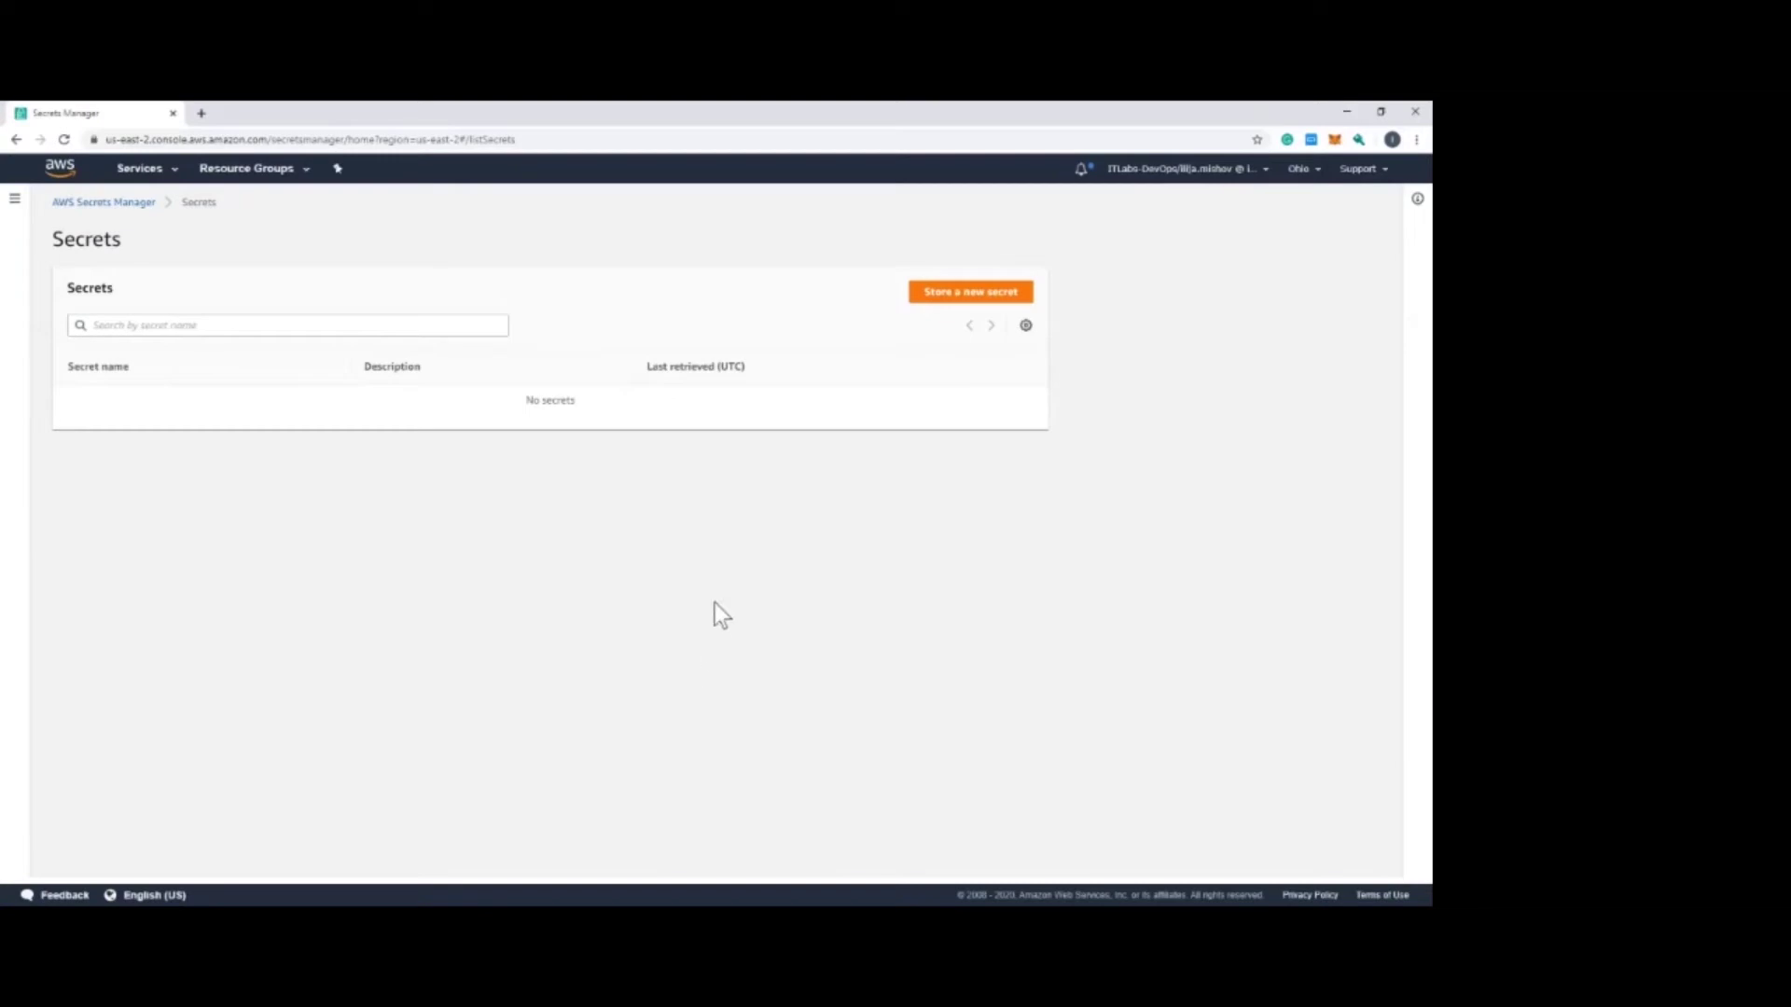
pyautogui.click(972, 299)
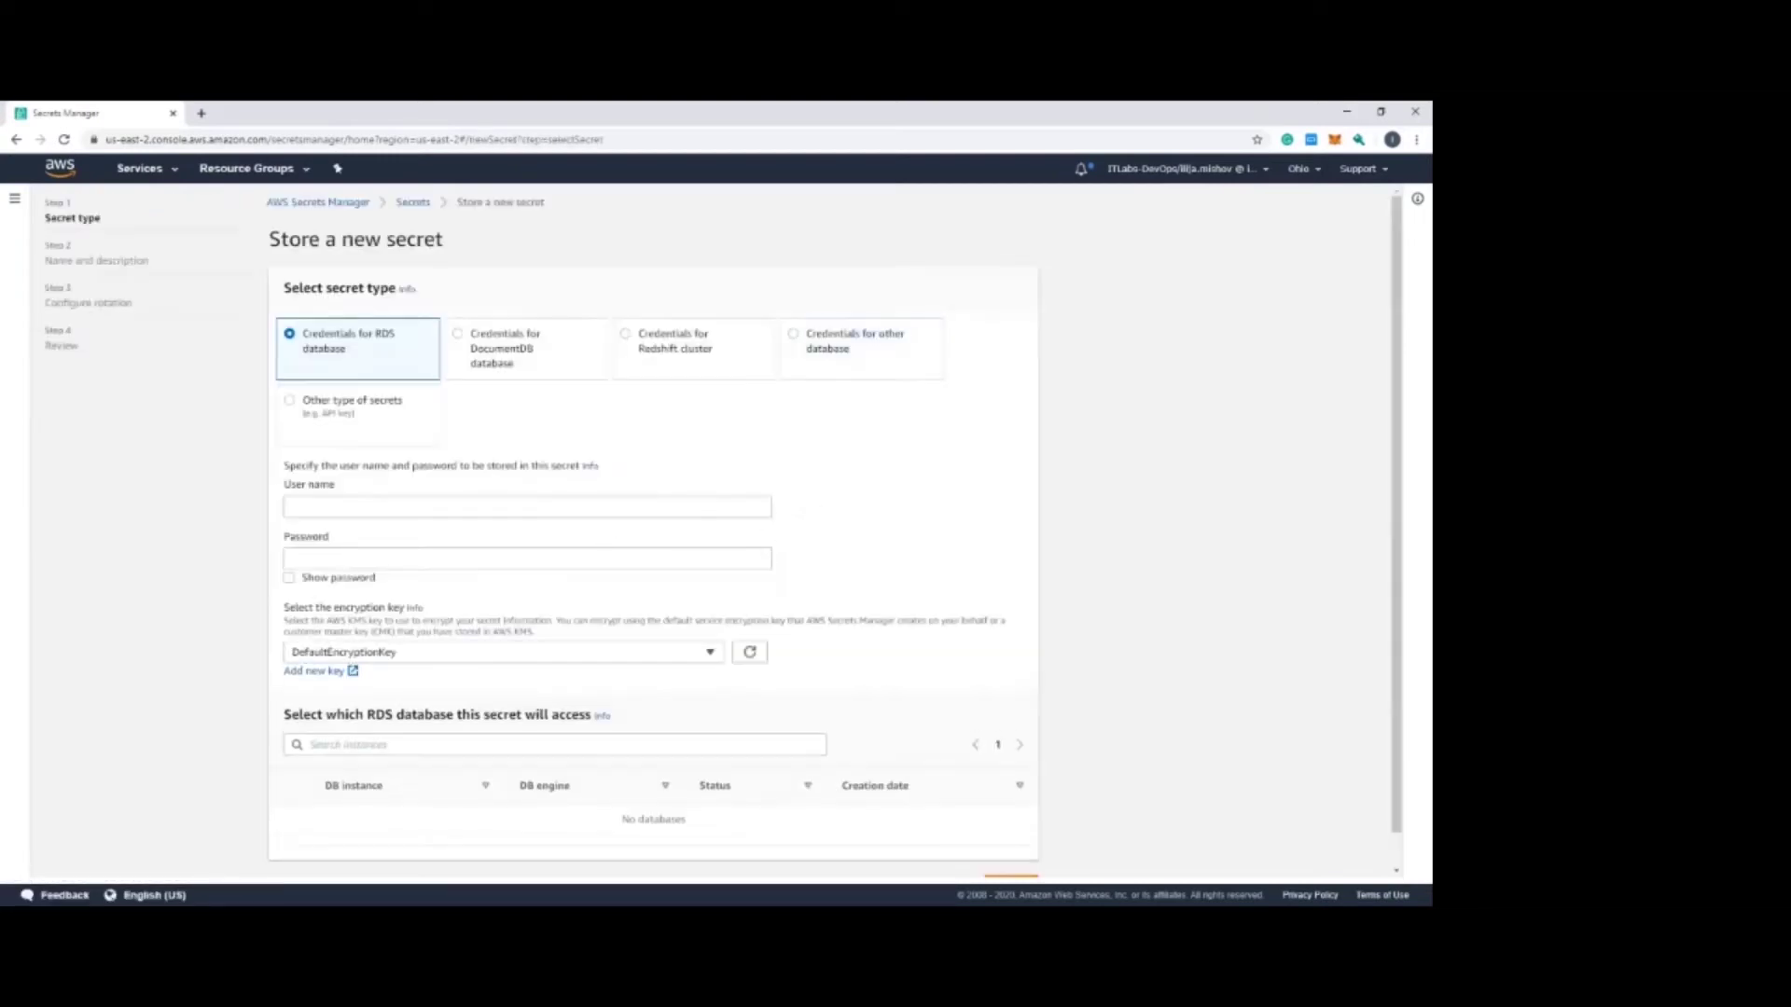
pyautogui.click(333, 439)
pyautogui.click(294, 574)
pyautogui.write('Connection')
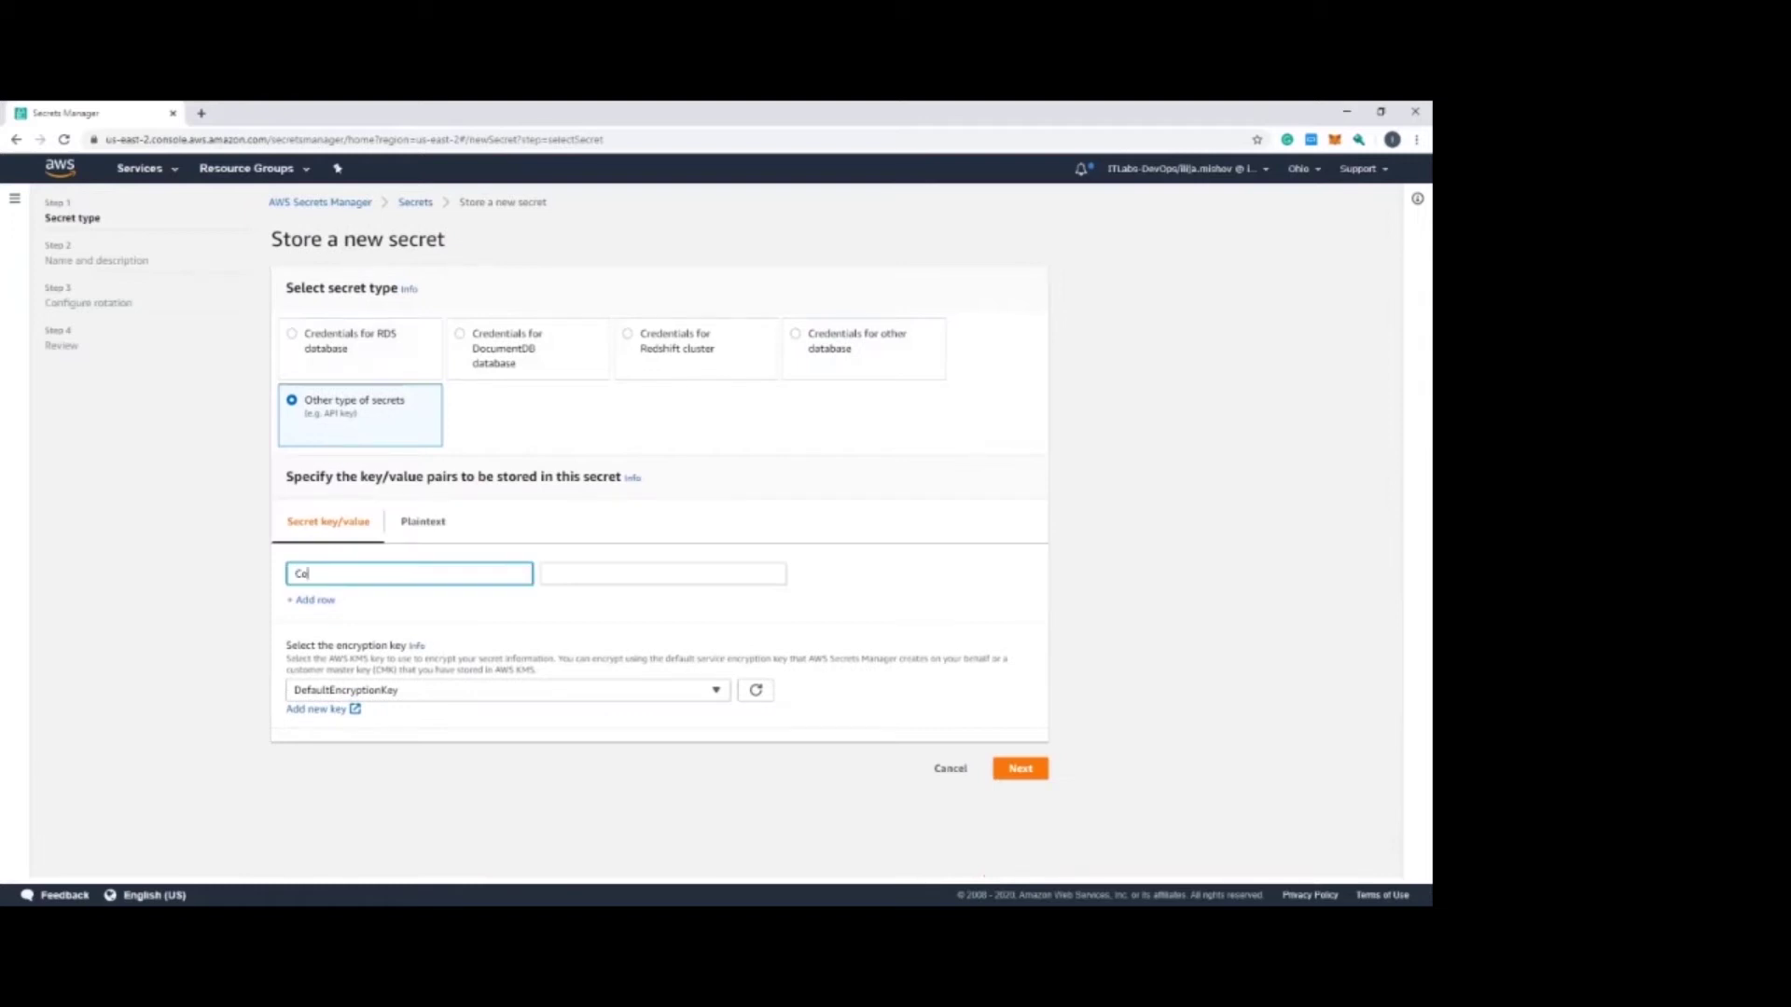
pyautogui.press('BackSpace')
pyautogui.press('BackSpace')
pyautogui.write('onString')
pyautogui.press('Tab')
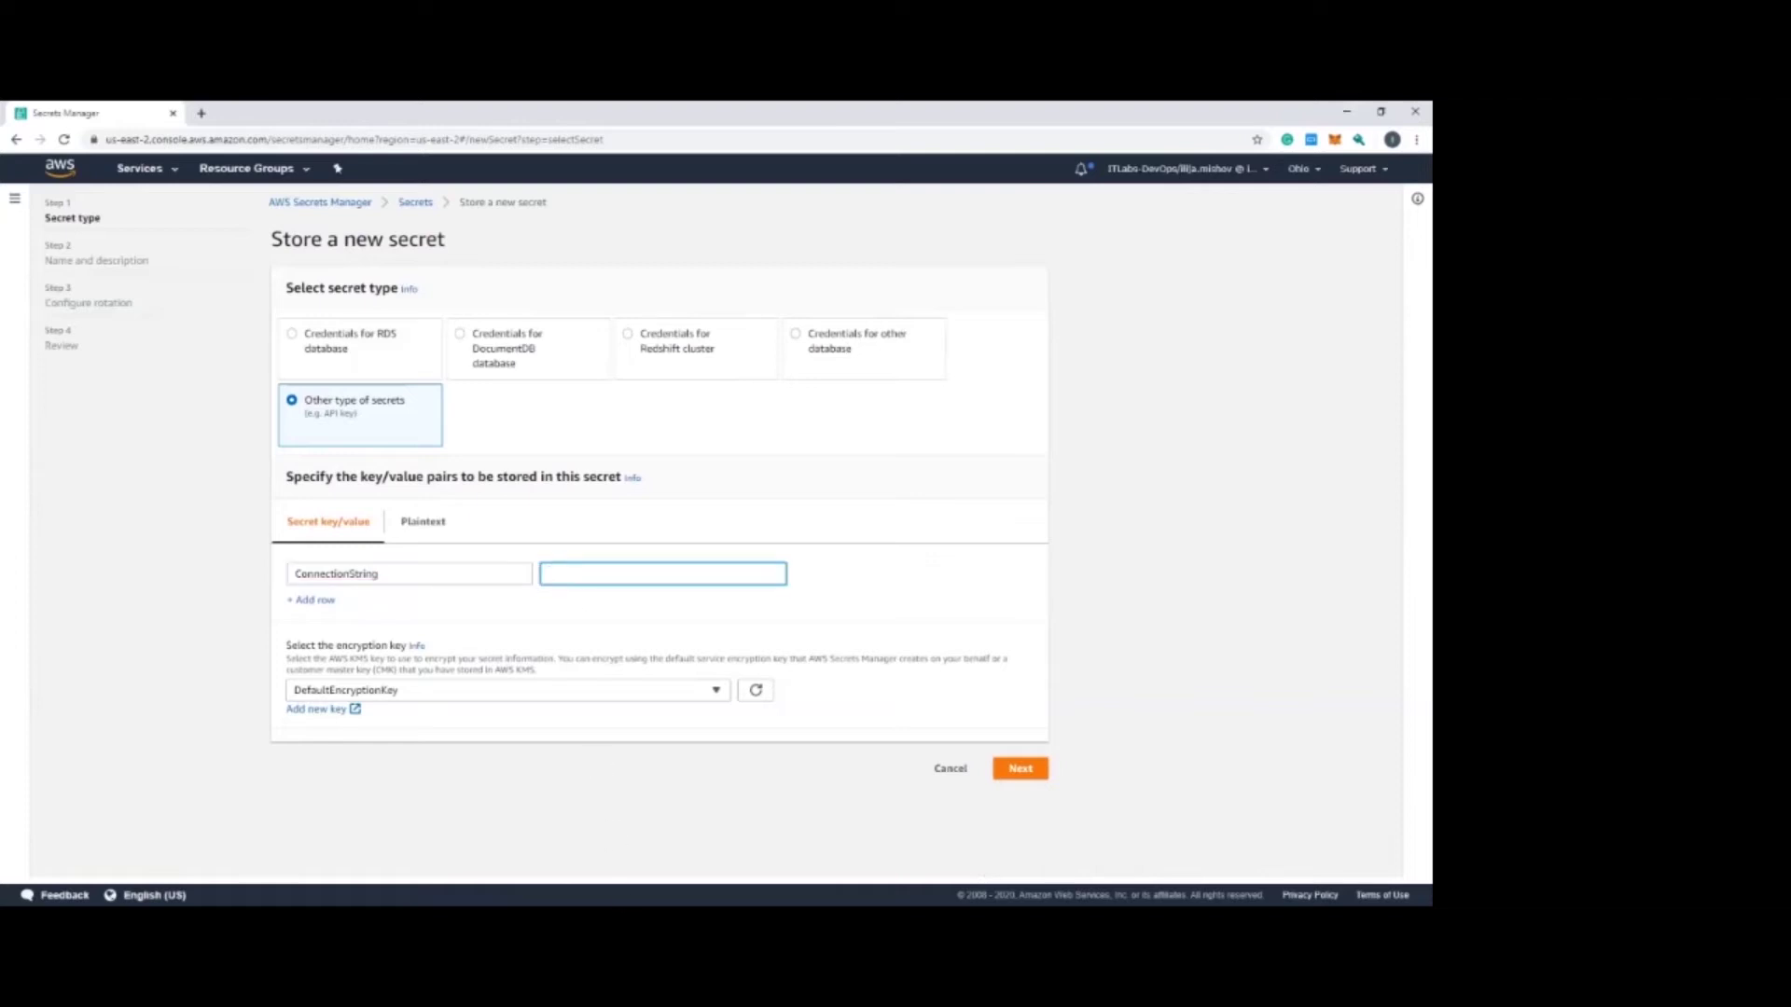
# Step: Paste the tenant's connection string as the value of ConnectionString and set its database name to sql-tenant1
pyautogui.hotkey('alt', 'Tab')
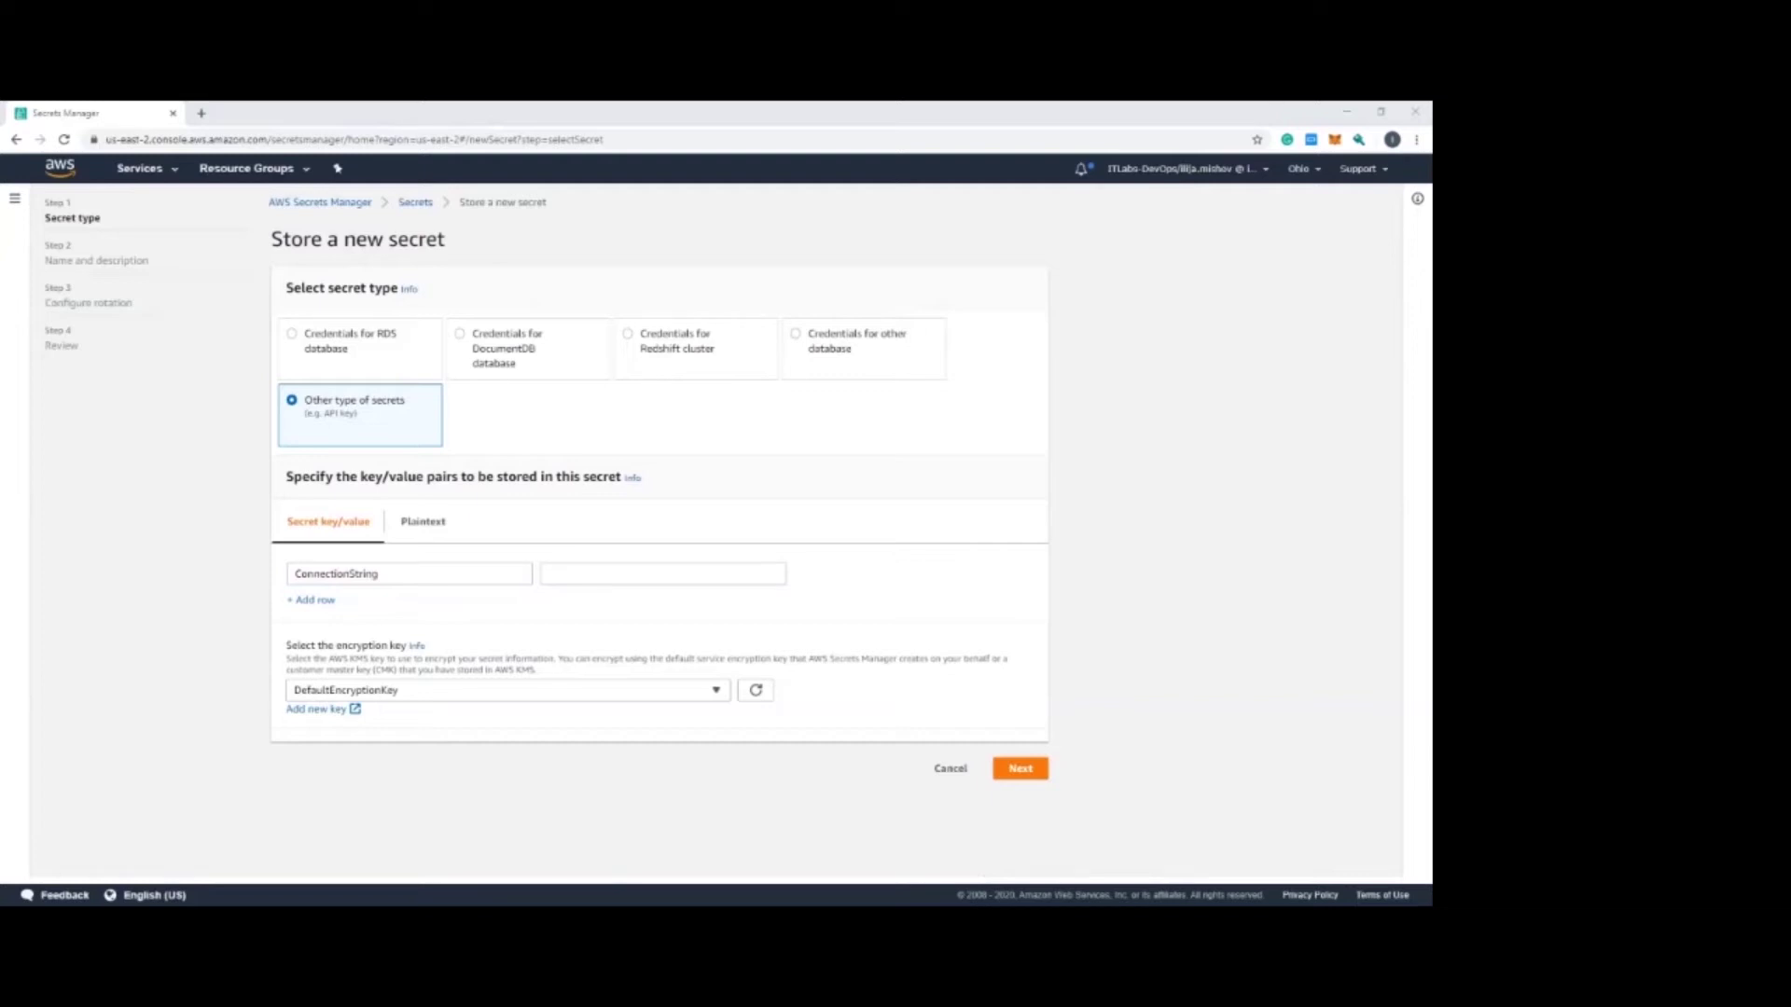
pyautogui.click(551, 575)
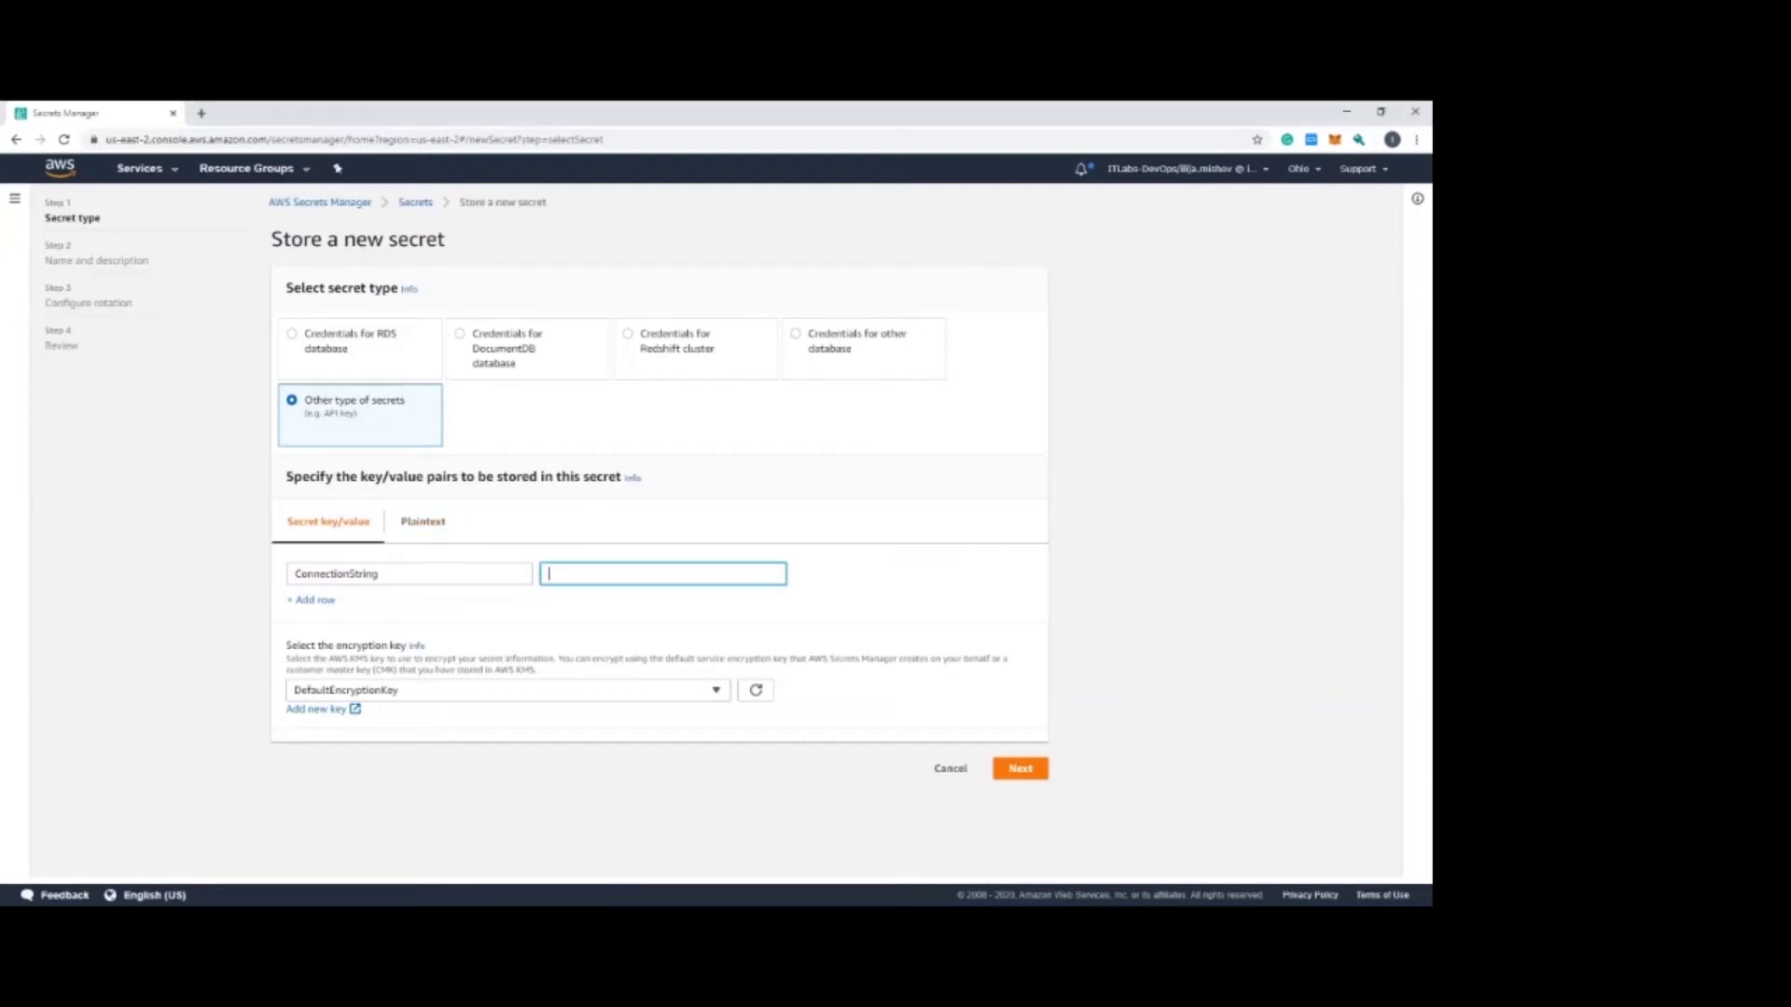
pyautogui.hotkey('ctrl', 'v')
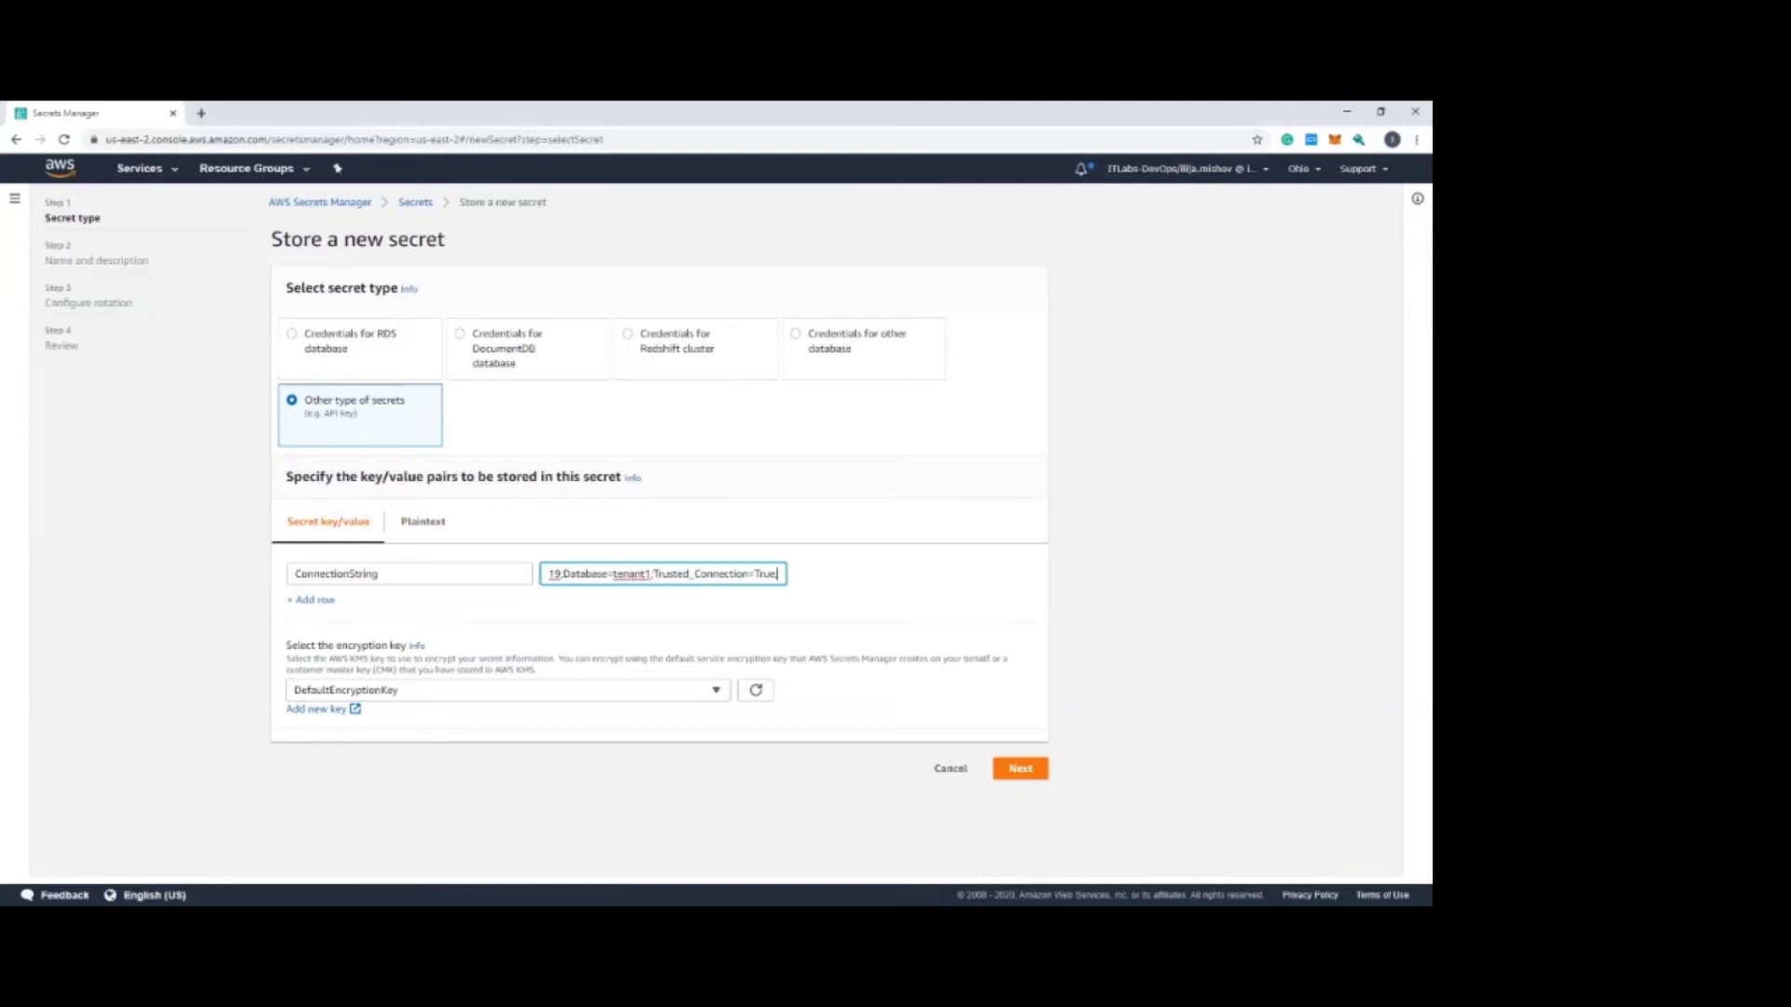
pyautogui.moveTo(613, 574); pyautogui.dragTo(650, 574)
pyautogui.write('sql-tenant1')
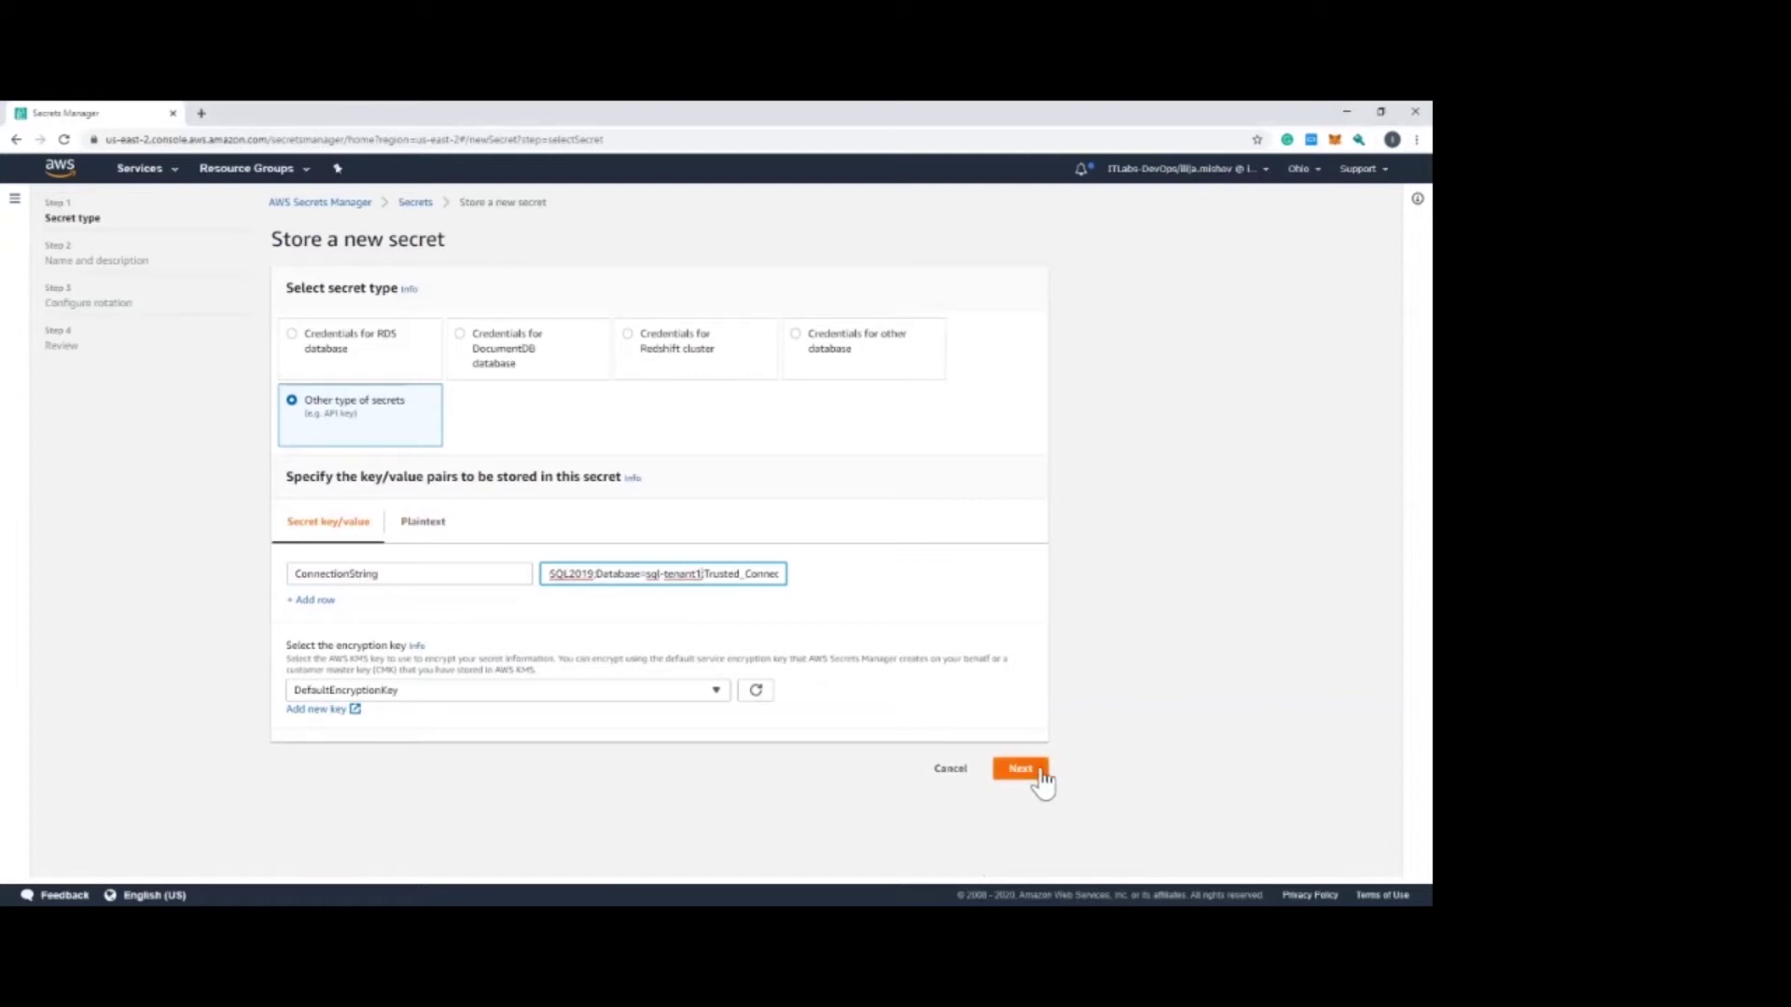
# Step: Name the secret sql-tenant1, keep automatic rotation disabled, and store it
pyautogui.moveTo(646, 574); pyautogui.dragTo(701, 574)
pyautogui.hotkey('ctrl', 'c')
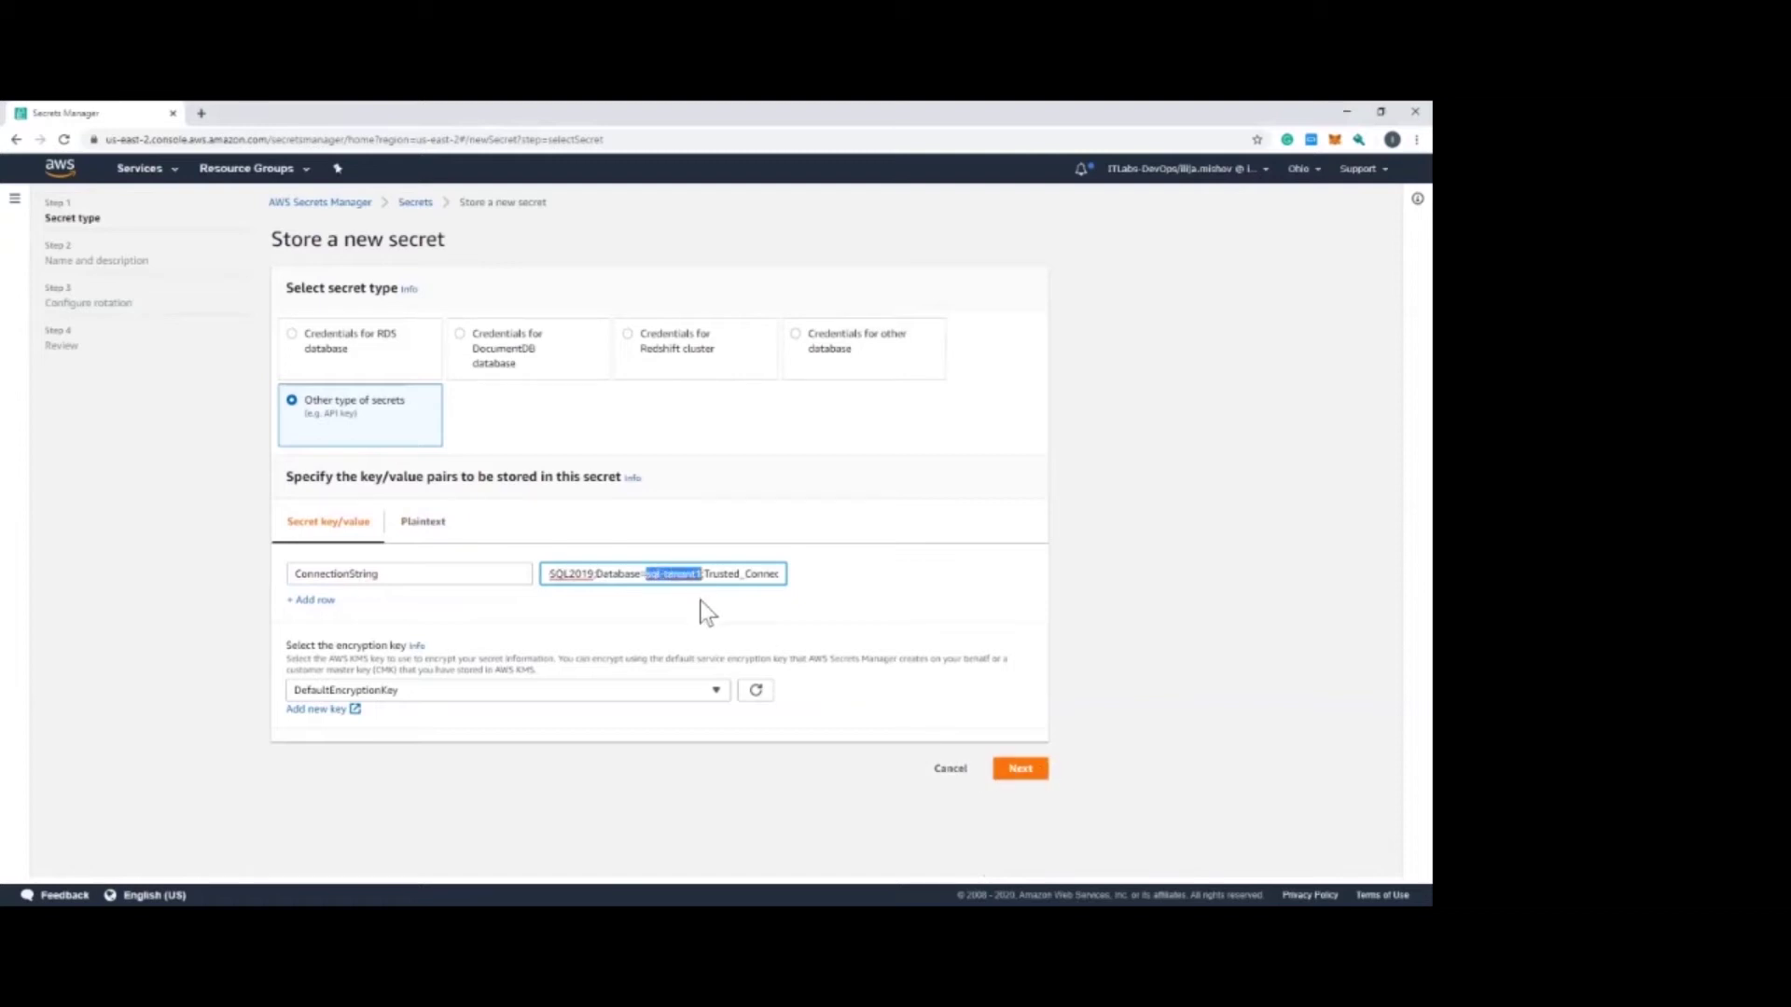
pyautogui.click(830, 584)
pyautogui.click(1023, 770)
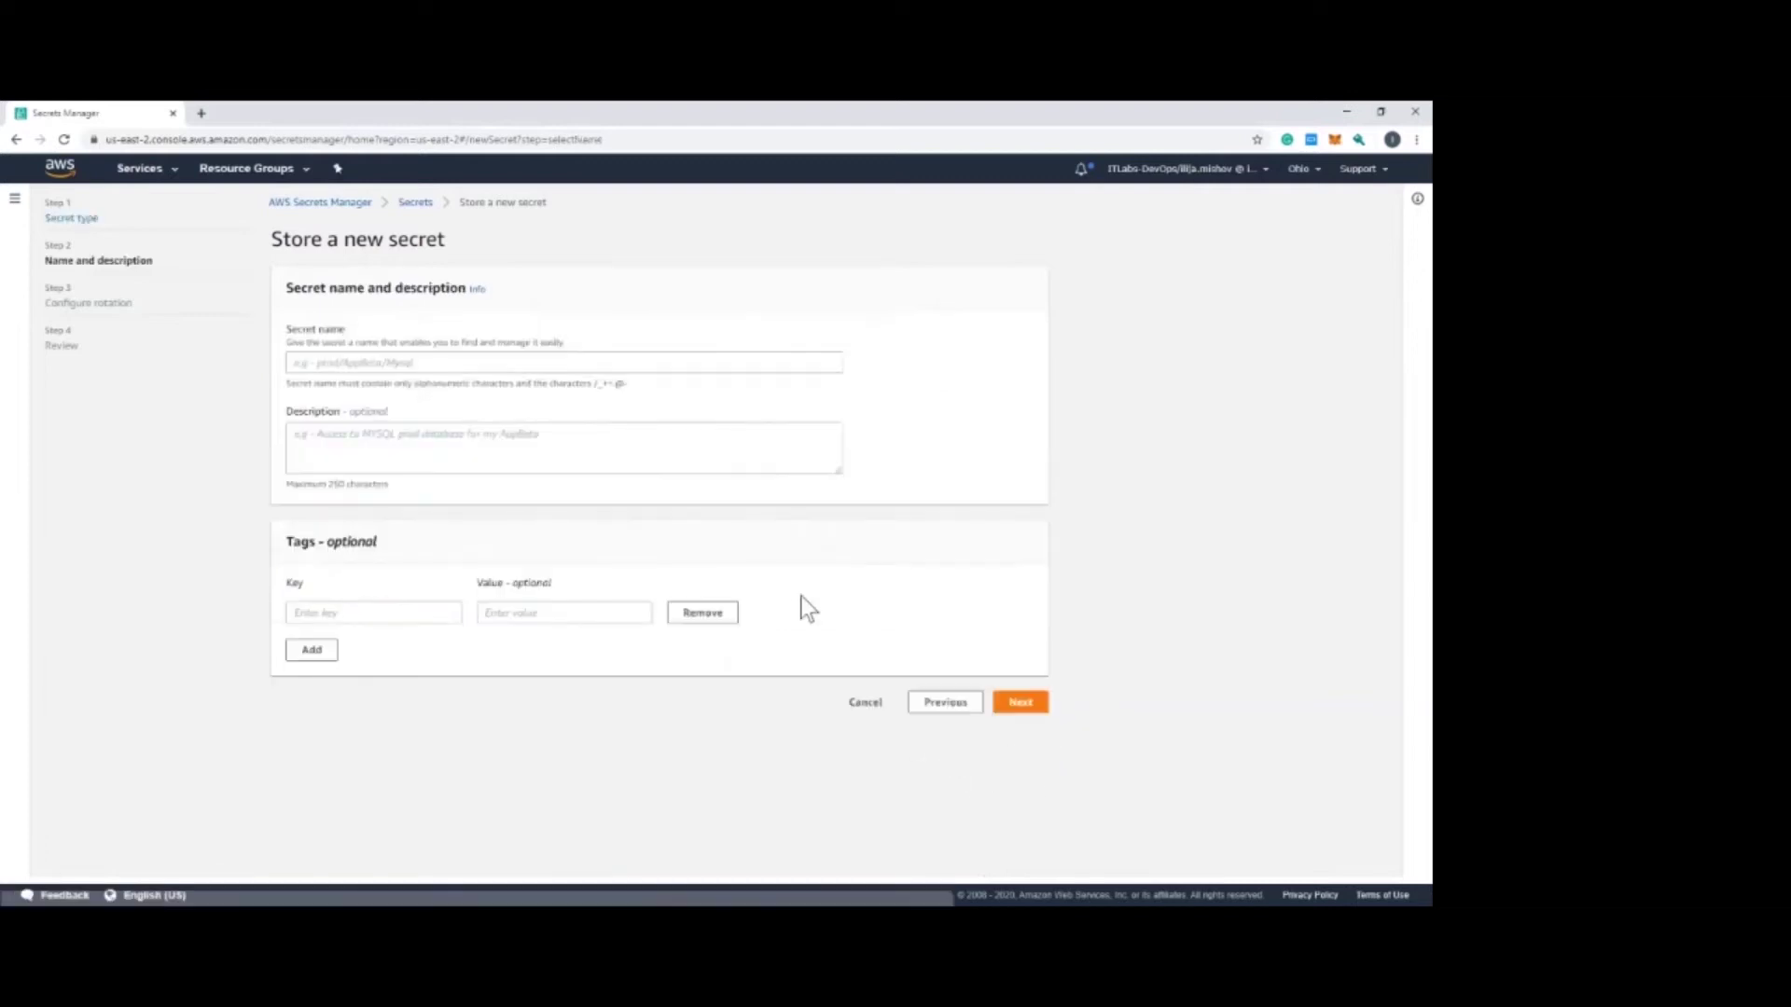
pyautogui.hotkey('ctrl', 'v')
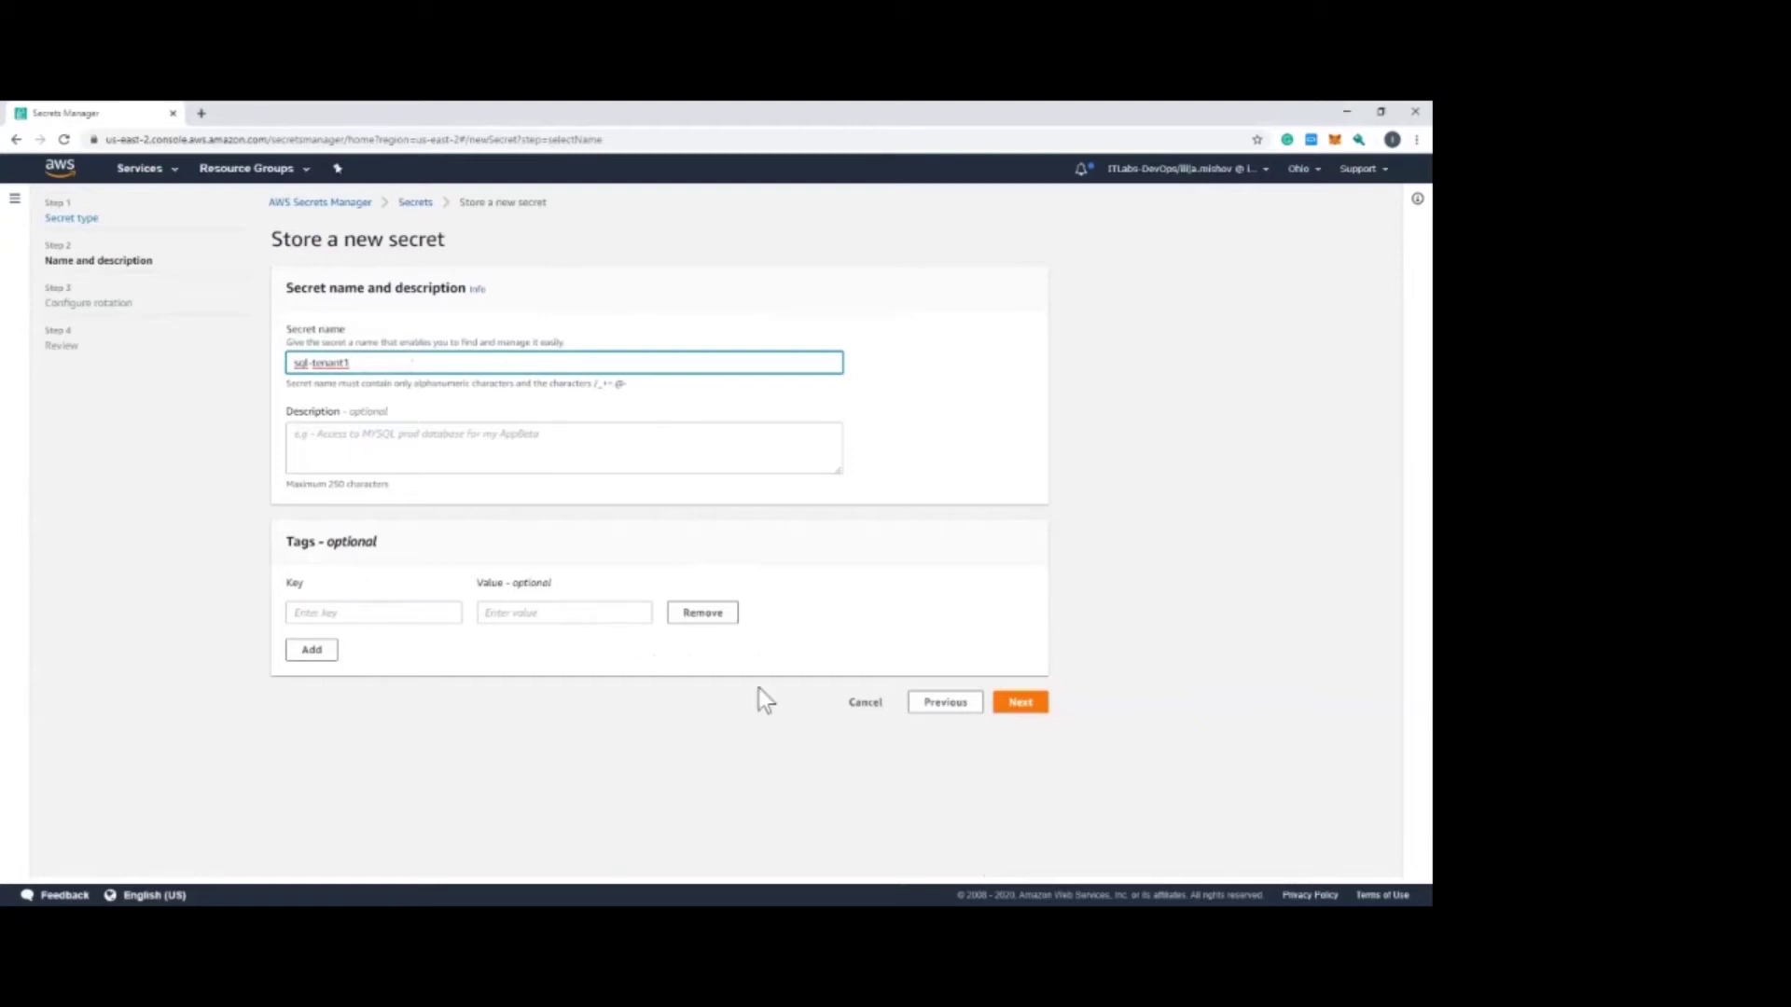
pyautogui.click(1023, 704)
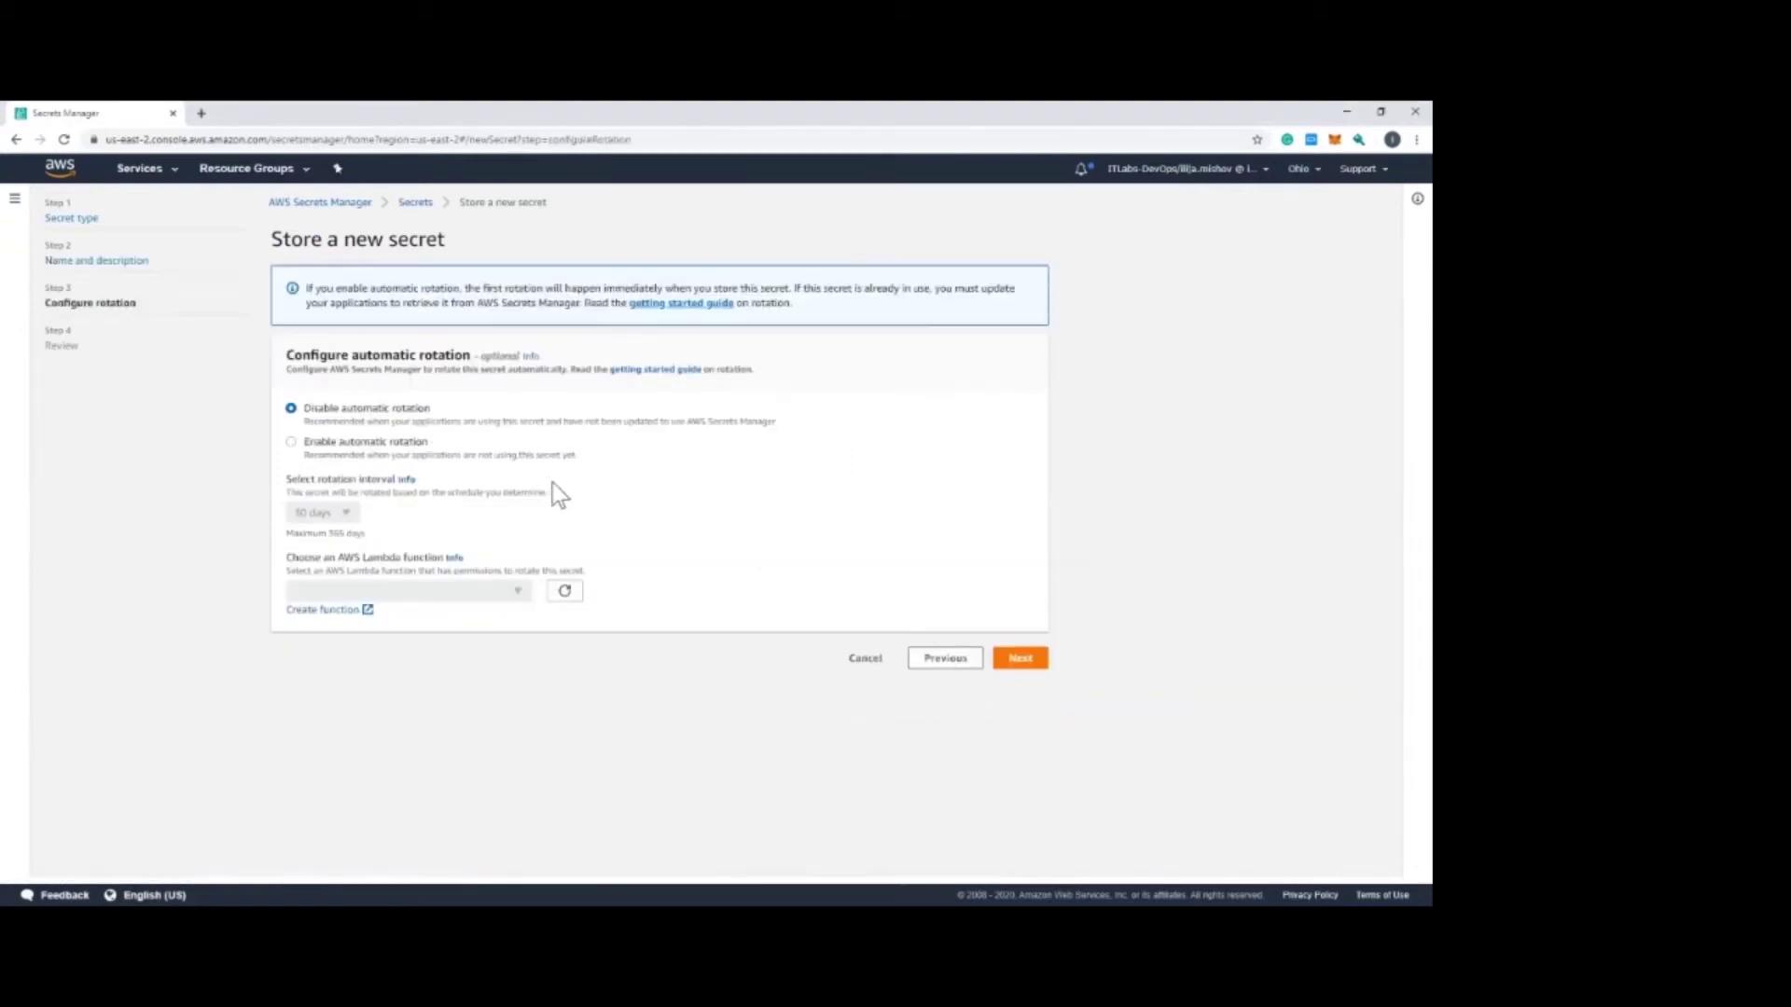
pyautogui.click(1023, 659)
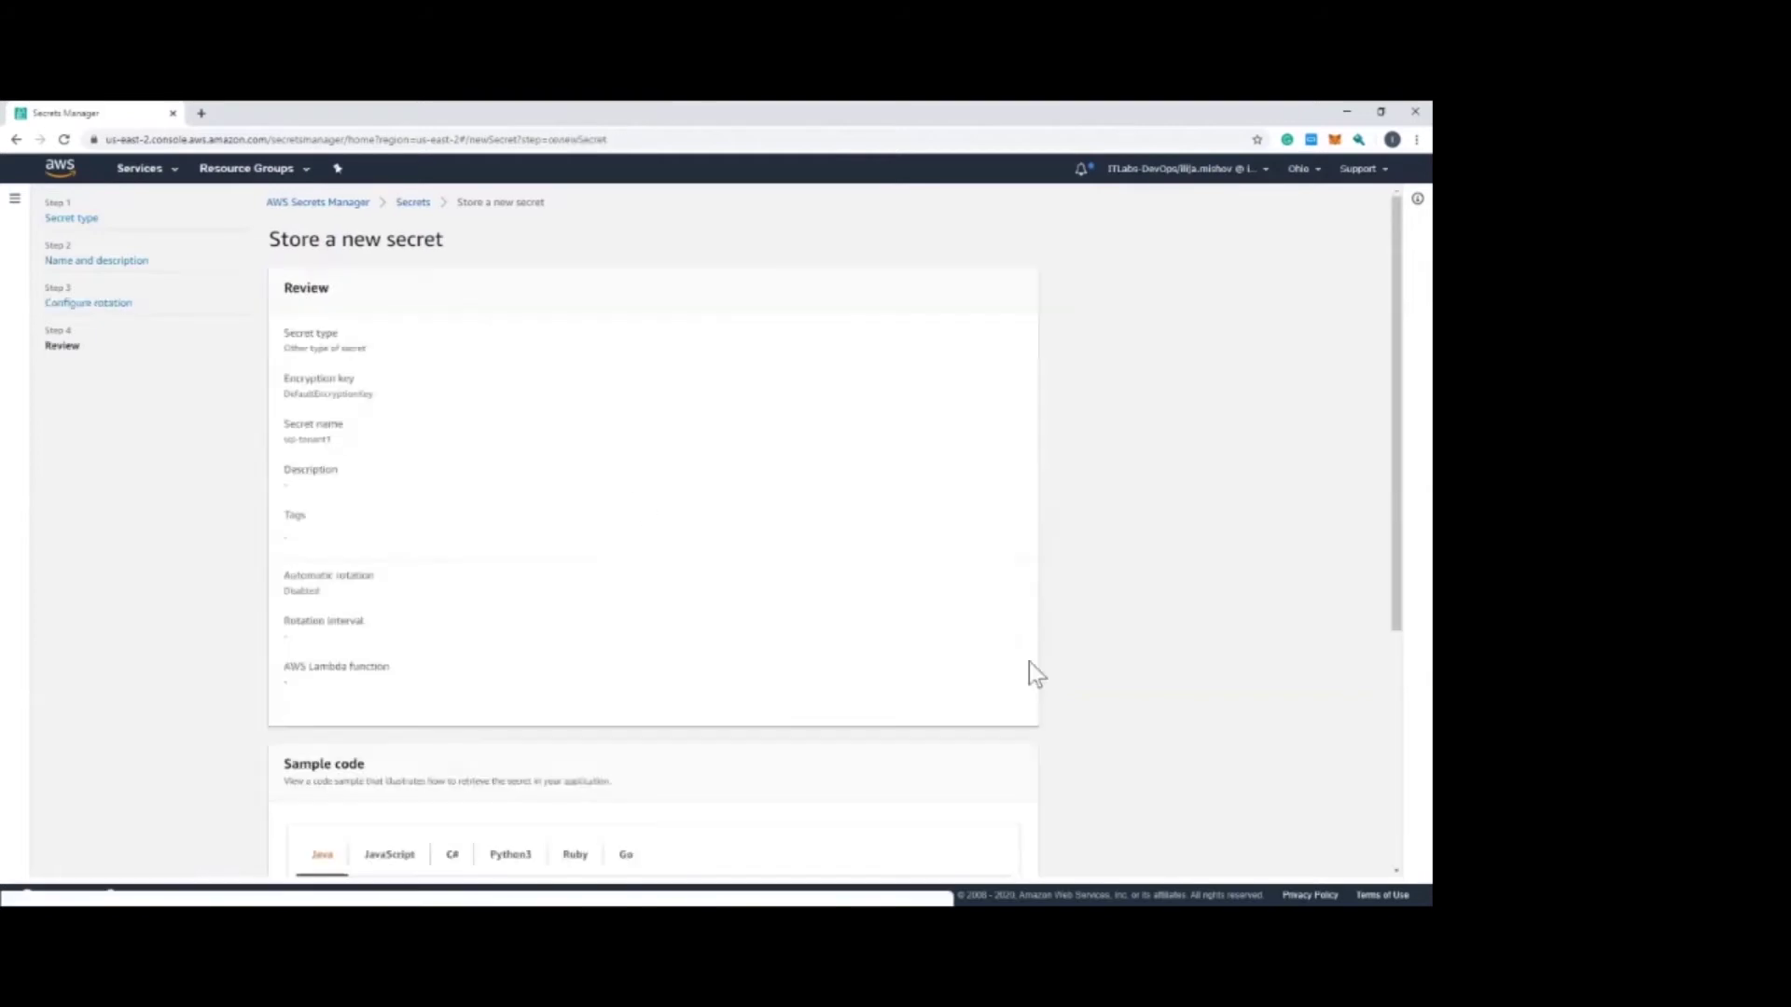
pyautogui.scroll(-4, 653, 531)
pyautogui.scroll(-3, 644, 522)
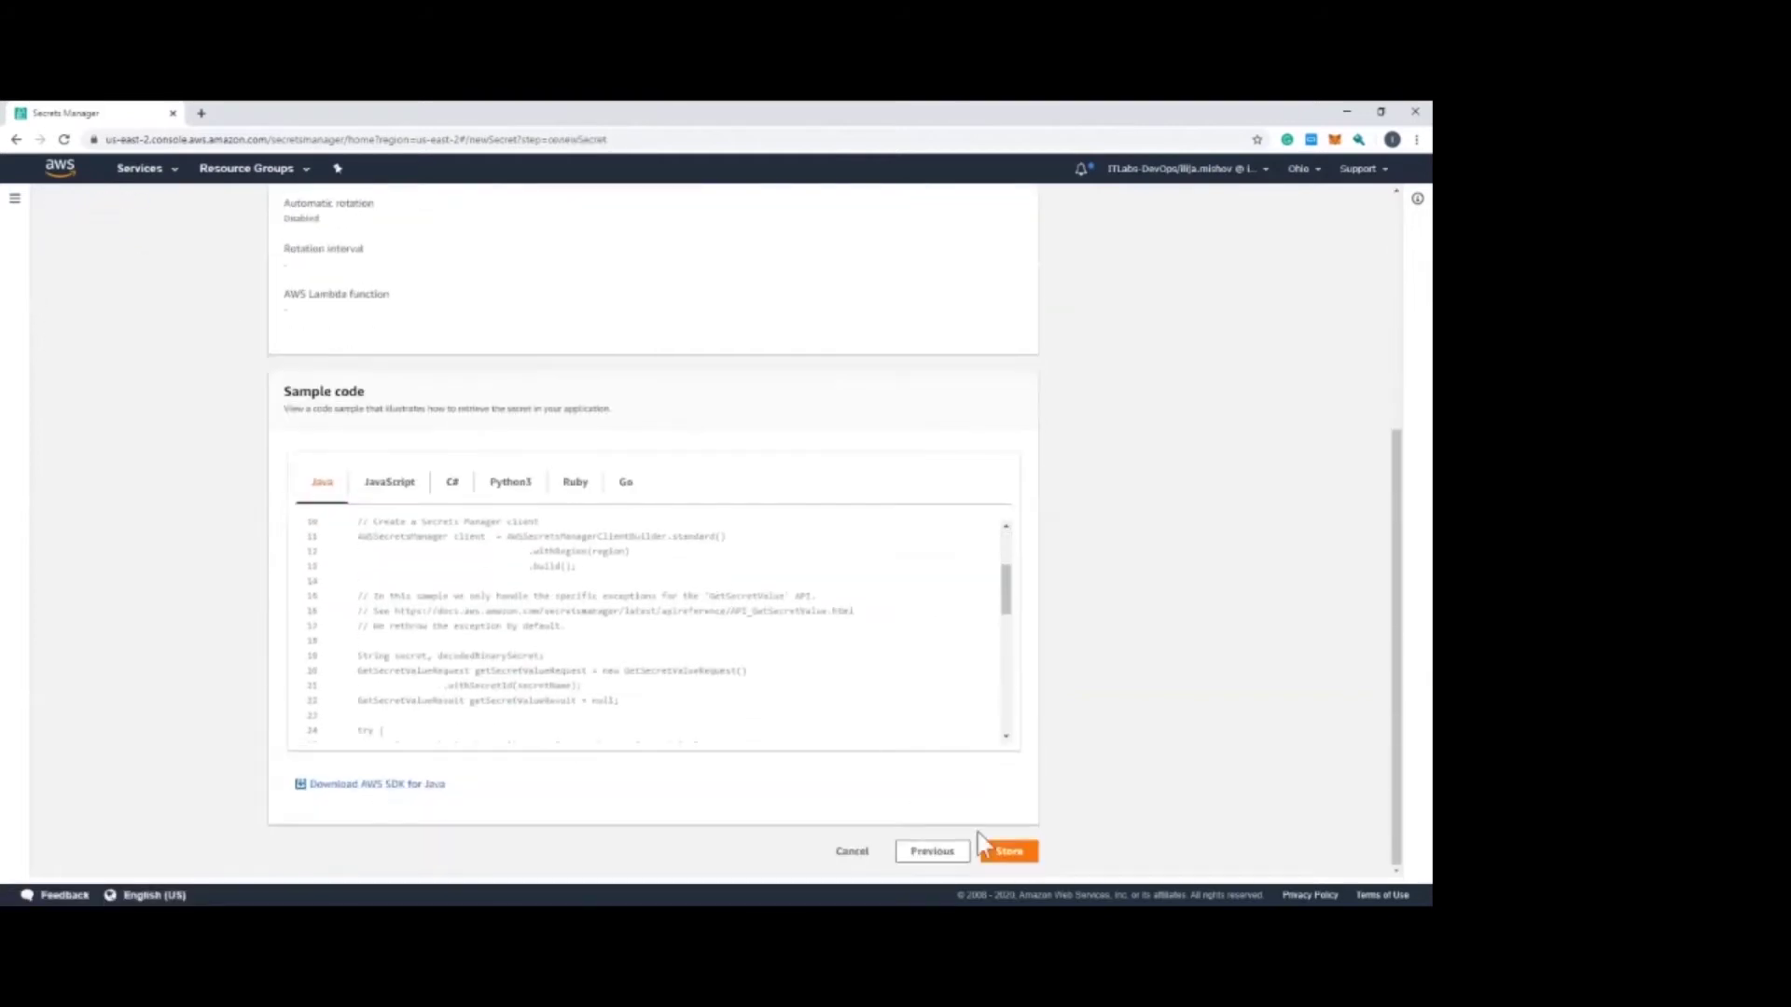
pyautogui.click(1011, 852)
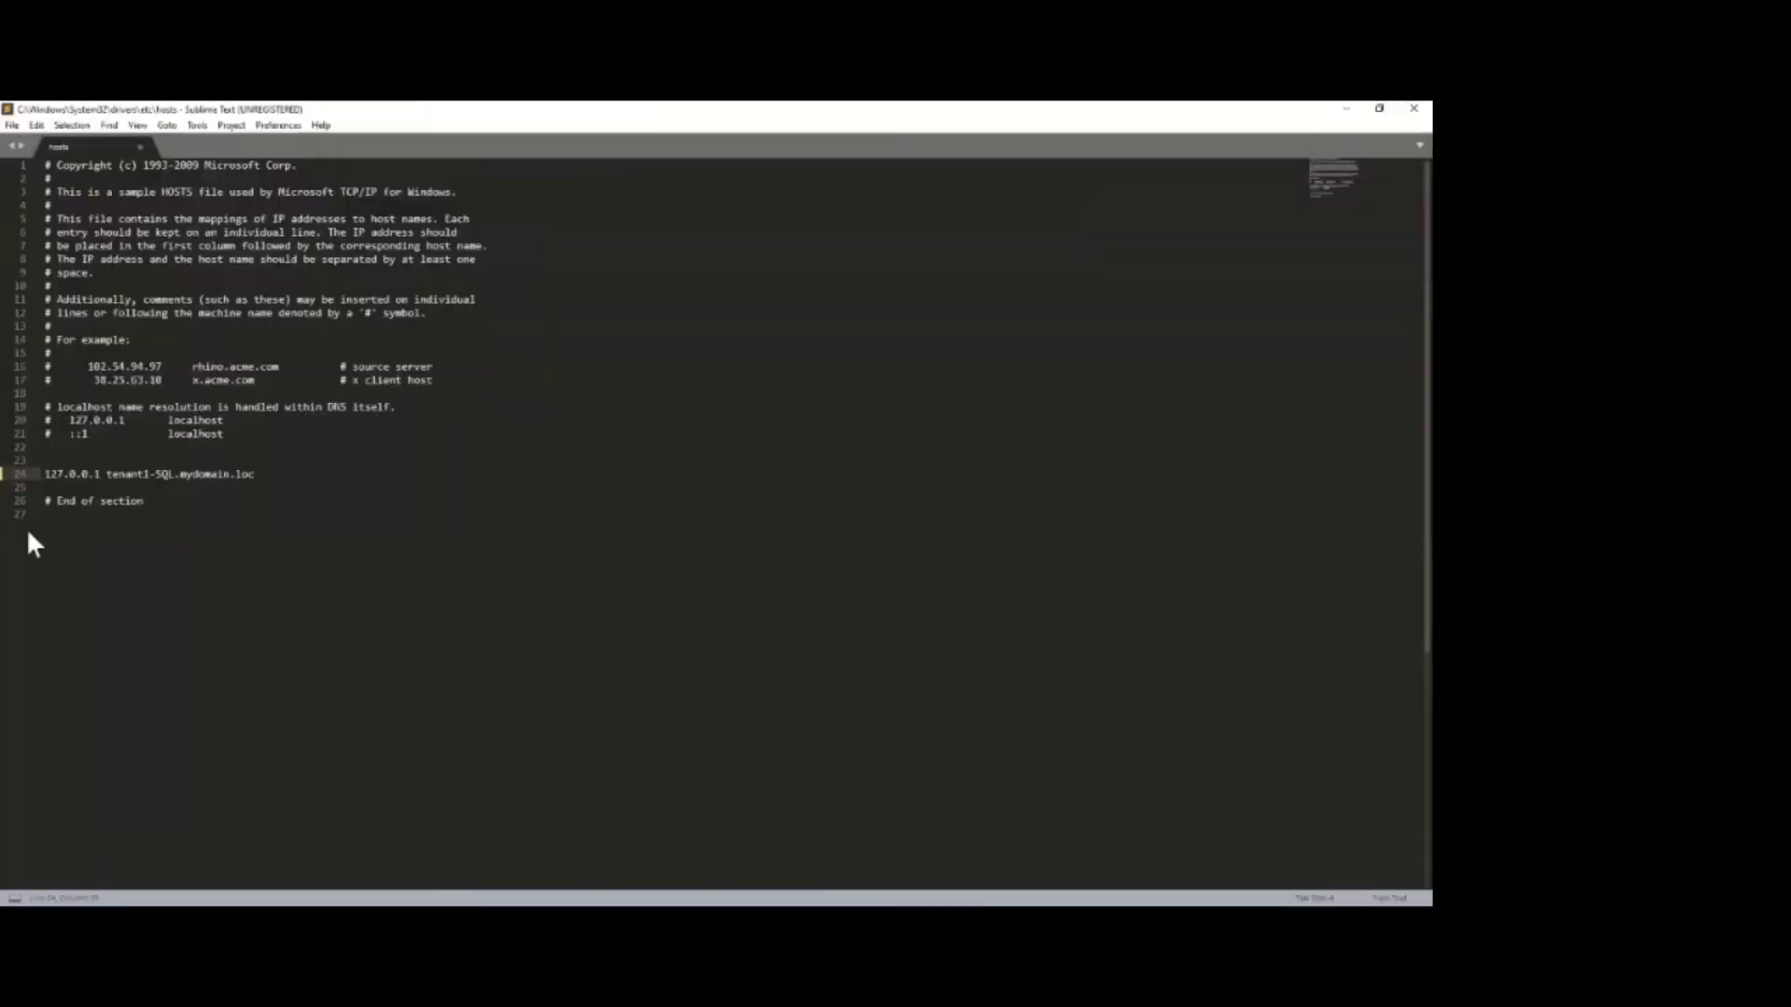
# Step: Change the 127.0.0.1 entry in the hosts file to sql-tenant1.mydomain.loc and save the file
pyautogui.moveTo(106, 474); pyautogui.dragTo(174, 474)
pyautogui.write('sql-tenant1')
pyautogui.hotkey('ctrl', 's')
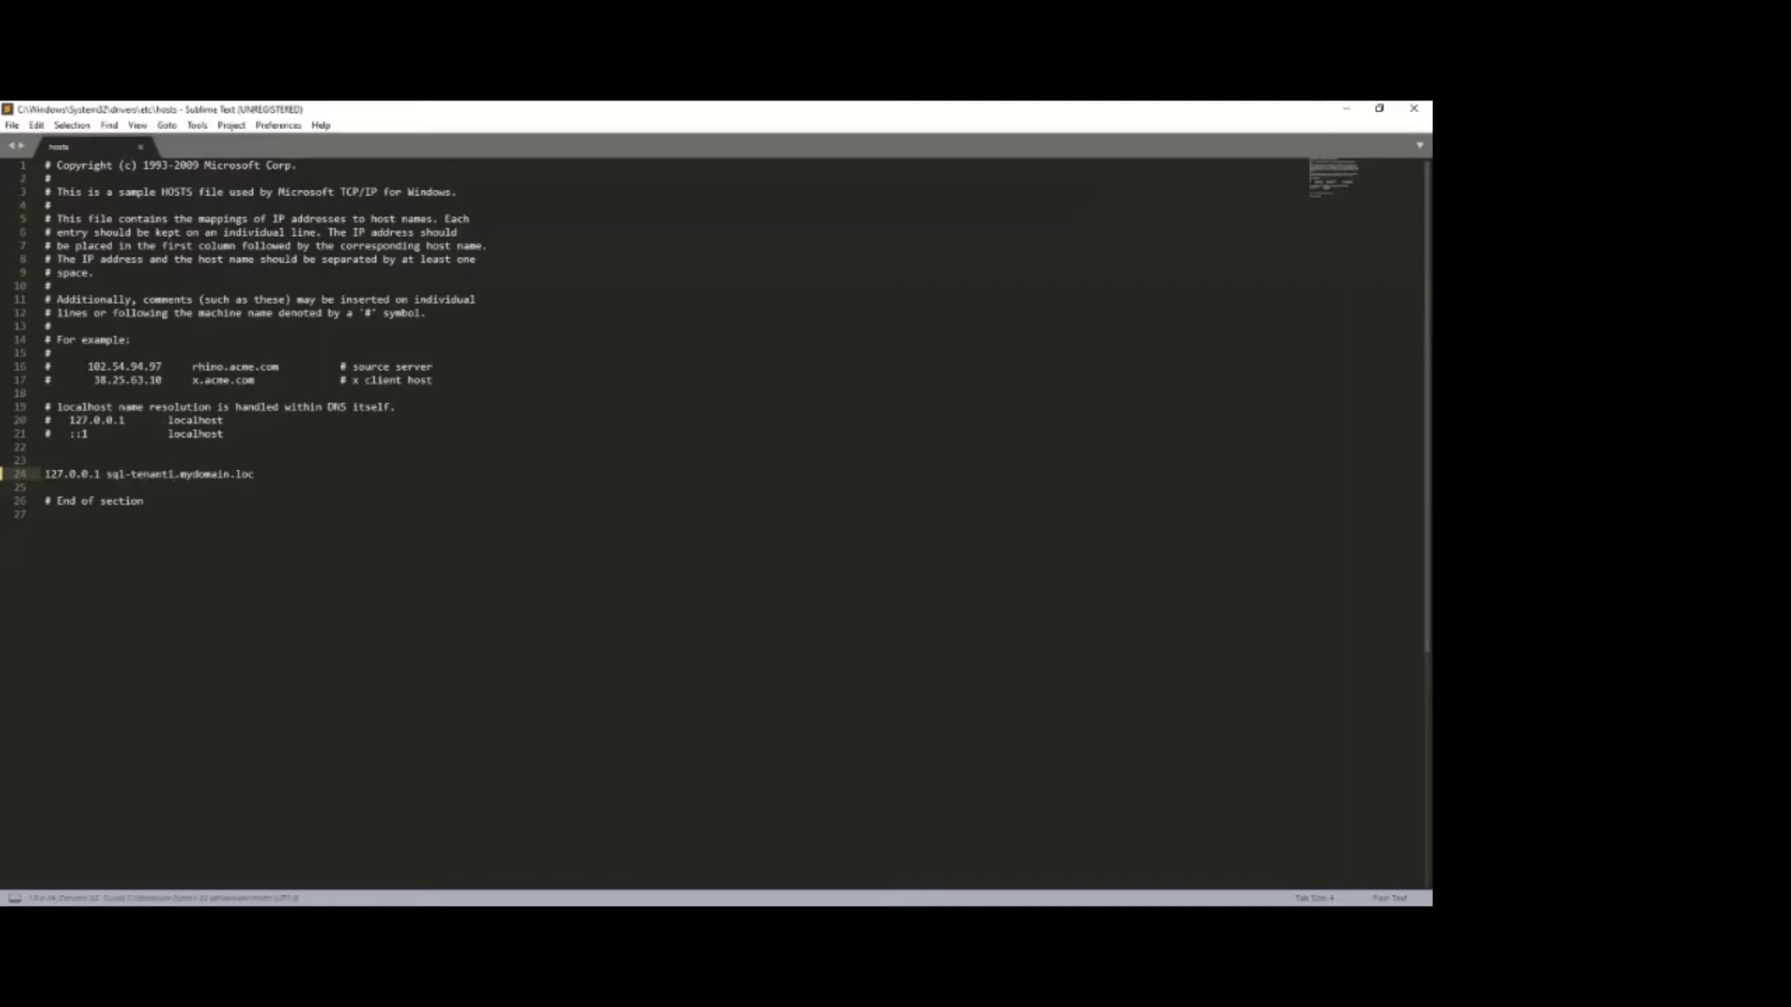
pyautogui.hotkey('alt', 'Tab')
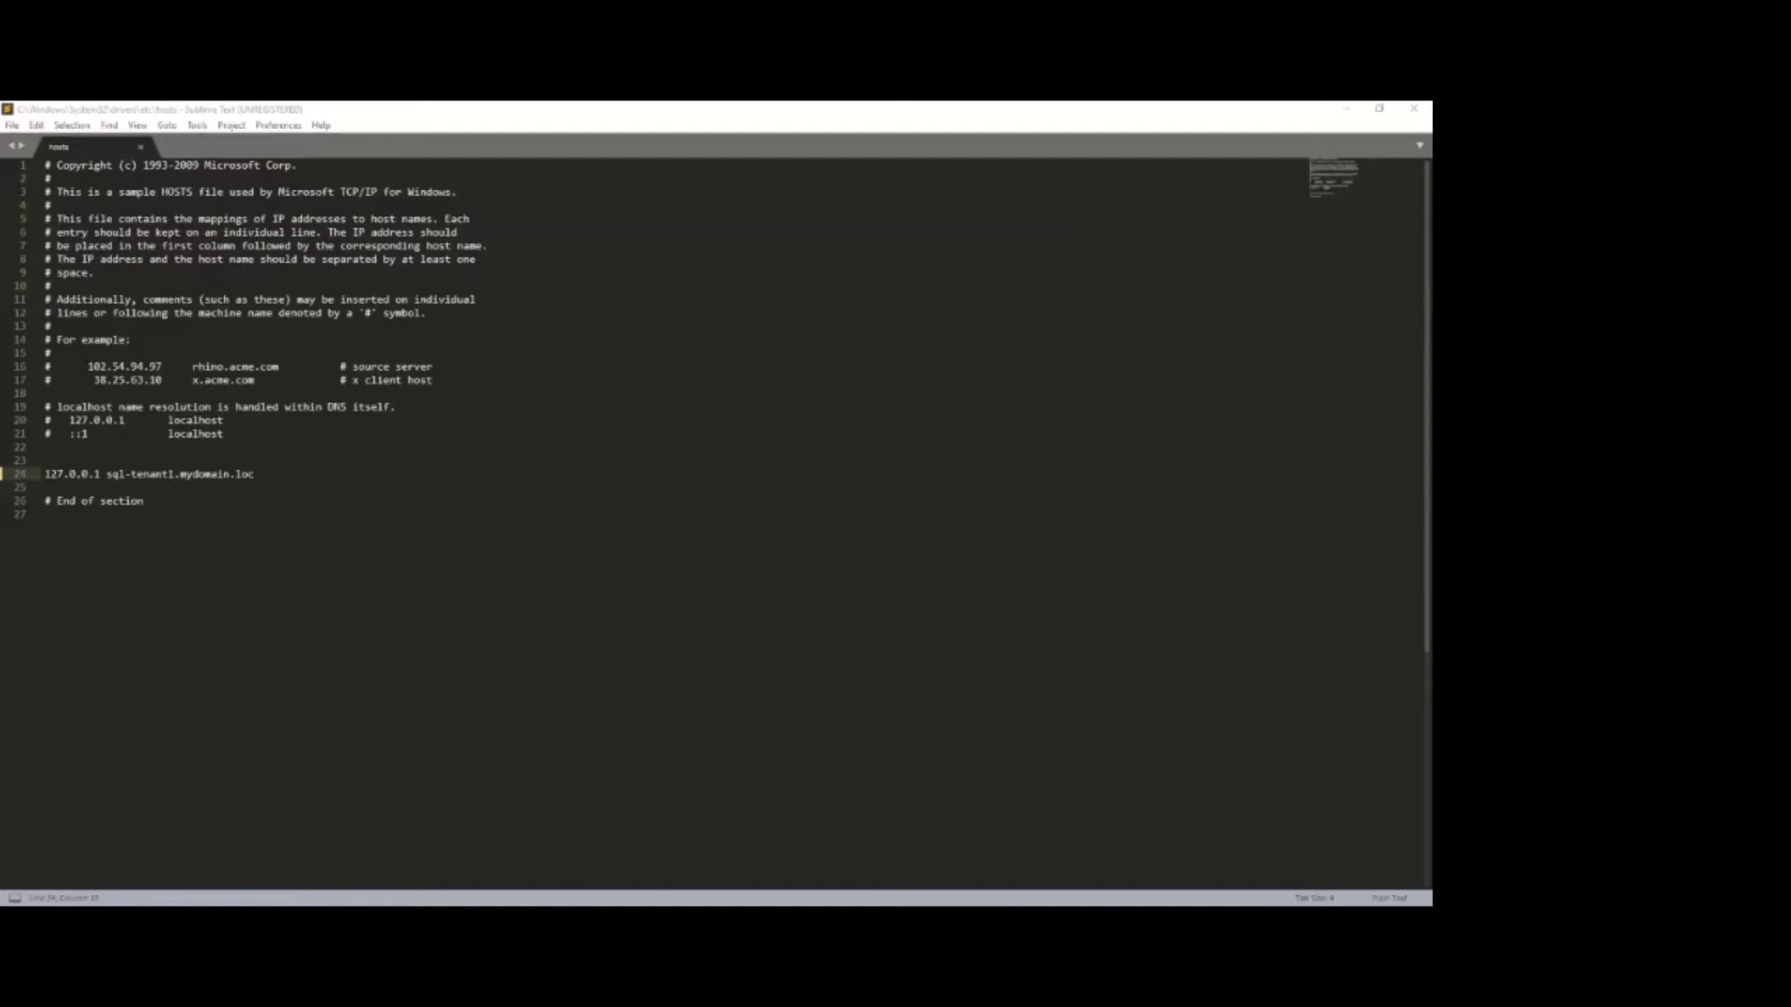
pyautogui.hotkey('alt', 'Tab')
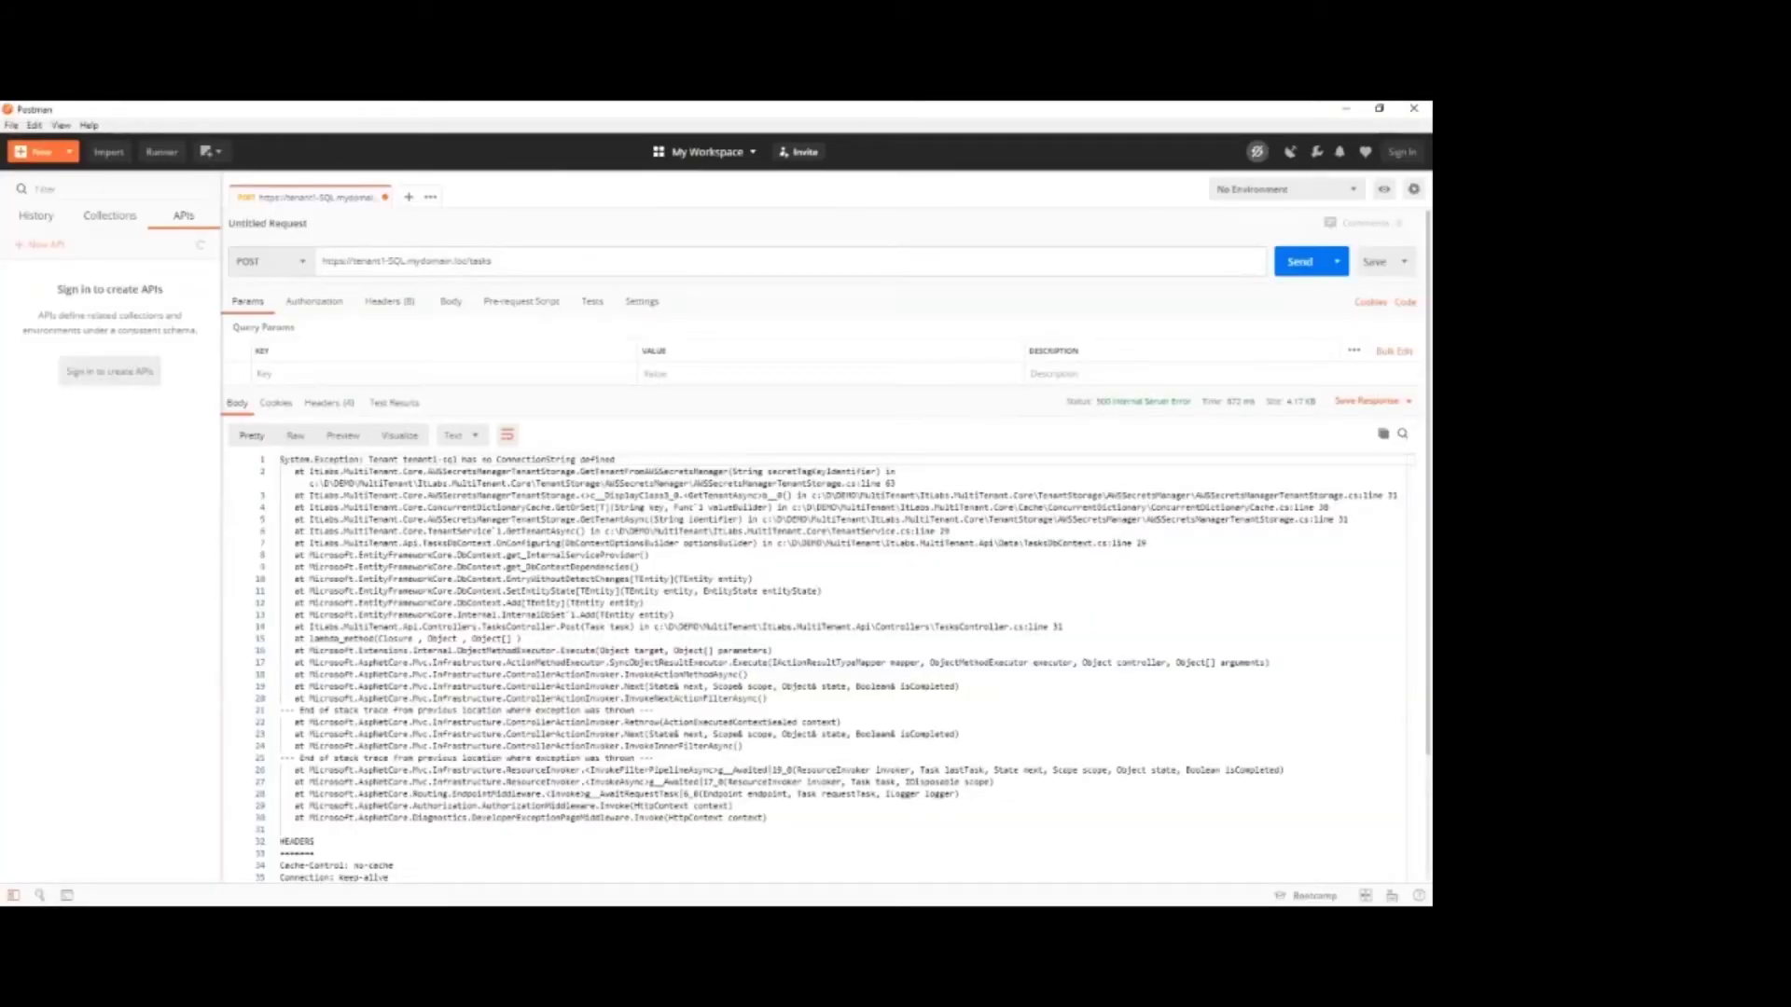
pyautogui.moveTo(354, 261); pyautogui.dragTo(406, 261)
pyautogui.write('sql-tenant')
pyautogui.write('t')
pyautogui.click(1300, 264)
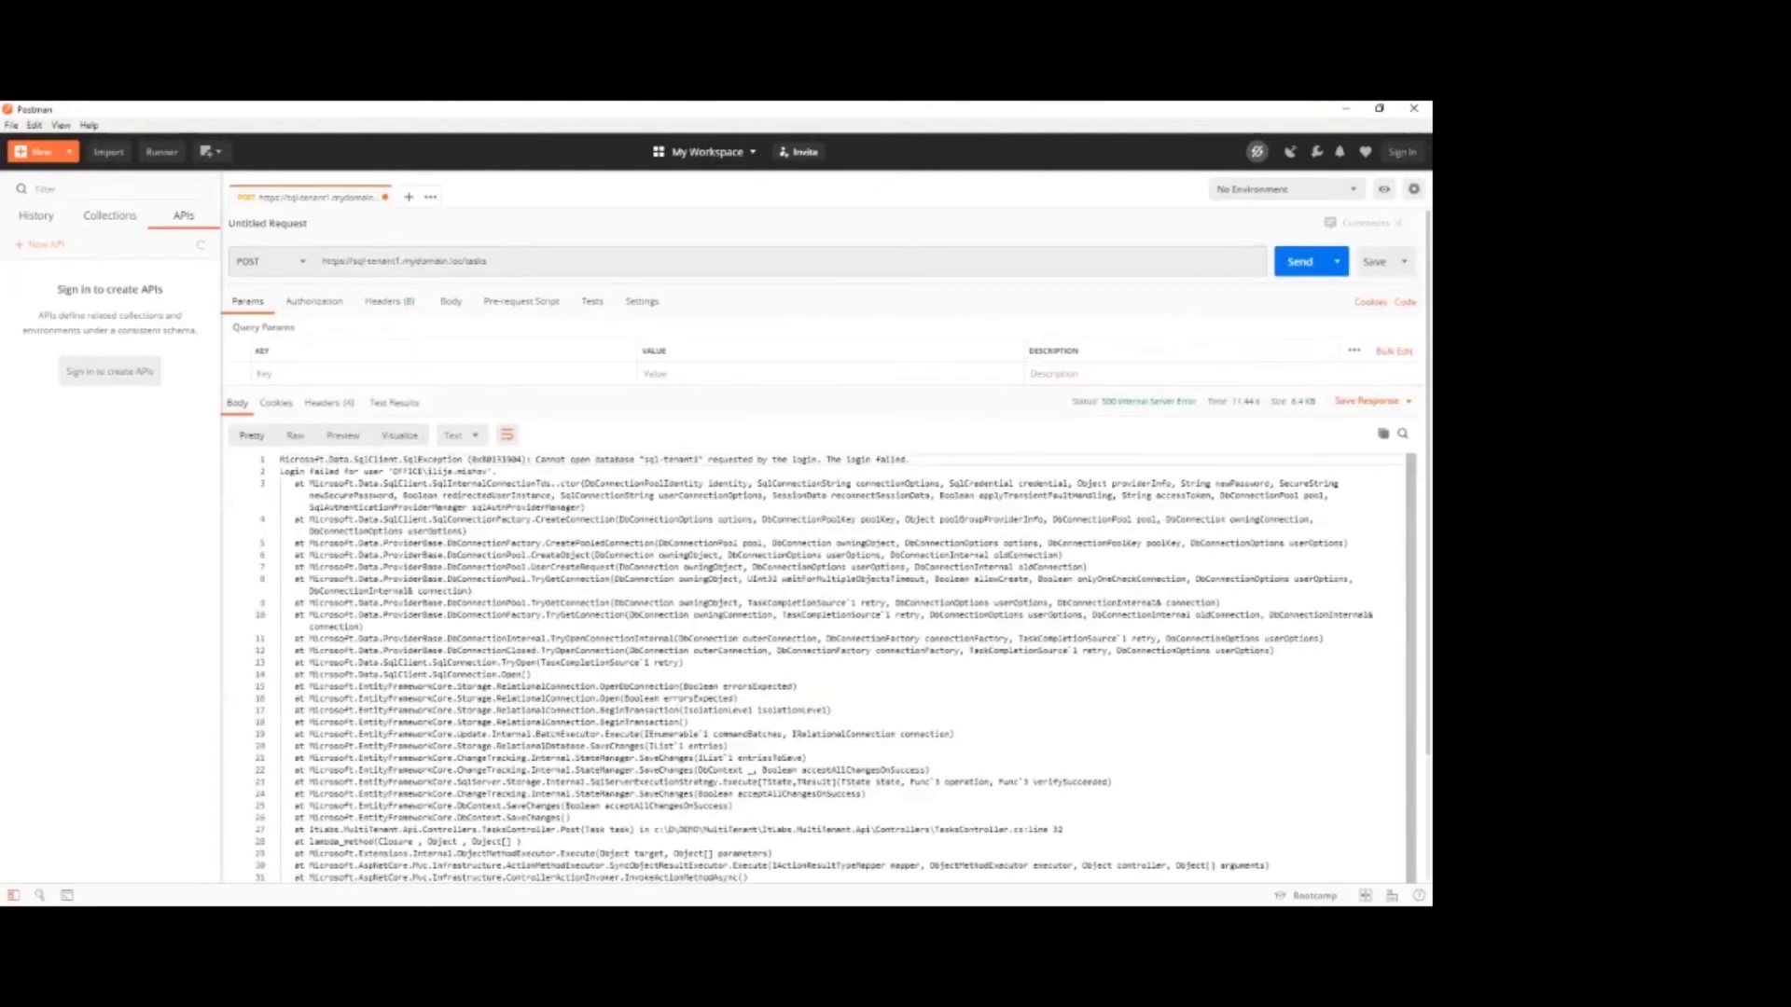
pyautogui.moveTo(536, 459); pyautogui.dragTo(910, 459)
pyautogui.click(910, 459)
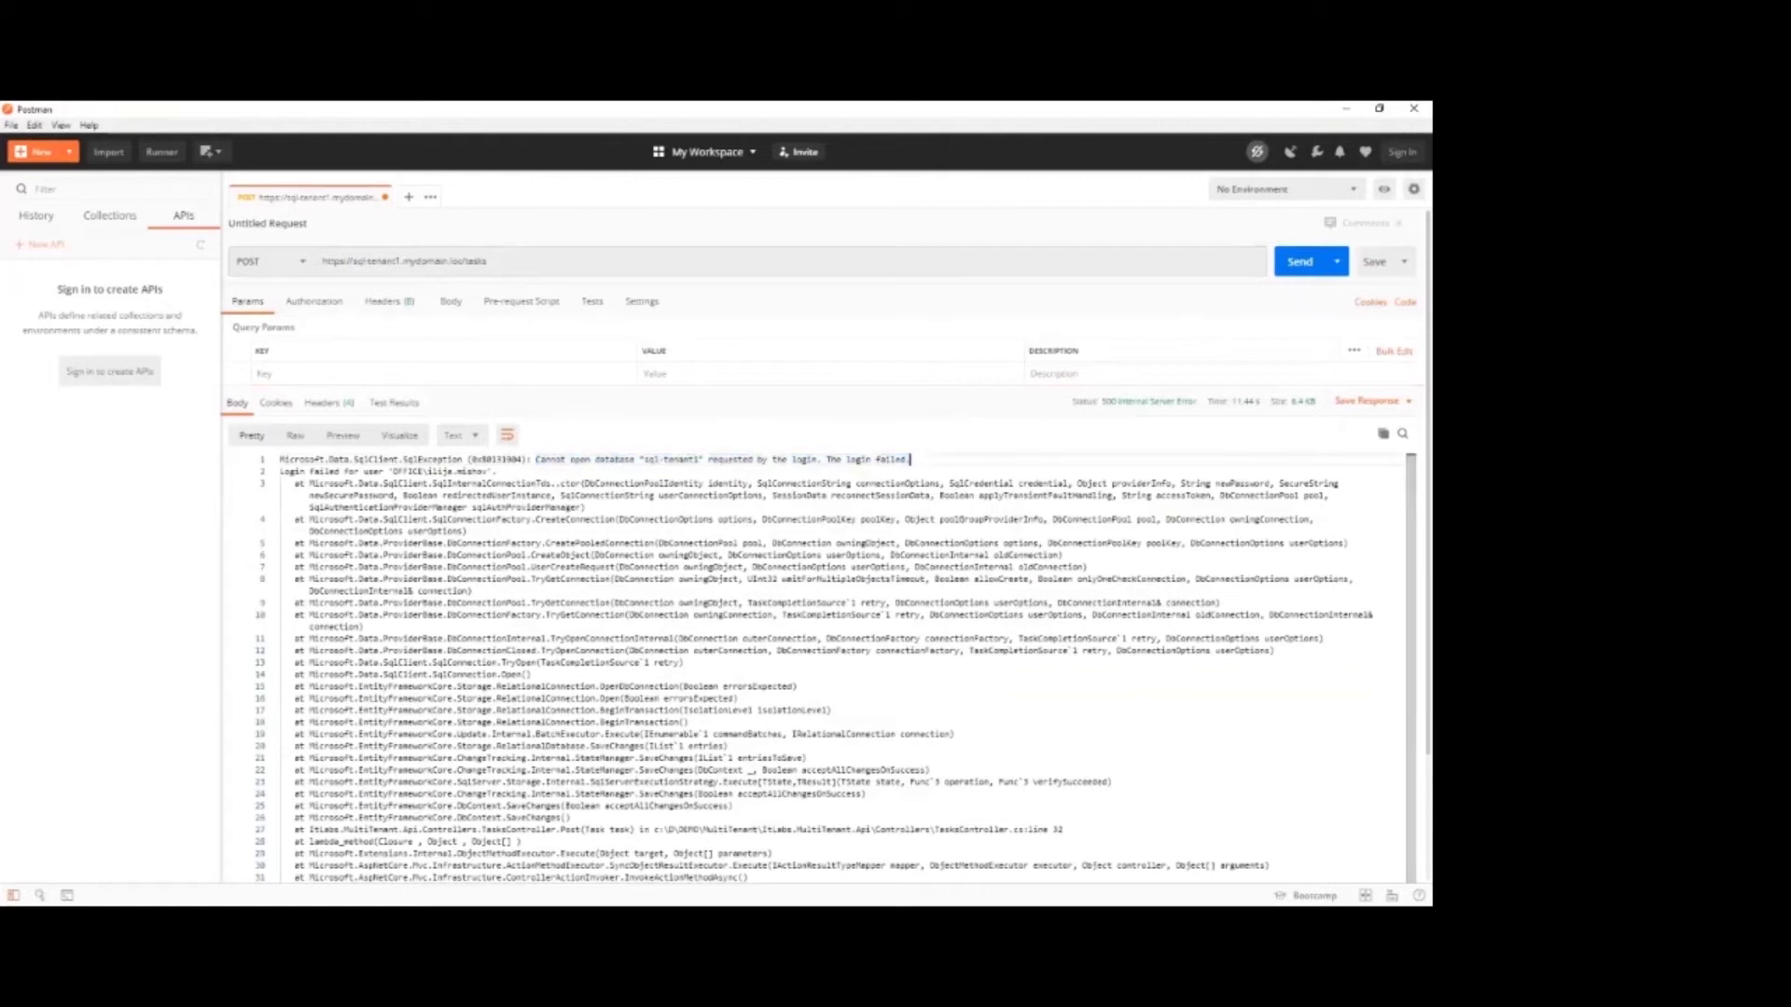
# Step: Switch to Visual Studio Code and open TenantsController.cs to examine its ConfigureDatabase endpoint
pyautogui.hotkey('alt', 'Tab')
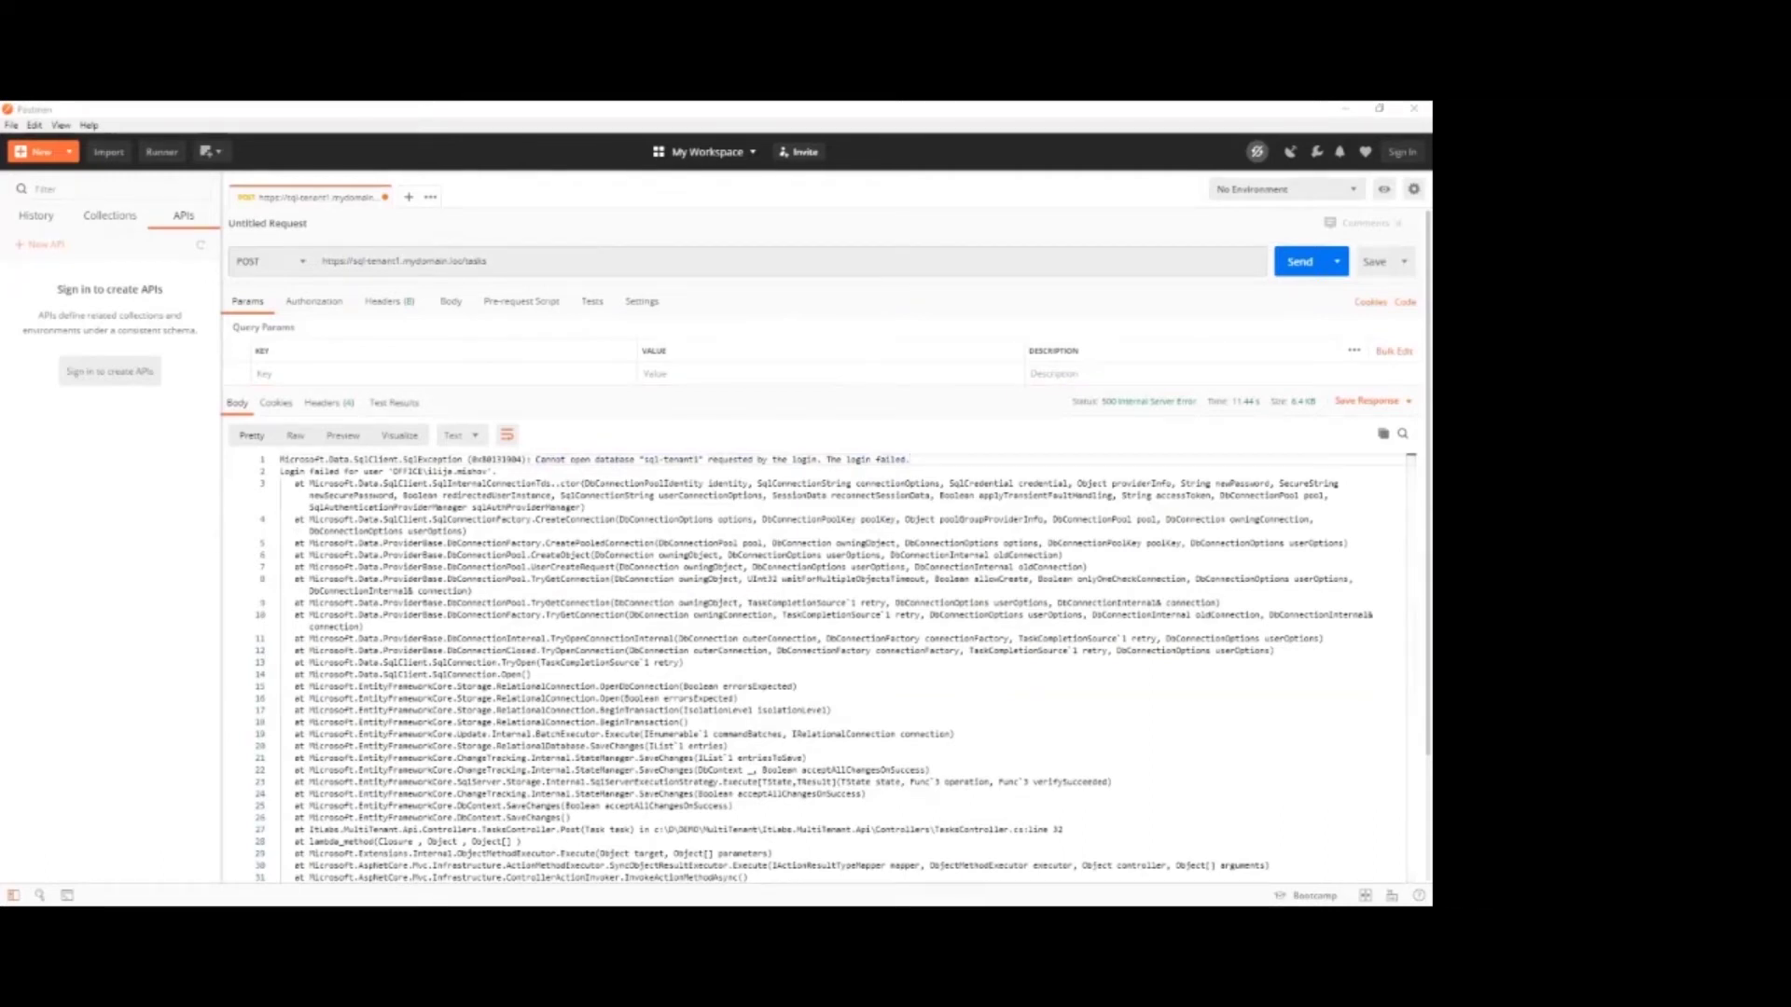
pyautogui.hotkey('alt', 'Tab')
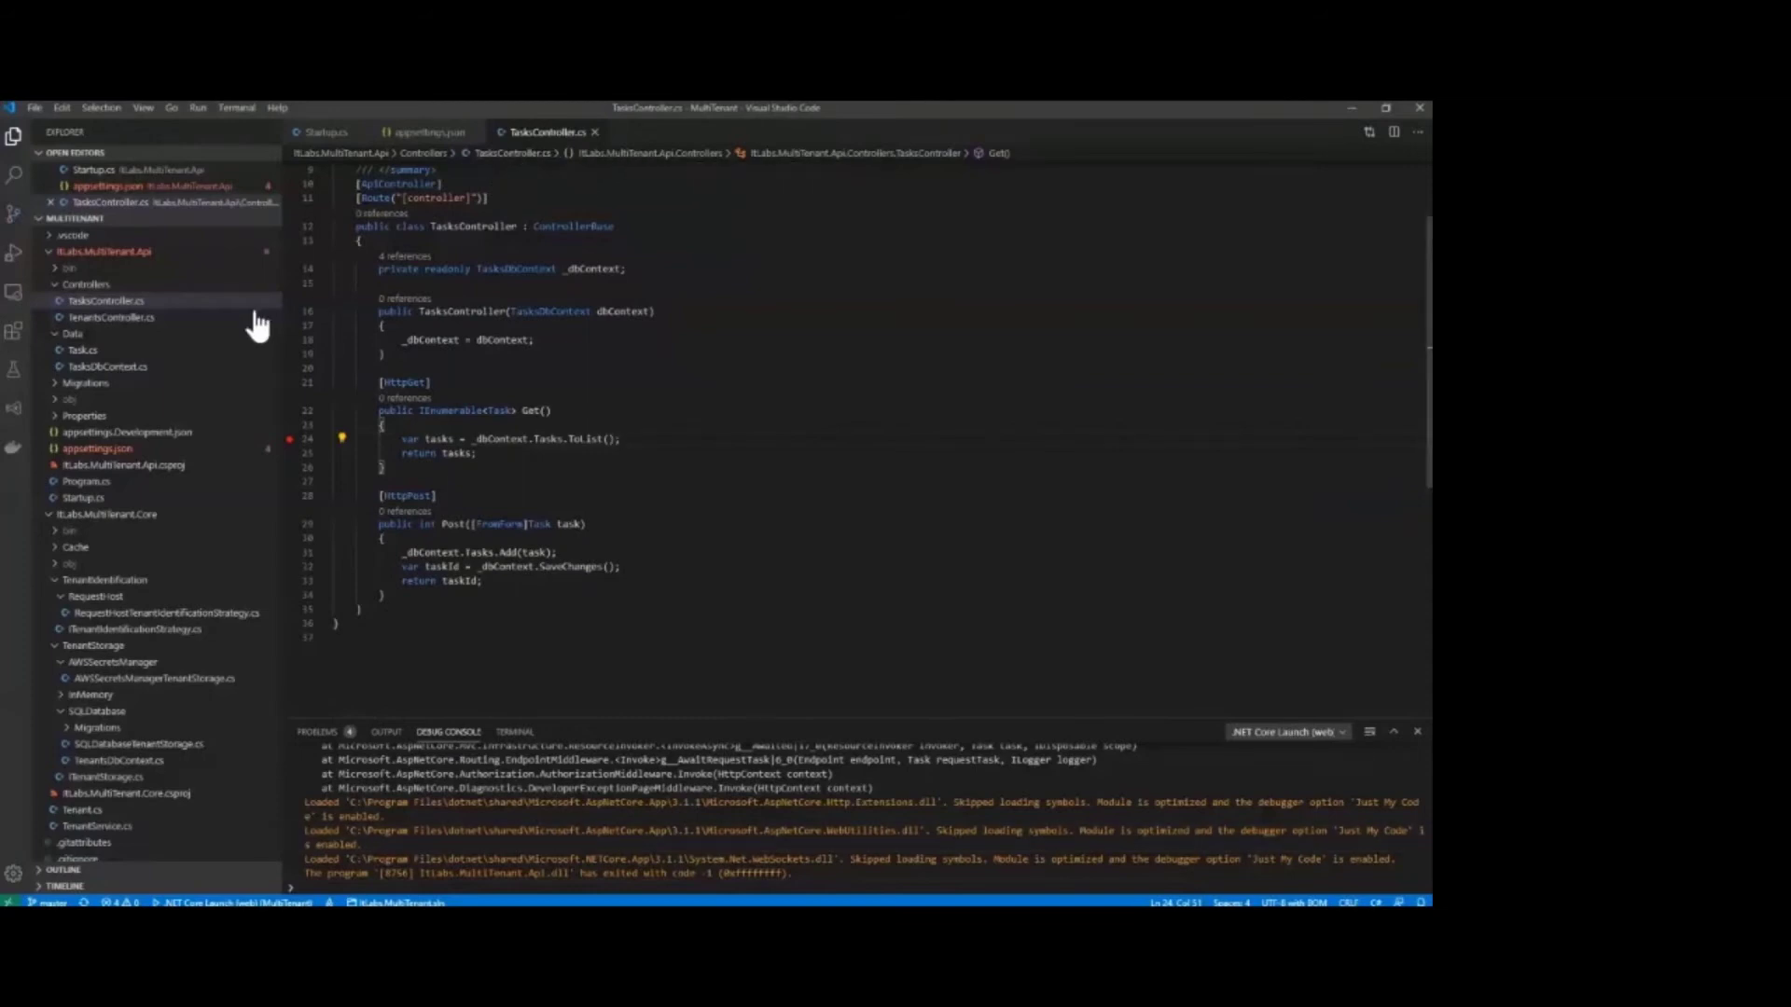
pyautogui.click(103, 319)
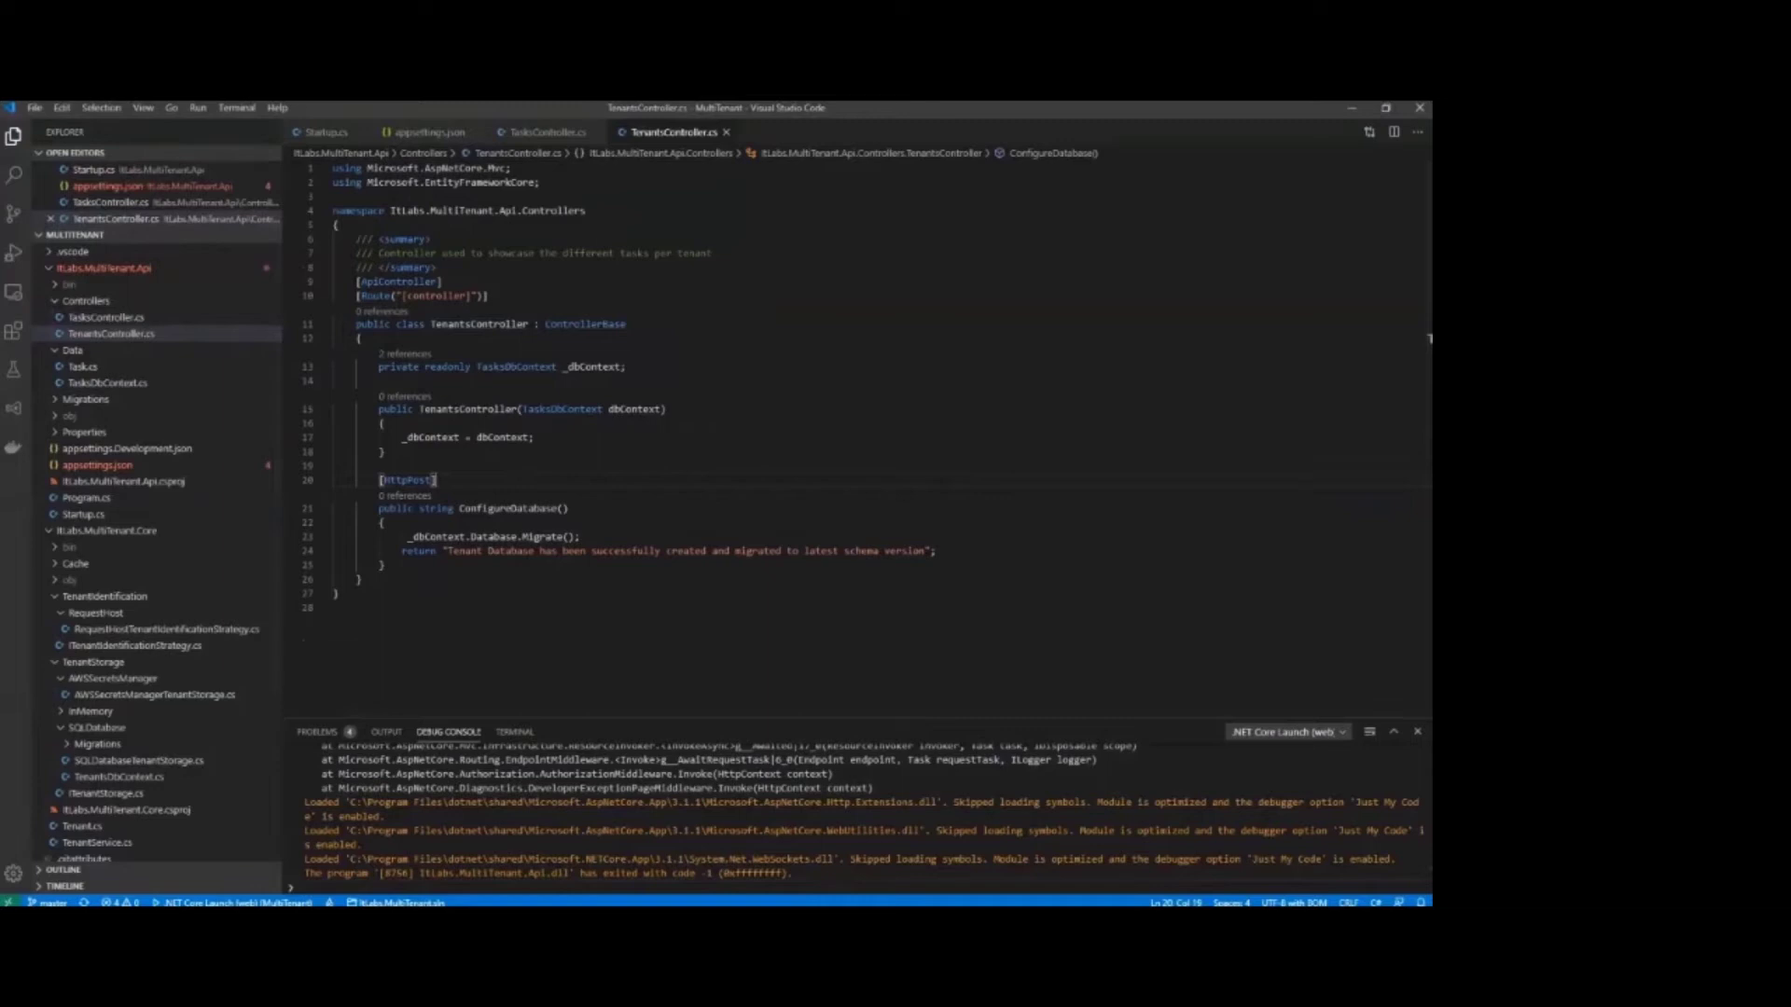
pyautogui.hotkey('alt', 'Tab')
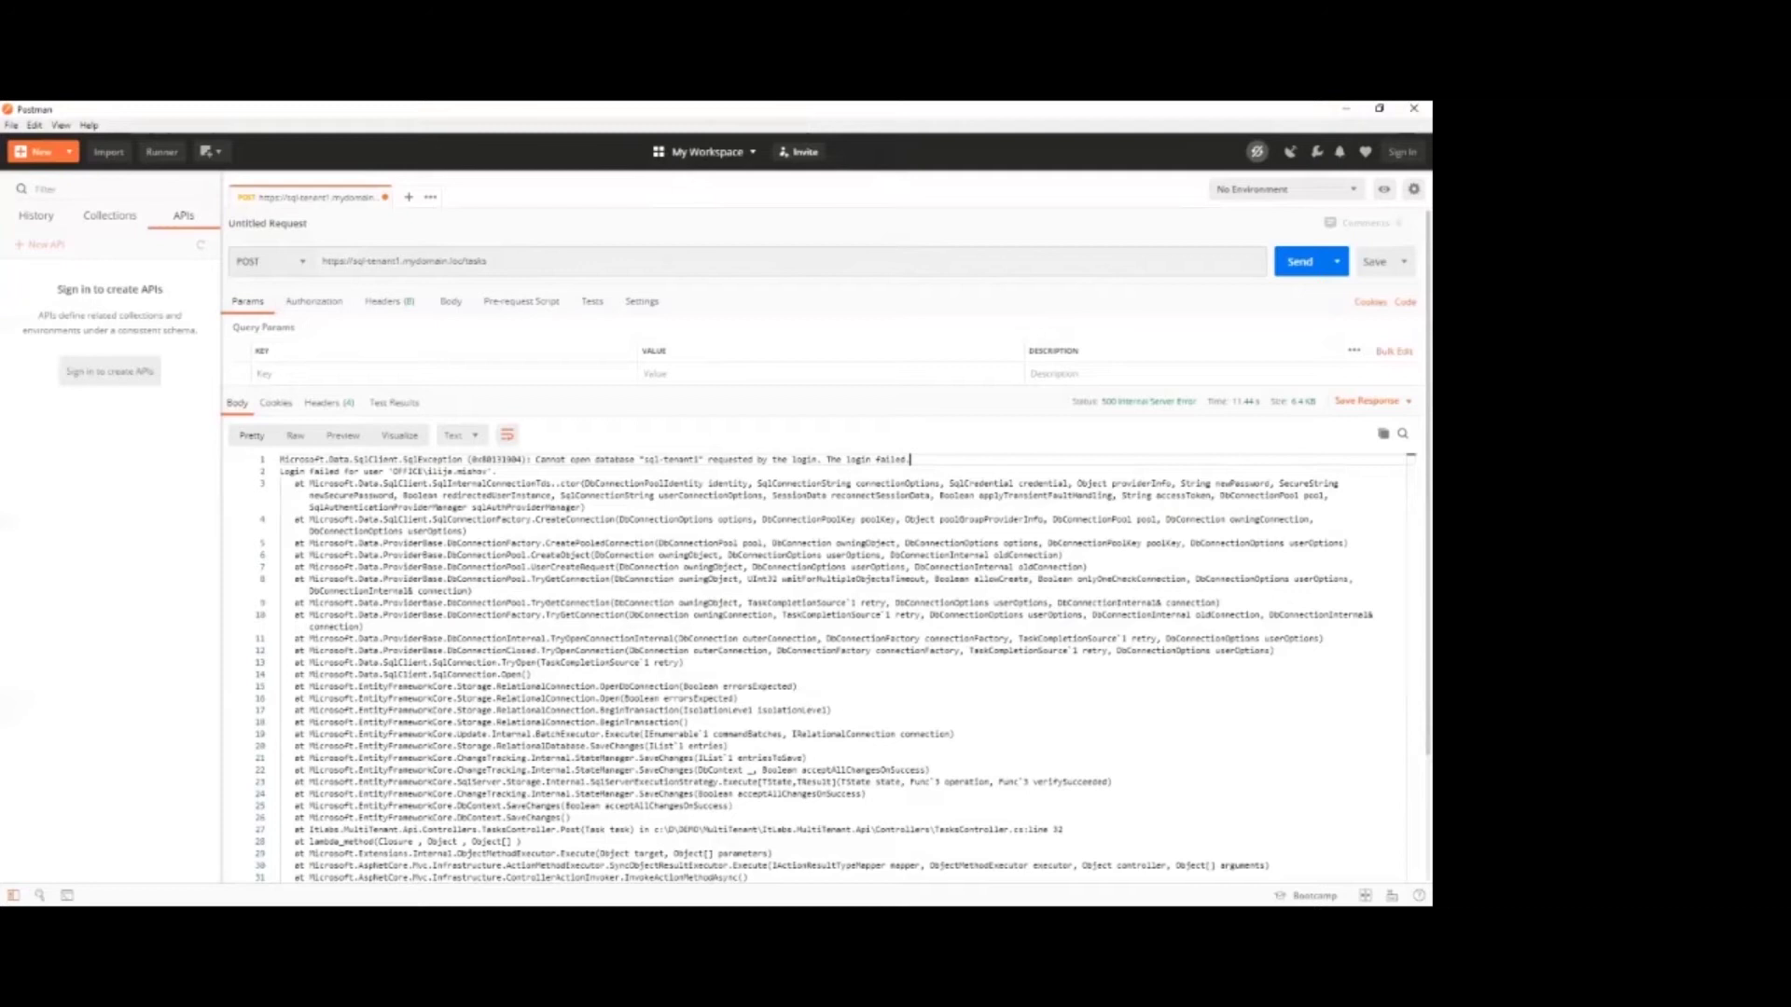
pyautogui.doubleClick(476, 261)
pyautogui.write('teams')
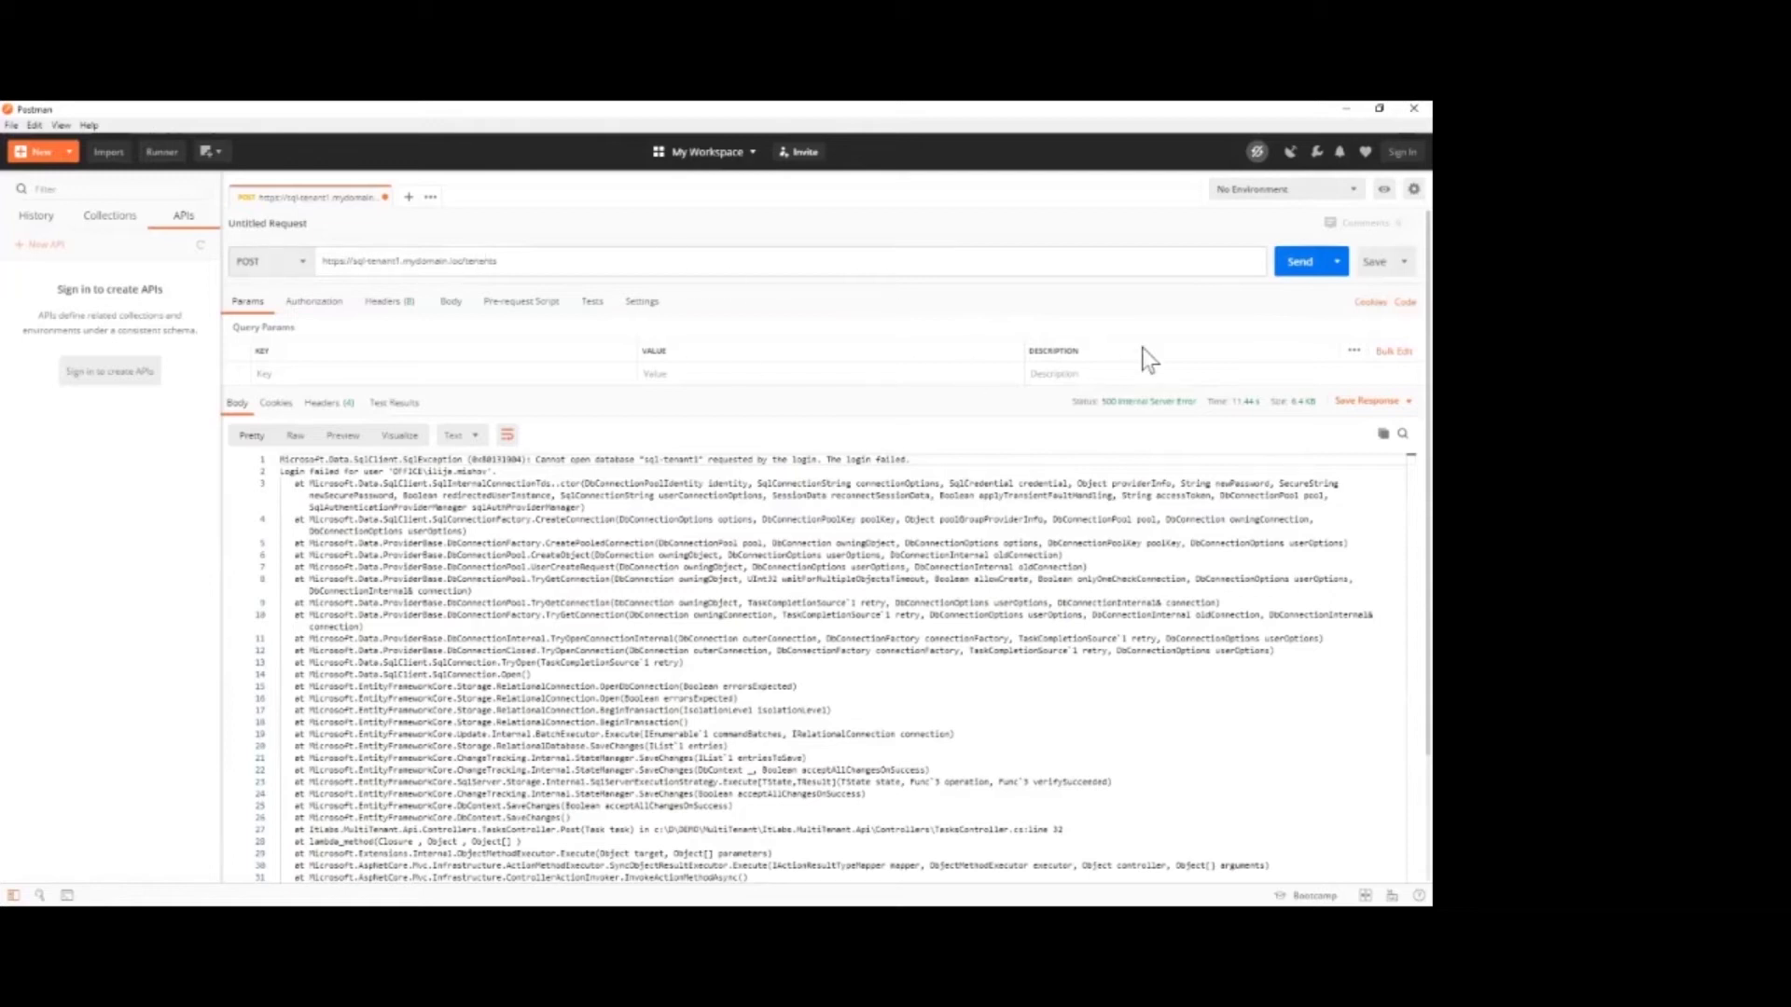
pyautogui.click(1297, 266)
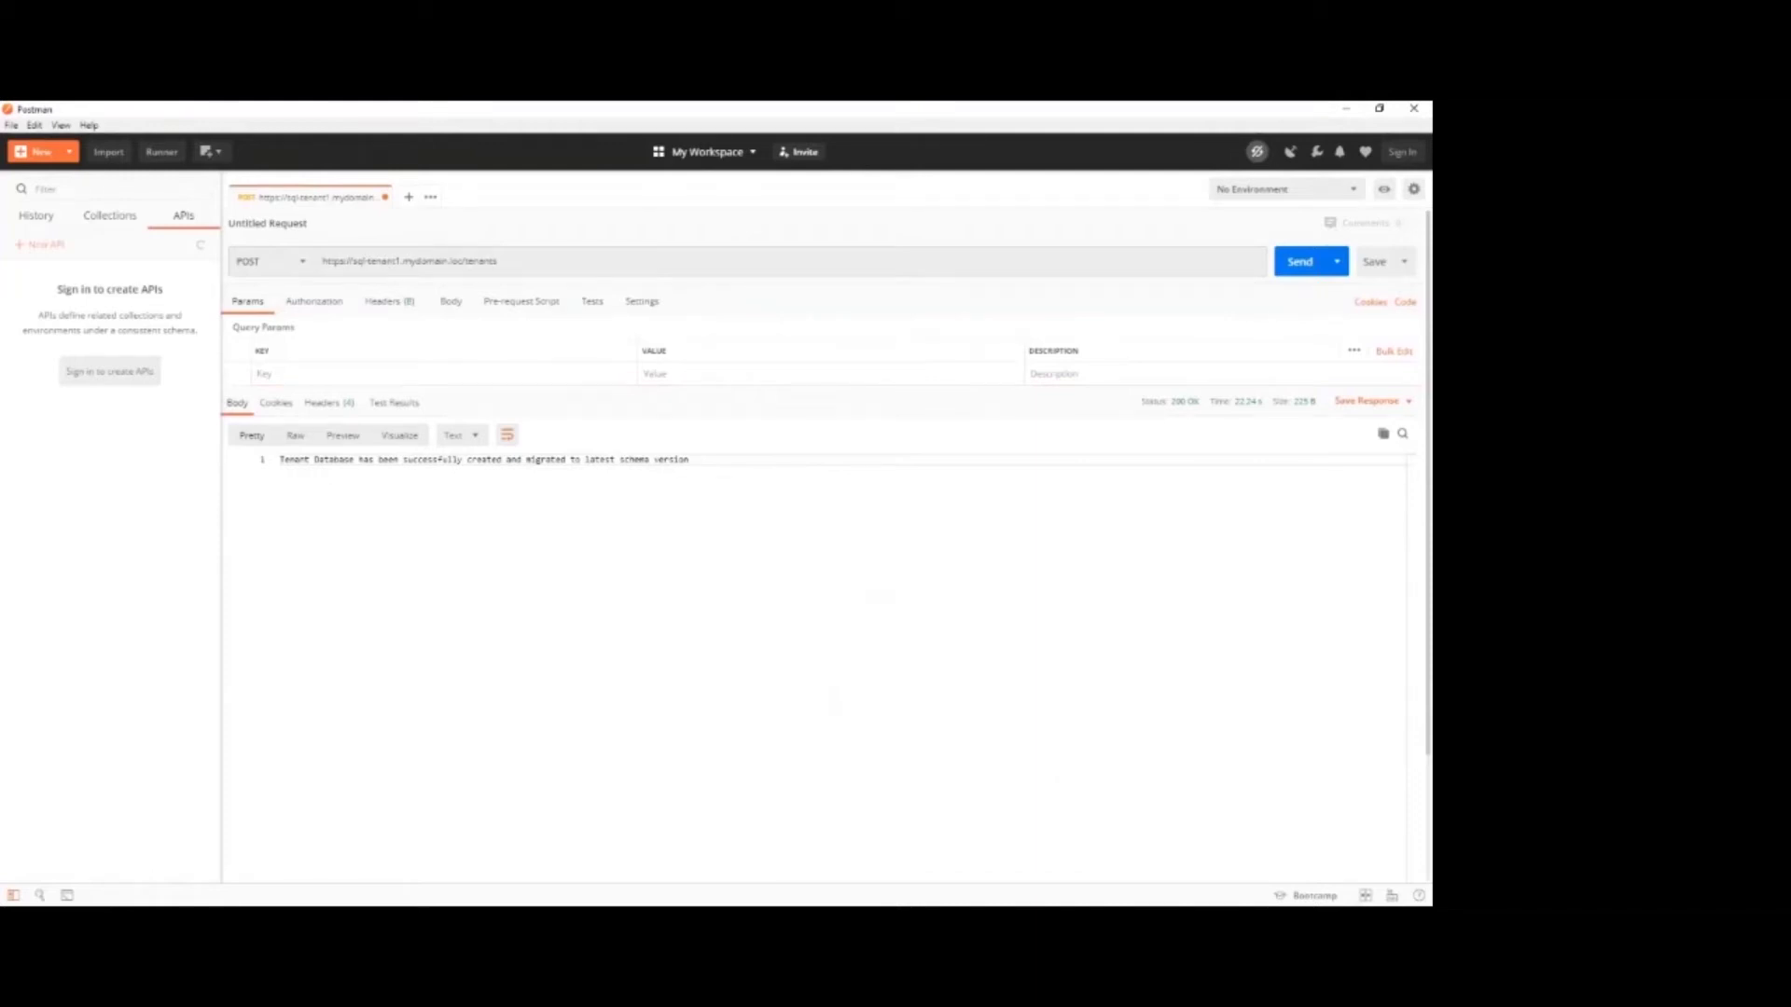
# Step: Switch to SQL Server Management Studio and refresh the Databases folder to check for the new tenant database
pyautogui.hotkey('alt', 'Tab')
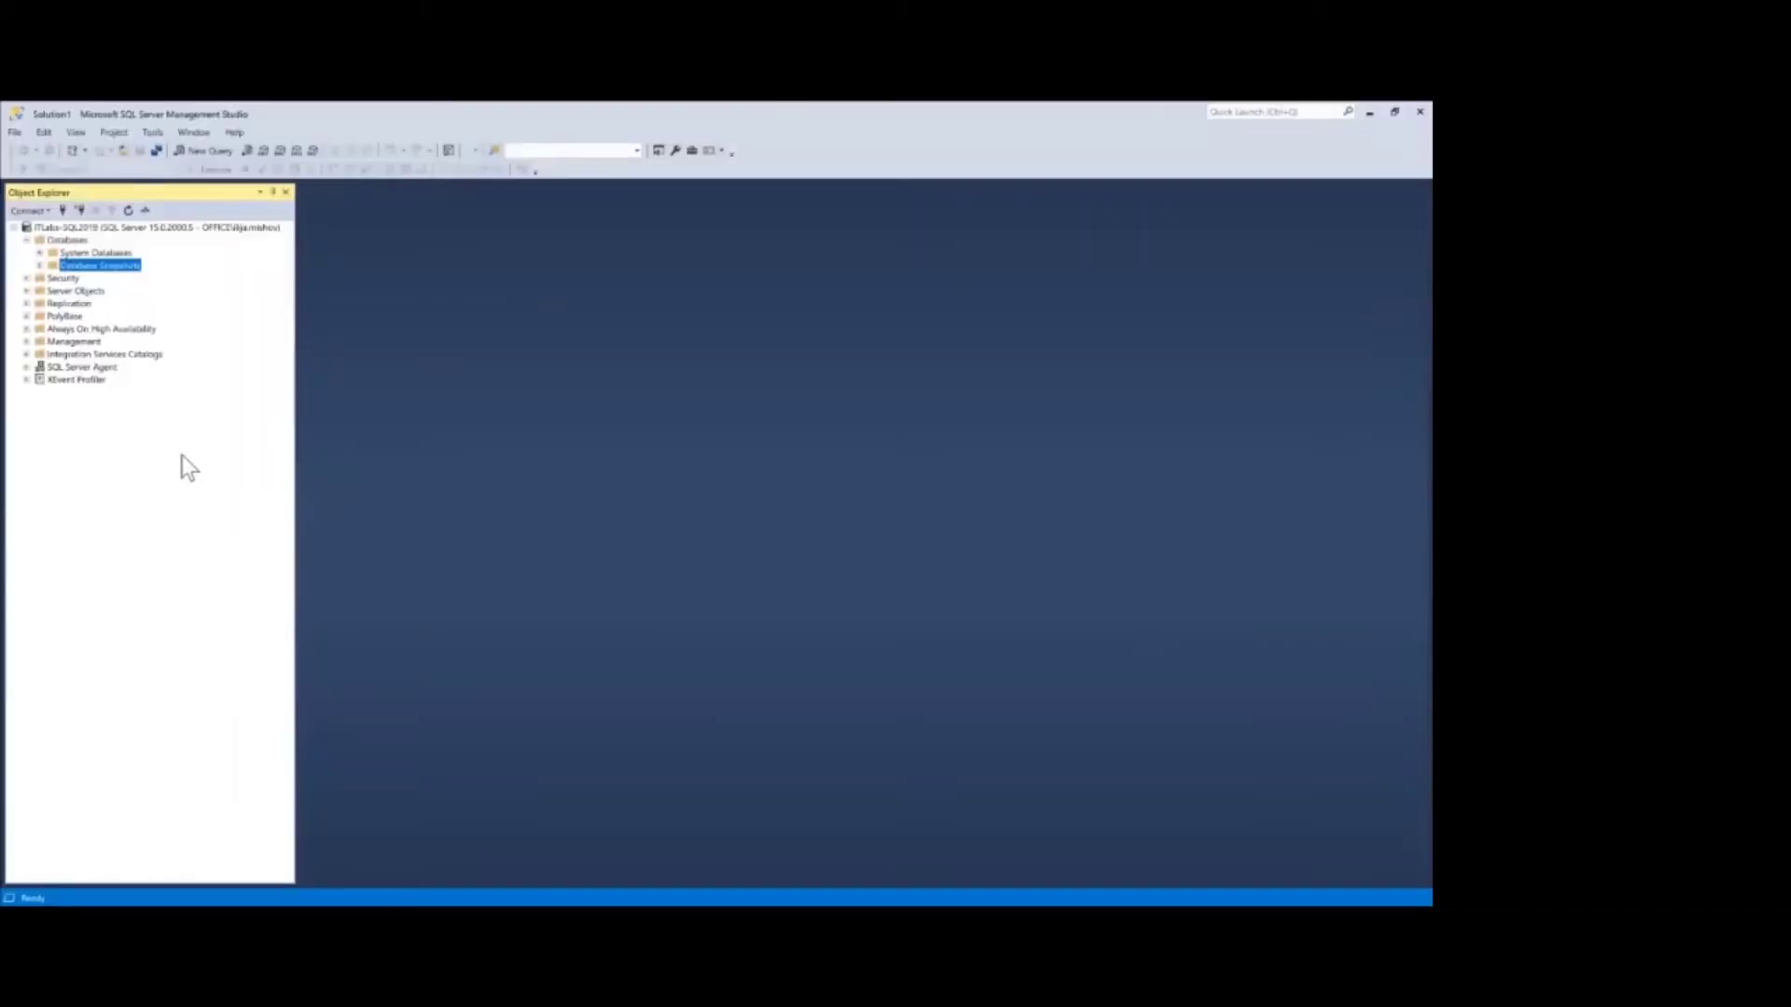
pyautogui.click(52, 240)
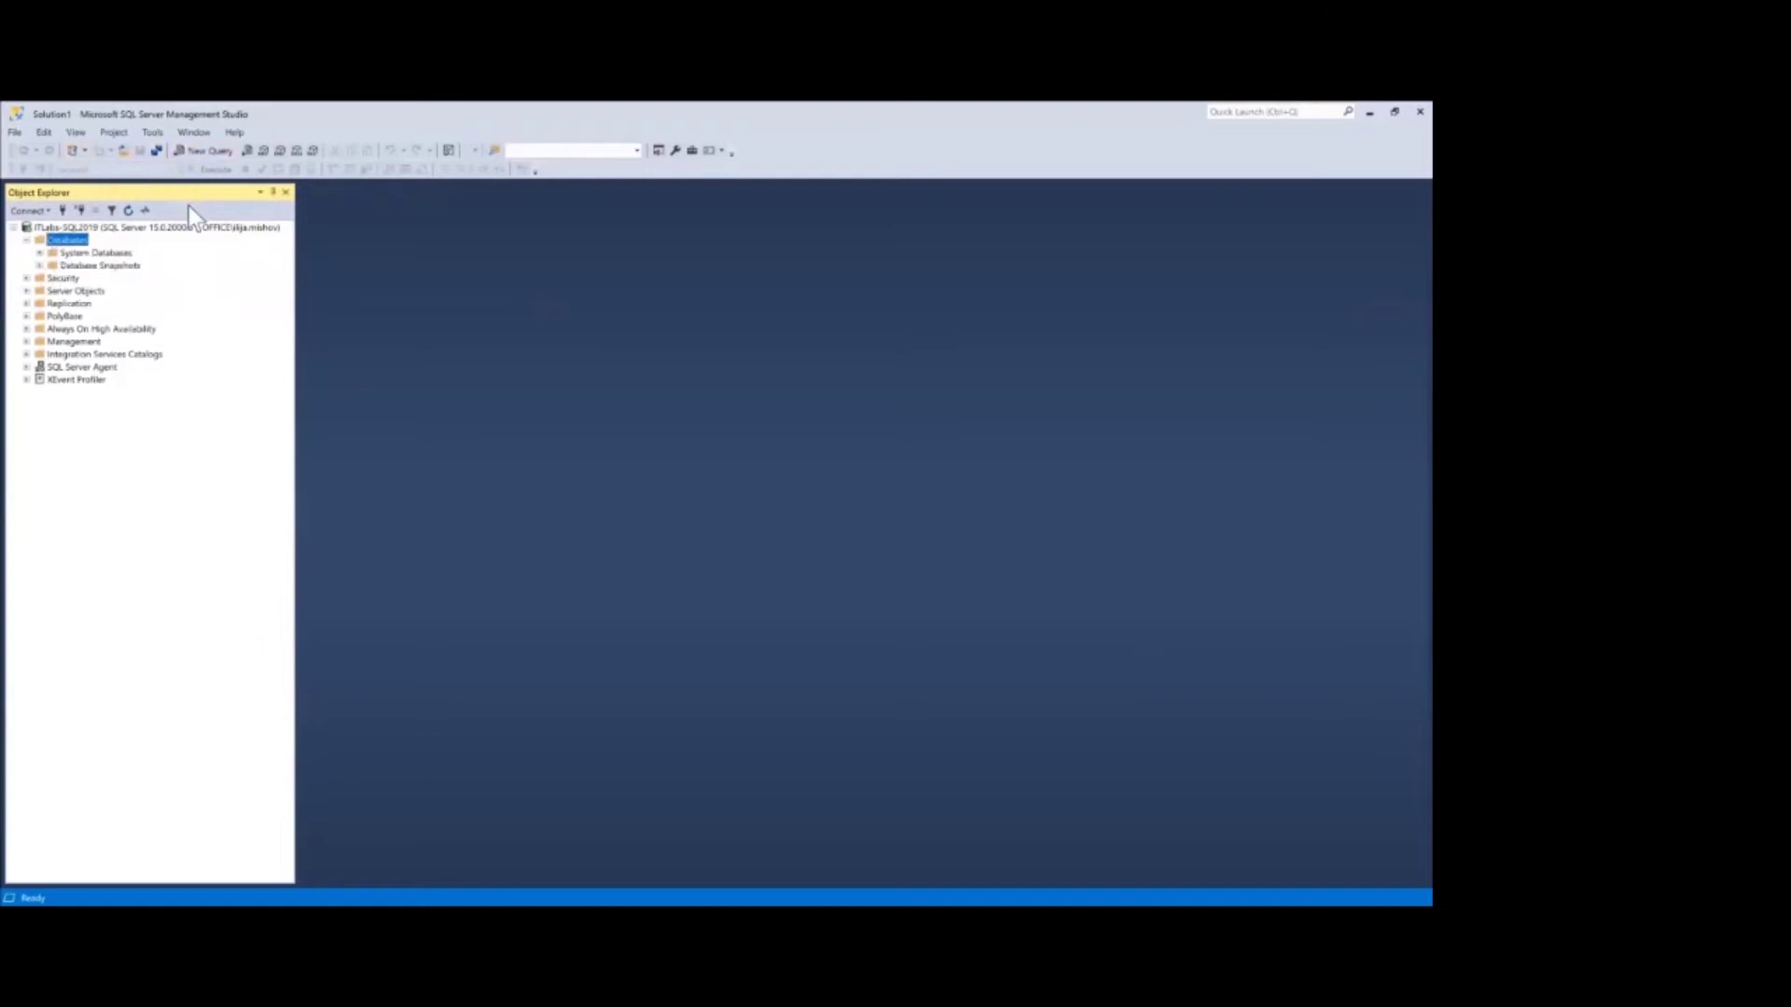
pyautogui.click(130, 211)
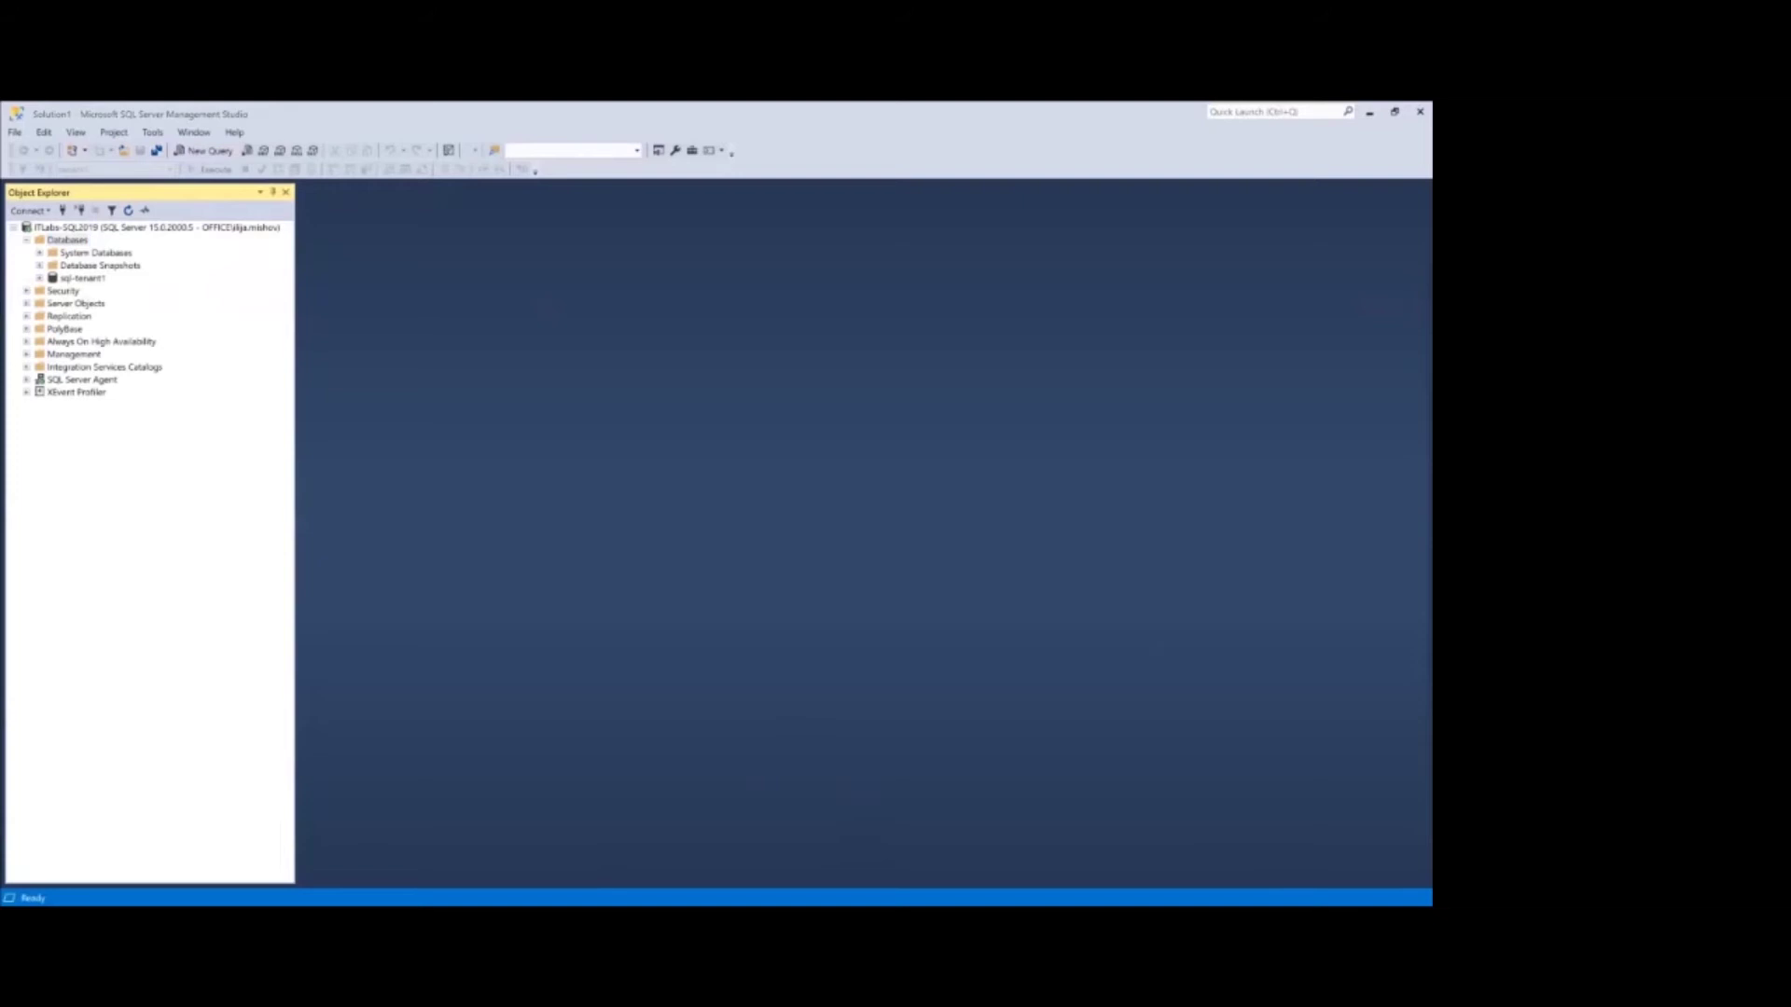
# Step: Switch to the terminal running the API and review the logged exceptions and stack traces
pyautogui.hotkey('alt', 'Tab')
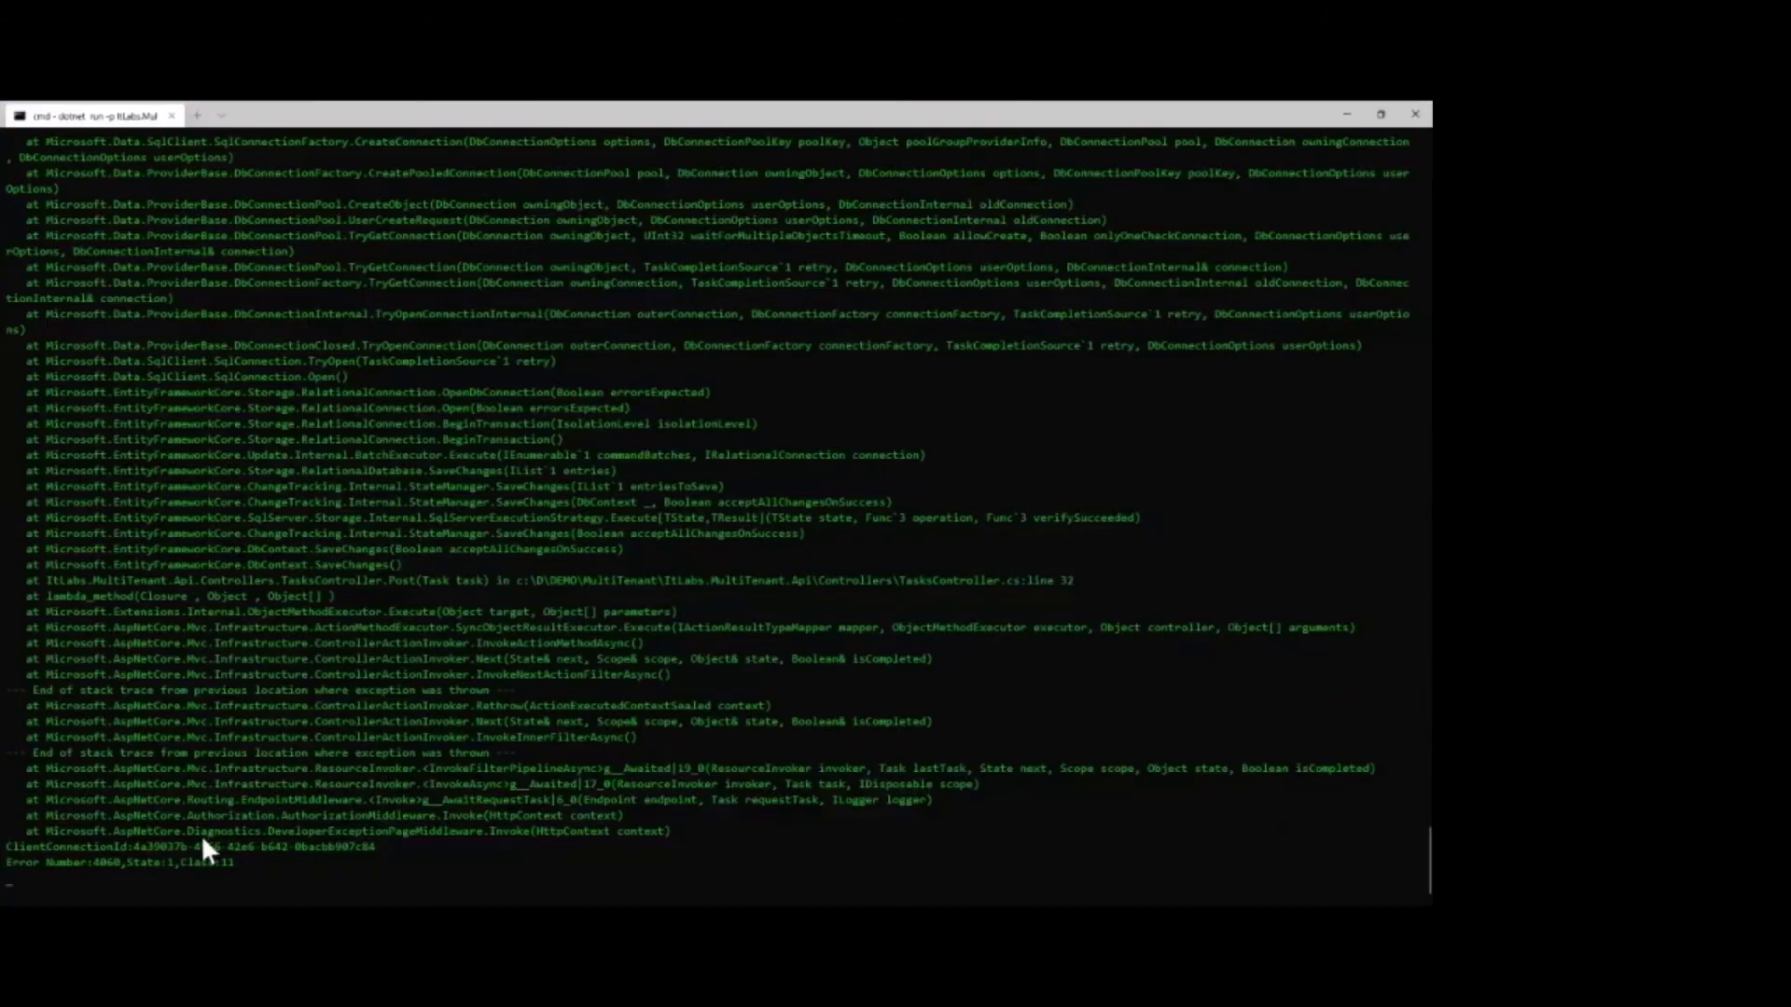
pyautogui.scroll(6, 409, 434)
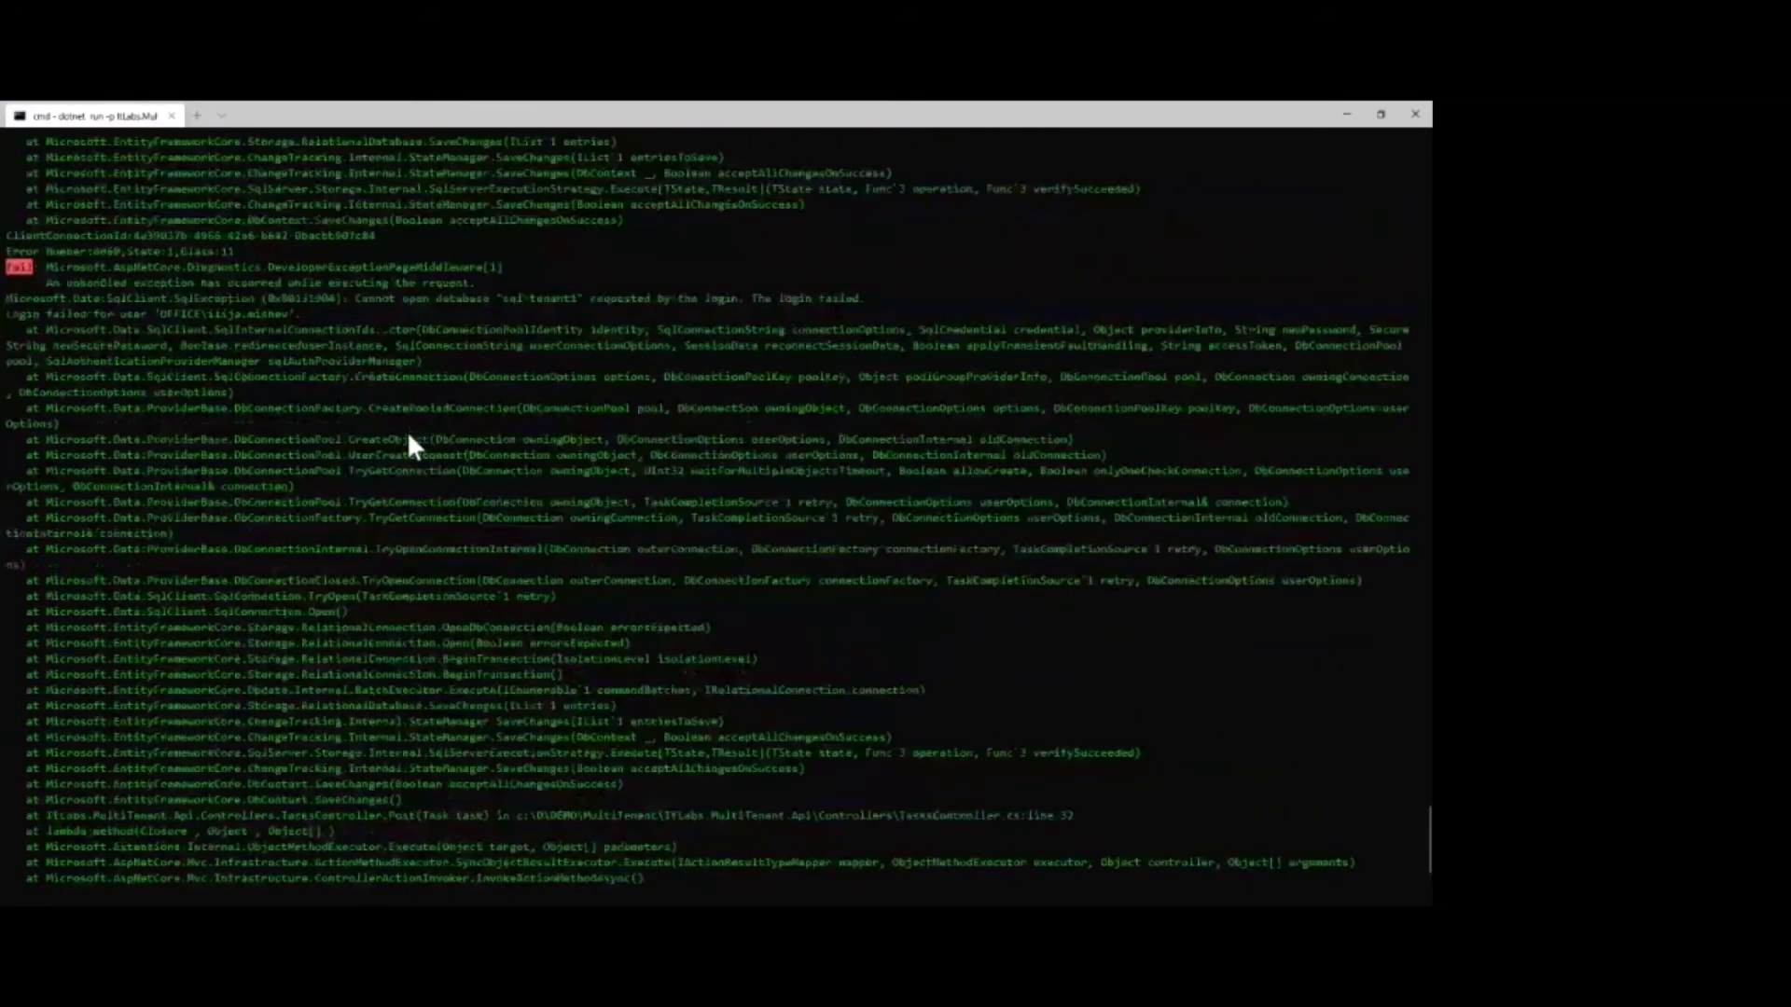
pyautogui.scroll(15, 407, 431)
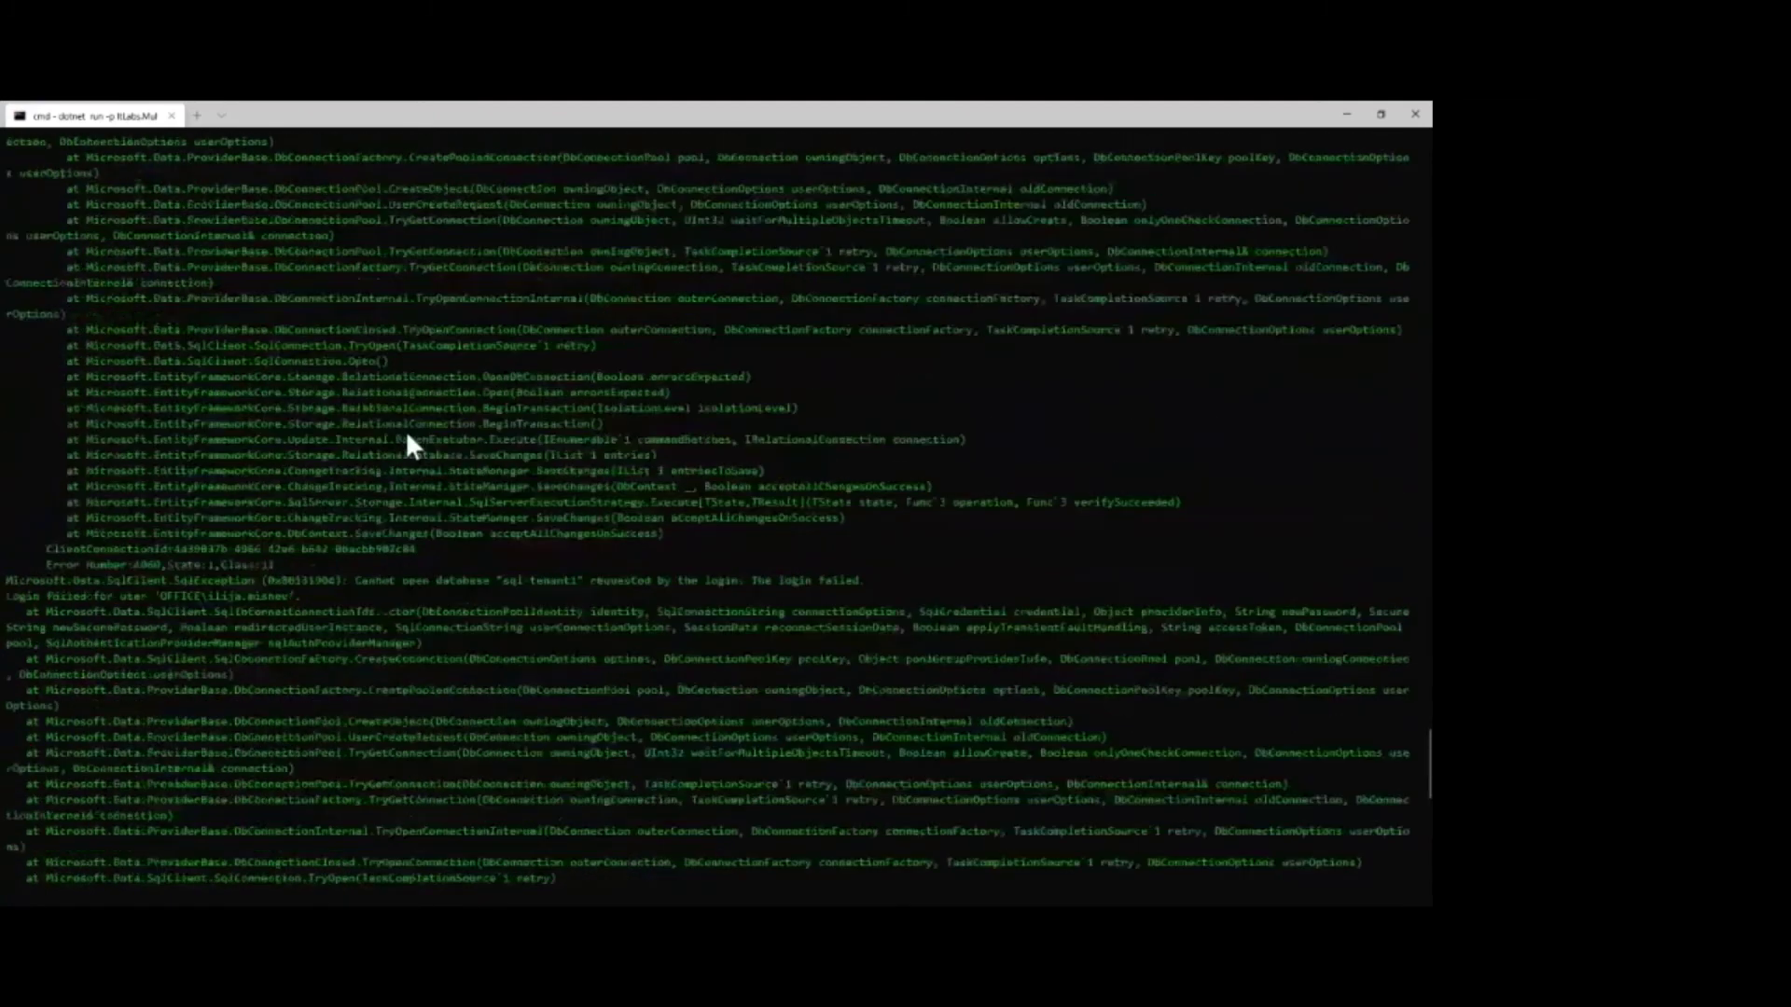
pyautogui.scroll(8, 406, 427)
pyautogui.scroll(-11, 405, 425)
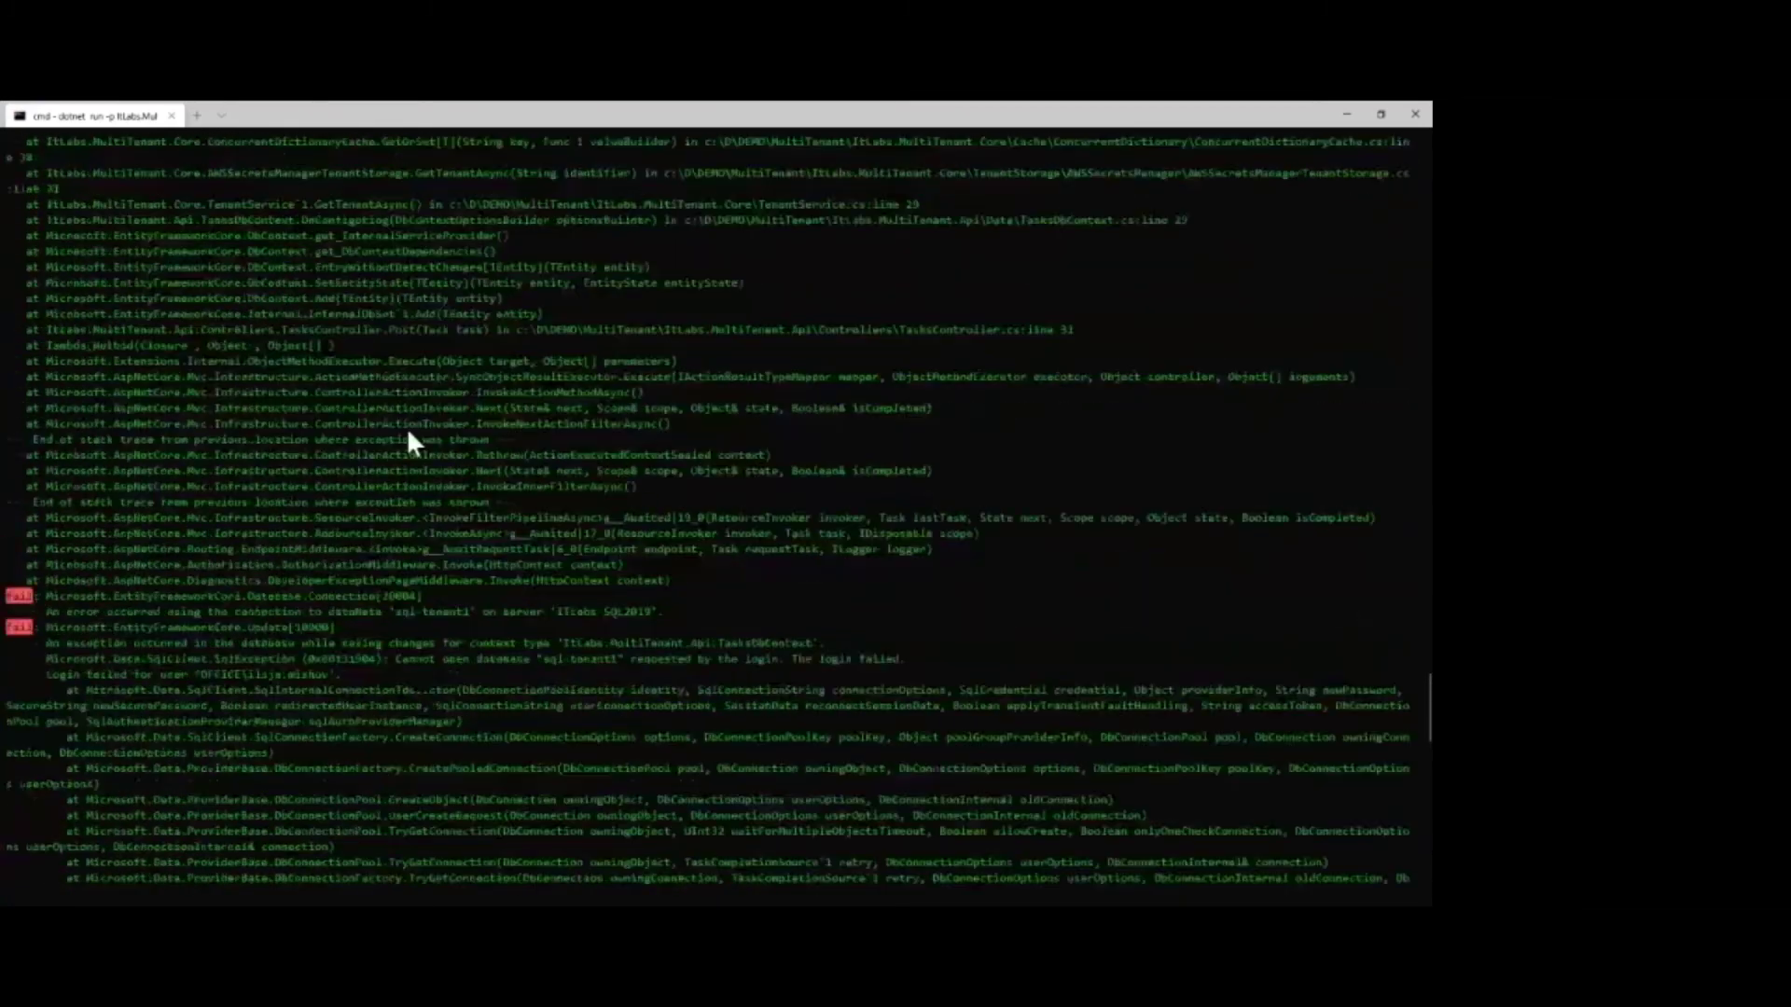
pyautogui.scroll(4, 416, 457)
pyautogui.scroll(-14, 423, 477)
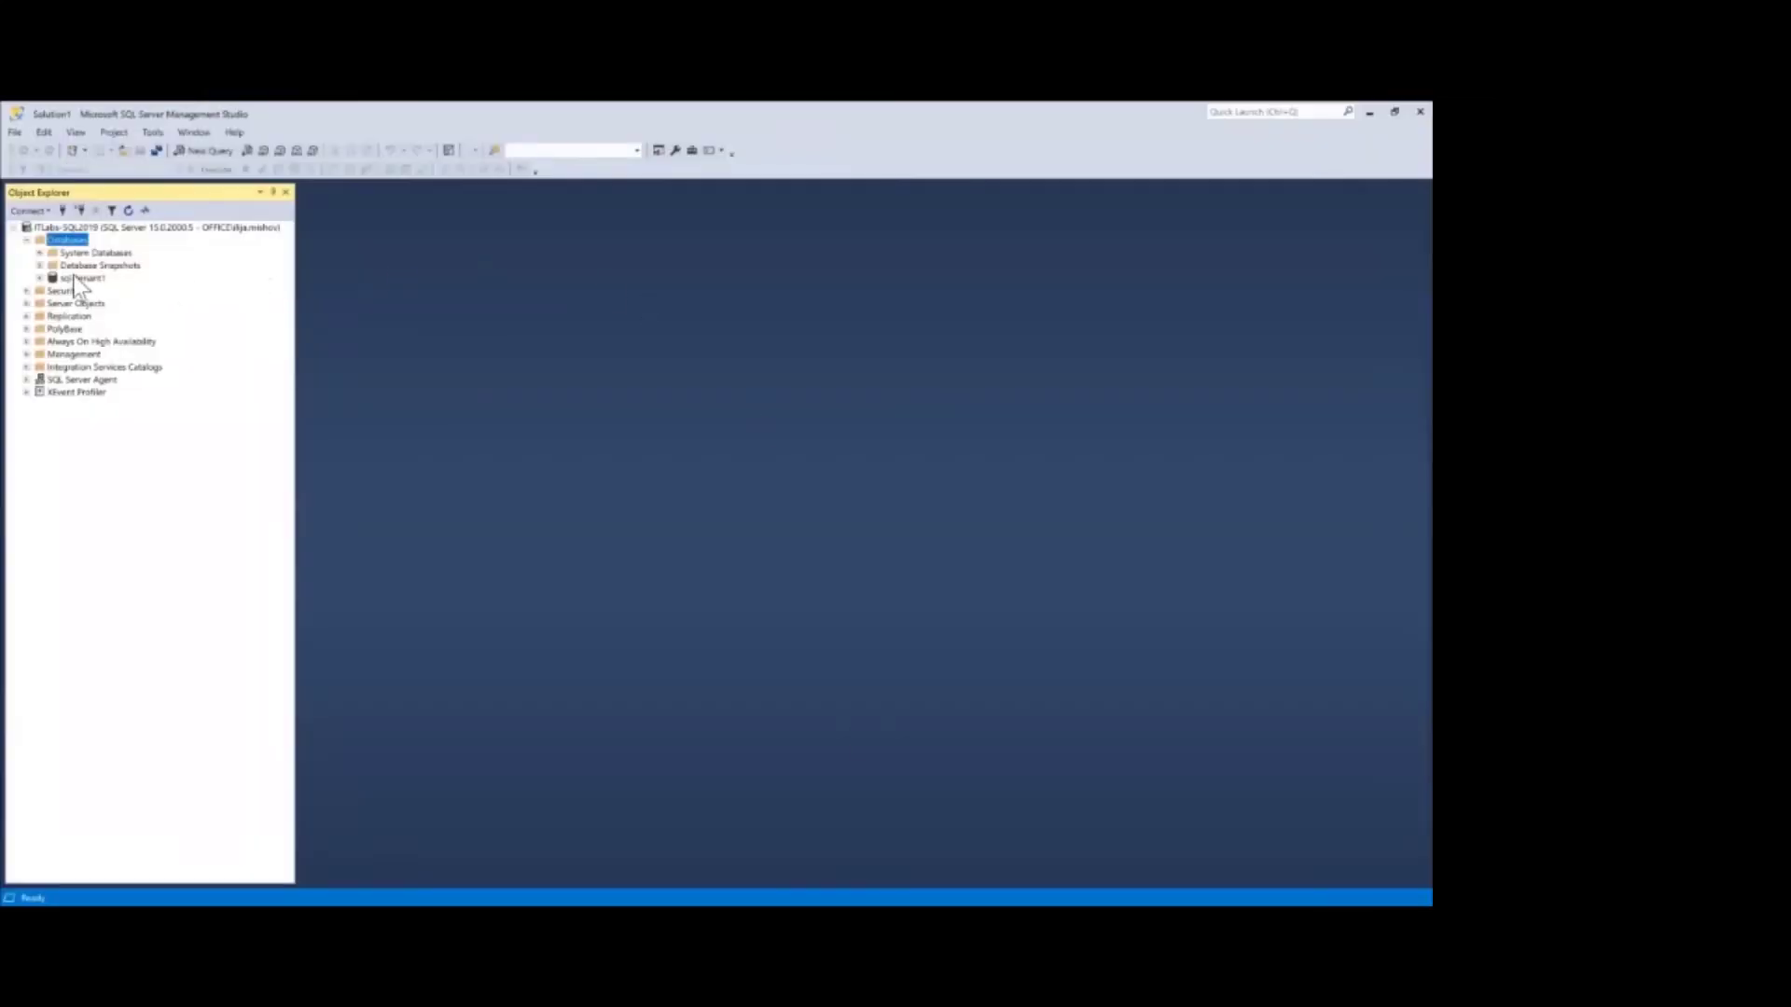
# Step: Switch to SQL Server Management Studio and expand the sql-tenant1 database and its Tables folder to examine the migrated tables
pyautogui.click(76, 278)
pyautogui.click(40, 279)
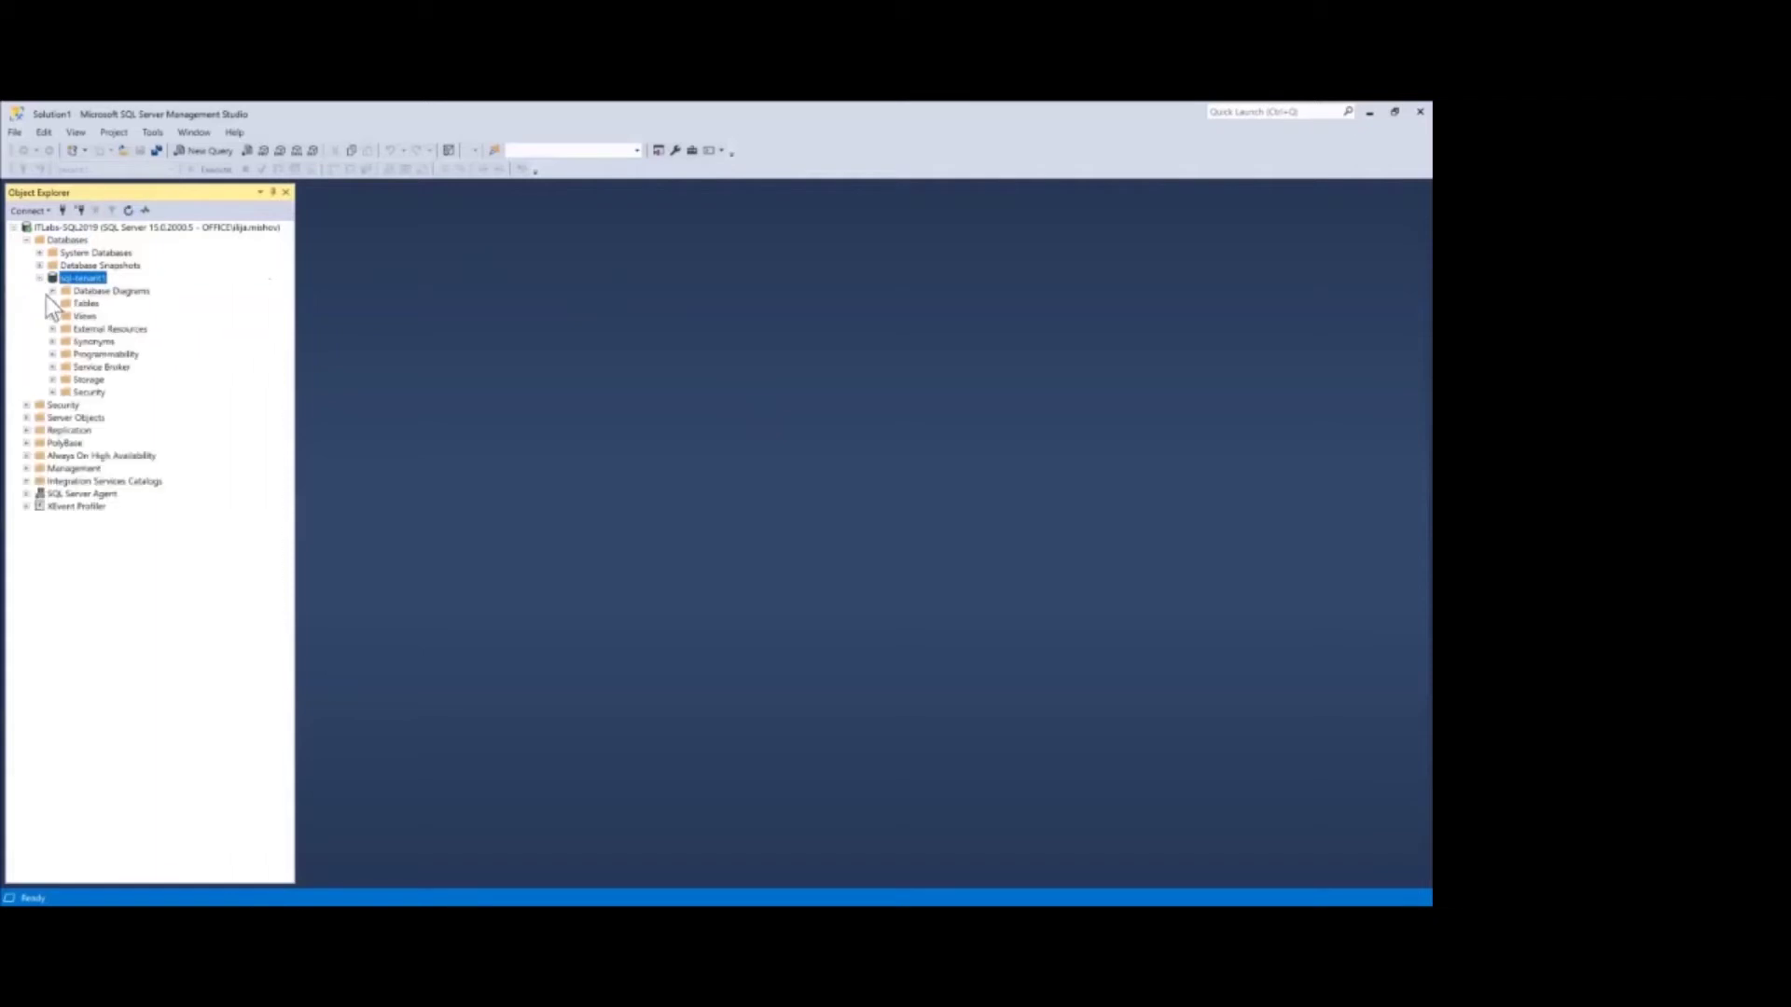
pyautogui.click(52, 304)
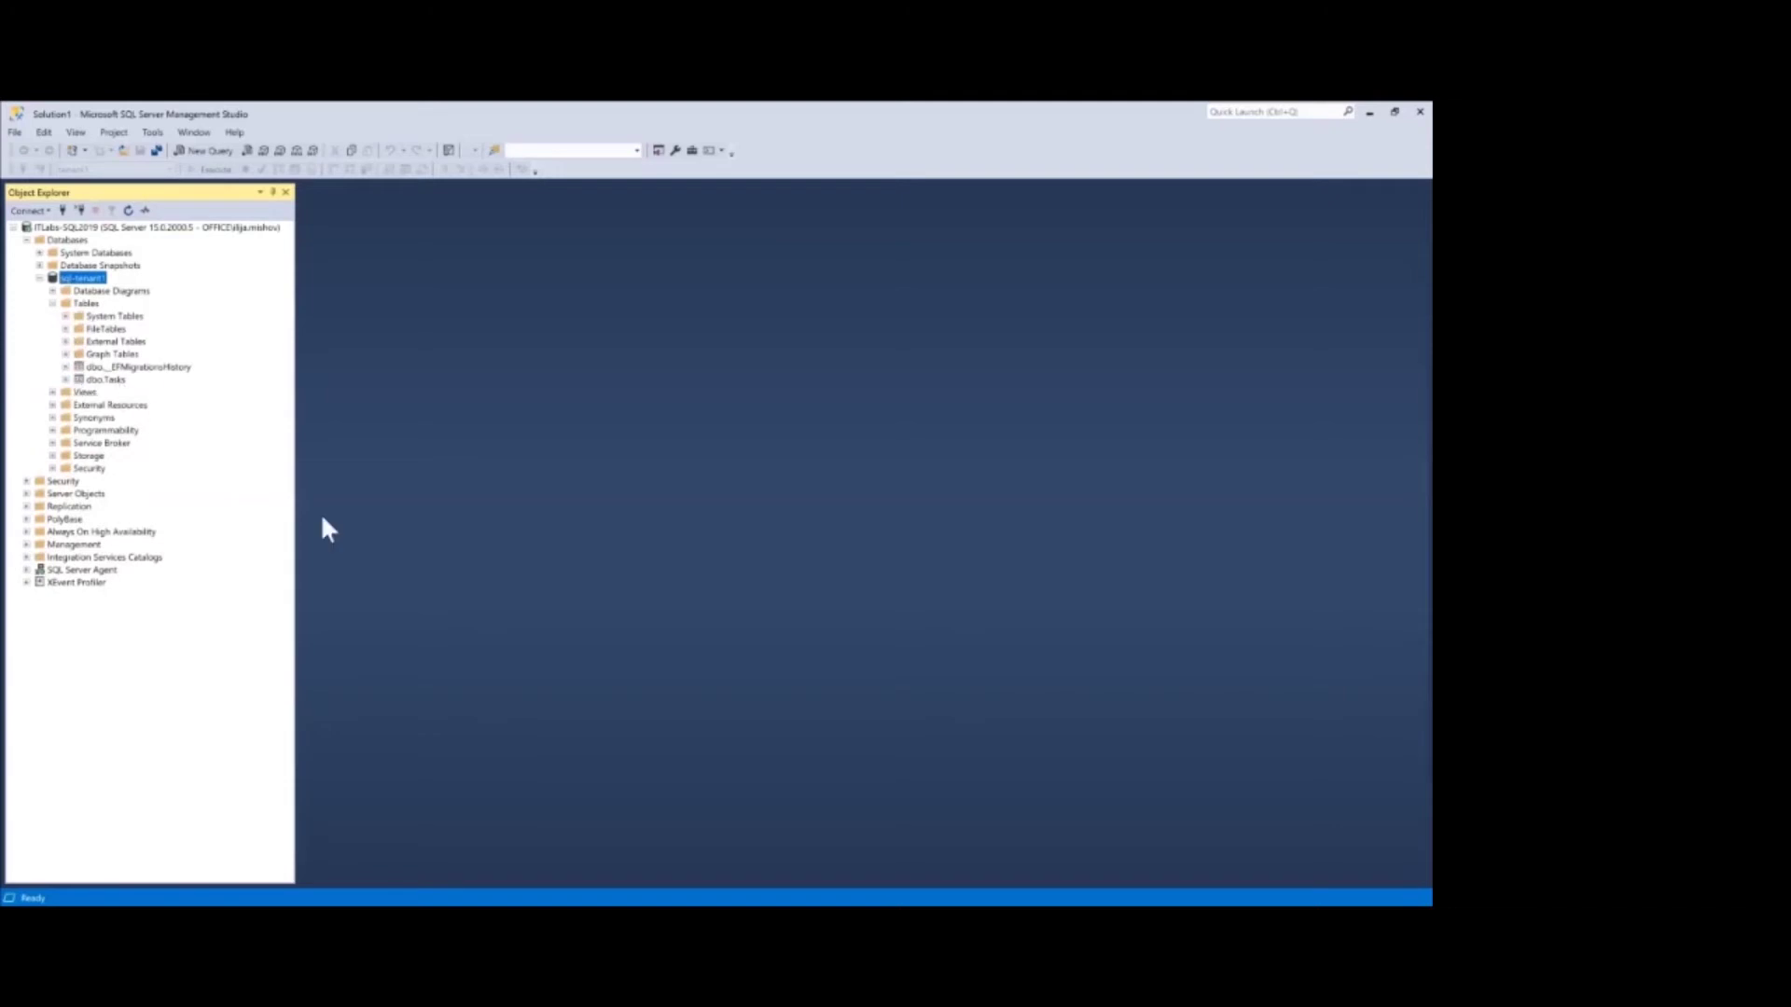
pyautogui.hotkey('alt', 'Tab')
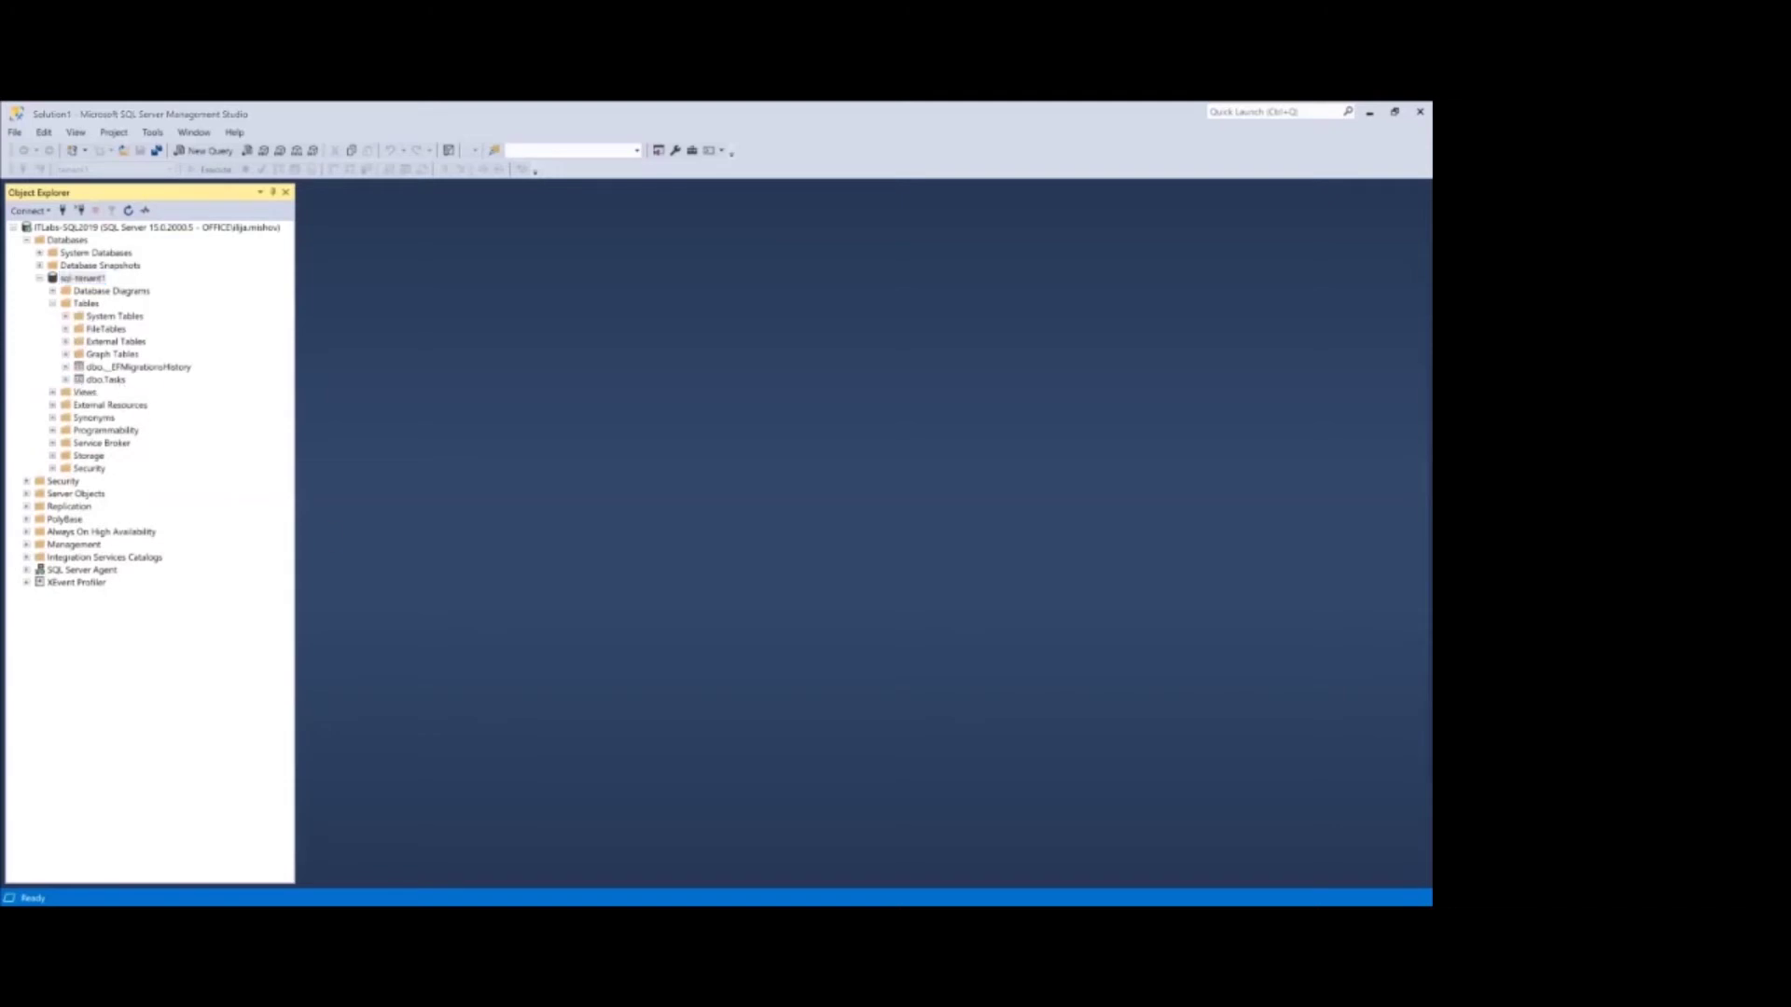
pyautogui.hotkey('alt', 'Tab')
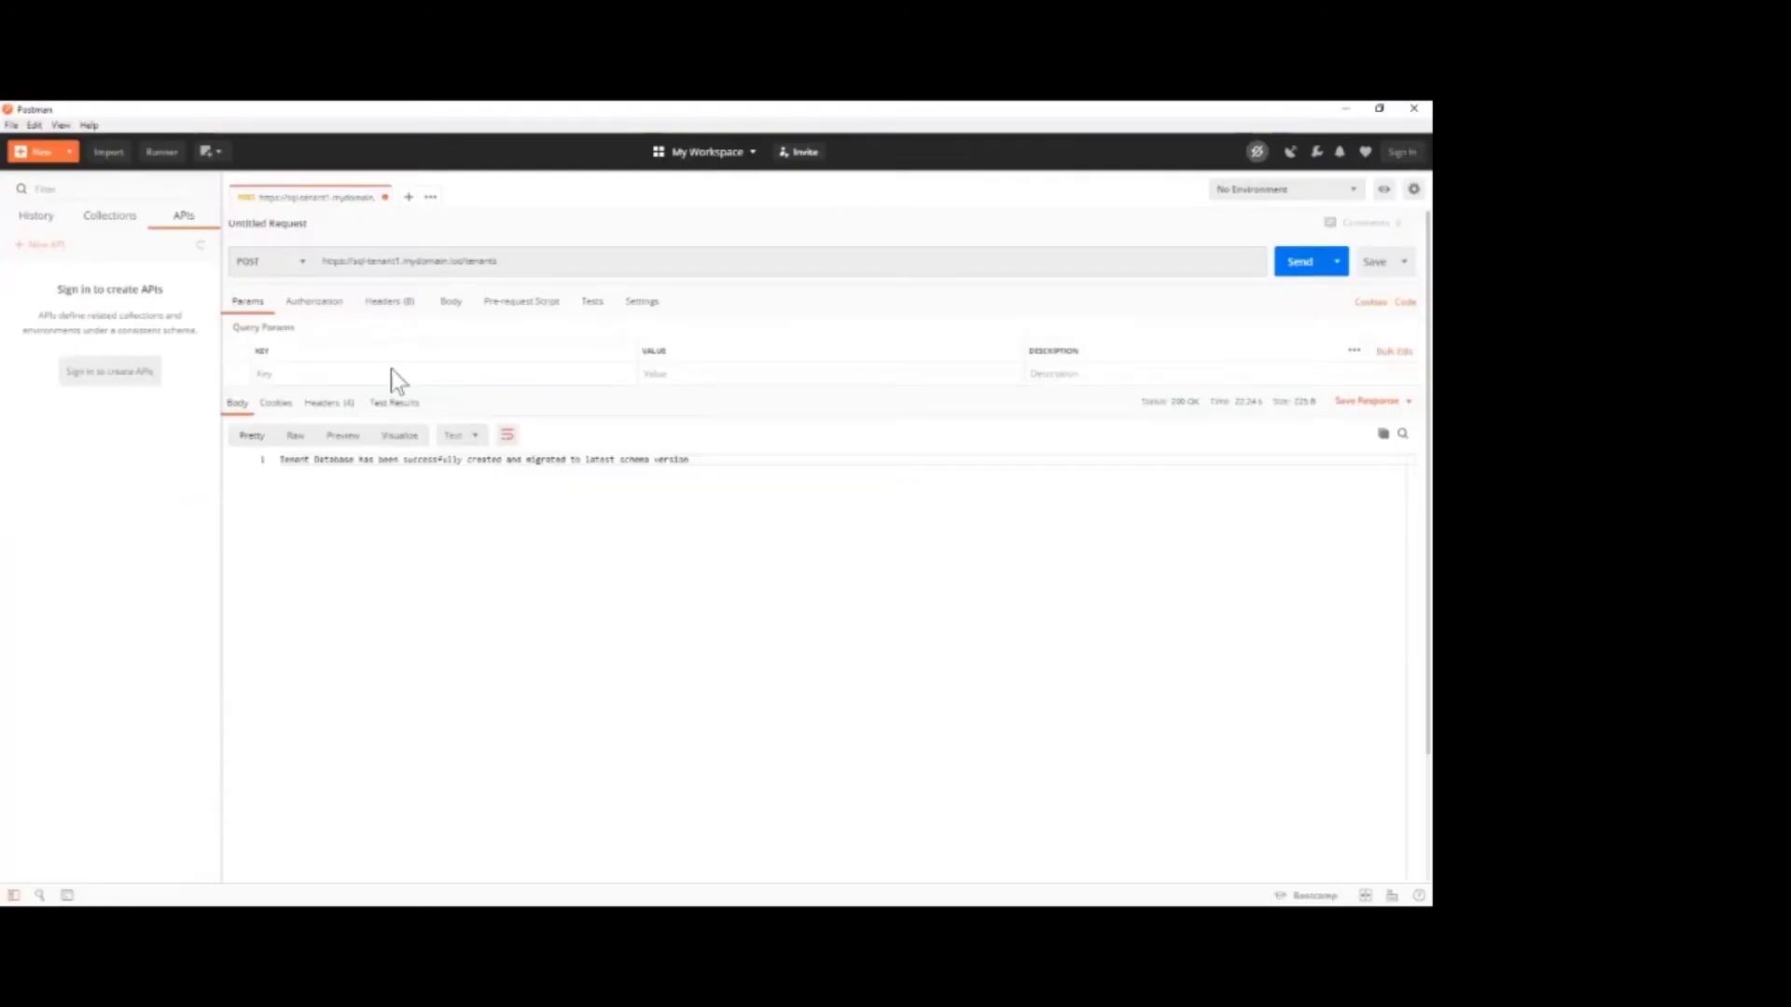
pyautogui.click(300, 268)
pyautogui.click(250, 291)
pyautogui.doubleClick(480, 262)
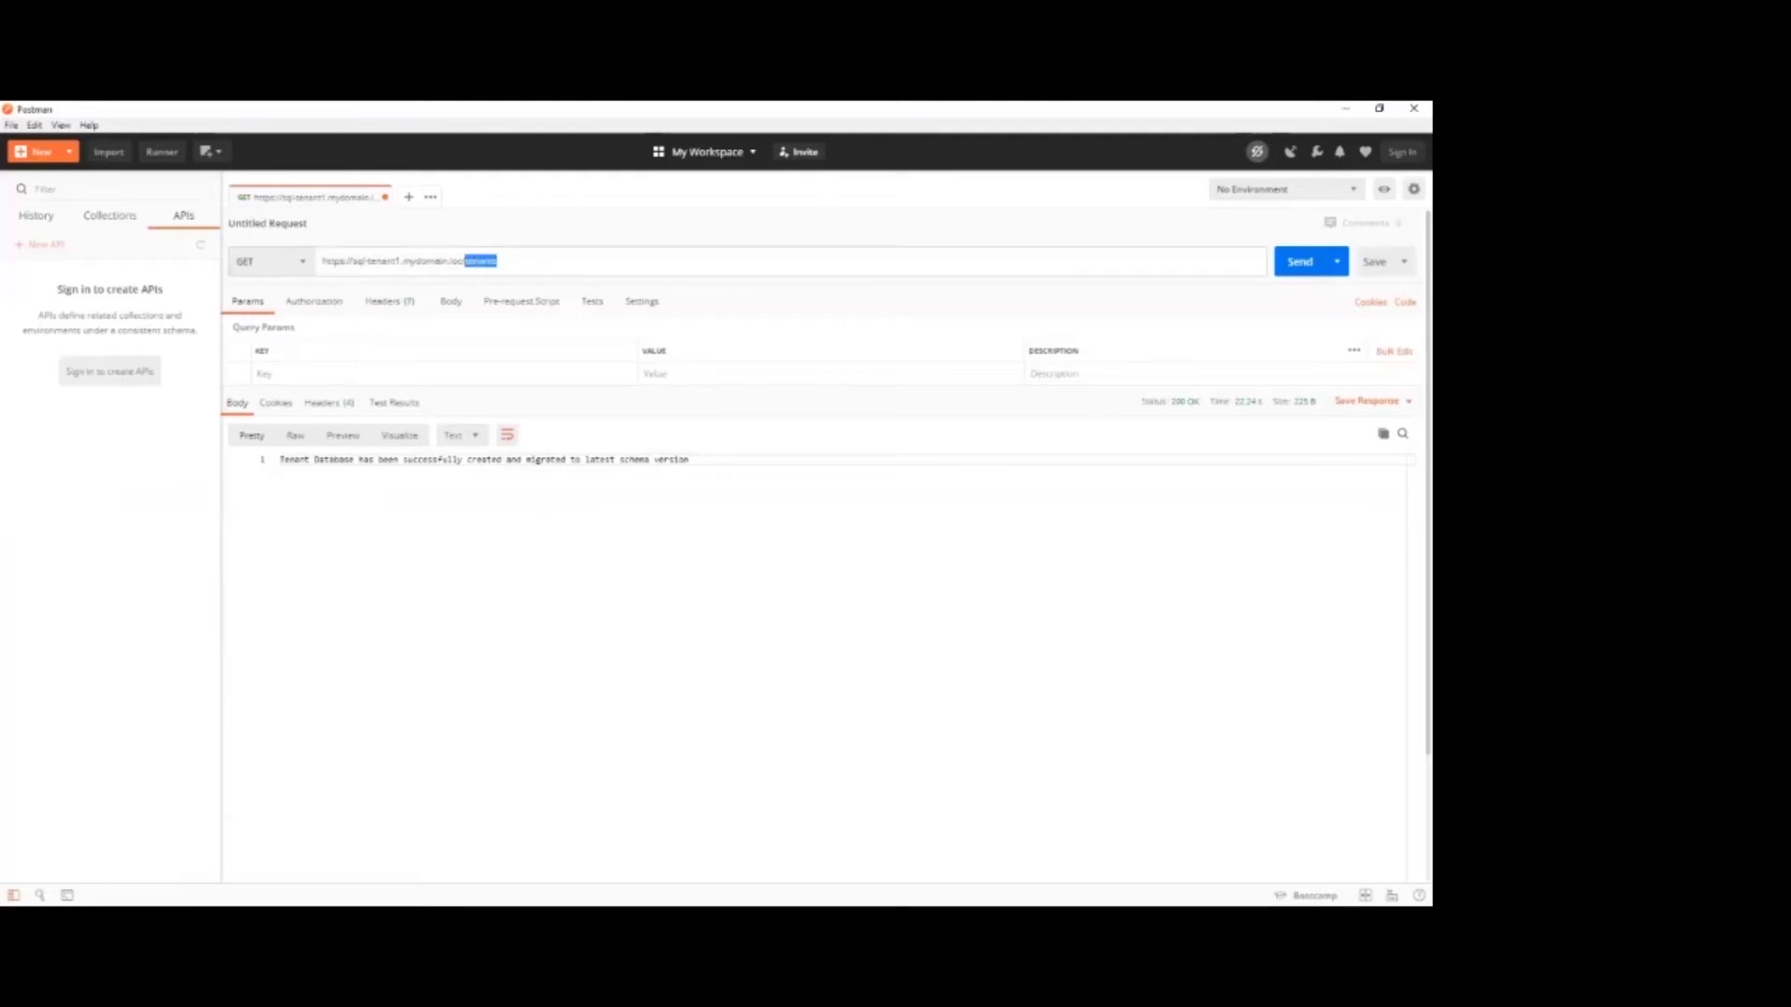
pyautogui.write('tasks')
pyautogui.click(1299, 265)
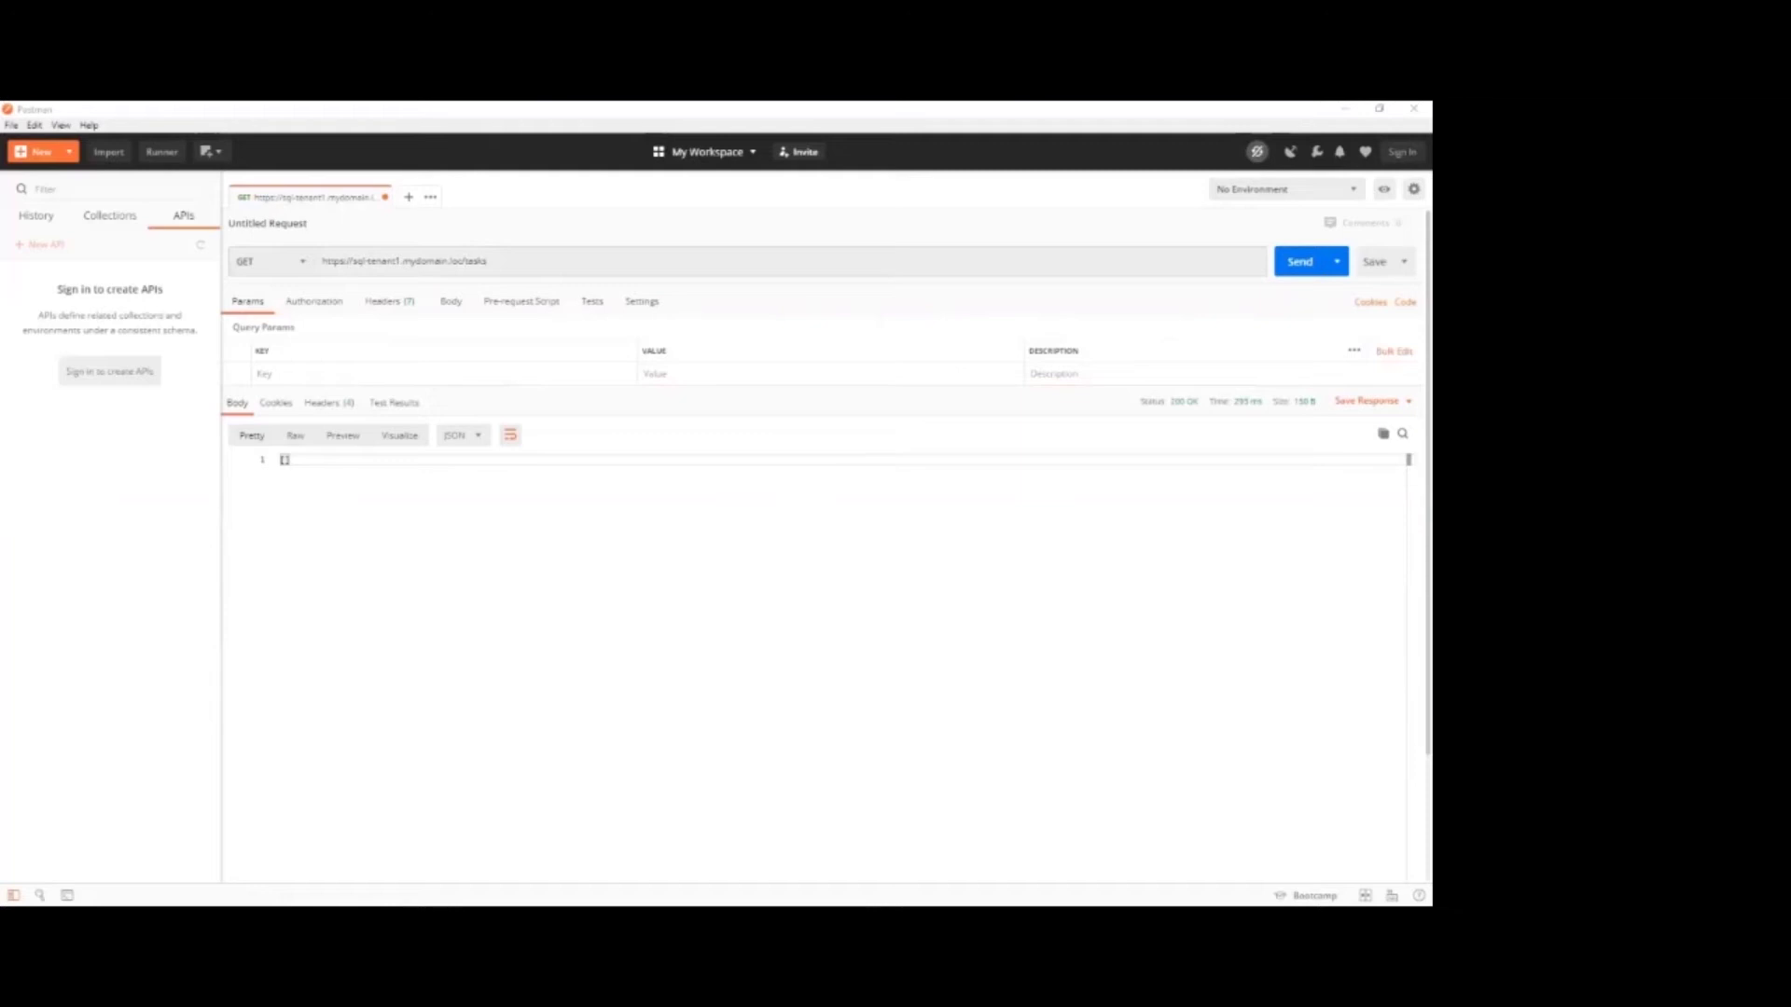
# Step: Switch to Visual Studio Code and examine the HttpPost method in TasksController.cs
pyautogui.hotkey('alt', 'Tab')
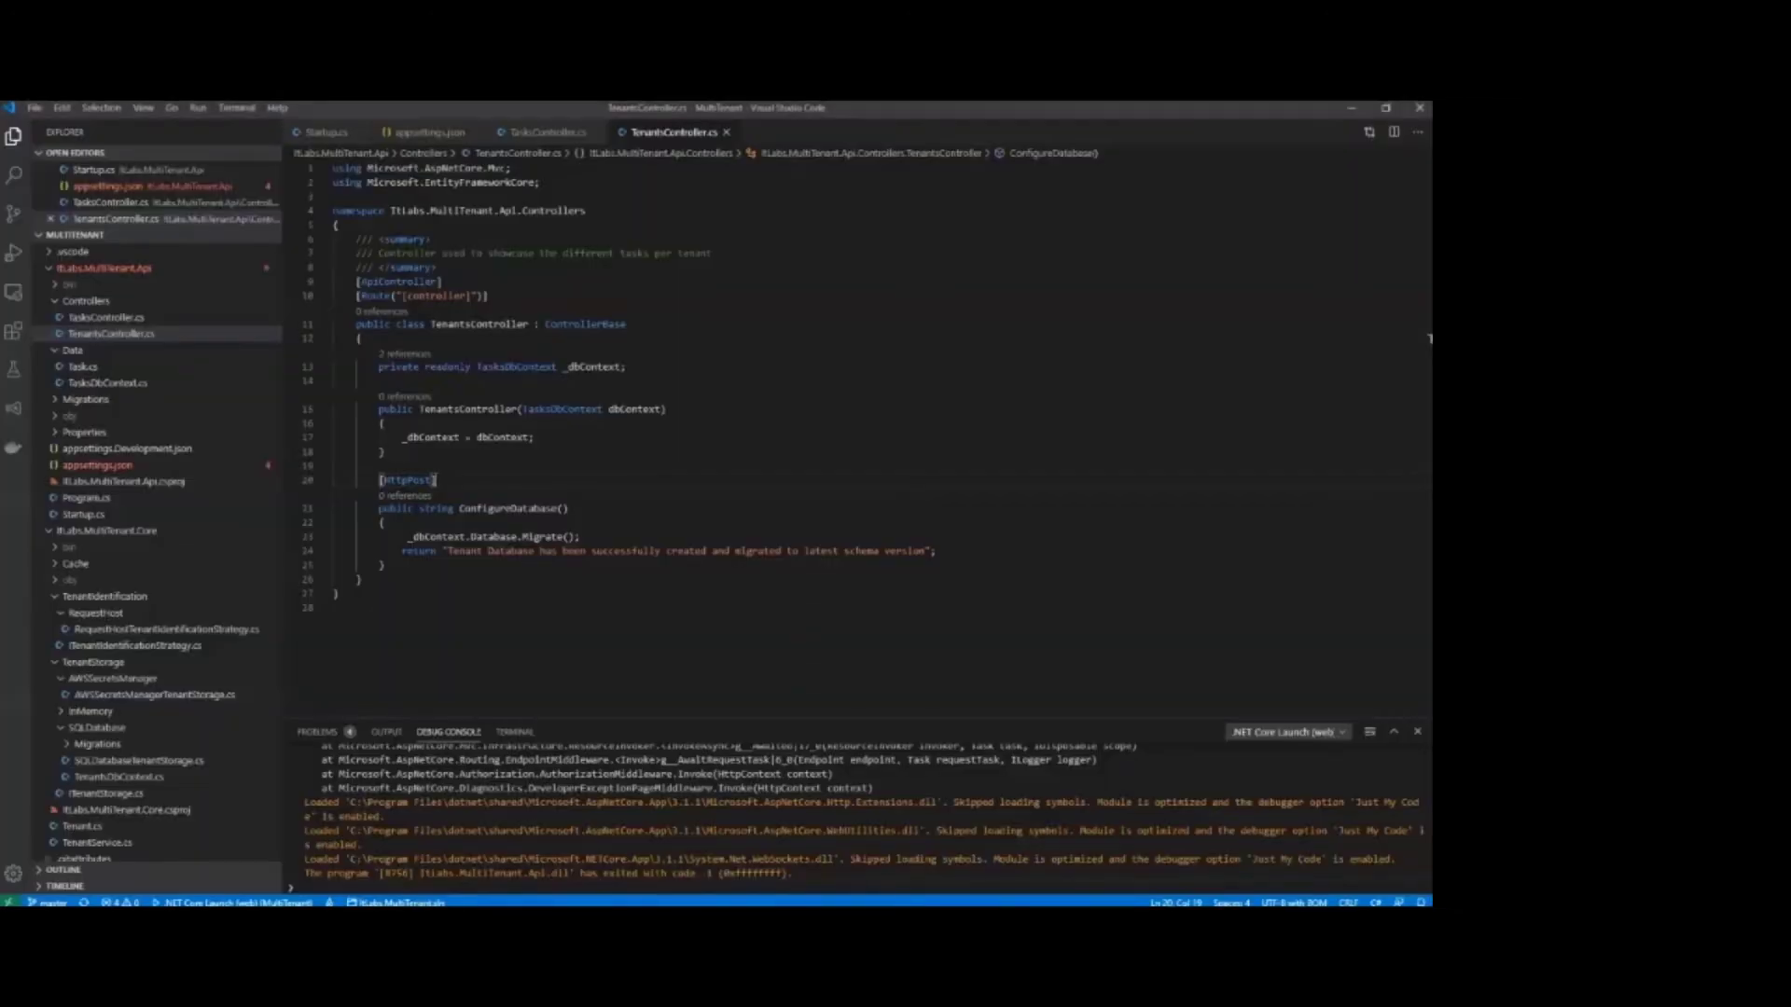
pyautogui.click(546, 133)
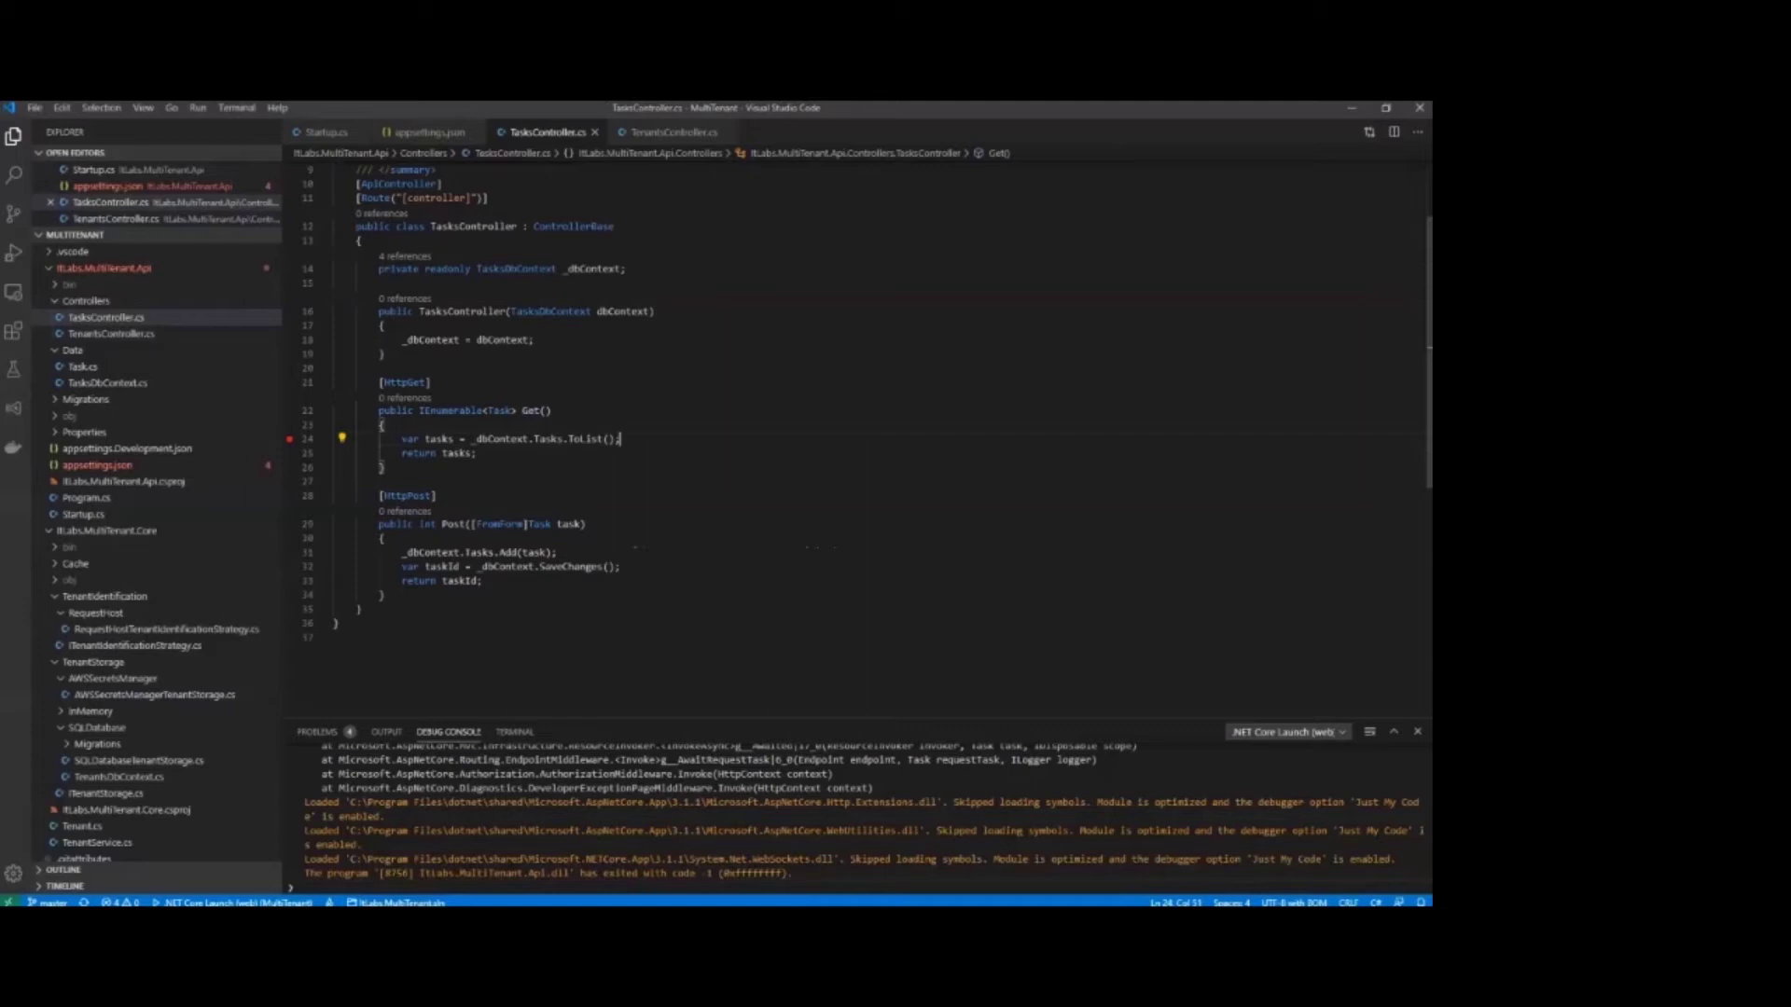
pyautogui.moveTo(378, 496); pyautogui.dragTo(384, 594)
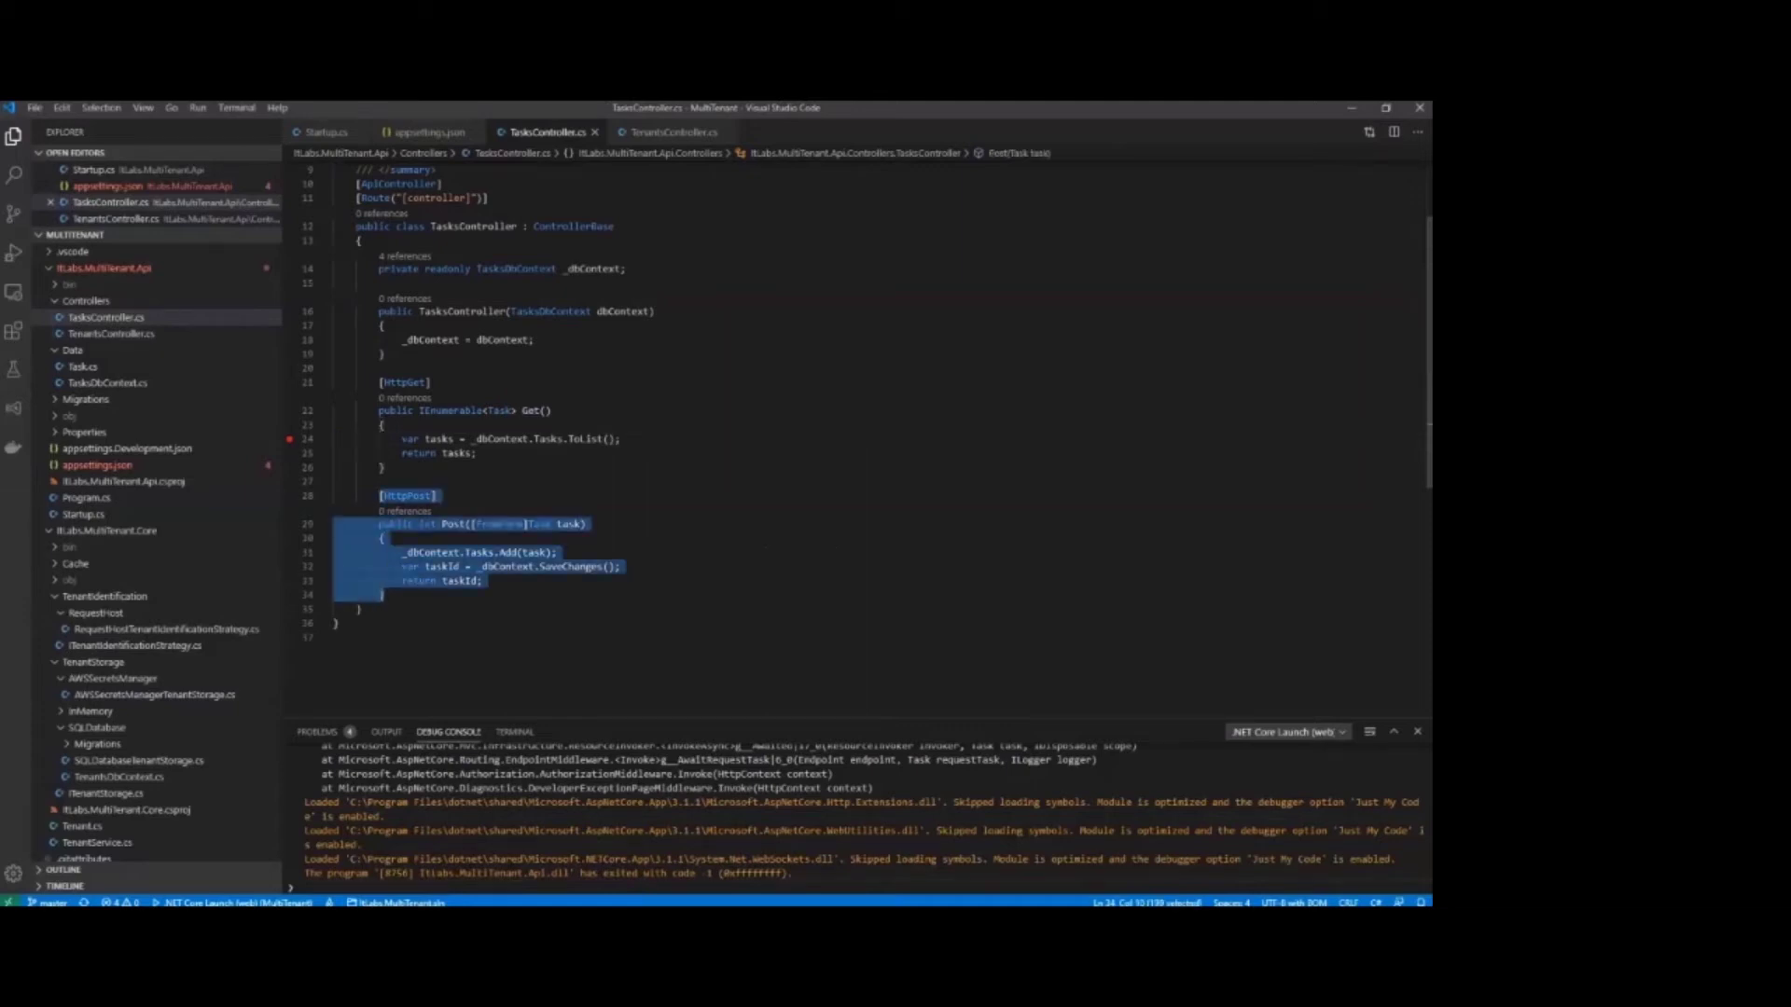
pyautogui.click(384, 594)
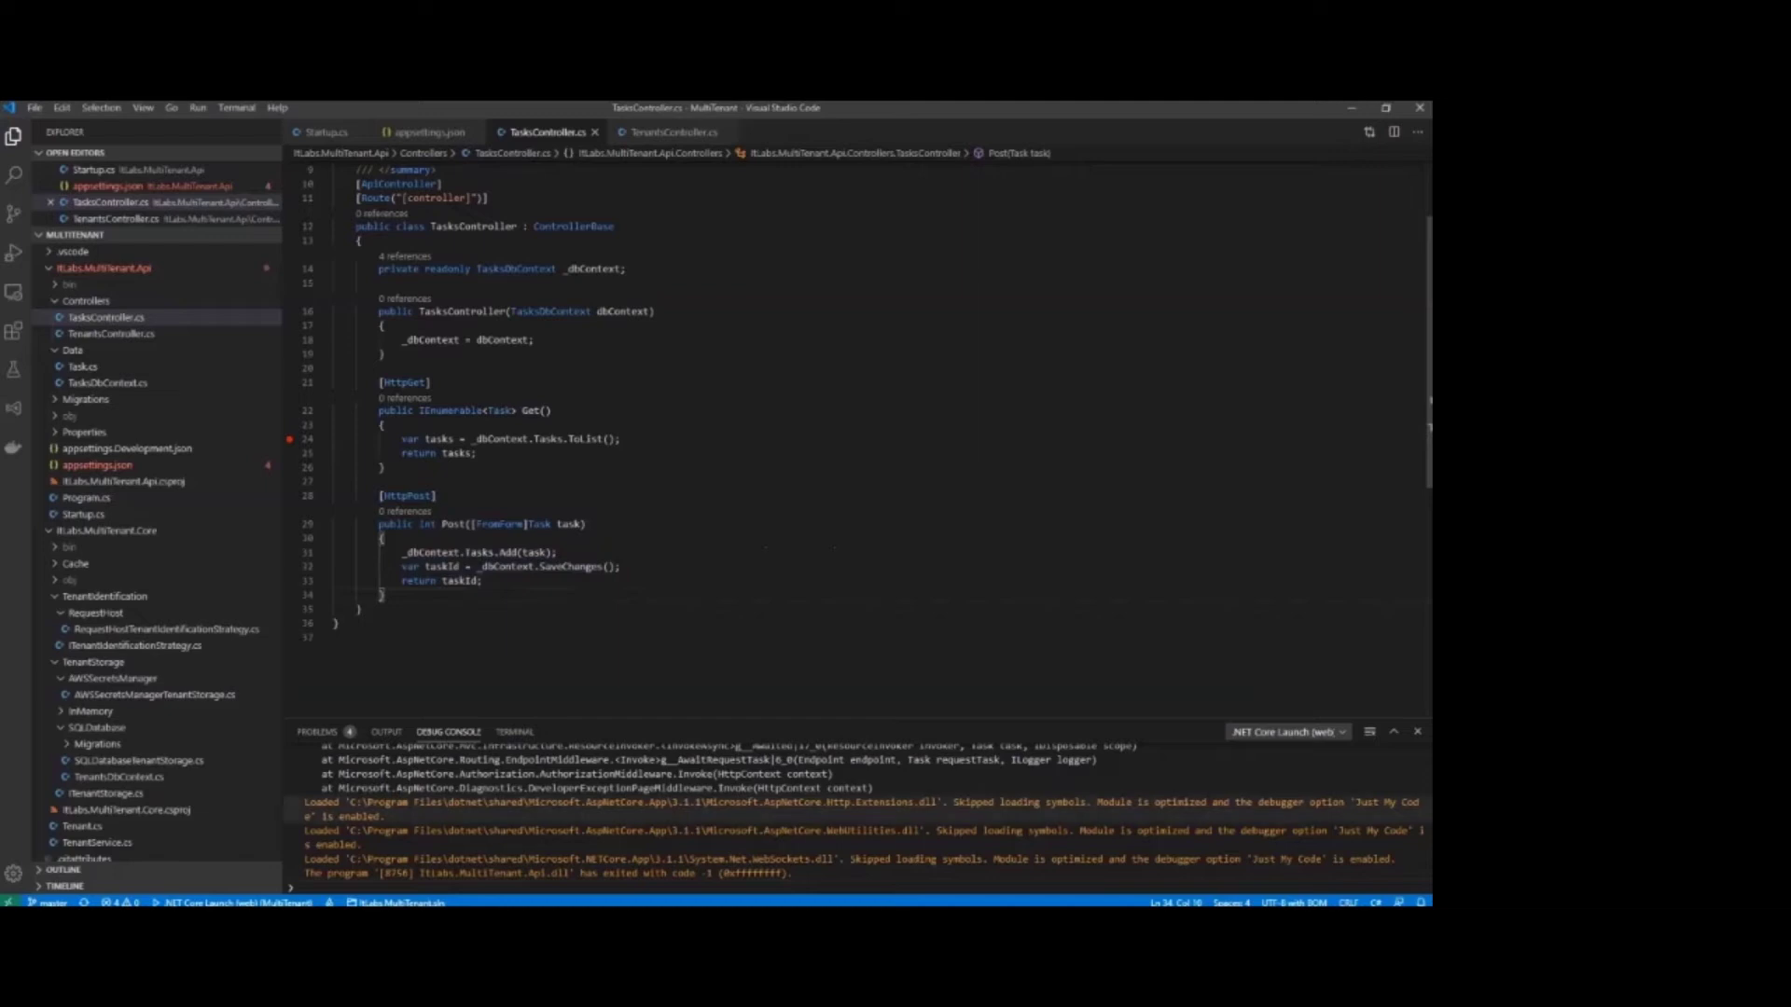
# Step: Switch to Postman, change the tasks request to POST, and add a form-data body field Name with the value "this is task name"
pyautogui.hotkey('alt', 'Tab')
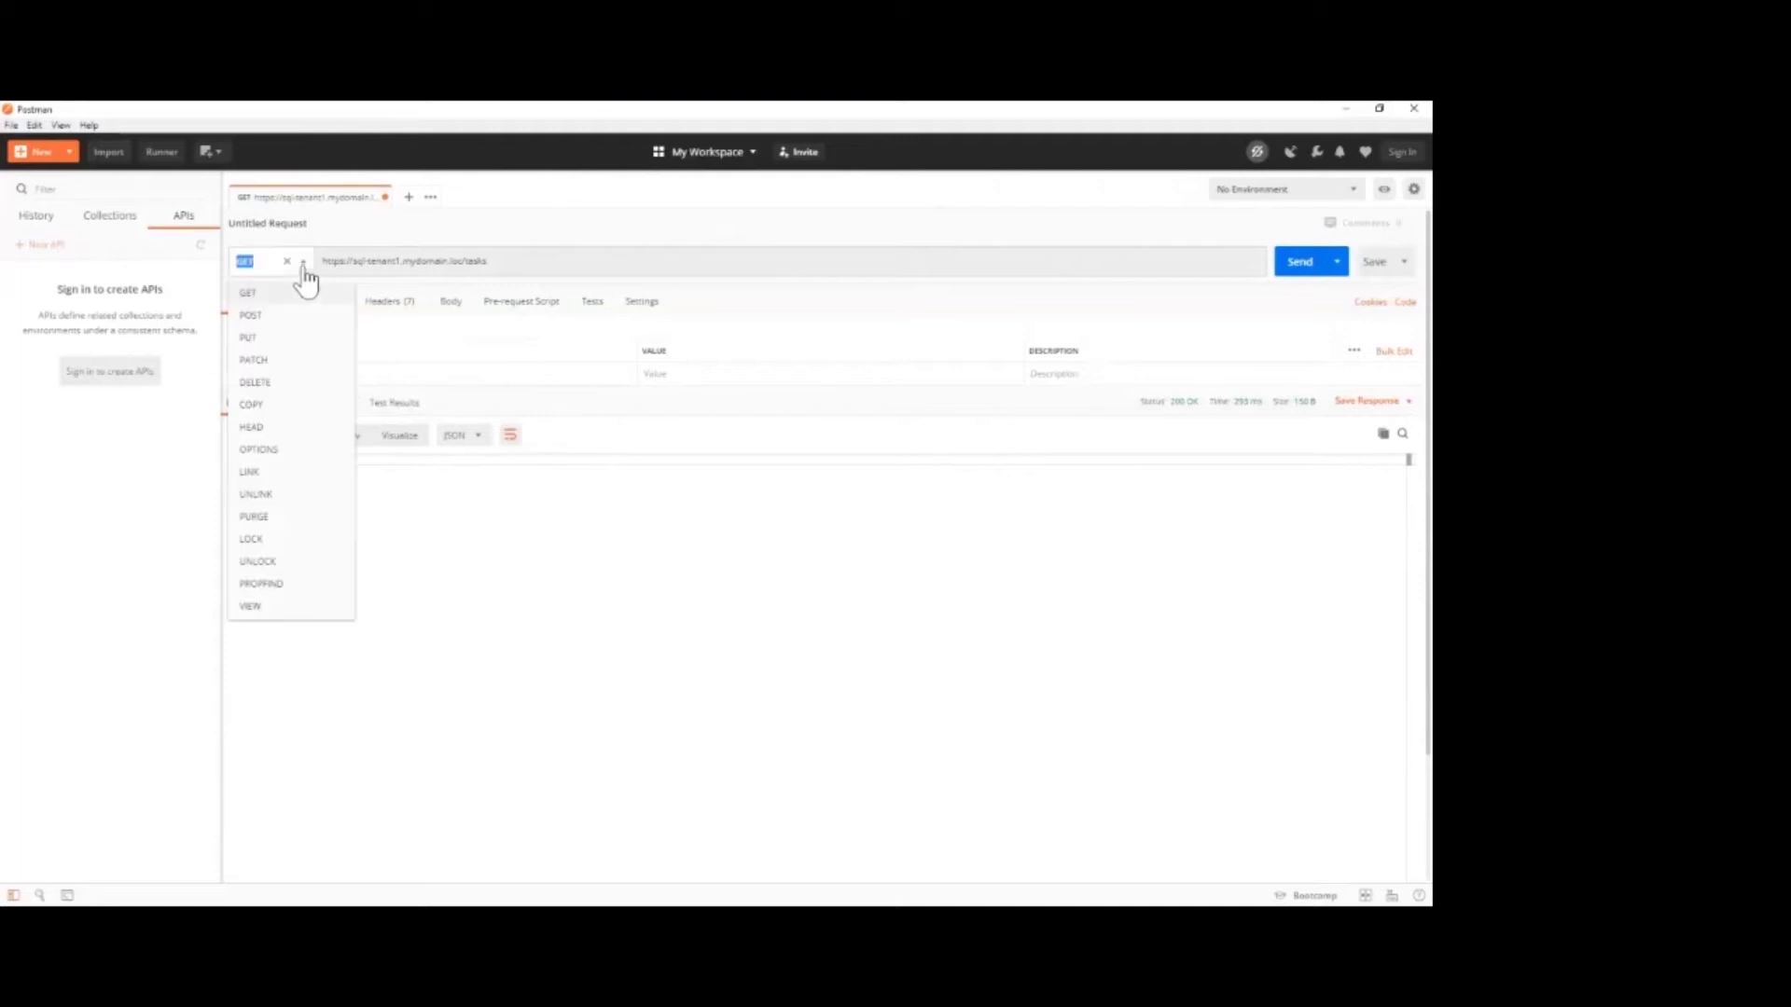
pyautogui.click(252, 316)
pyautogui.click(452, 302)
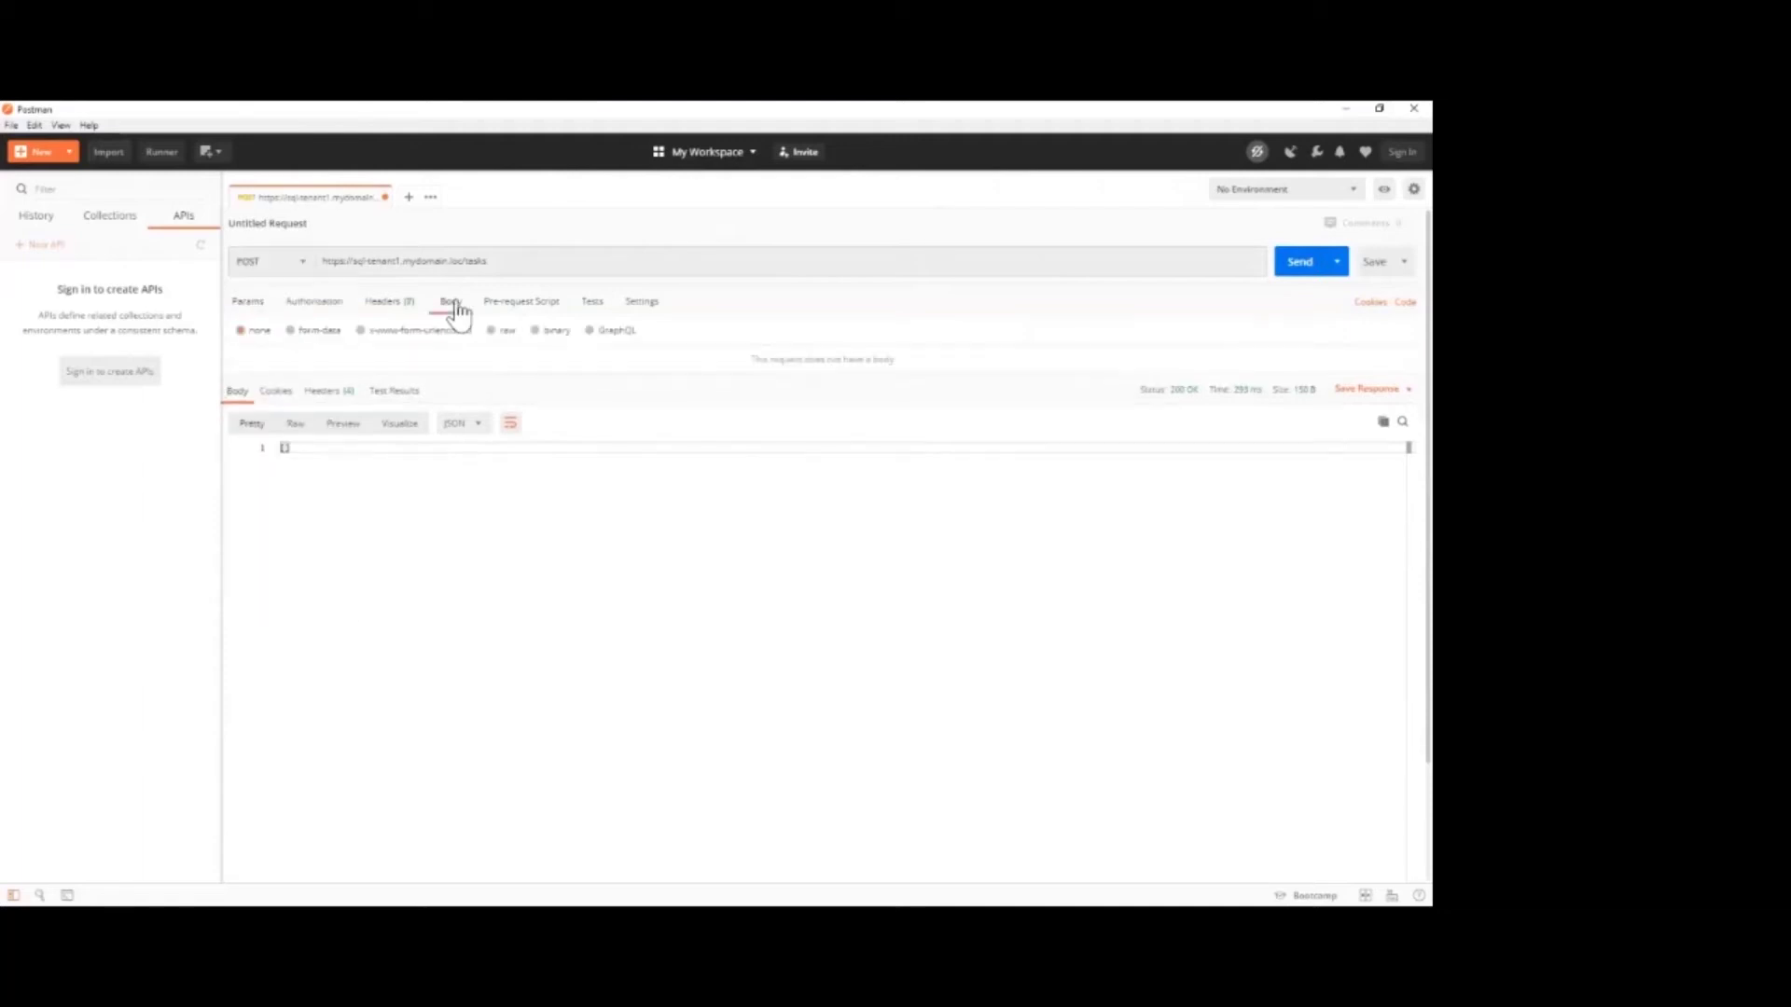
pyautogui.click(316, 331)
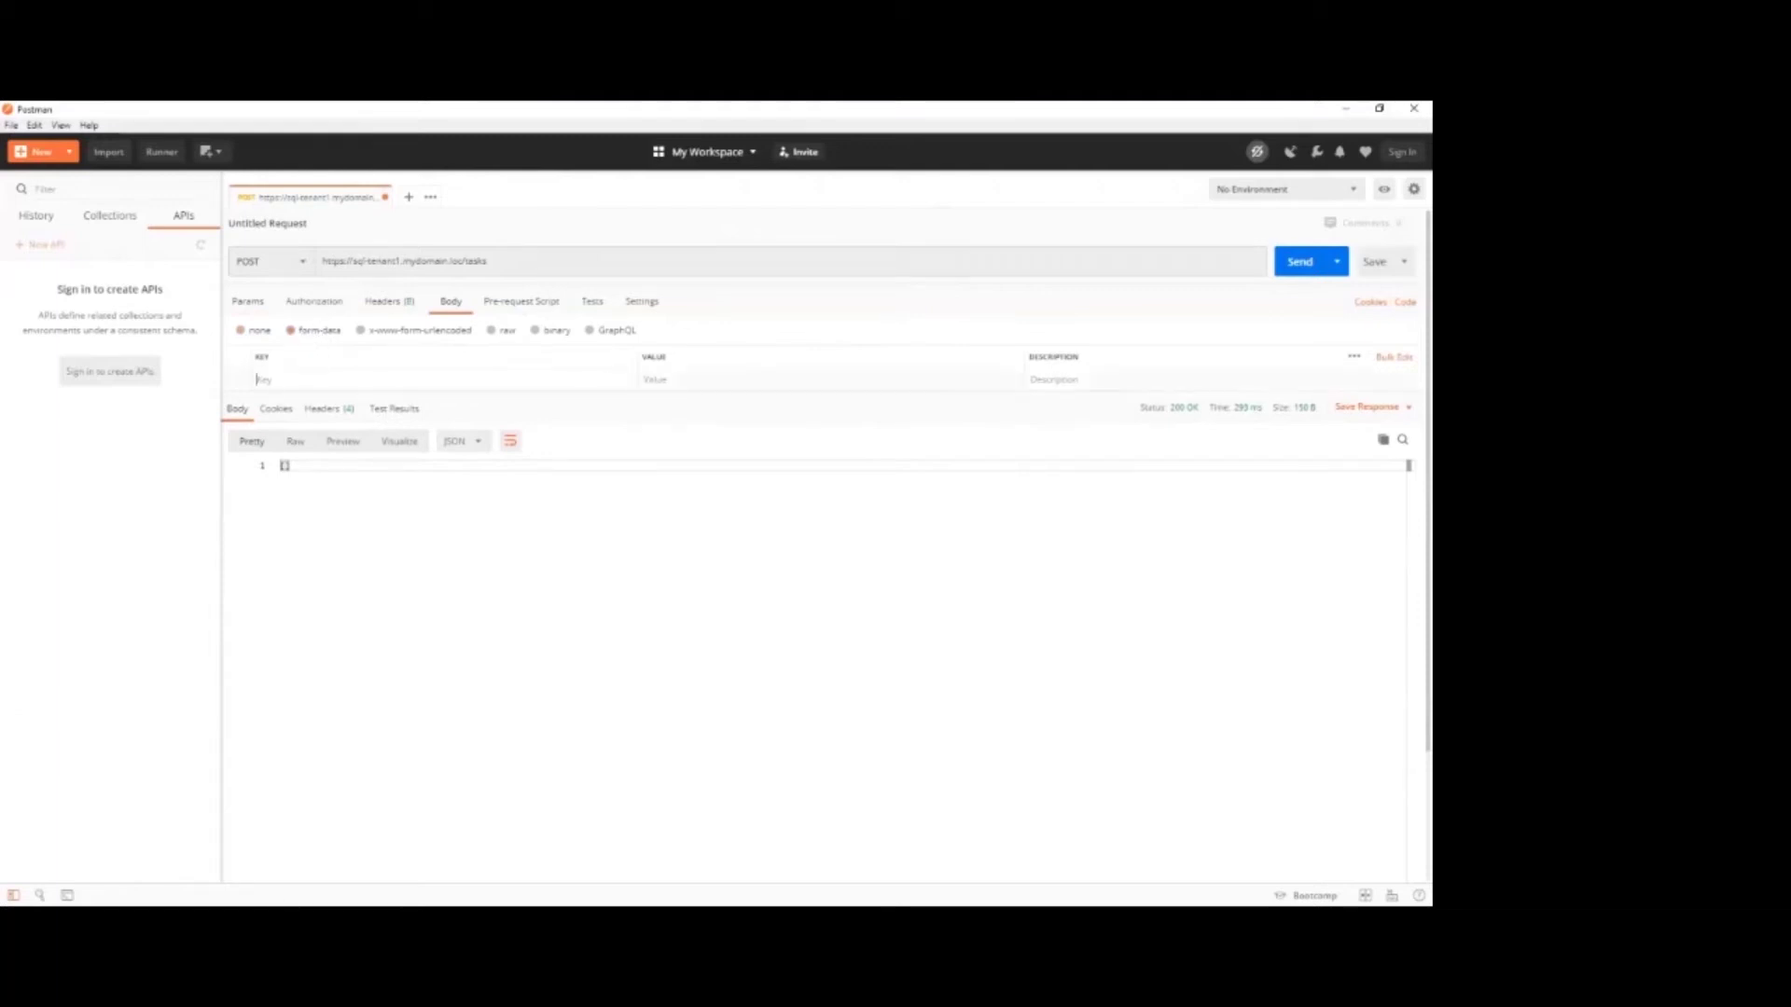
pyautogui.click(264, 379)
pyautogui.write('Name')
pyautogui.write('this ')
pyautogui.write('is task ')
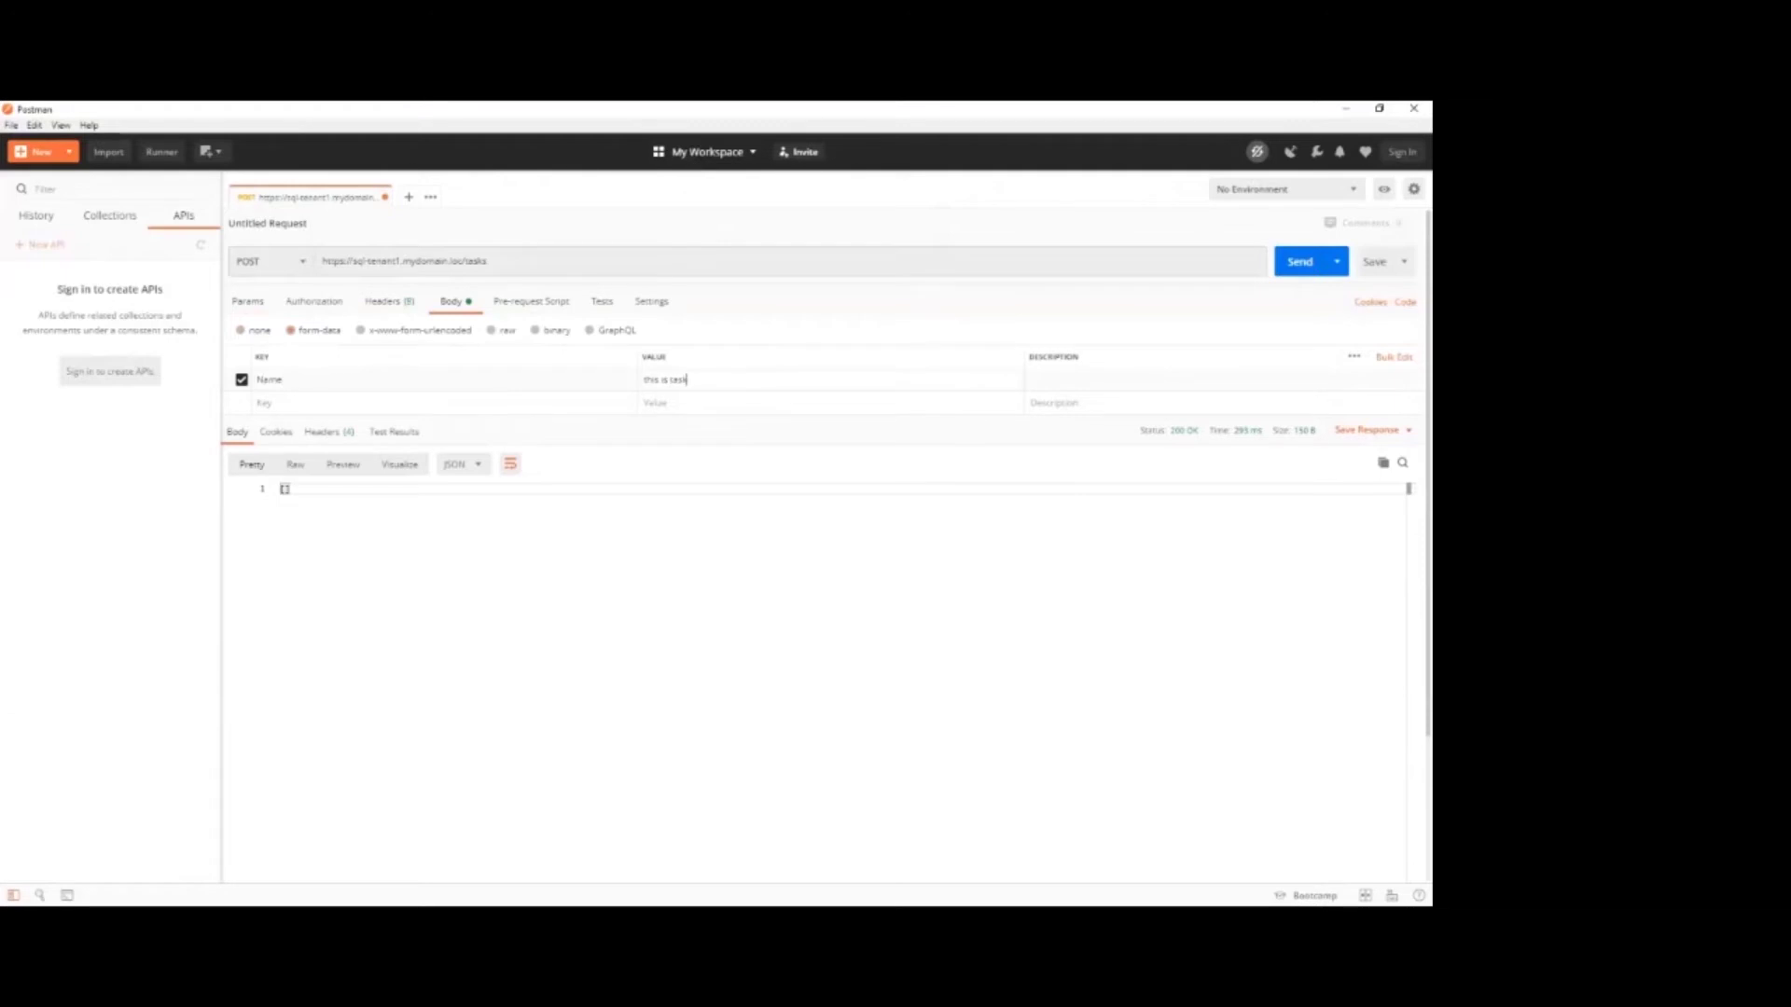
pyautogui.write('name')
# Step: Add a Description field with the value "Task description" to the form-data body
pyautogui.click(263, 403)
pyautogui.write('DEscription')
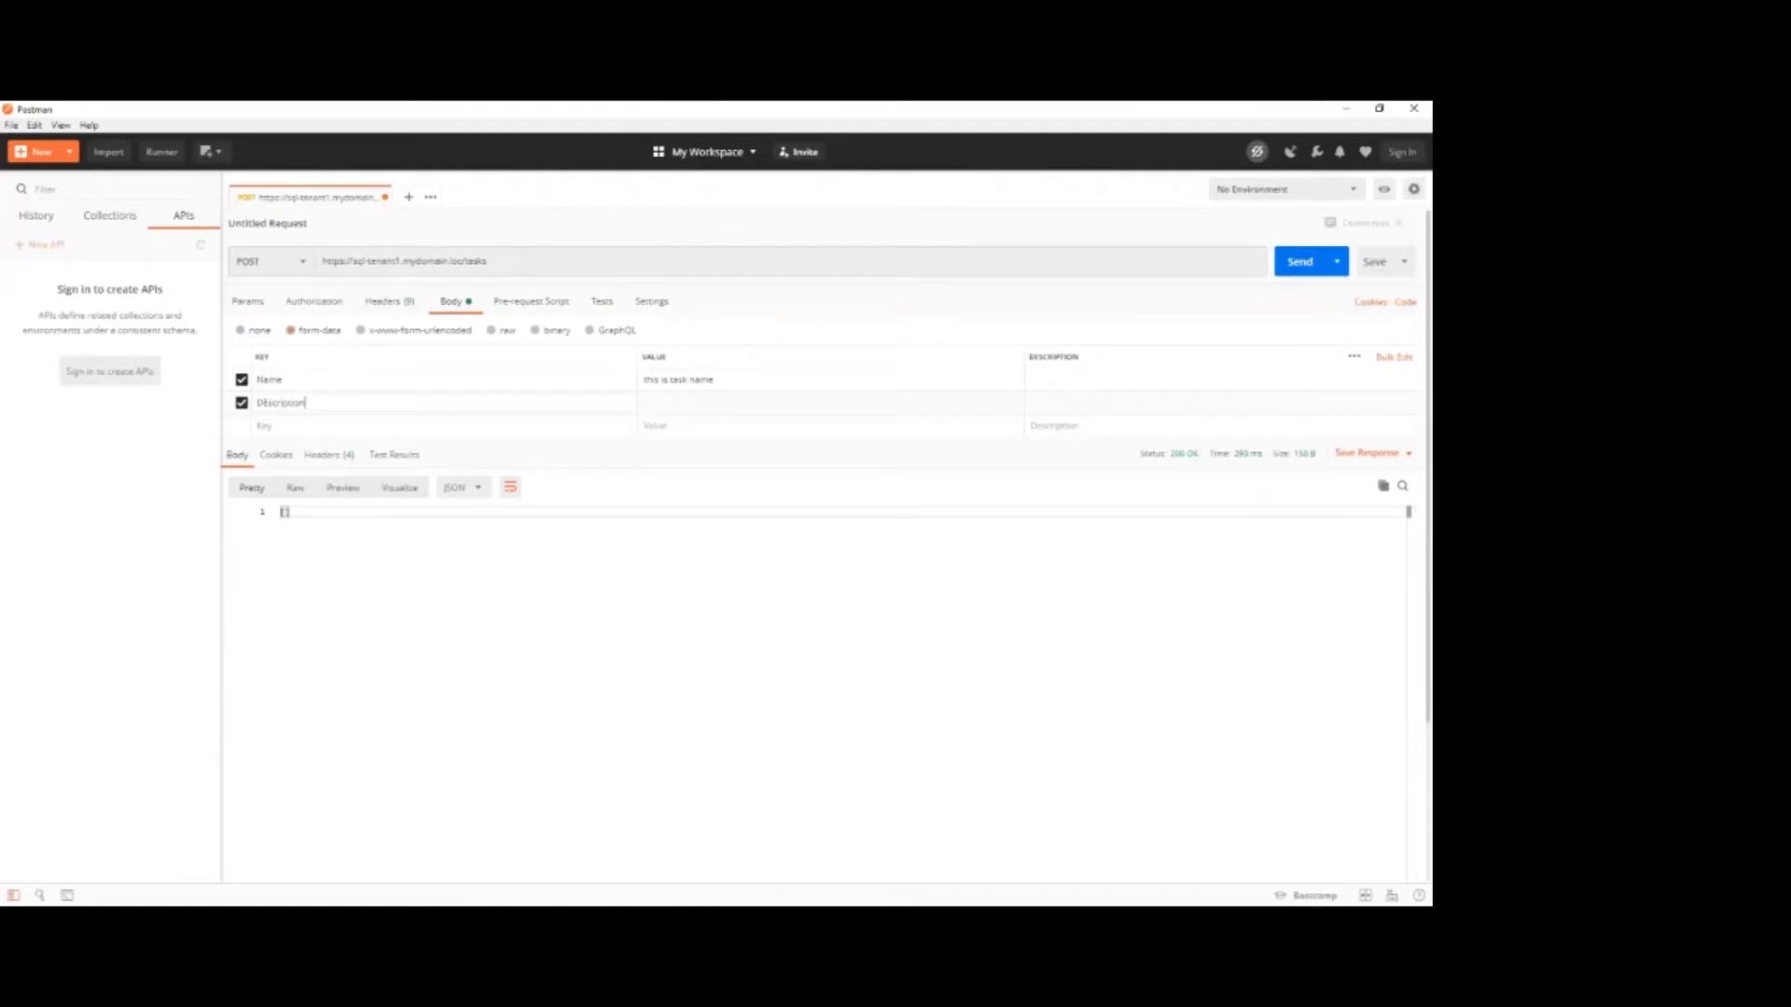
pyautogui.click(268, 402)
pyautogui.press('BackSpace')
pyautogui.write('e')
pyautogui.click(715, 395)
pyautogui.write('Task')
# Step: Add an IsDone field with the value True to the form-data body and send the POST request
pyautogui.click(500, 431)
pyautogui.write('IsDone')
pyautogui.press('Tab')
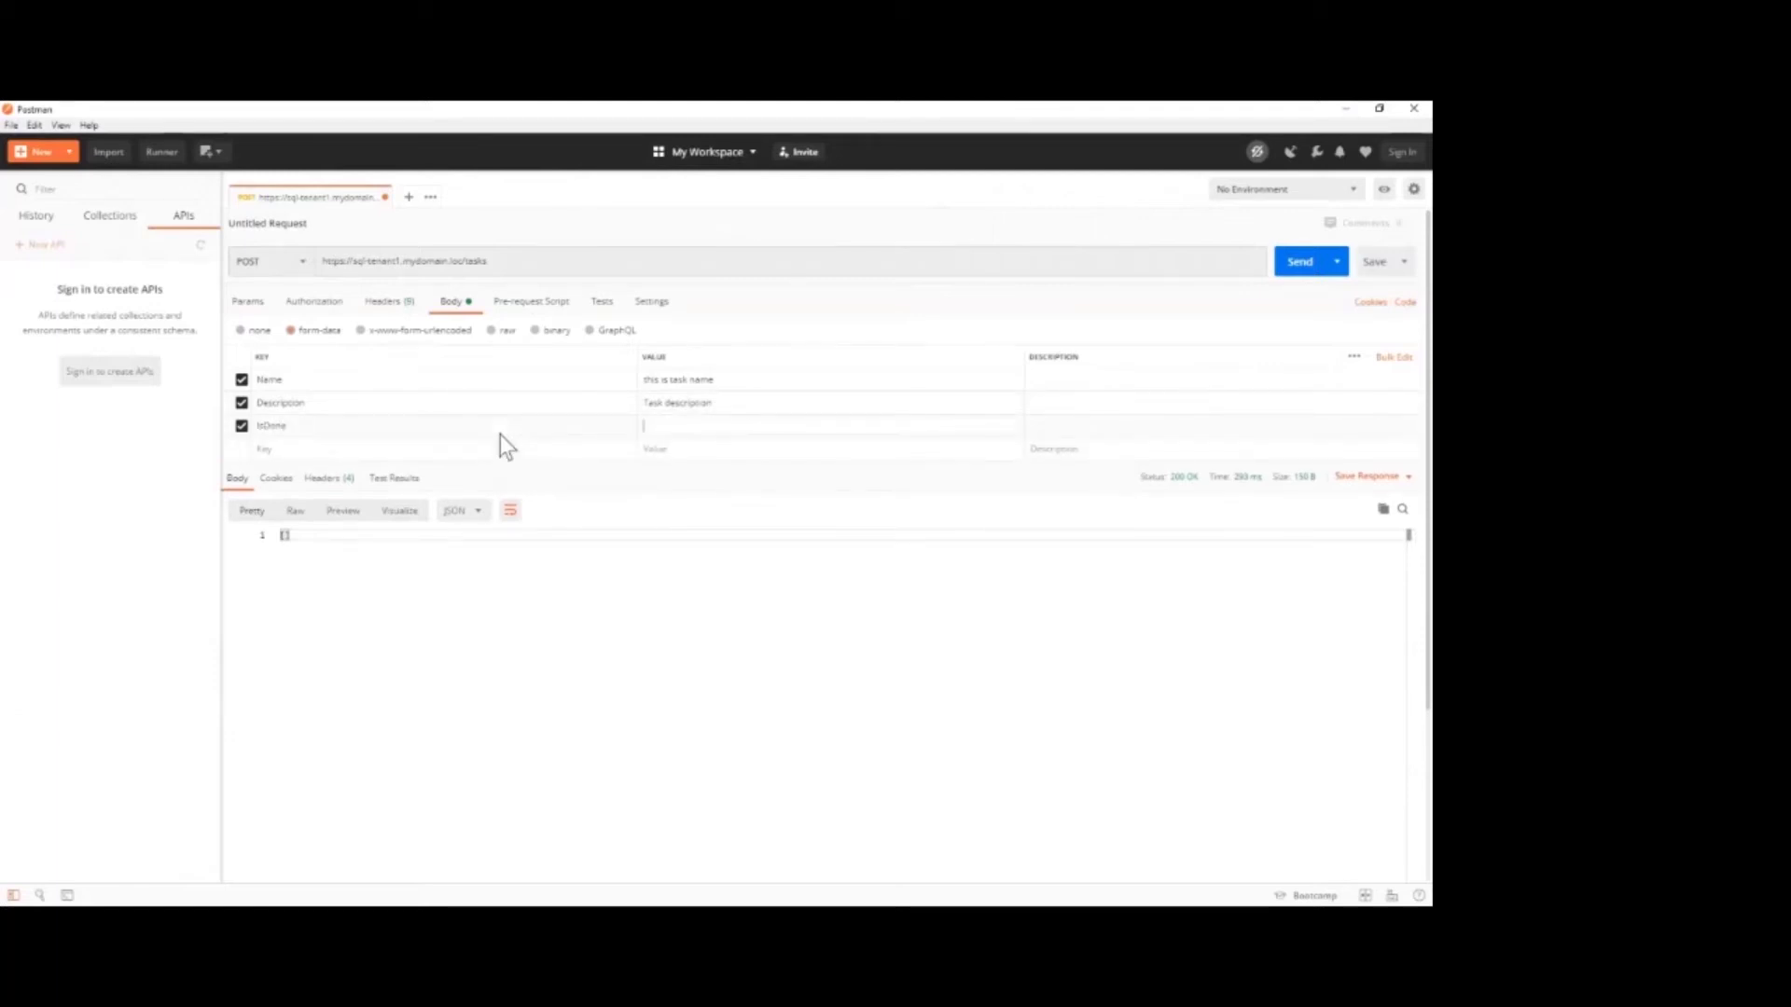
pyautogui.write('True')
pyautogui.click(1296, 265)
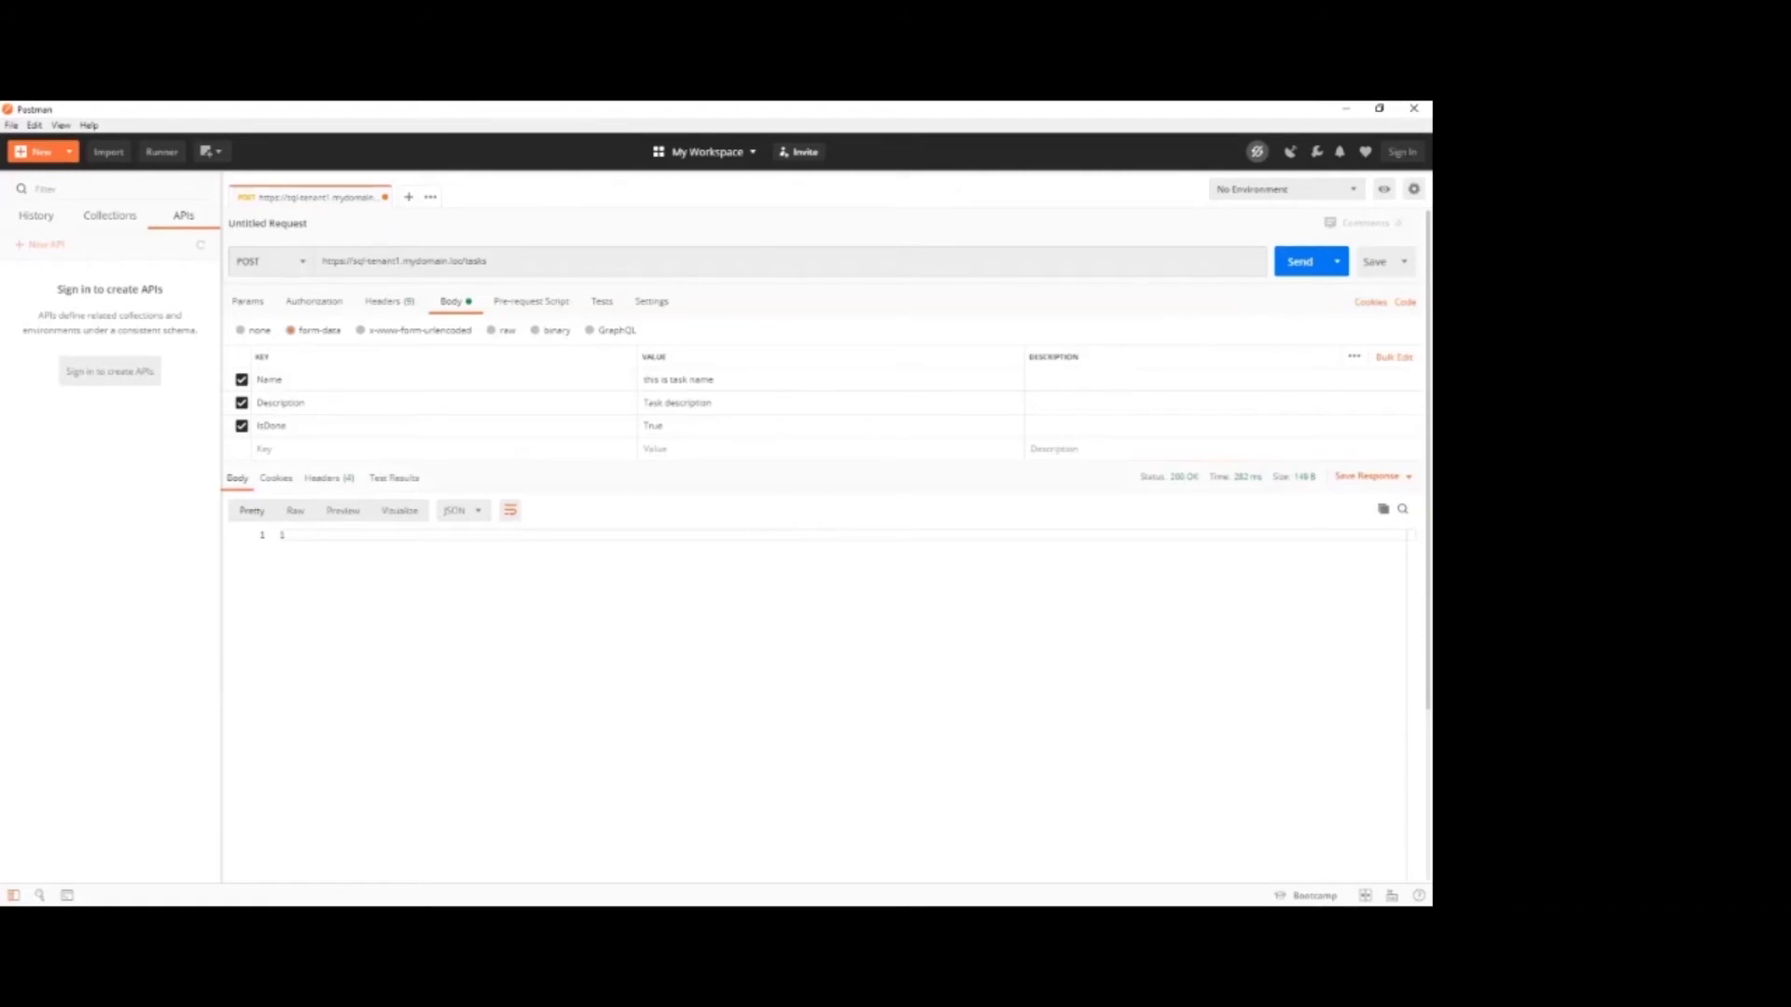
# Step: Change the tasks request method to GET and send it to retrieve the tenant's tasks
pyautogui.click(294, 269)
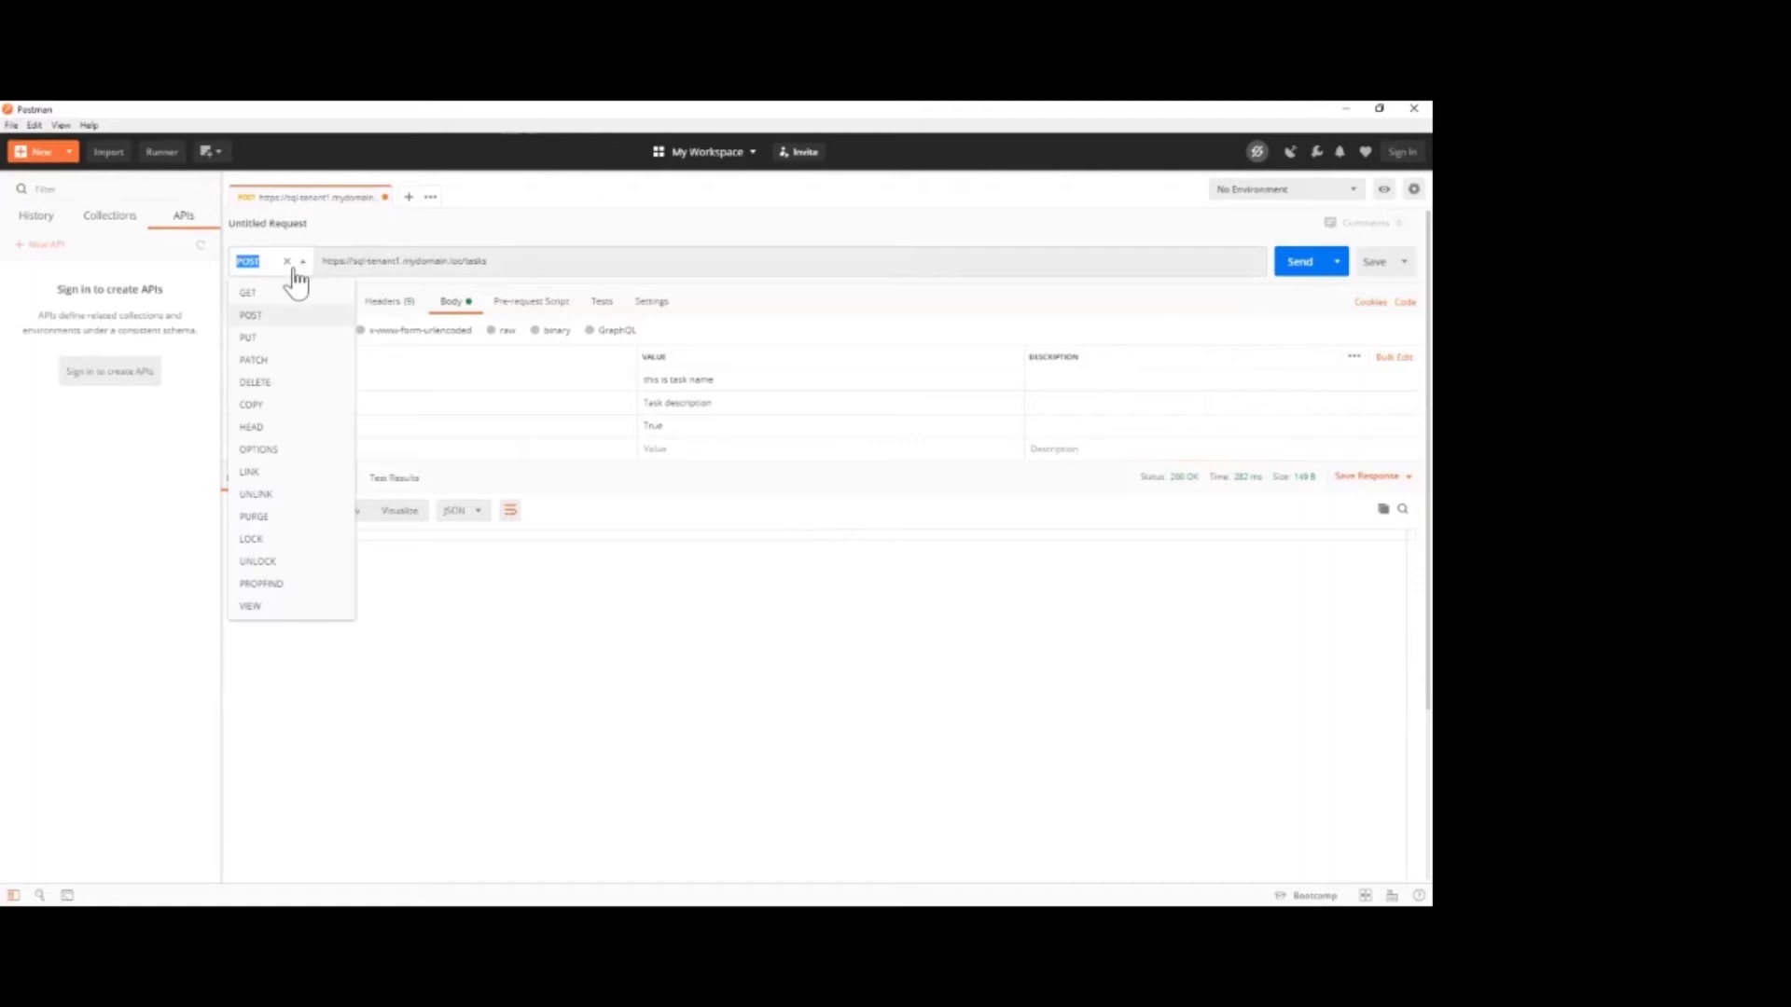
pyautogui.click(254, 291)
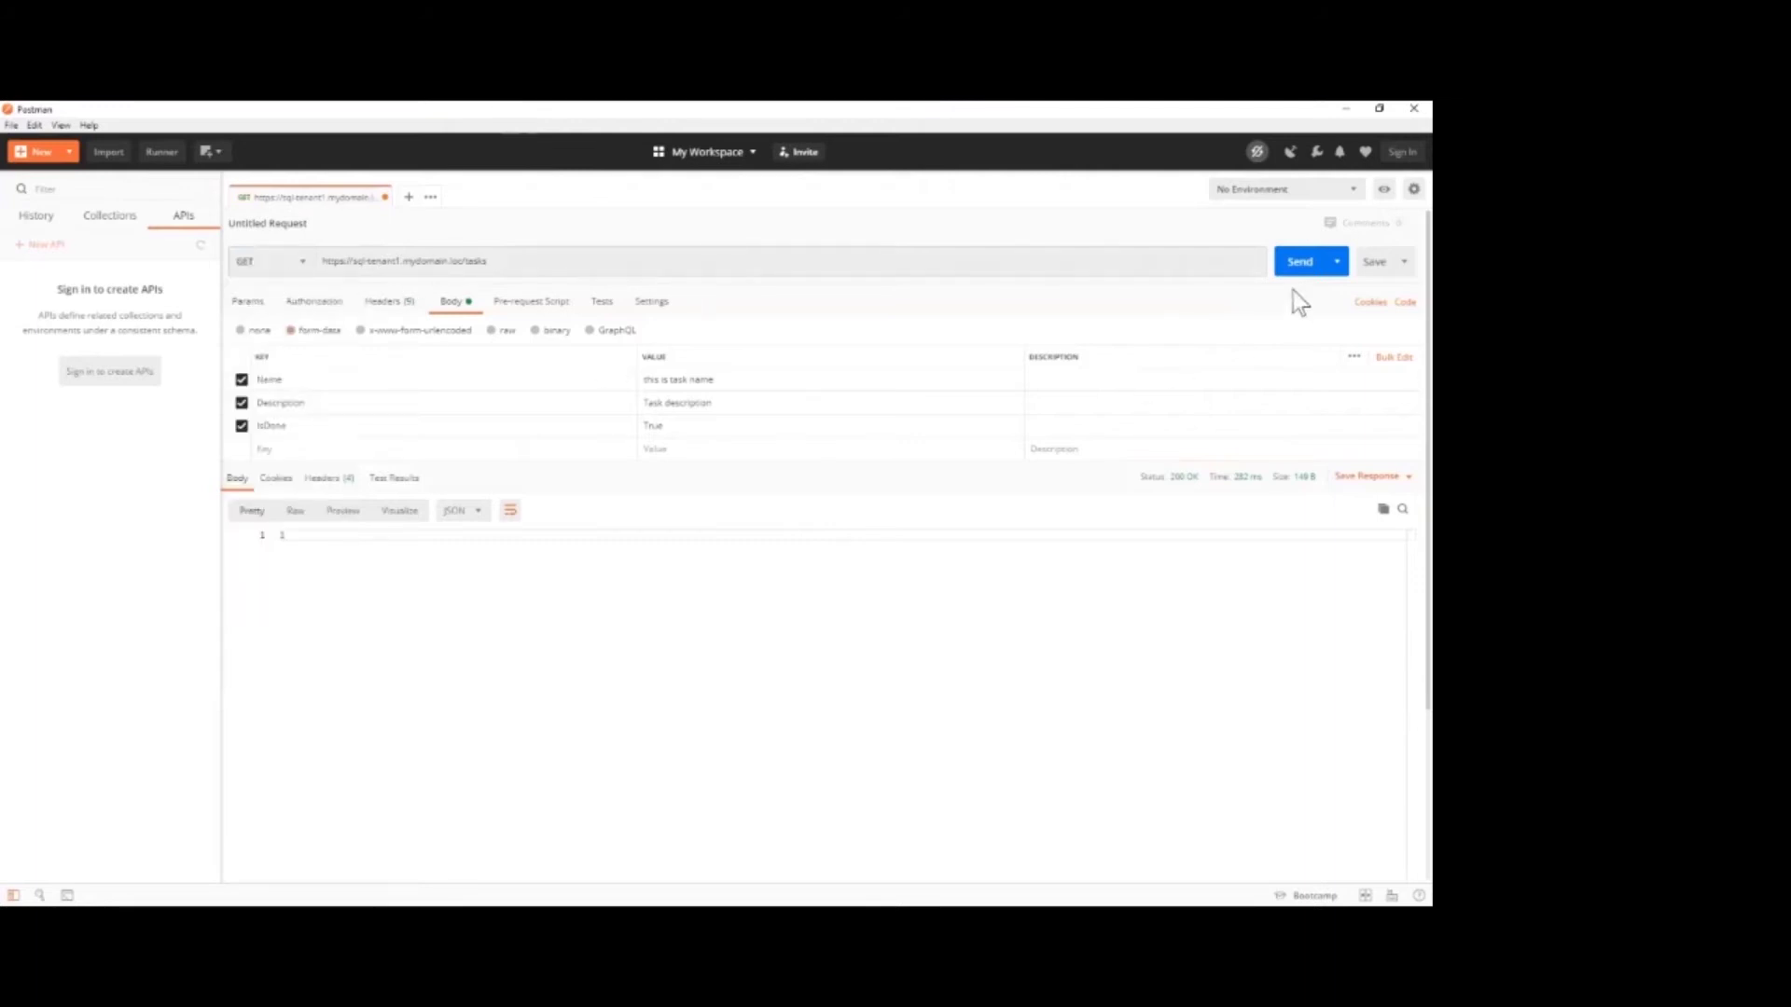
pyautogui.click(1300, 265)
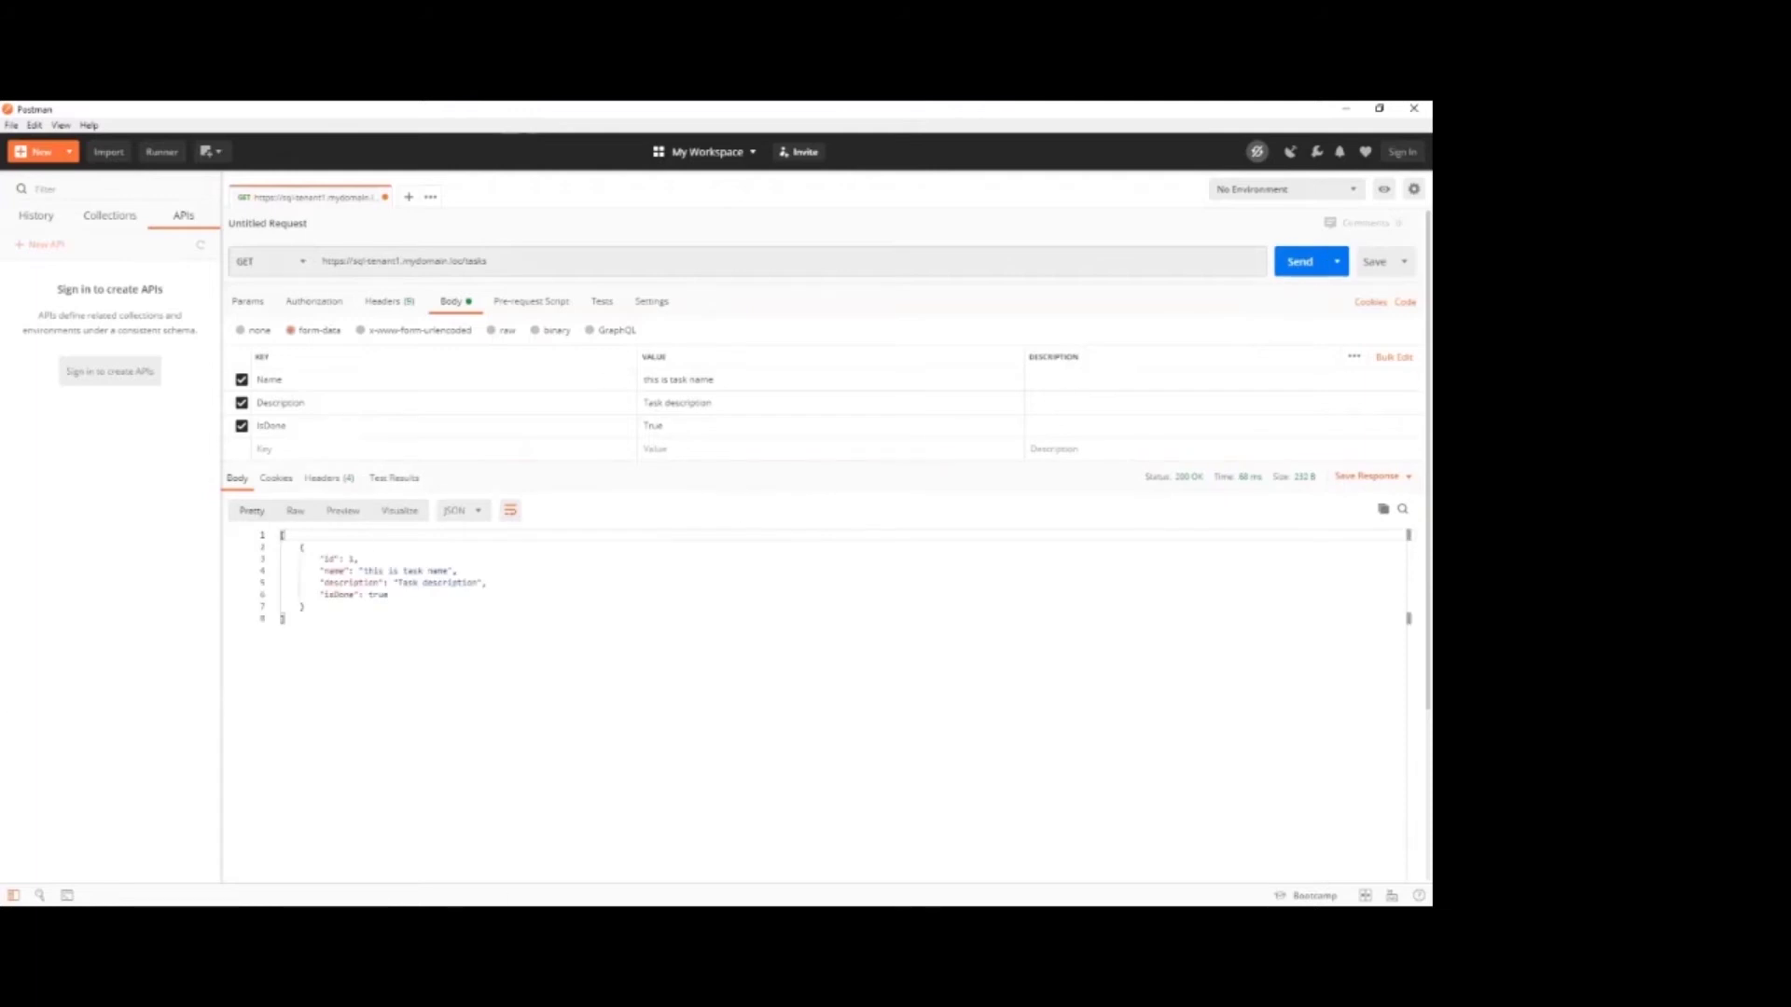
# Step: Switch to SQL Server Management Studio and select the top 1000 rows of the dbo.Tasks table in sql-tenant1
pyautogui.hotkey('alt', 'Tab')
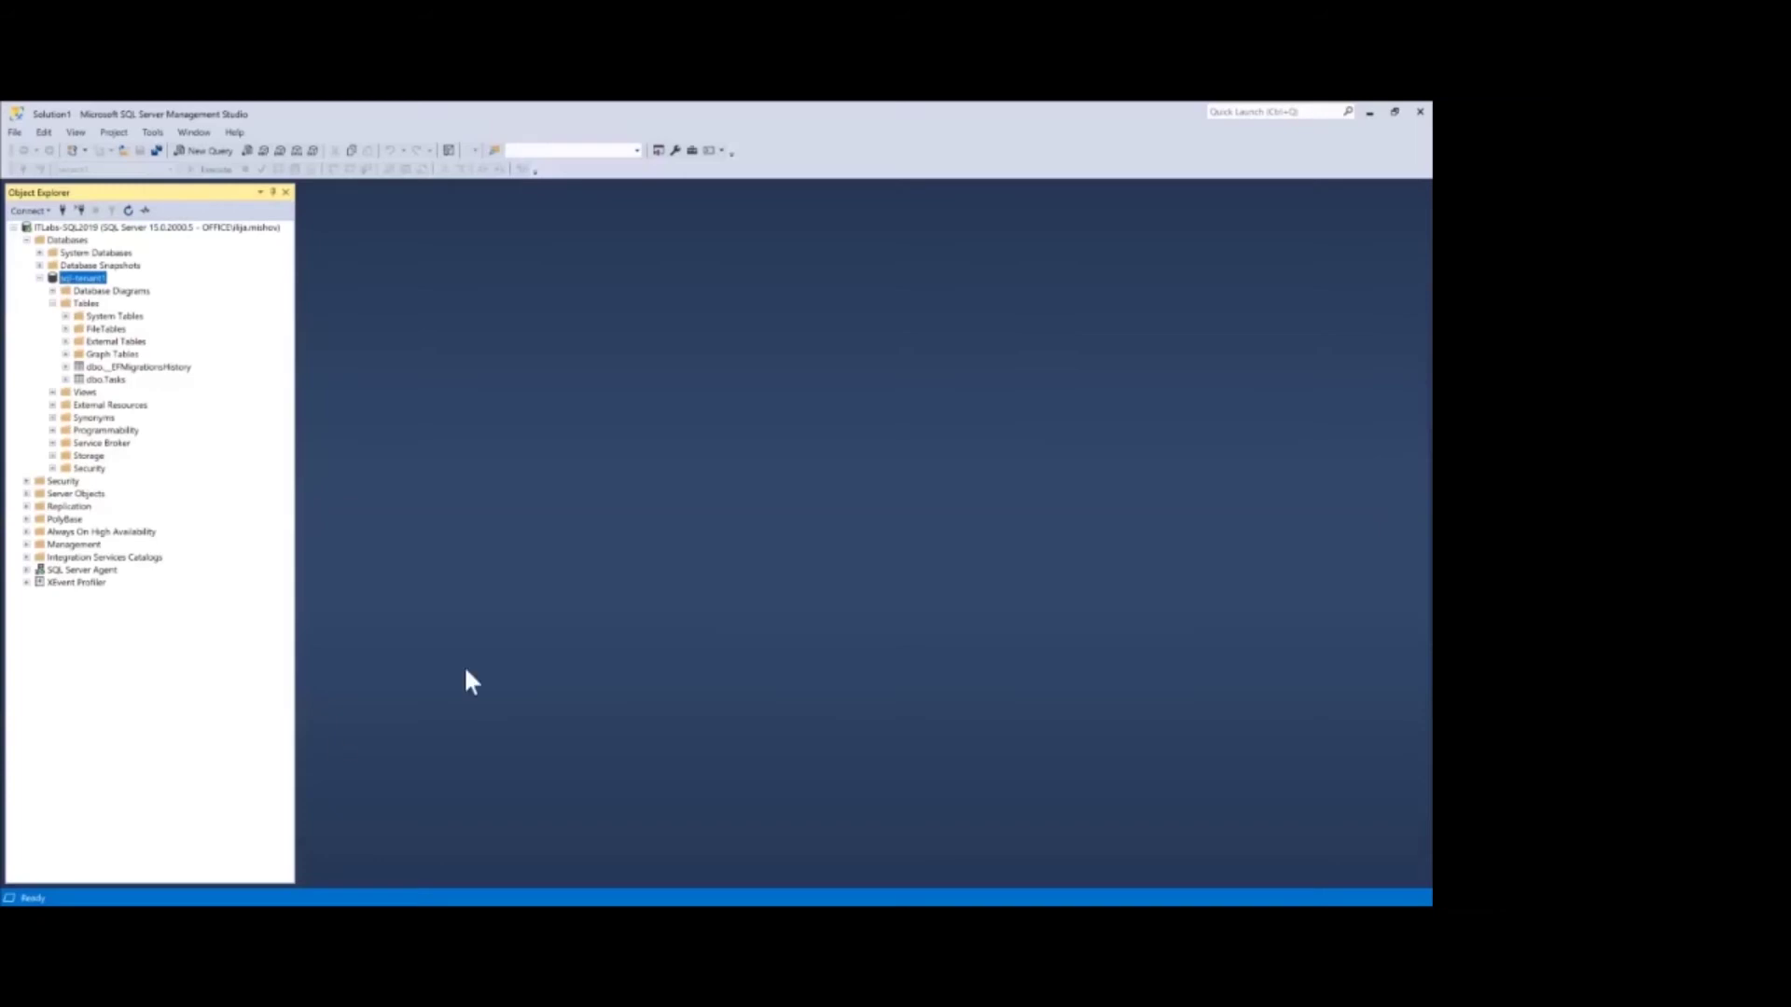
pyautogui.click(86, 382)
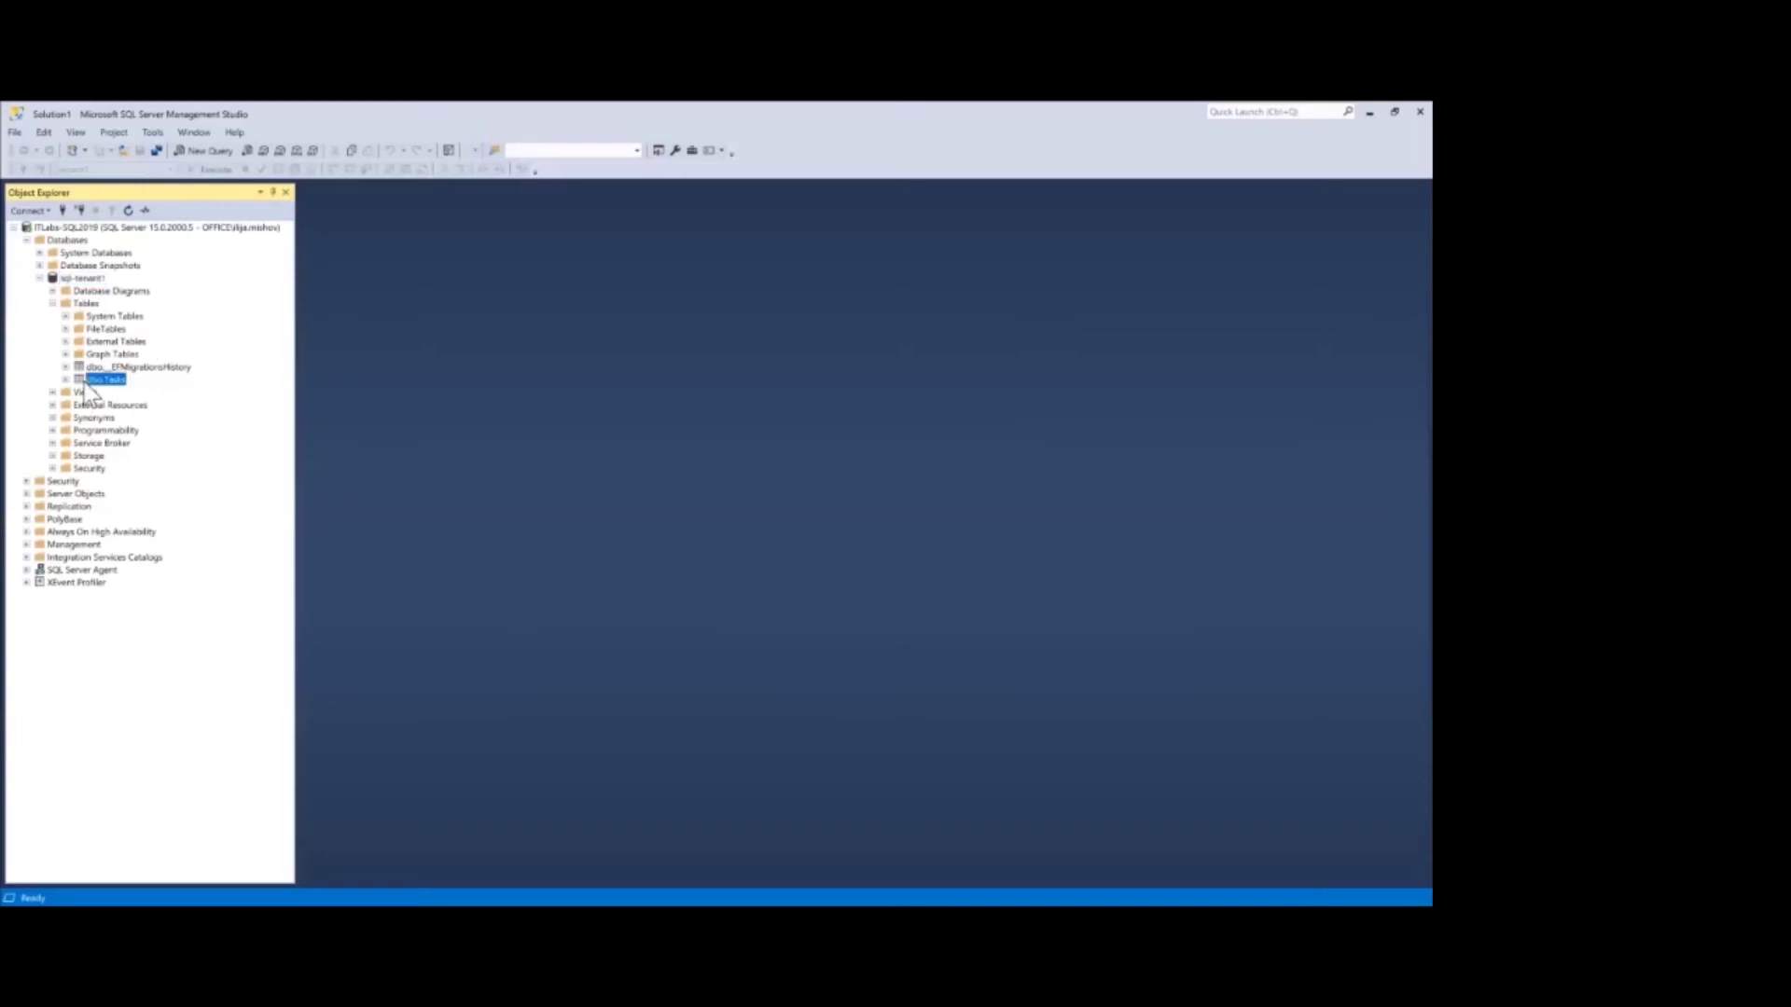
pyautogui.rightClick(86, 383)
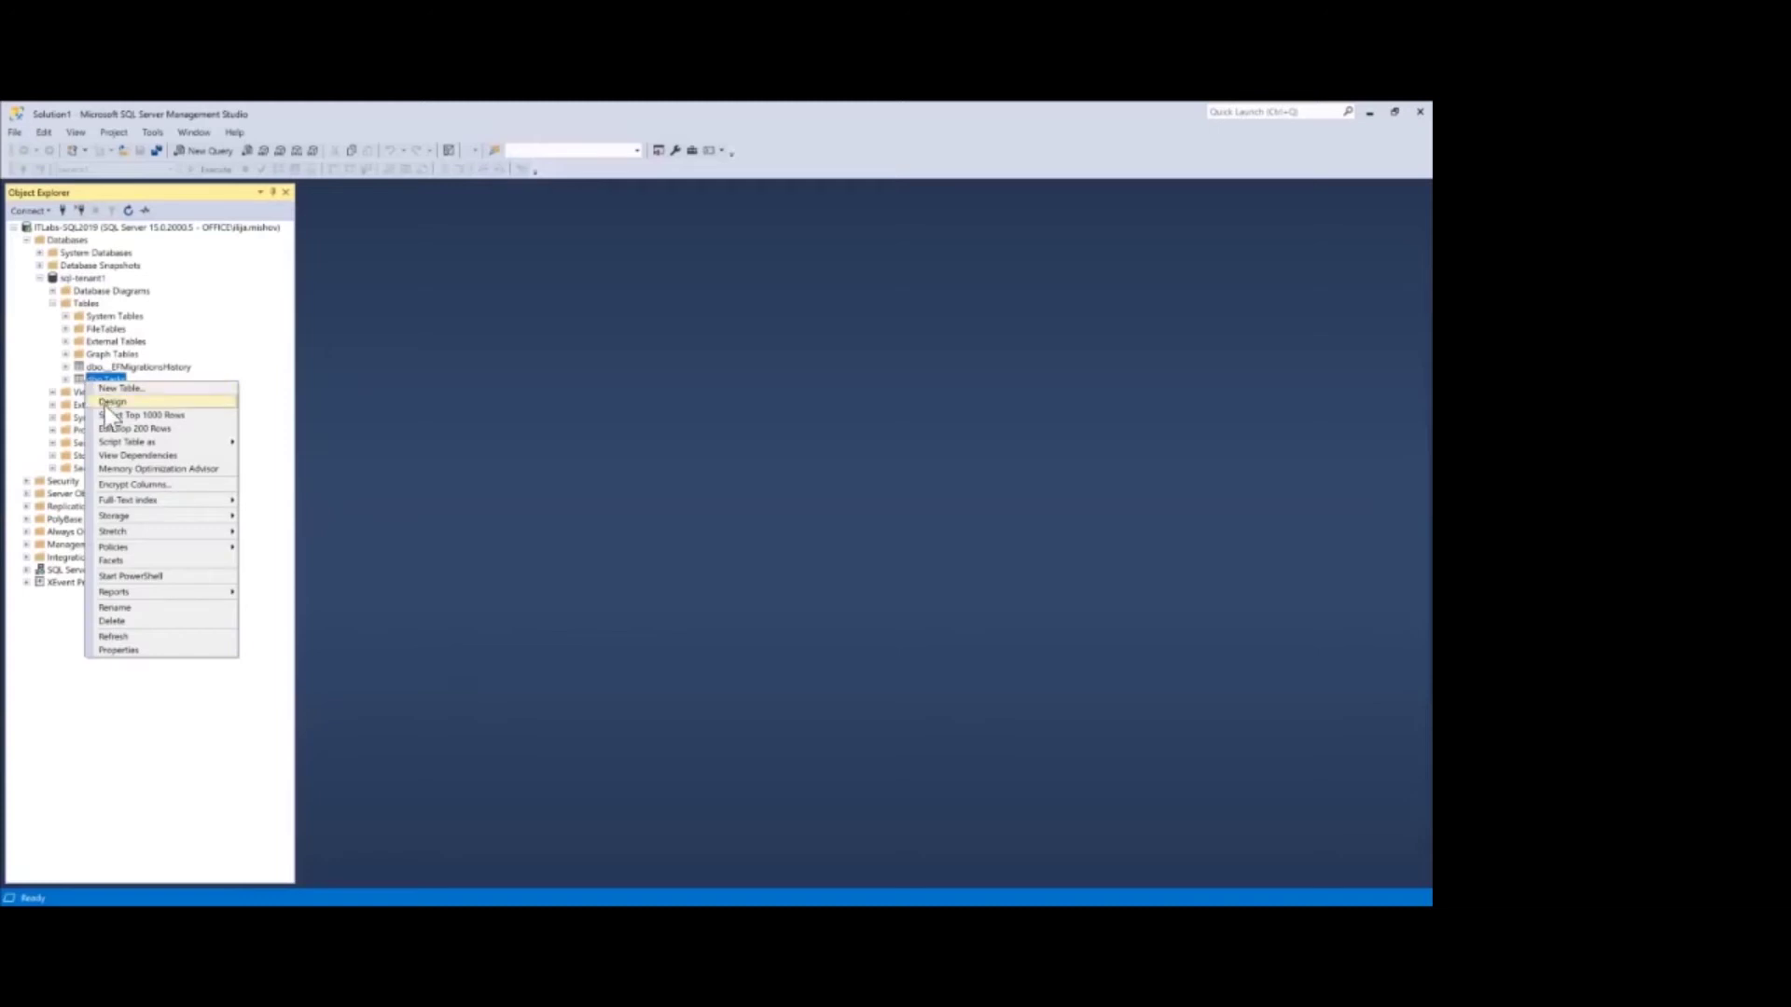
pyautogui.click(121, 415)
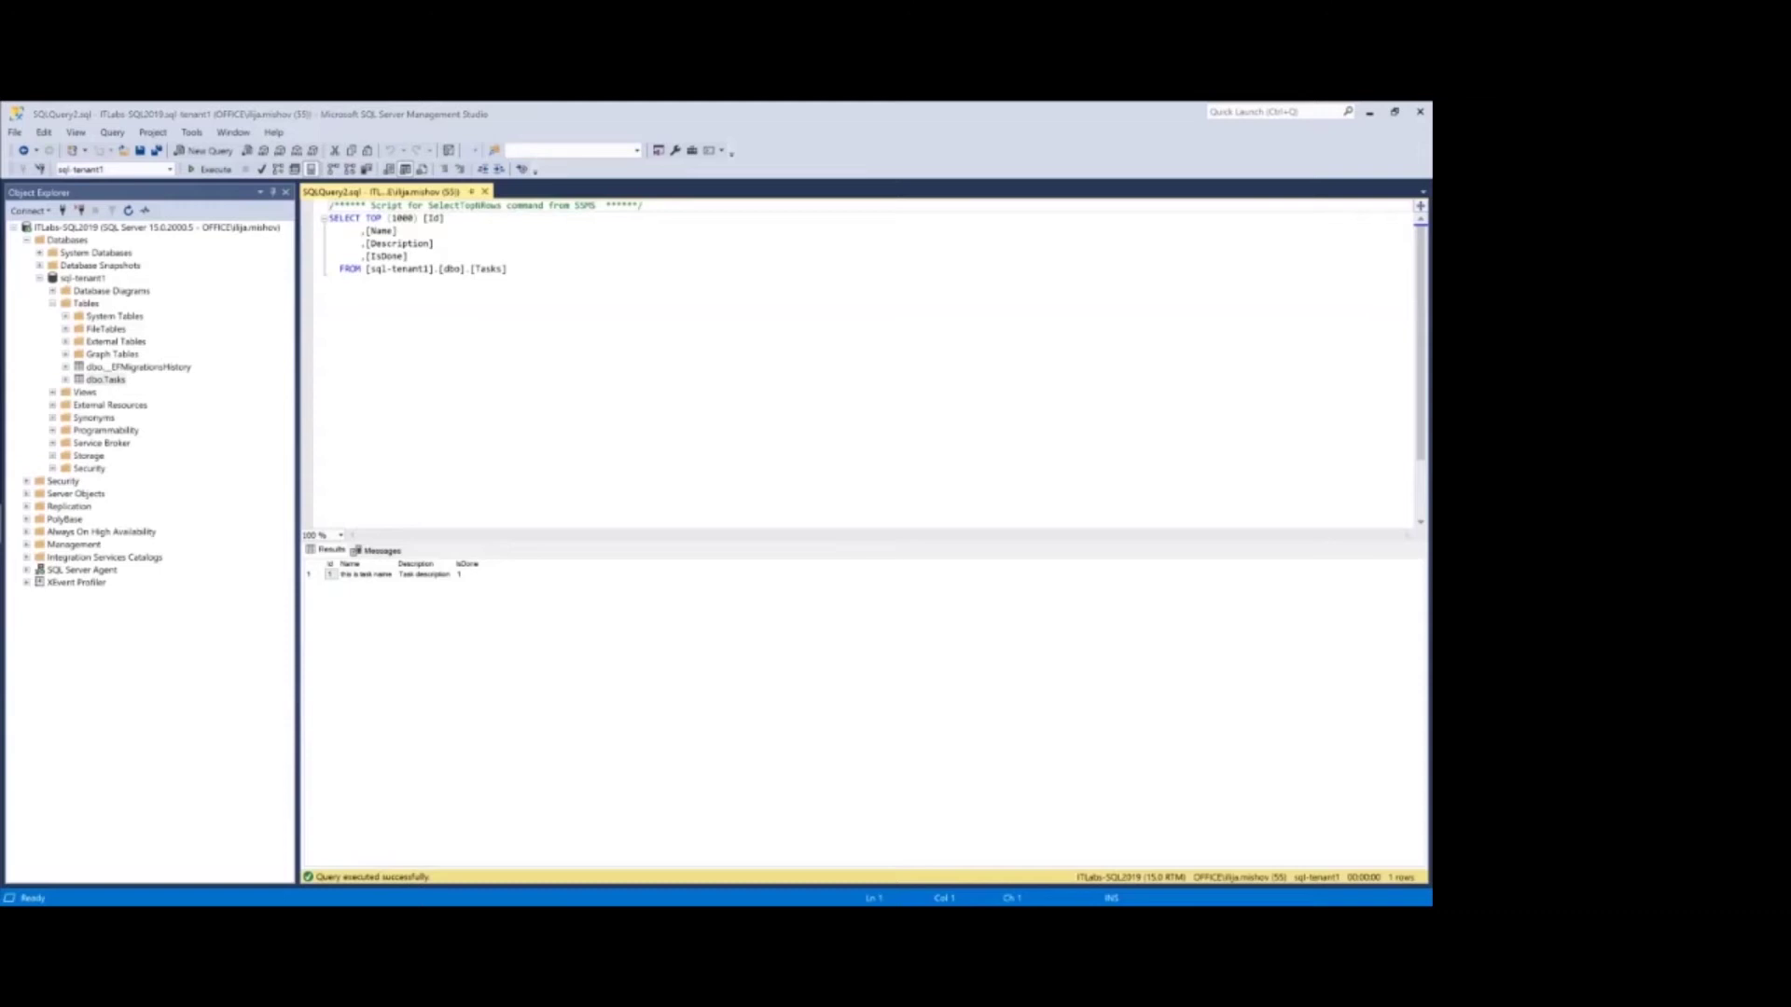
# Step: Stop the running API in the terminal and return to SQL Server Management Studio
pyautogui.hotkey('alt', 'Tab')
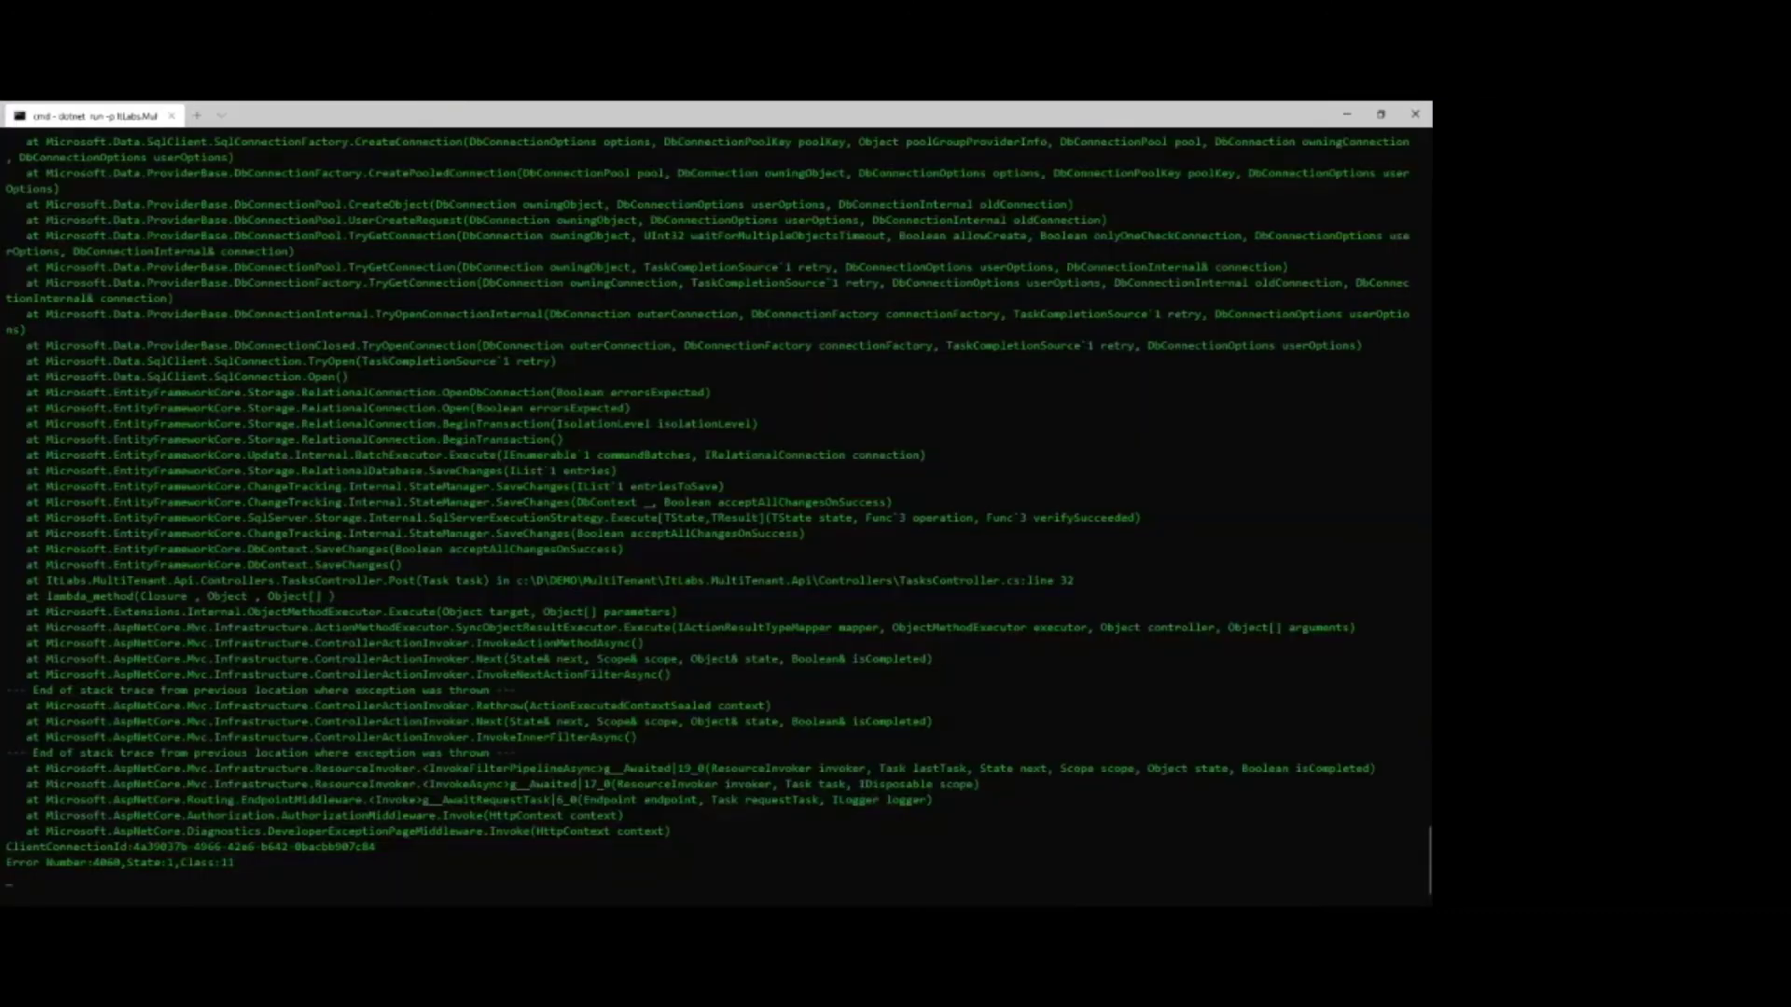
pyautogui.hotkey('ctrl', 'c')
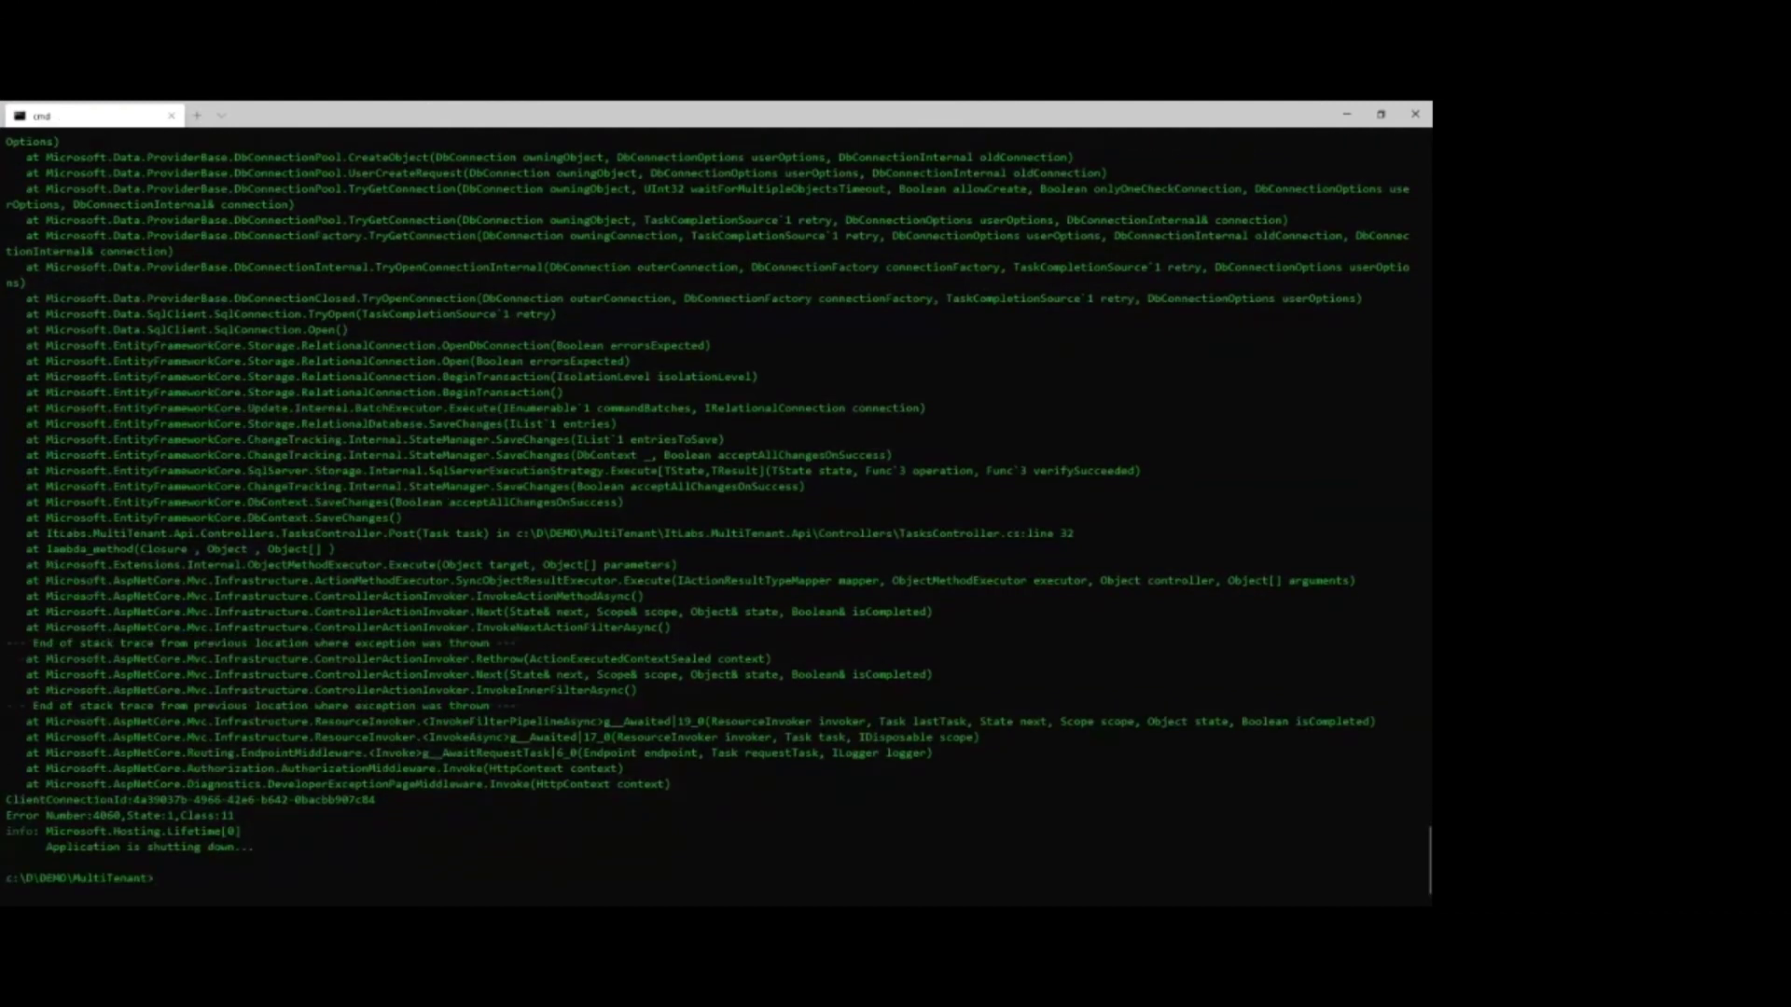
pyautogui.hotkey('alt', 'Tab')
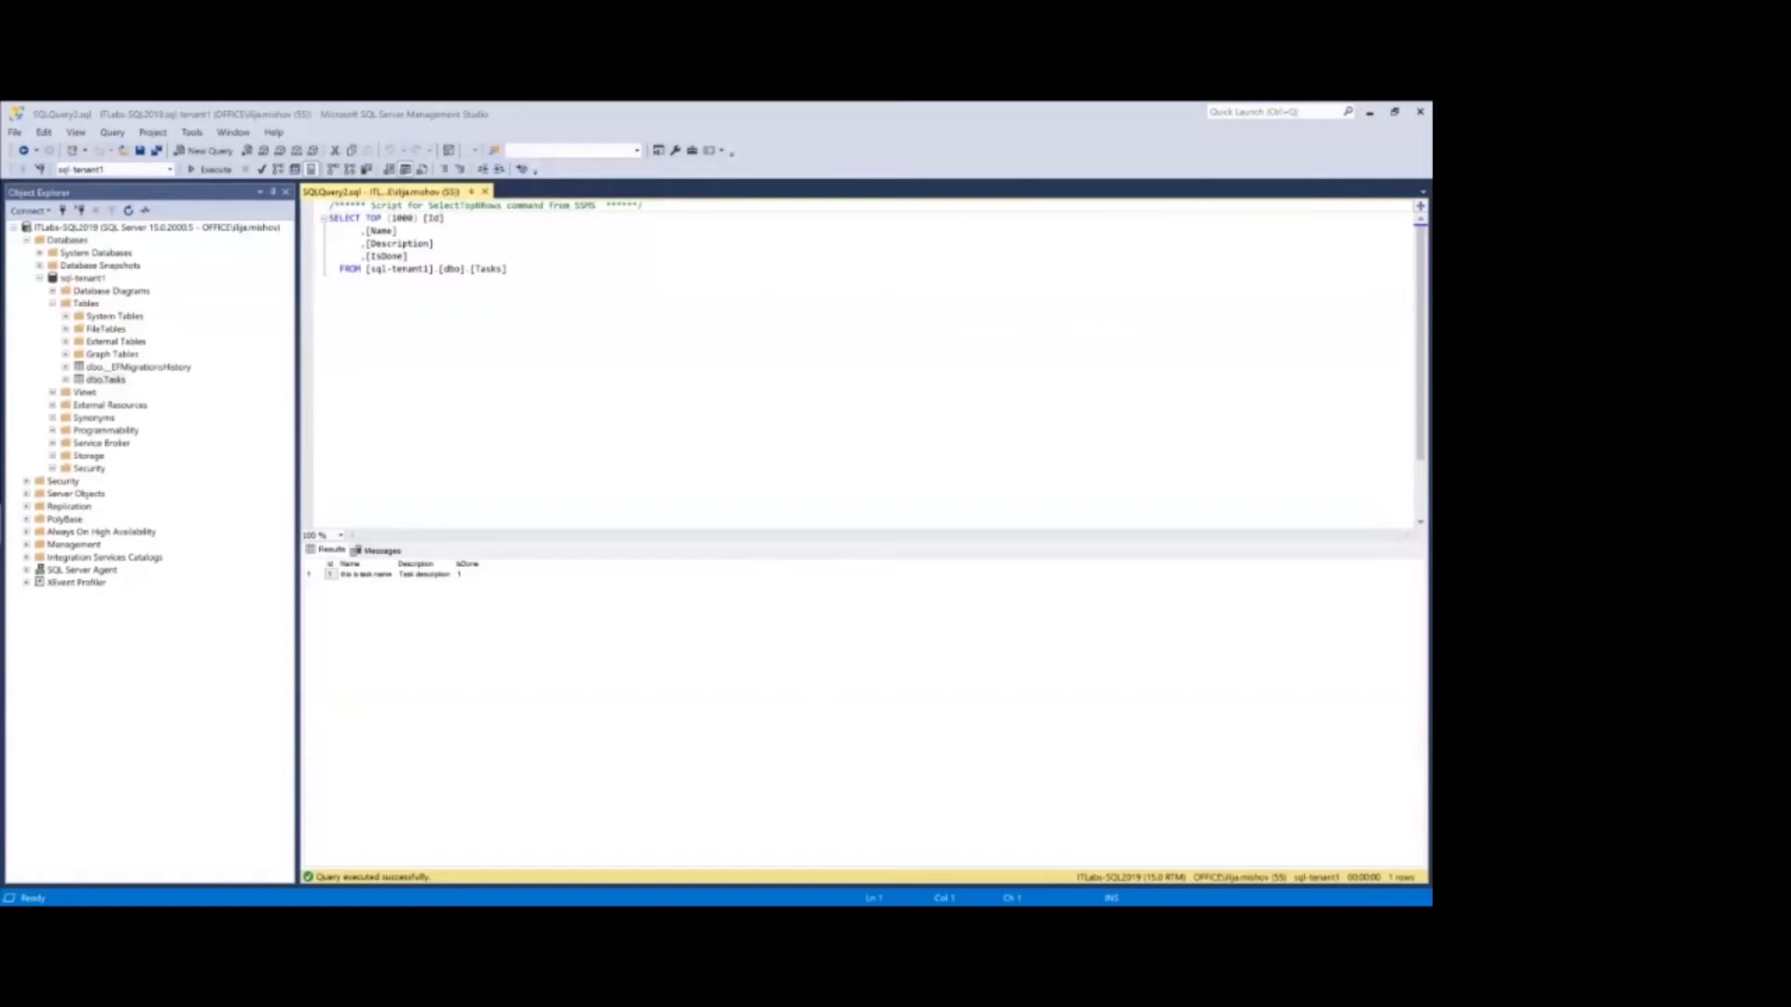
# Step: Close SQL Server Management Studio and change the terminal's directory to the sibling folder MultiTenant-MongoDB
pyautogui.click(1416, 114)
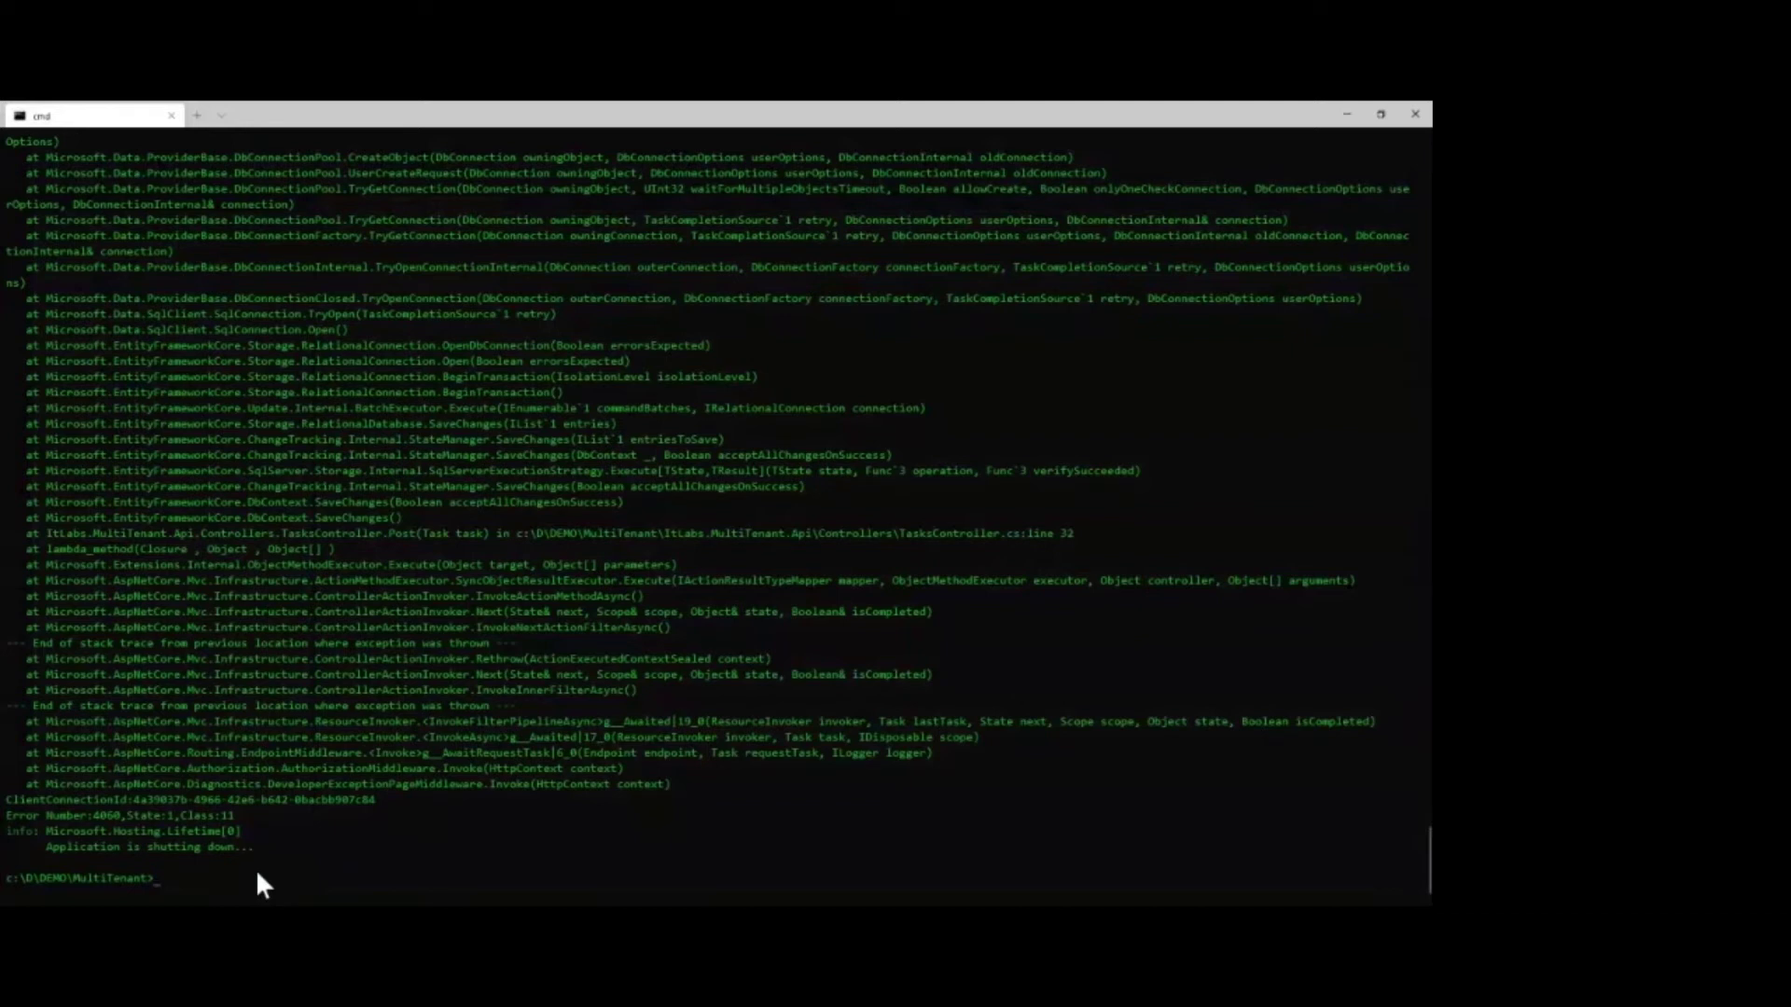
pyautogui.write('cd ..')
pyautogui.press('Return')
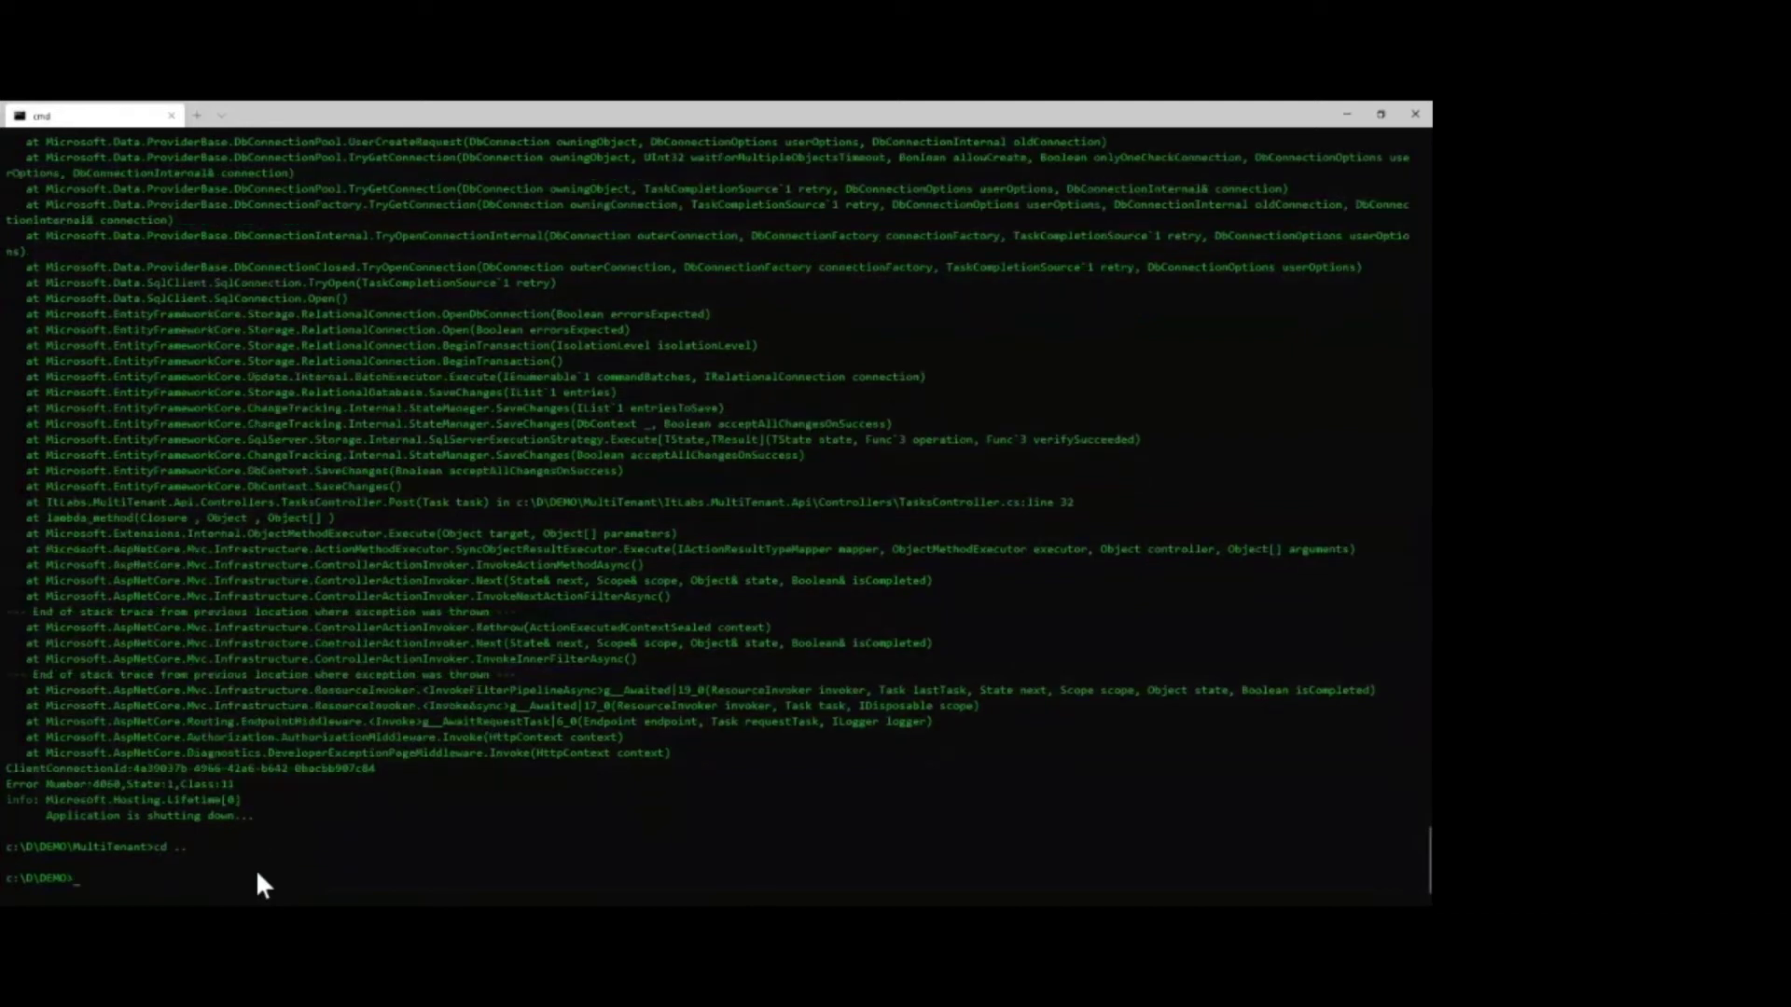
pyautogui.write('cd MultiTenant-MongoDB')
pyautogui.press('Return')
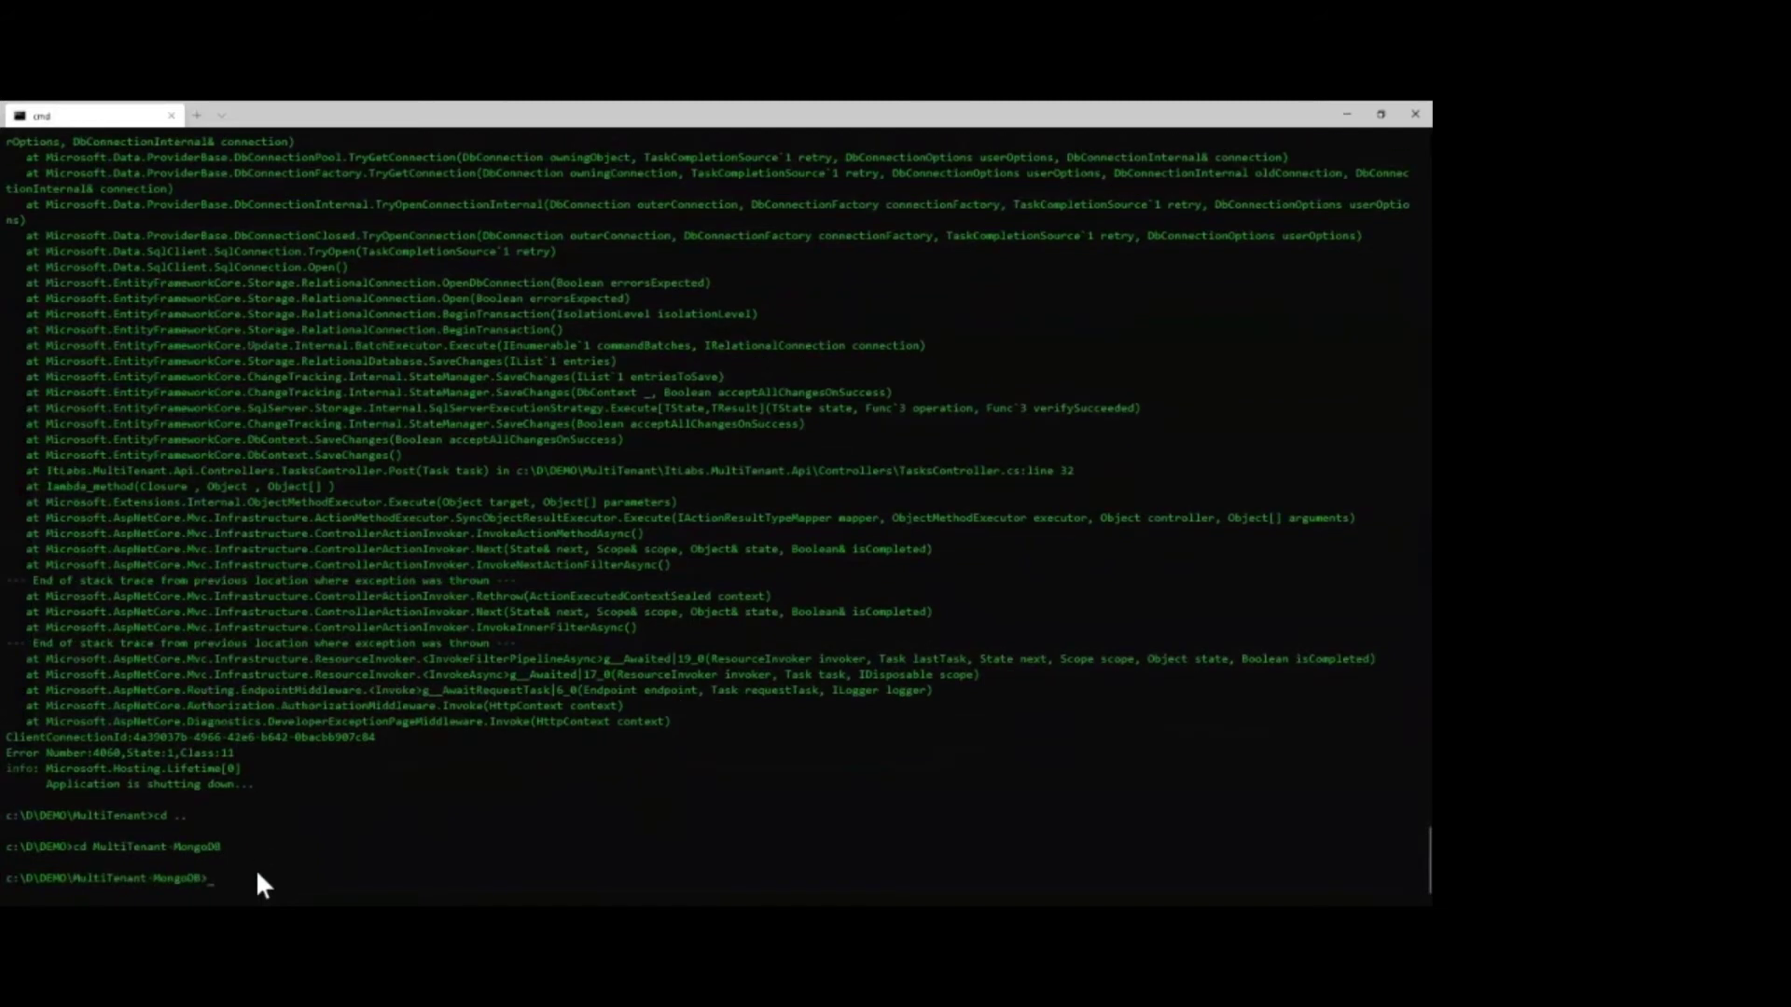
# Step: Open the MultiTenant-MongoDB folder in Visual Studio Code from the terminal and maximize the editor window
pyautogui.write('code .')
pyautogui.press('Return')
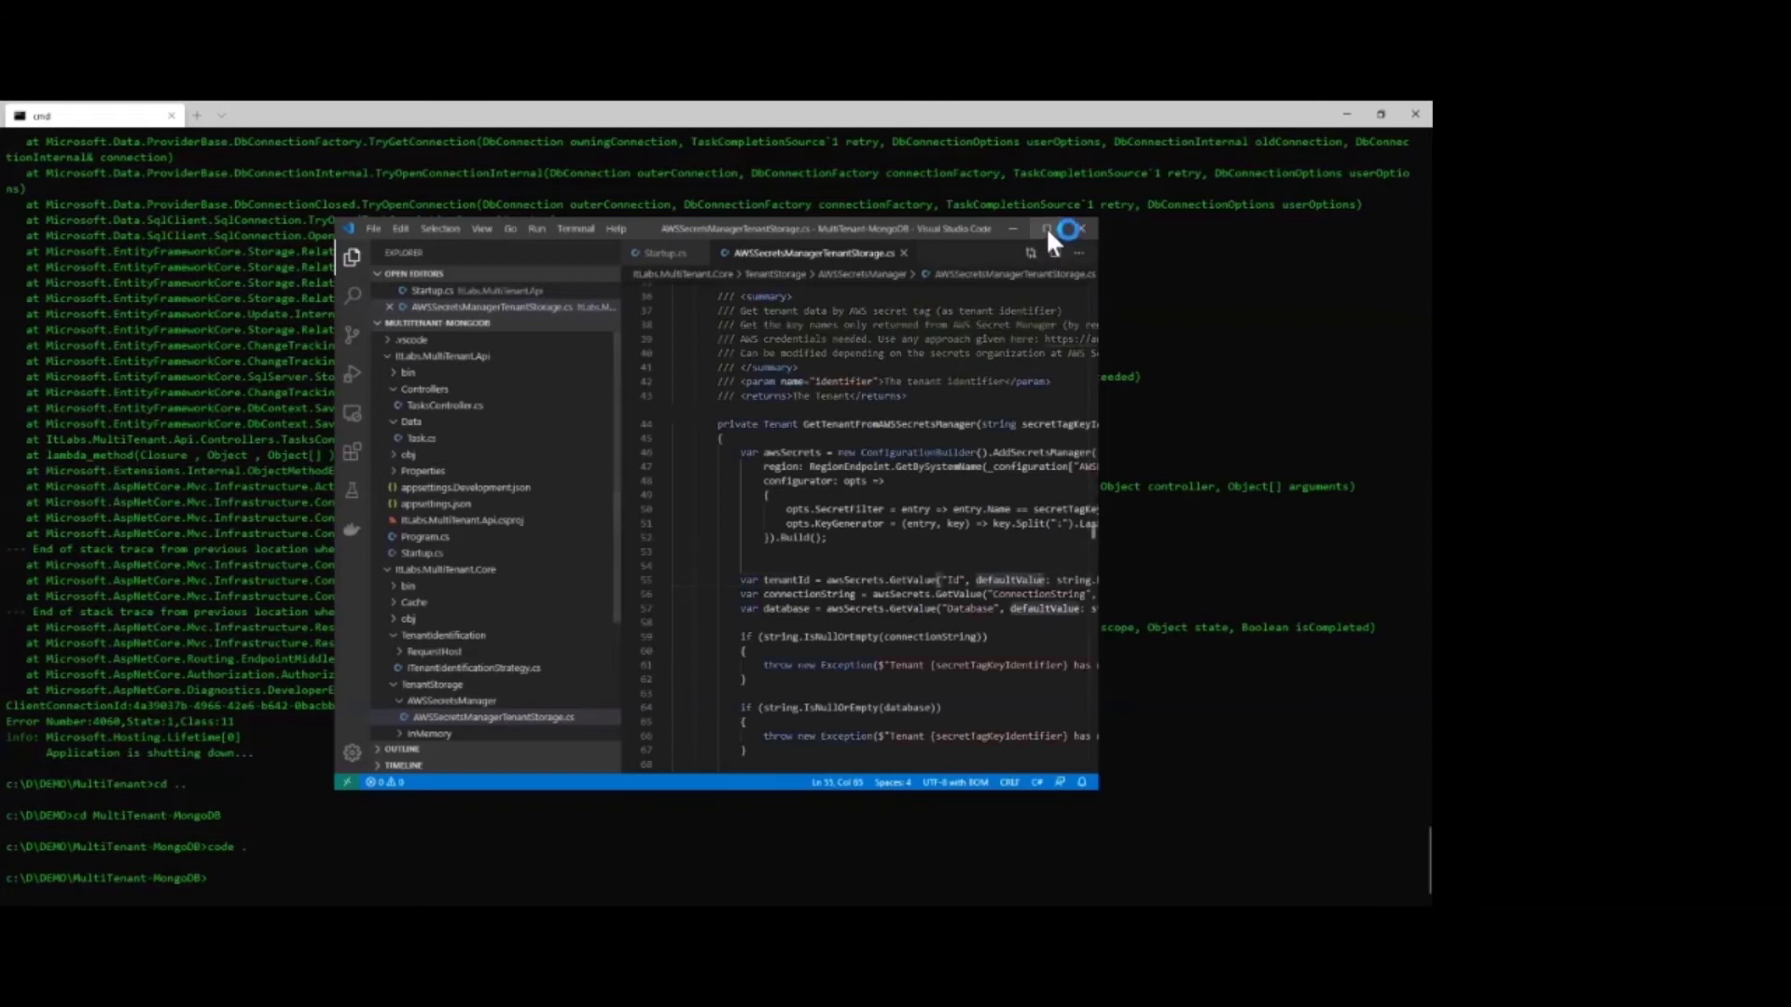
pyautogui.click(1046, 227)
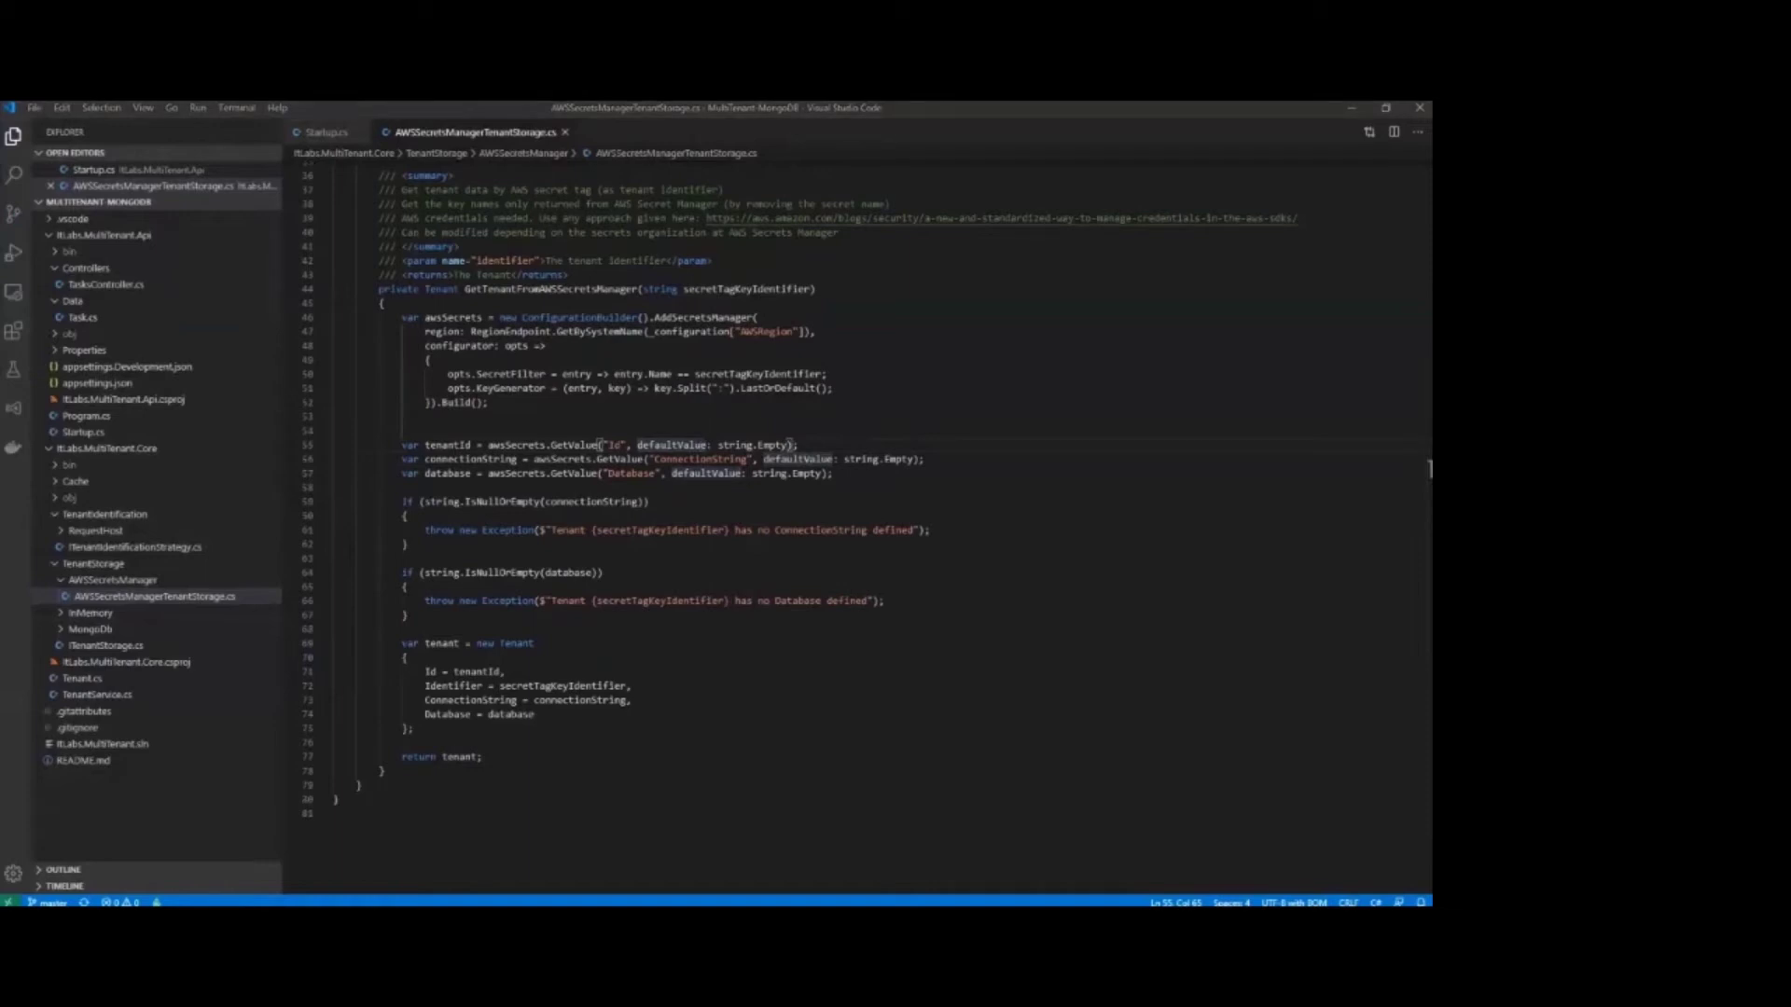
# Step: Examine the MongoDbContext registration in Startup.cs and how GetTenantFromAWSSecretsManager reads the connection string and database for the tenant
pyautogui.click(333, 416)
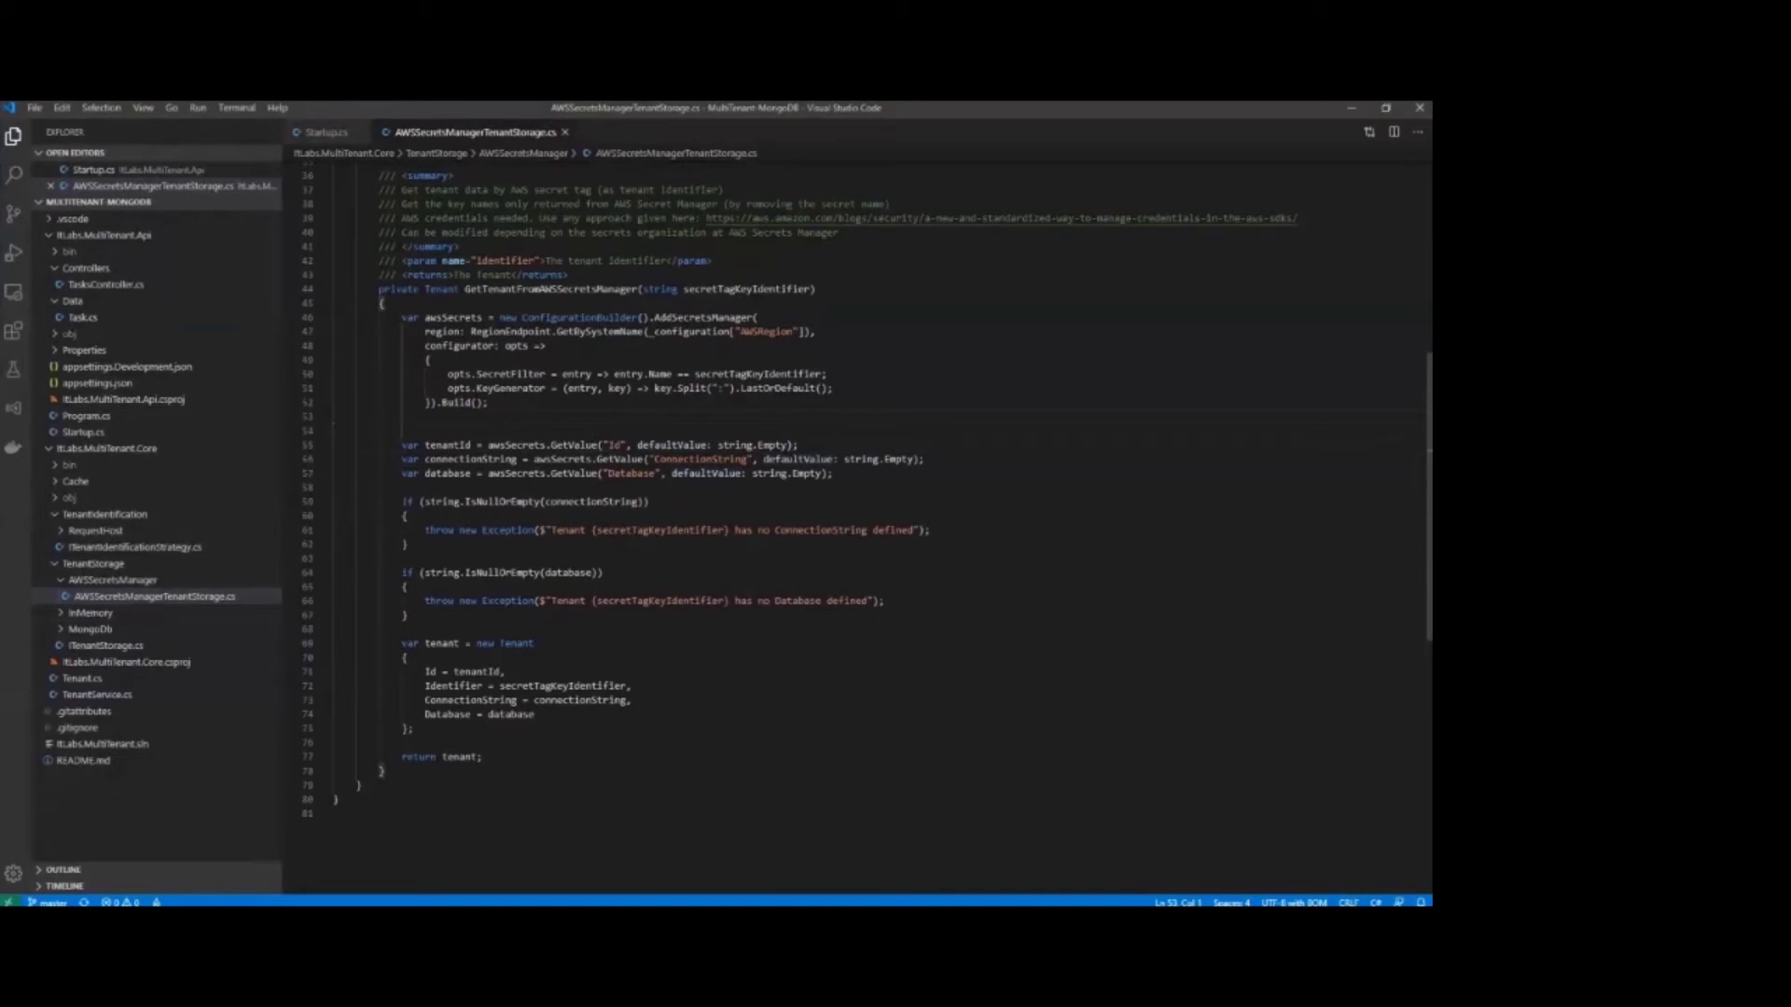
pyautogui.click(329, 133)
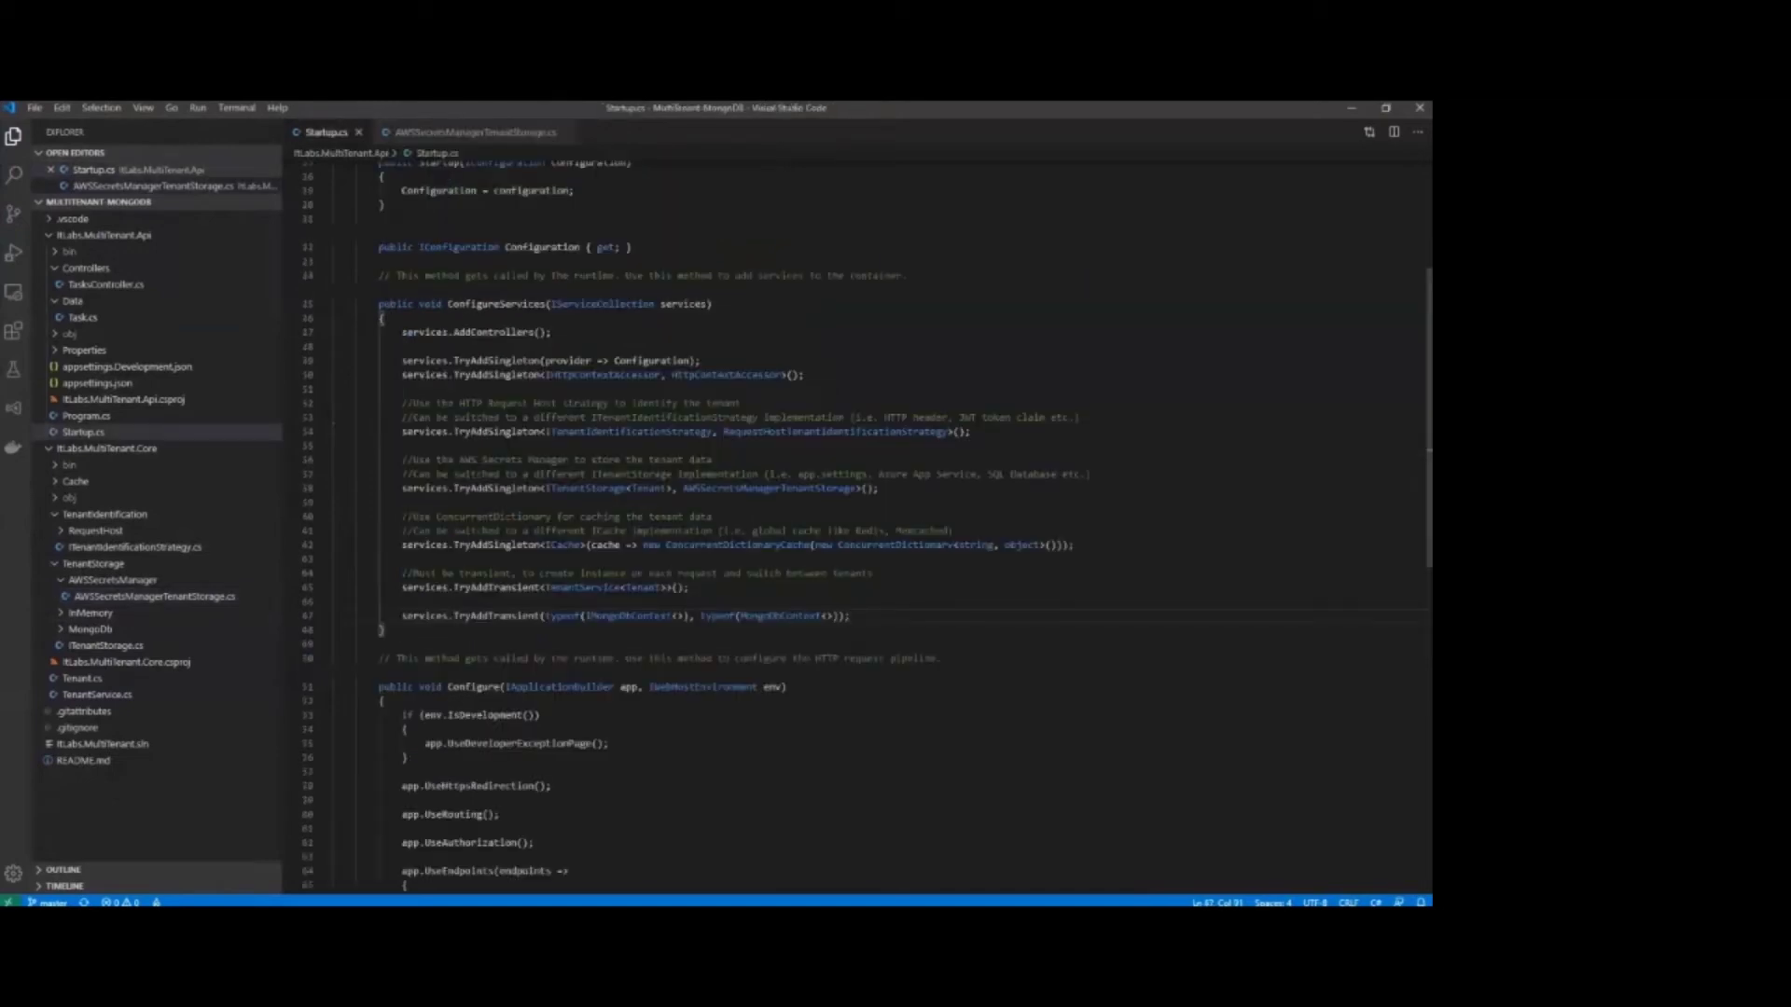
pyautogui.hotkey('shift', 'End')
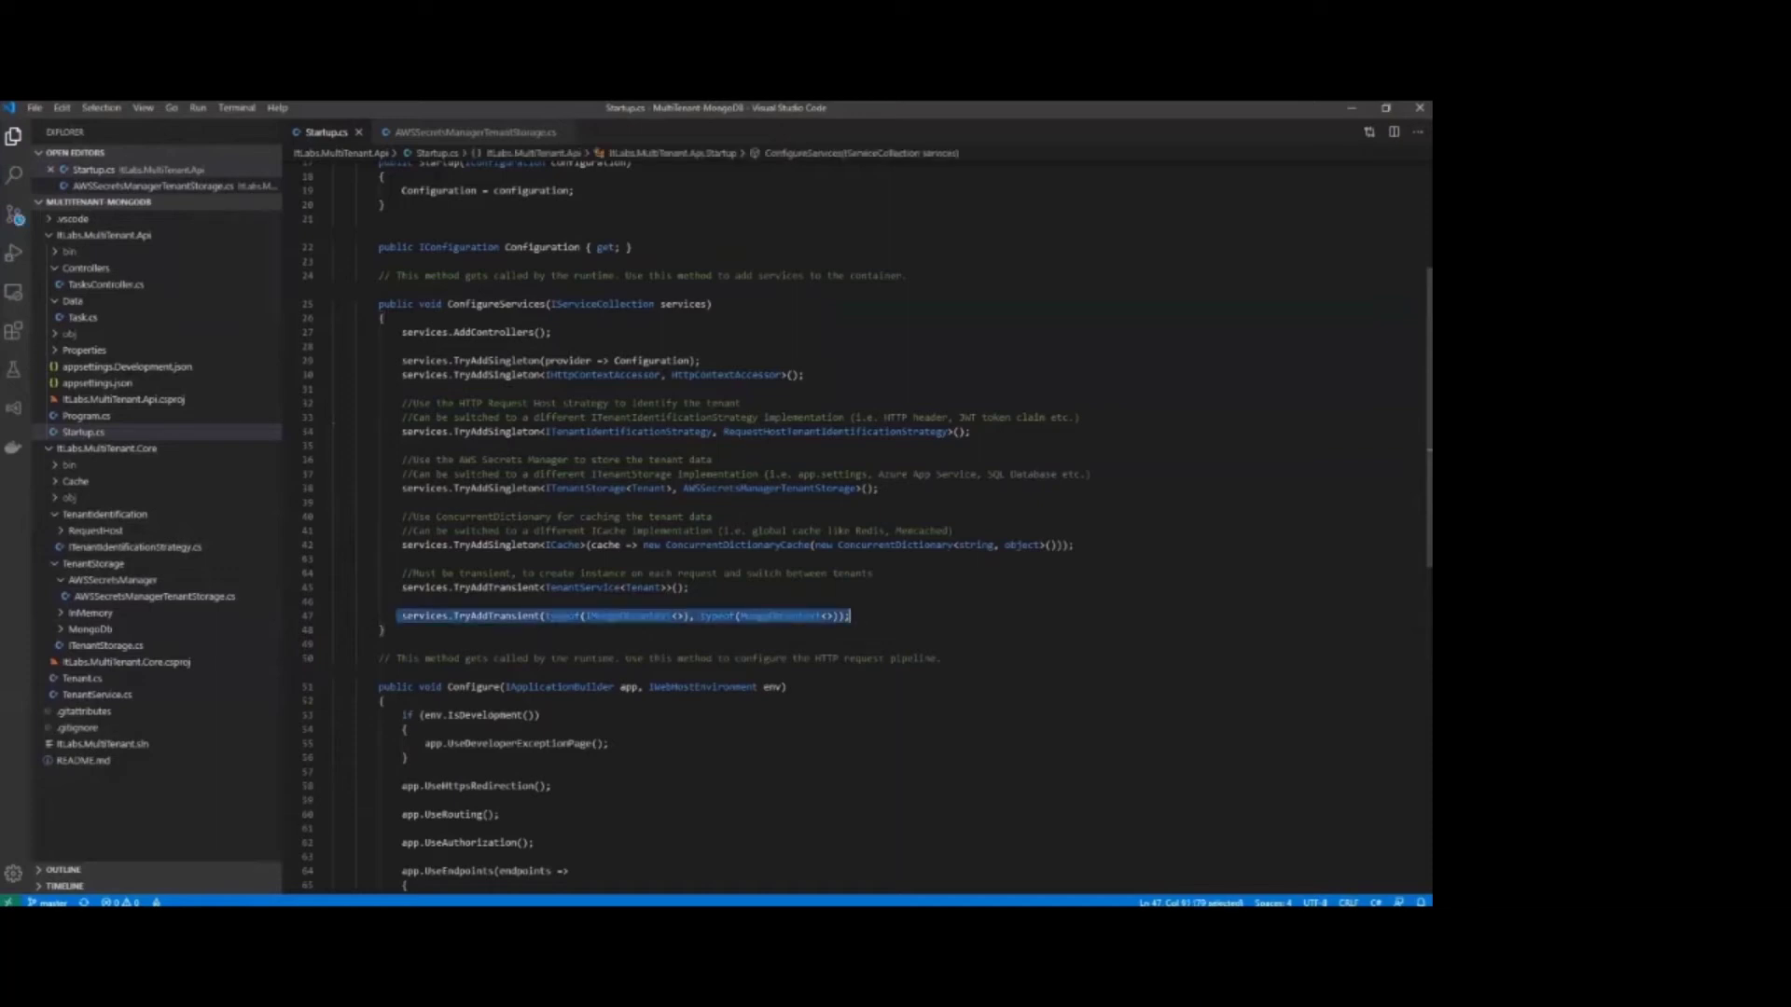
pyautogui.click(474, 133)
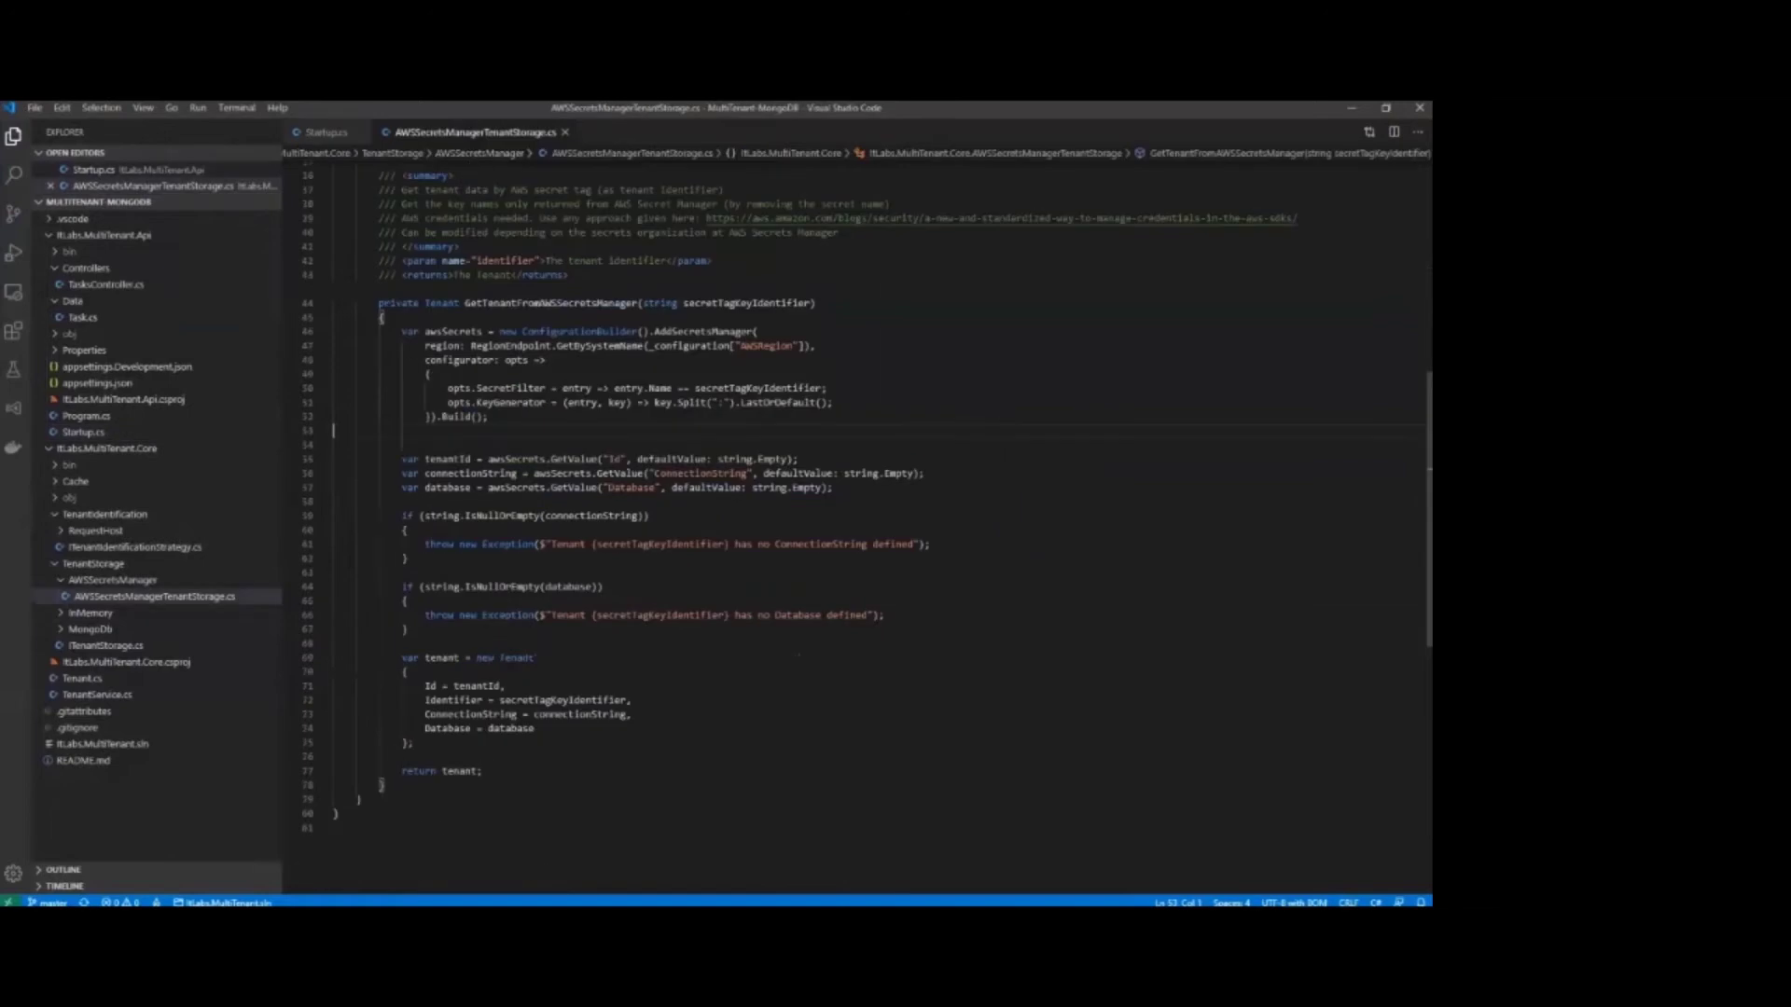
pyautogui.doubleClick(529, 658)
pyautogui.scroll(-1, 530, 658)
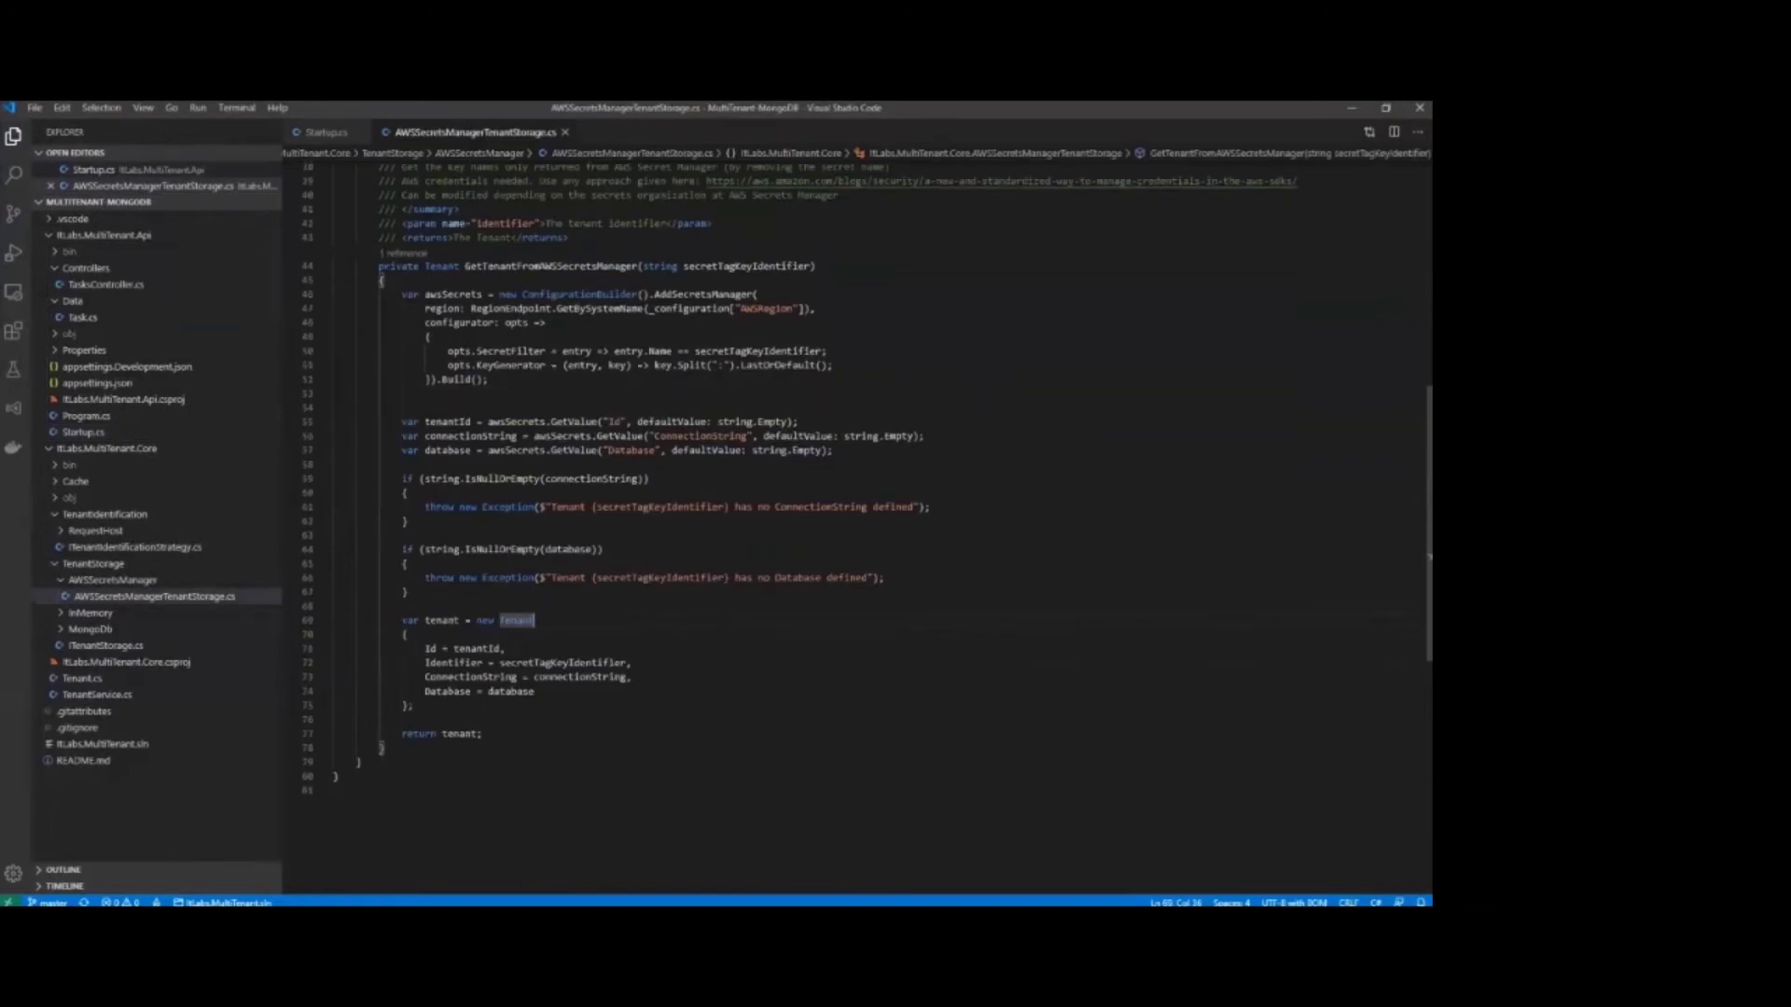
pyautogui.scroll(1, 867, 498)
pyautogui.moveTo(425, 729); pyautogui.dragTo(534, 728)
pyautogui.click(534, 729)
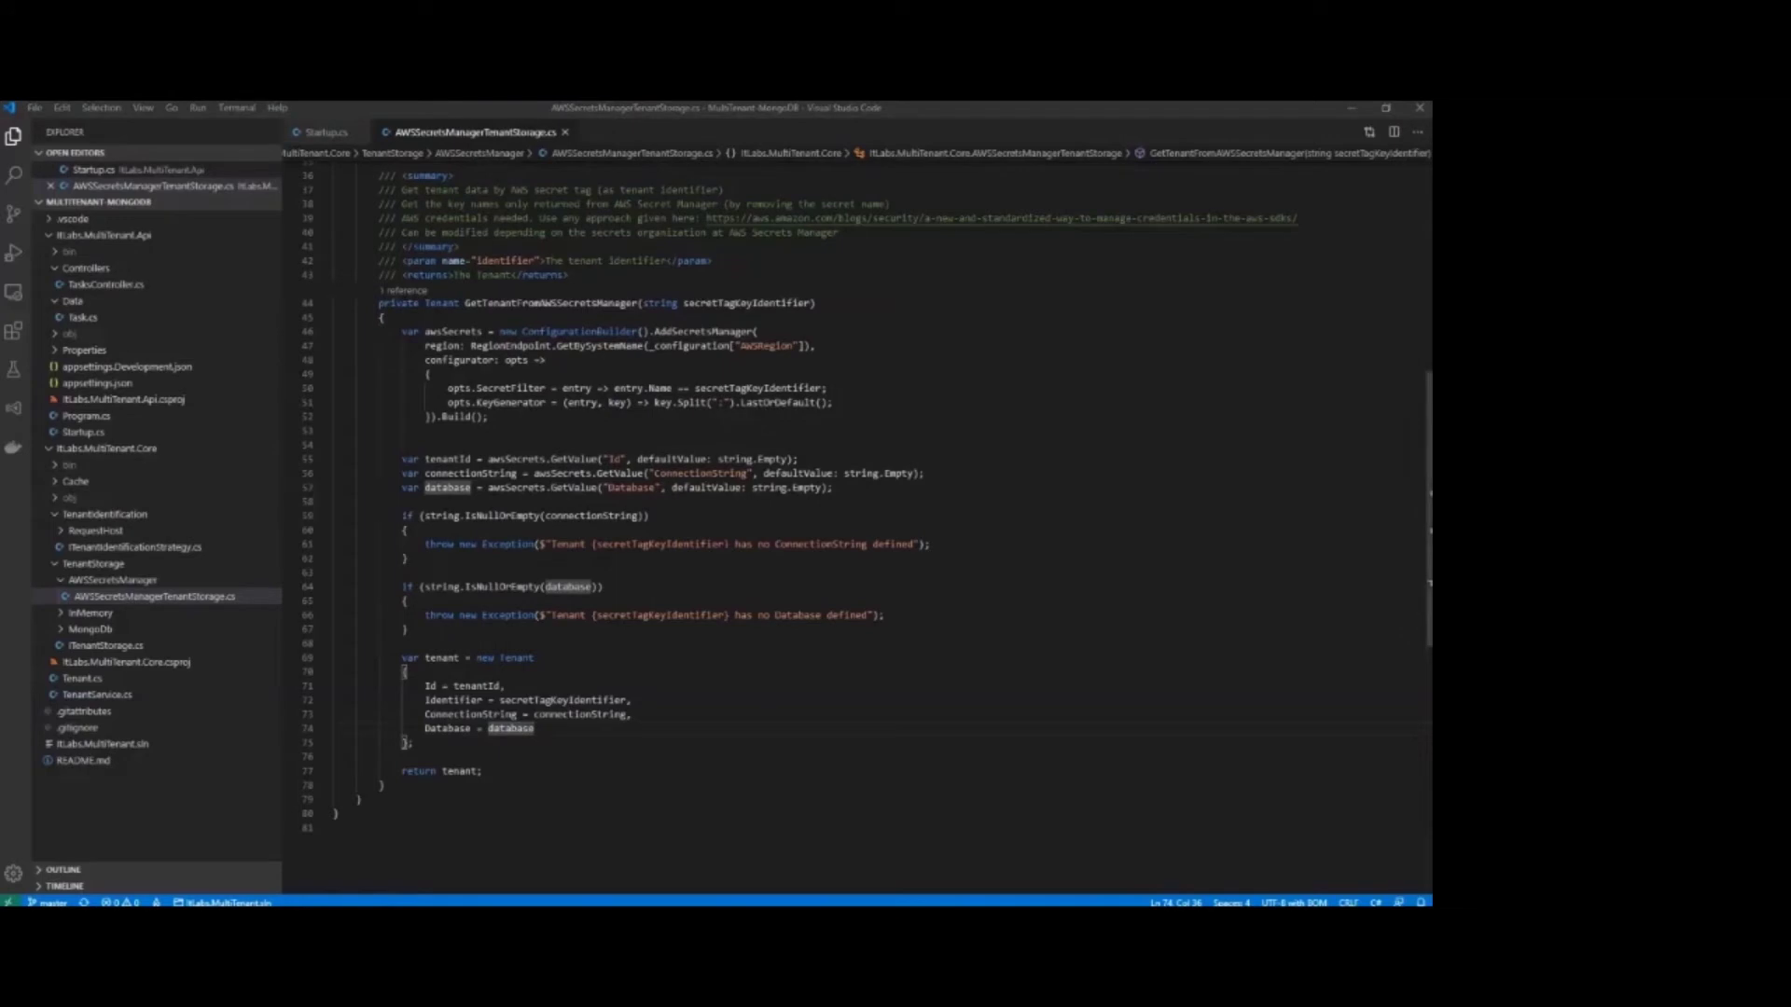
pyautogui.click(913, 473)
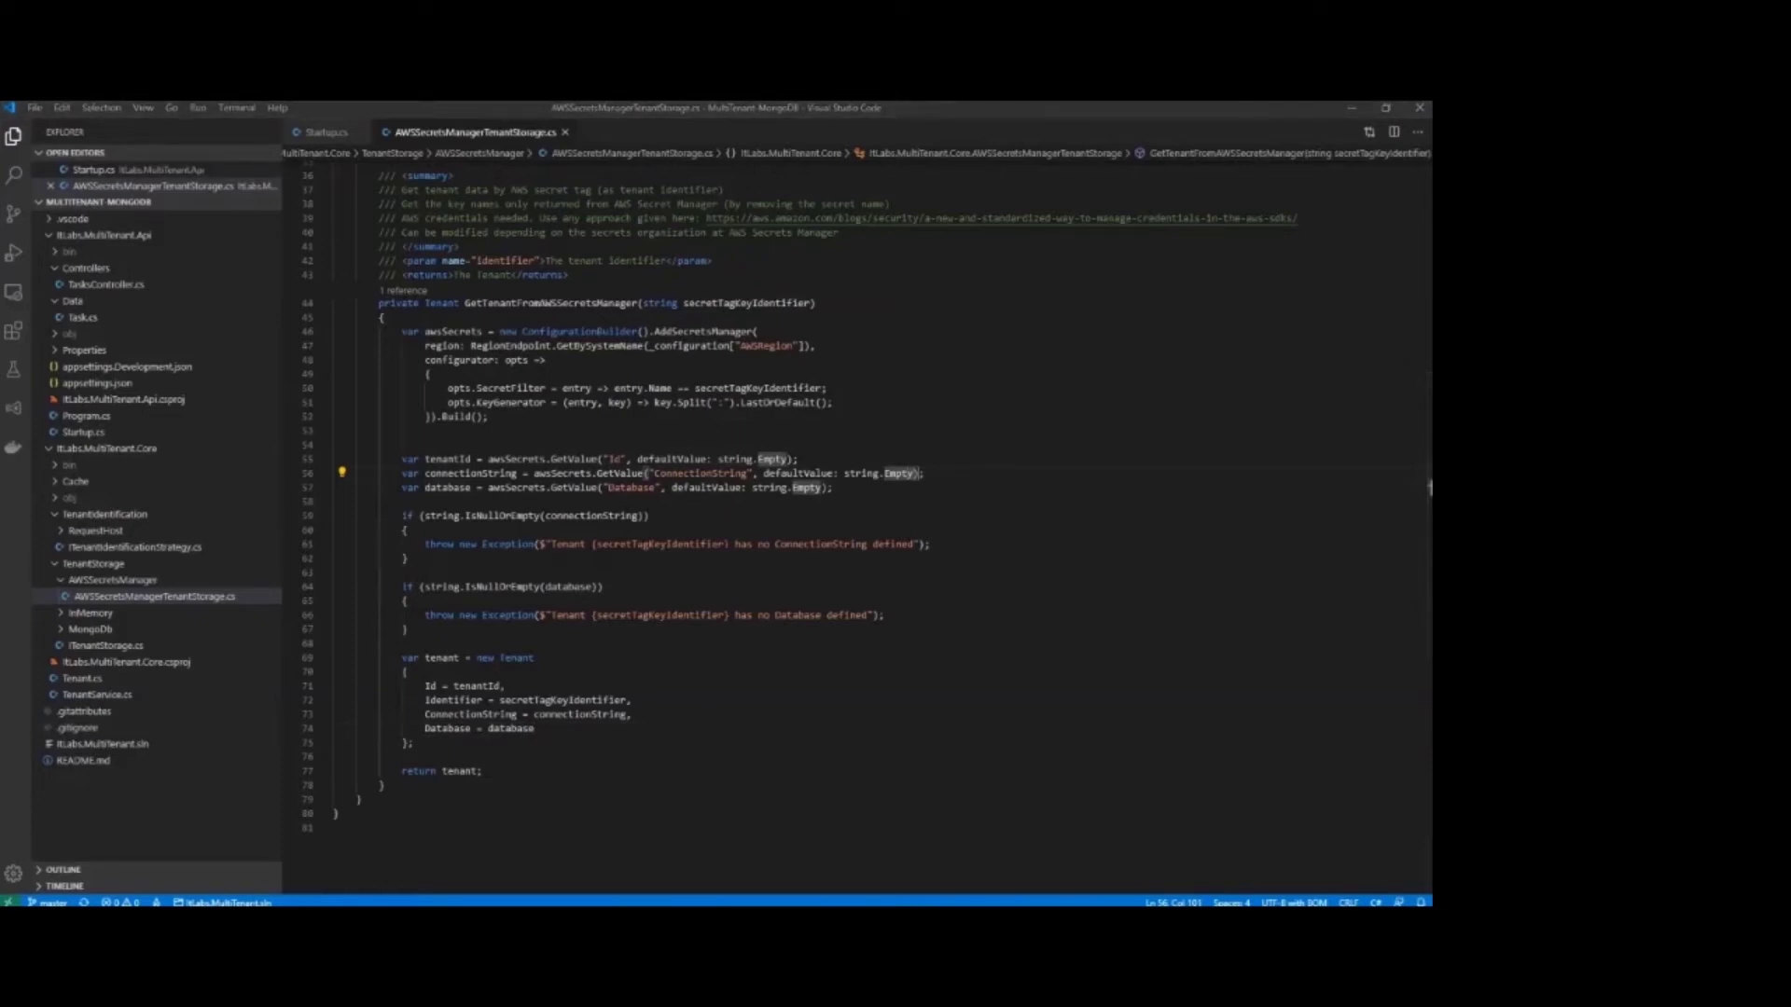
# Step: Check Robo 3T, return to the terminal and start the API with dotnet run -p ItLabs.MultiTenant.Api
pyautogui.hotkey('alt', 'Tab')
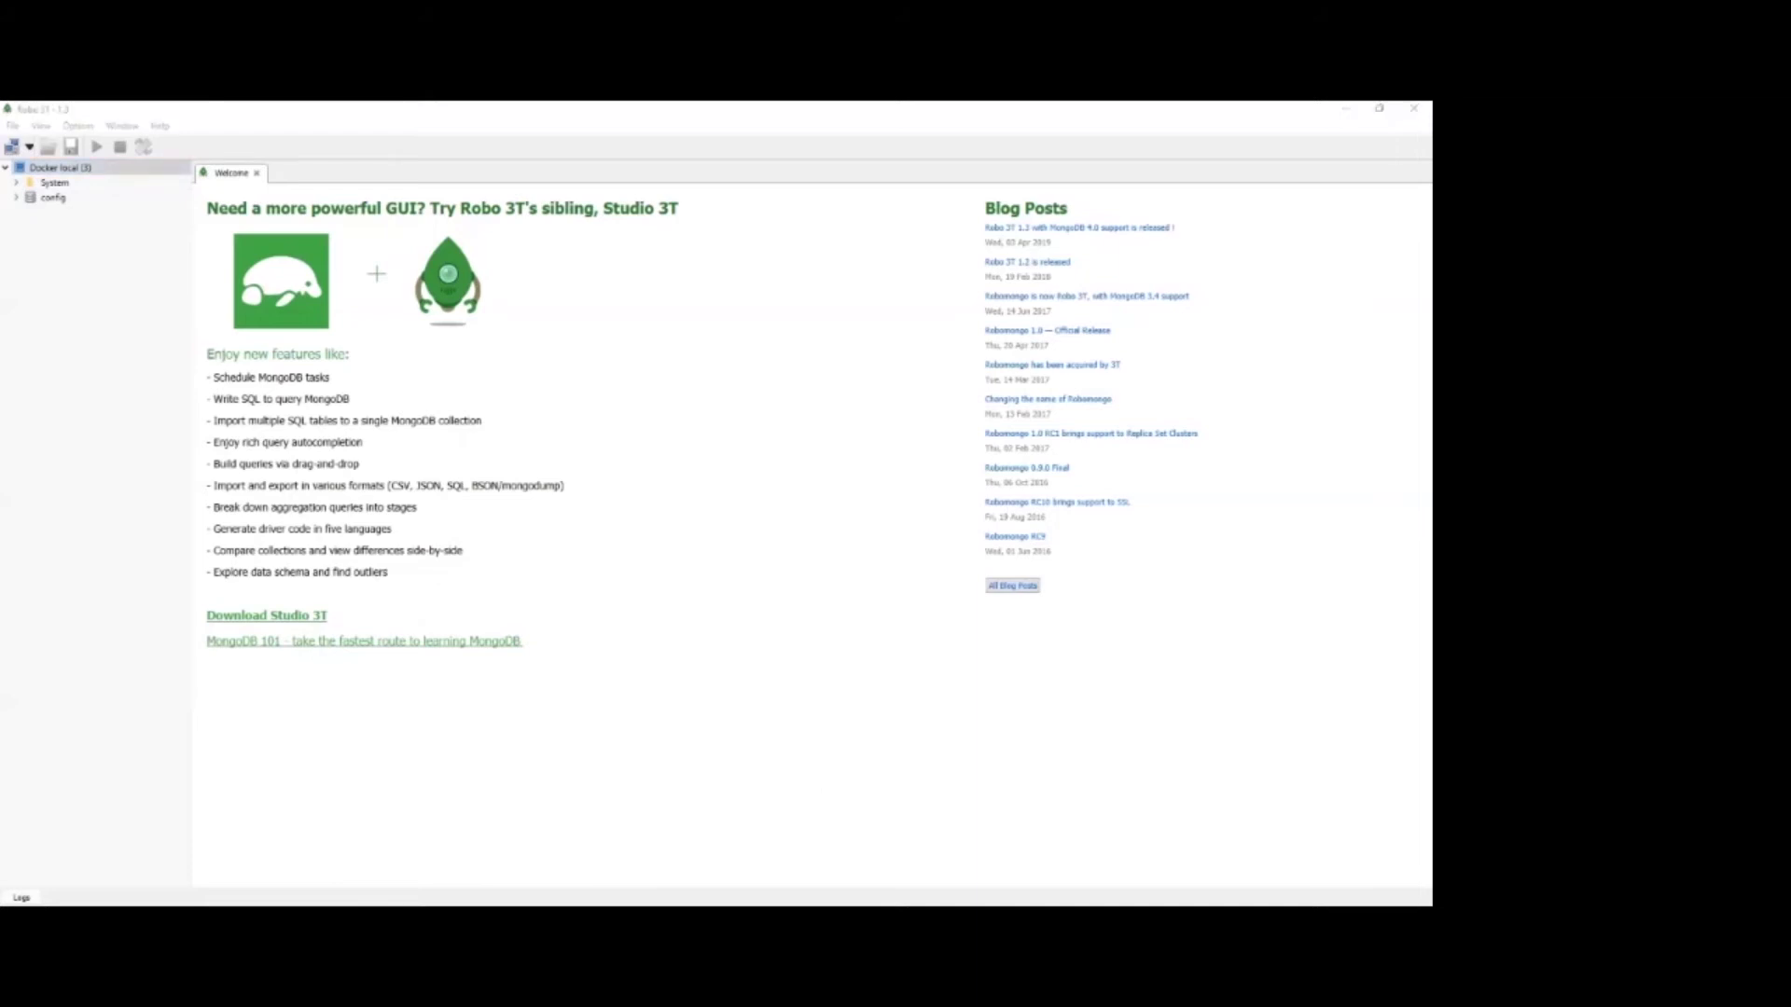
pyautogui.hotkey('alt', 'Tab')
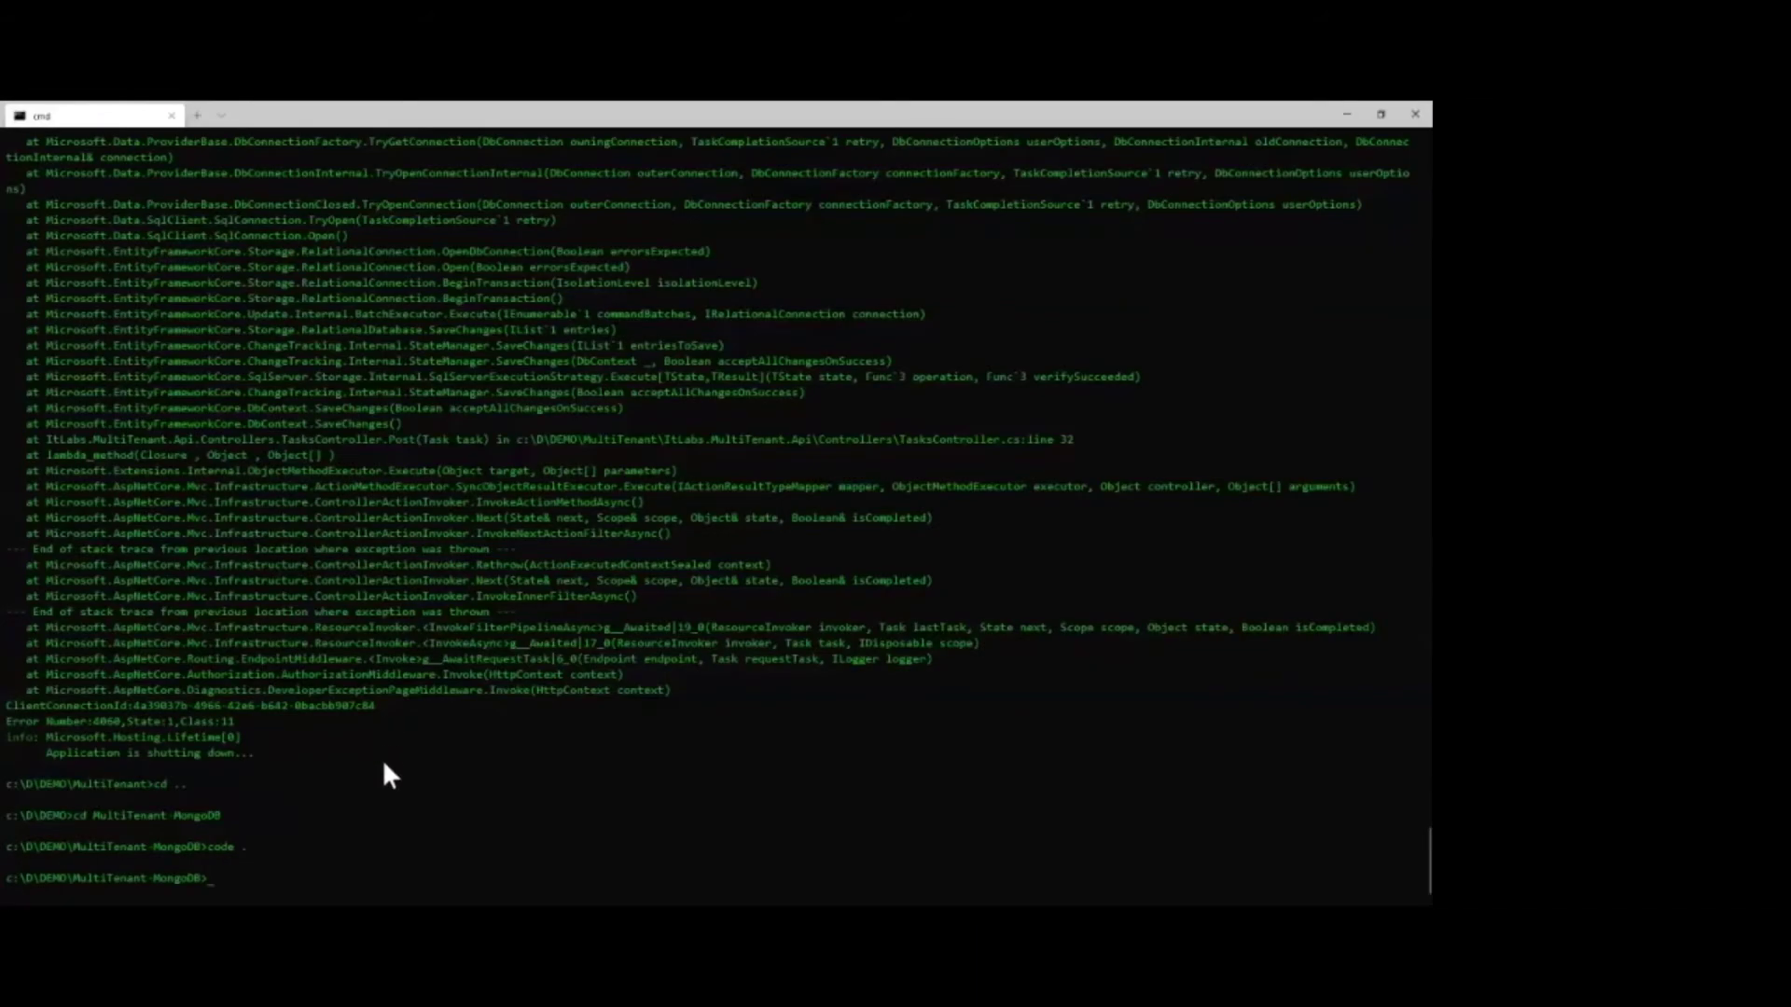
pyautogui.write('dotnet run -p ItLabs.MultiTenant.Api')
pyautogui.press('Return')
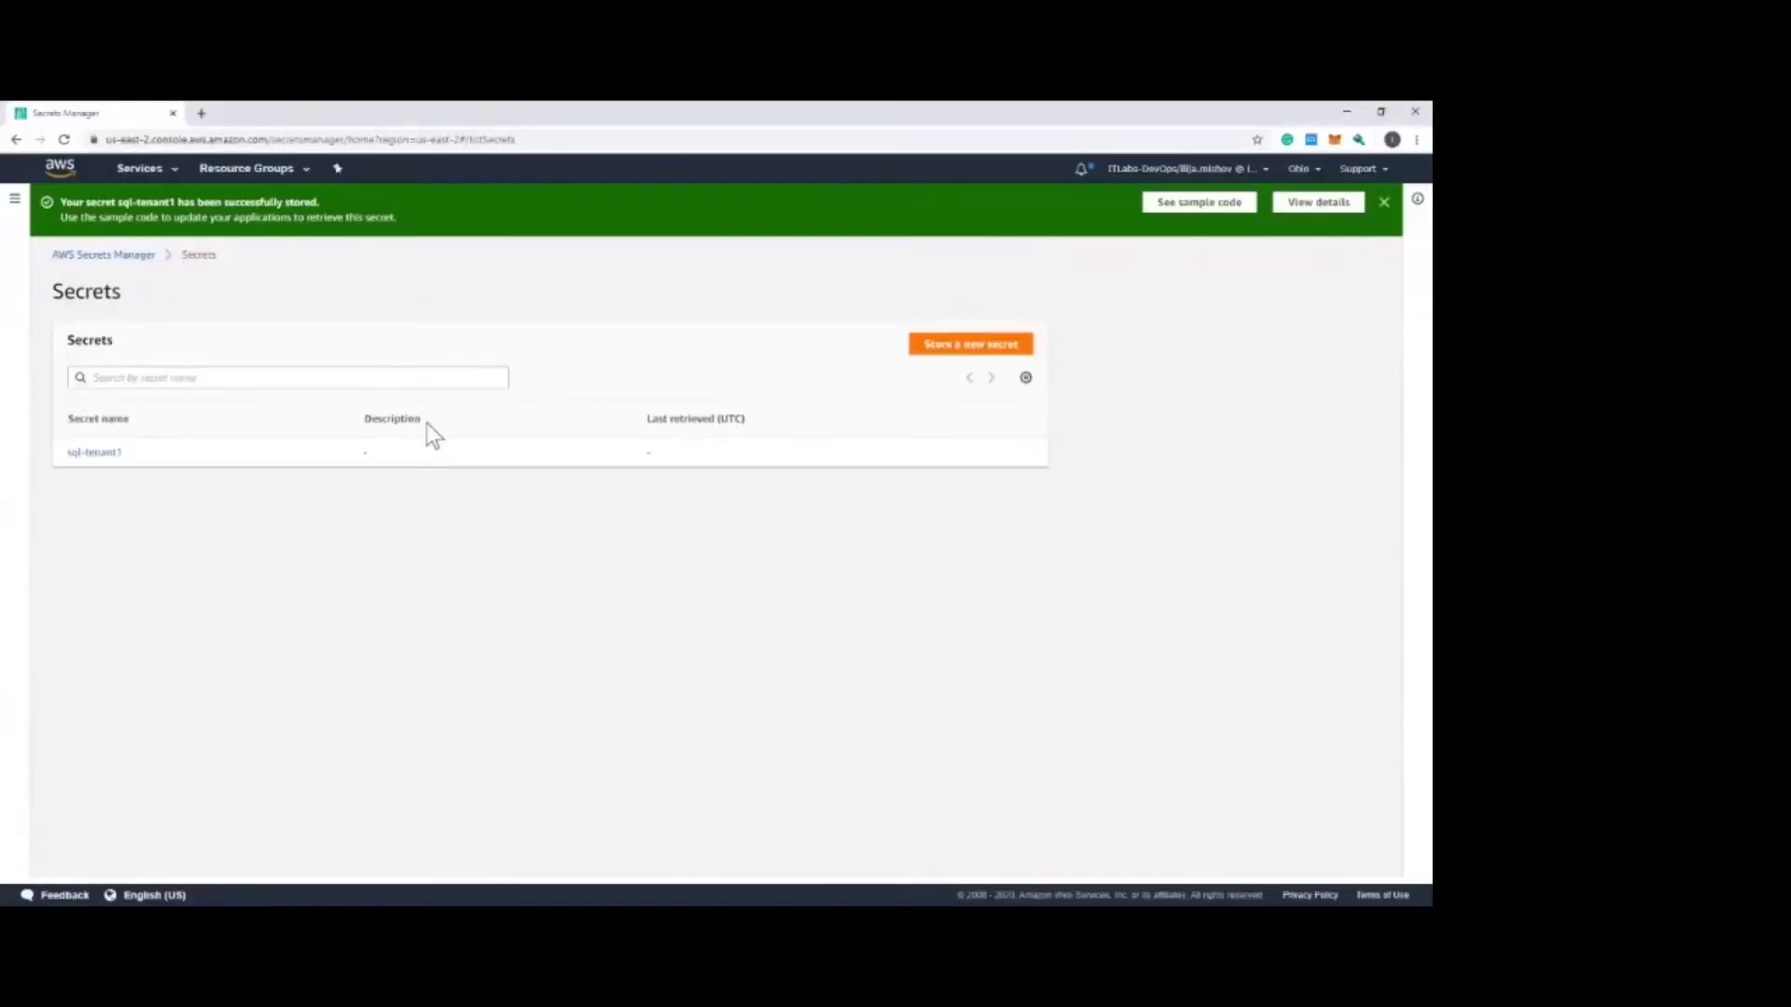
# Step: Start storing a new secret of the type Other type of secrets in AWS Secrets Manager
pyautogui.click(947, 352)
pyautogui.click(344, 429)
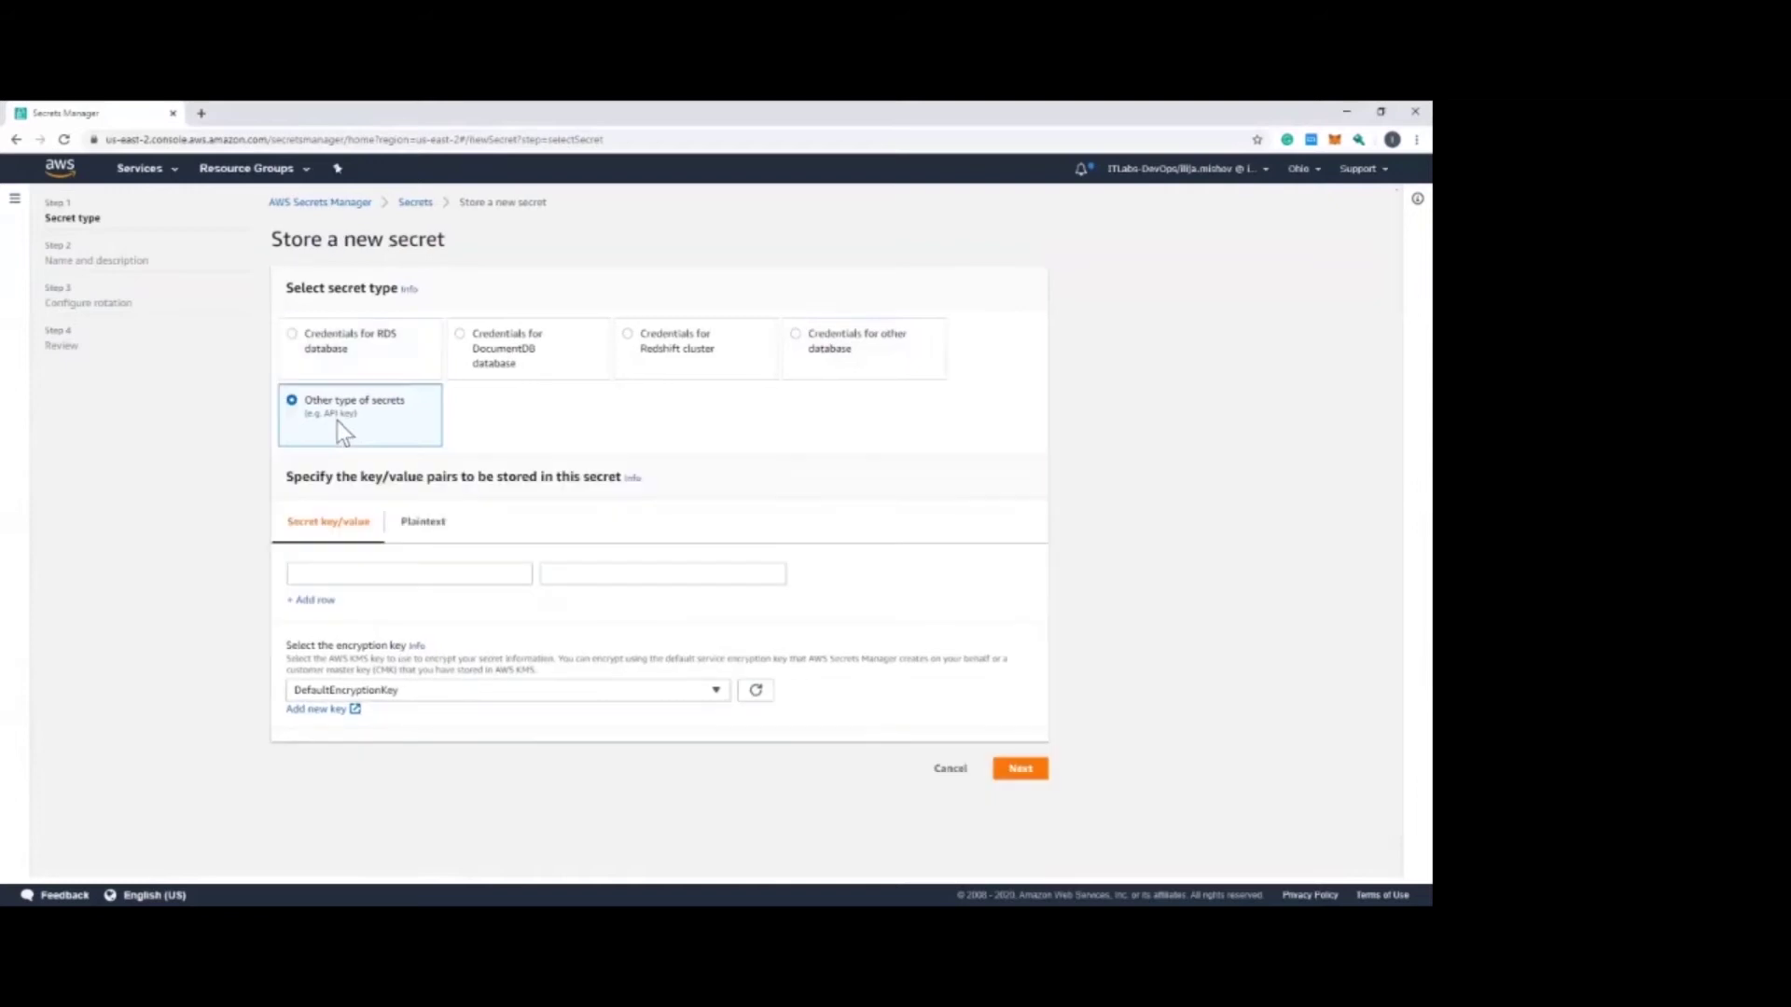
pyautogui.click(298, 573)
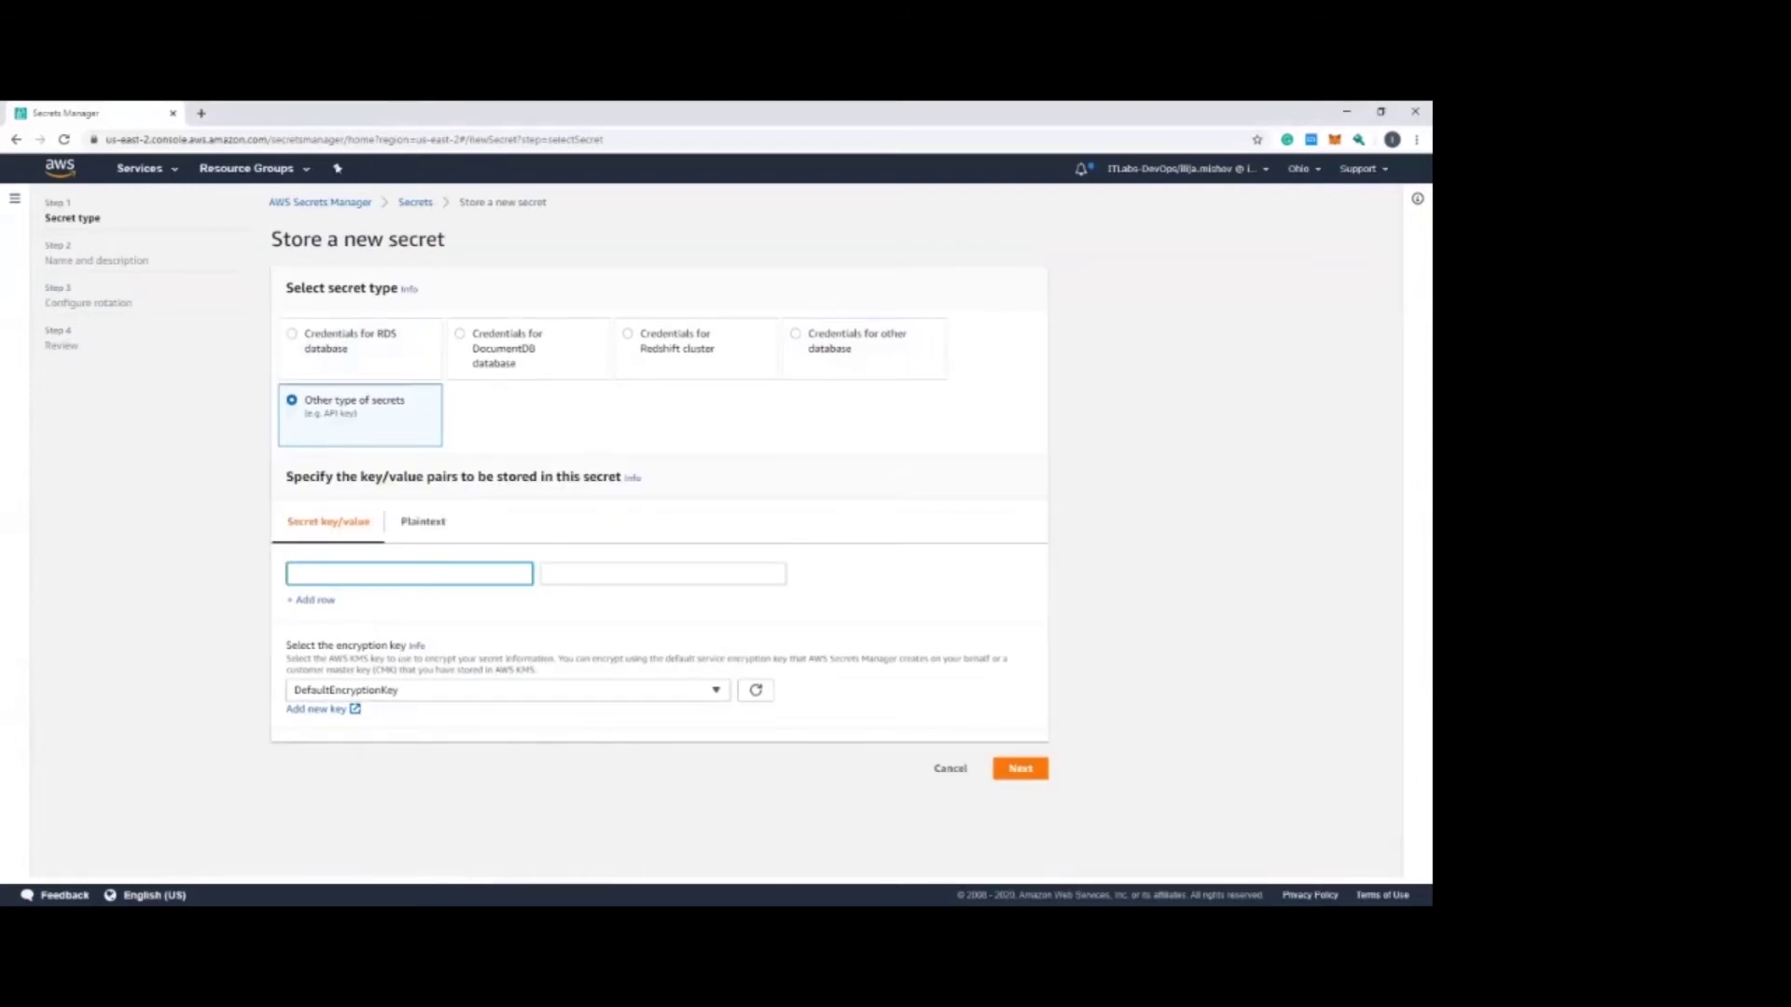
pyautogui.write('mongo-tentria')
pyautogui.press('BackSpace')
pyautogui.press('BackSpace')
pyautogui.press('BackSpace')
pyautogui.press('BackSpace')
pyautogui.press('BackSpace')
pyautogui.write('nant2')
pyautogui.hotkey('ctrl', 'shift', 'Left')
pyautogui.moveTo(372, 573); pyautogui.dragTo(294, 574)
pyautogui.press('BackSpace')
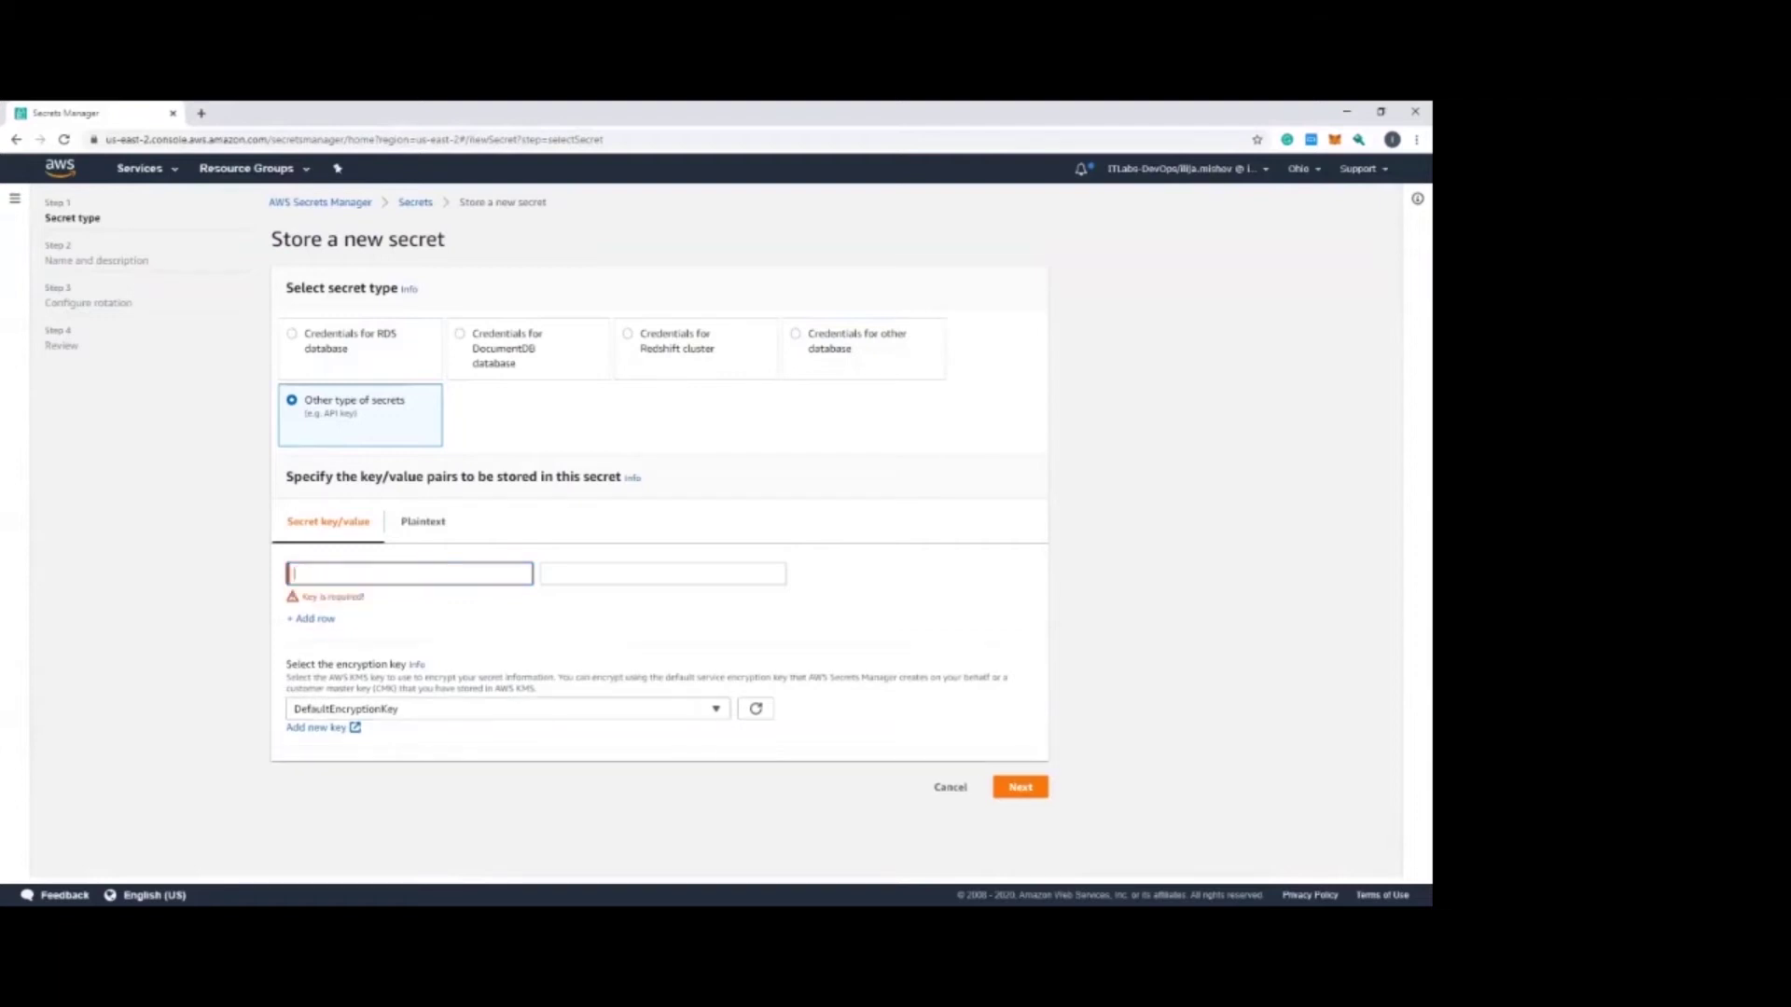
# Step: Enter the first secret key as ConnectonString with the value mongodb://127.0.0.1:27017
pyautogui.write('Connectio')
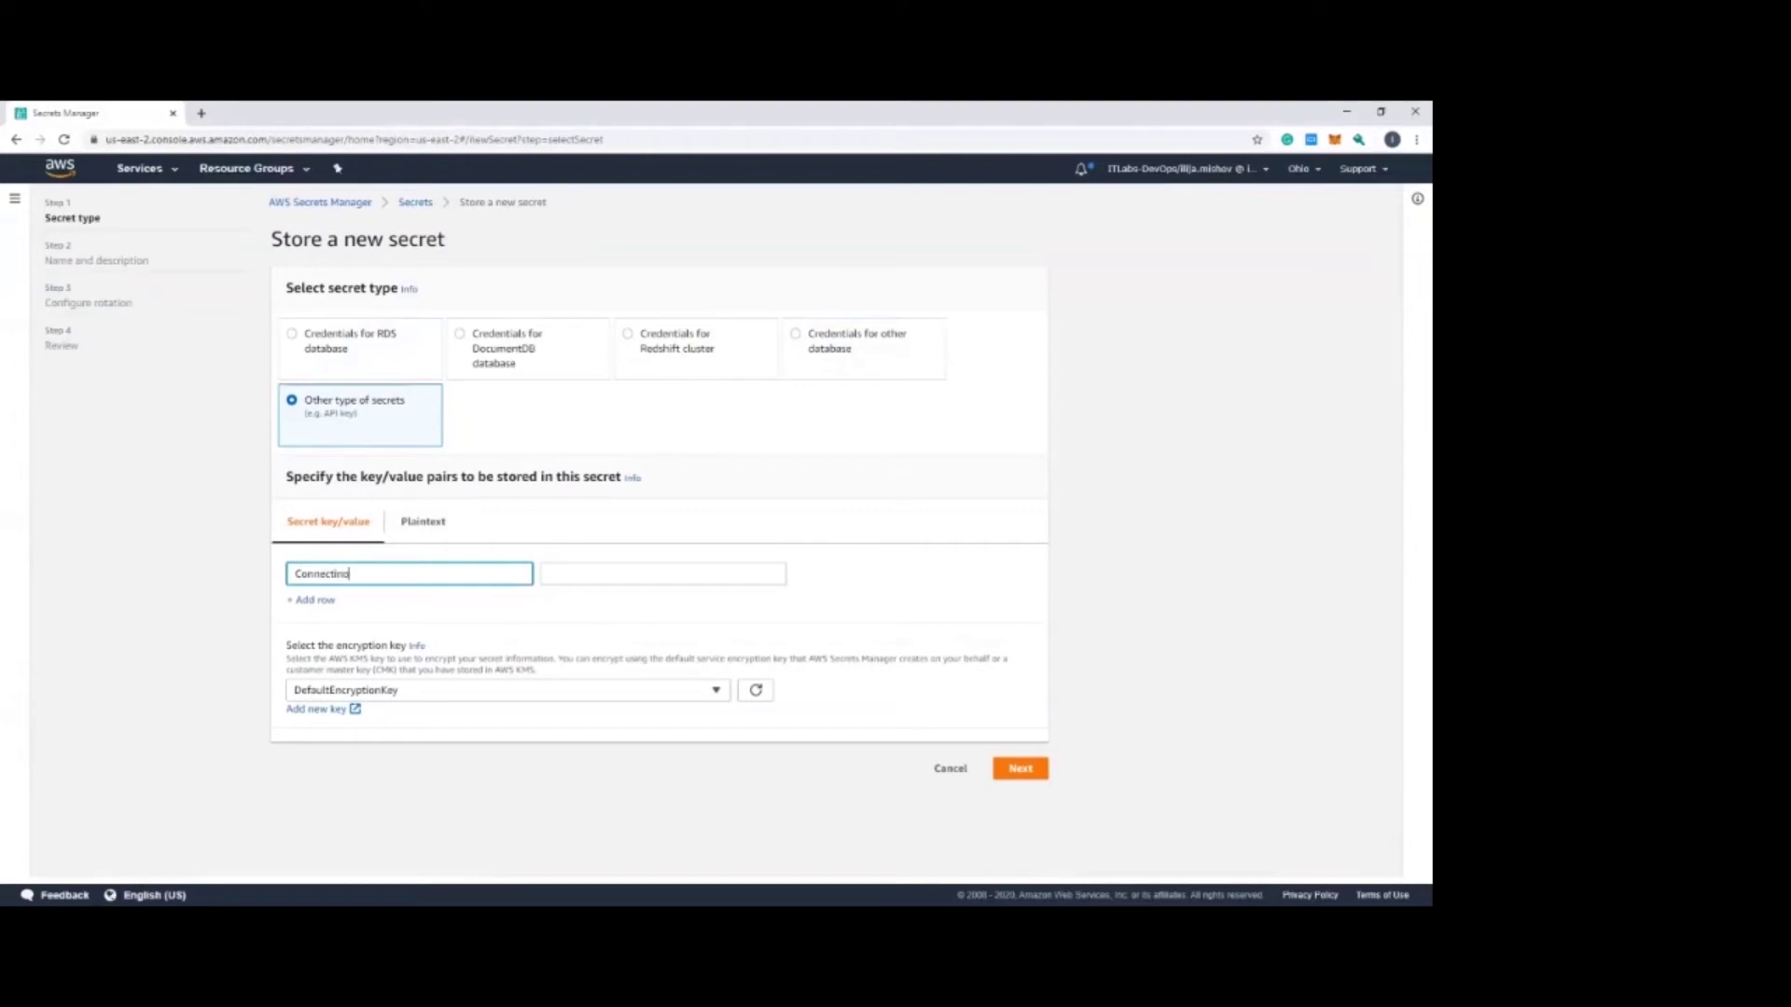
pyautogui.press('BackSpace')
pyautogui.press('BackSpace')
pyautogui.press('BackSpace')
pyautogui.write('onString')
pyautogui.press('Tab')
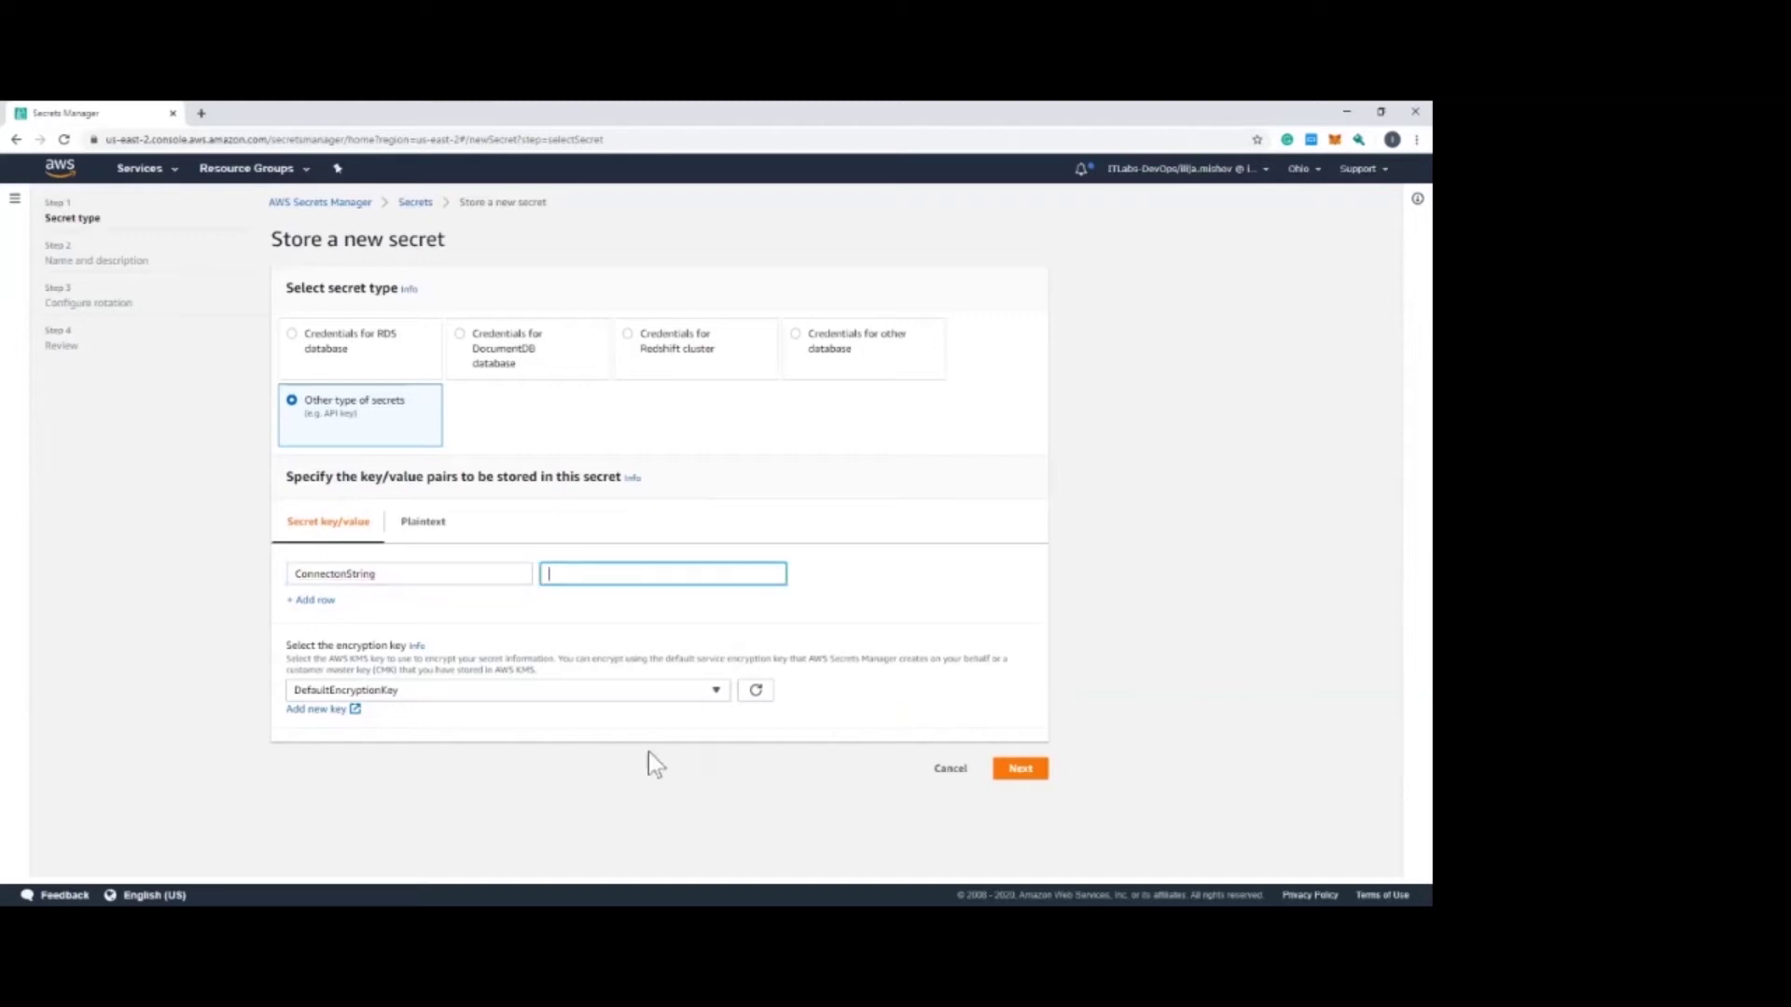
pyautogui.hotkey('alt', 'Tab')
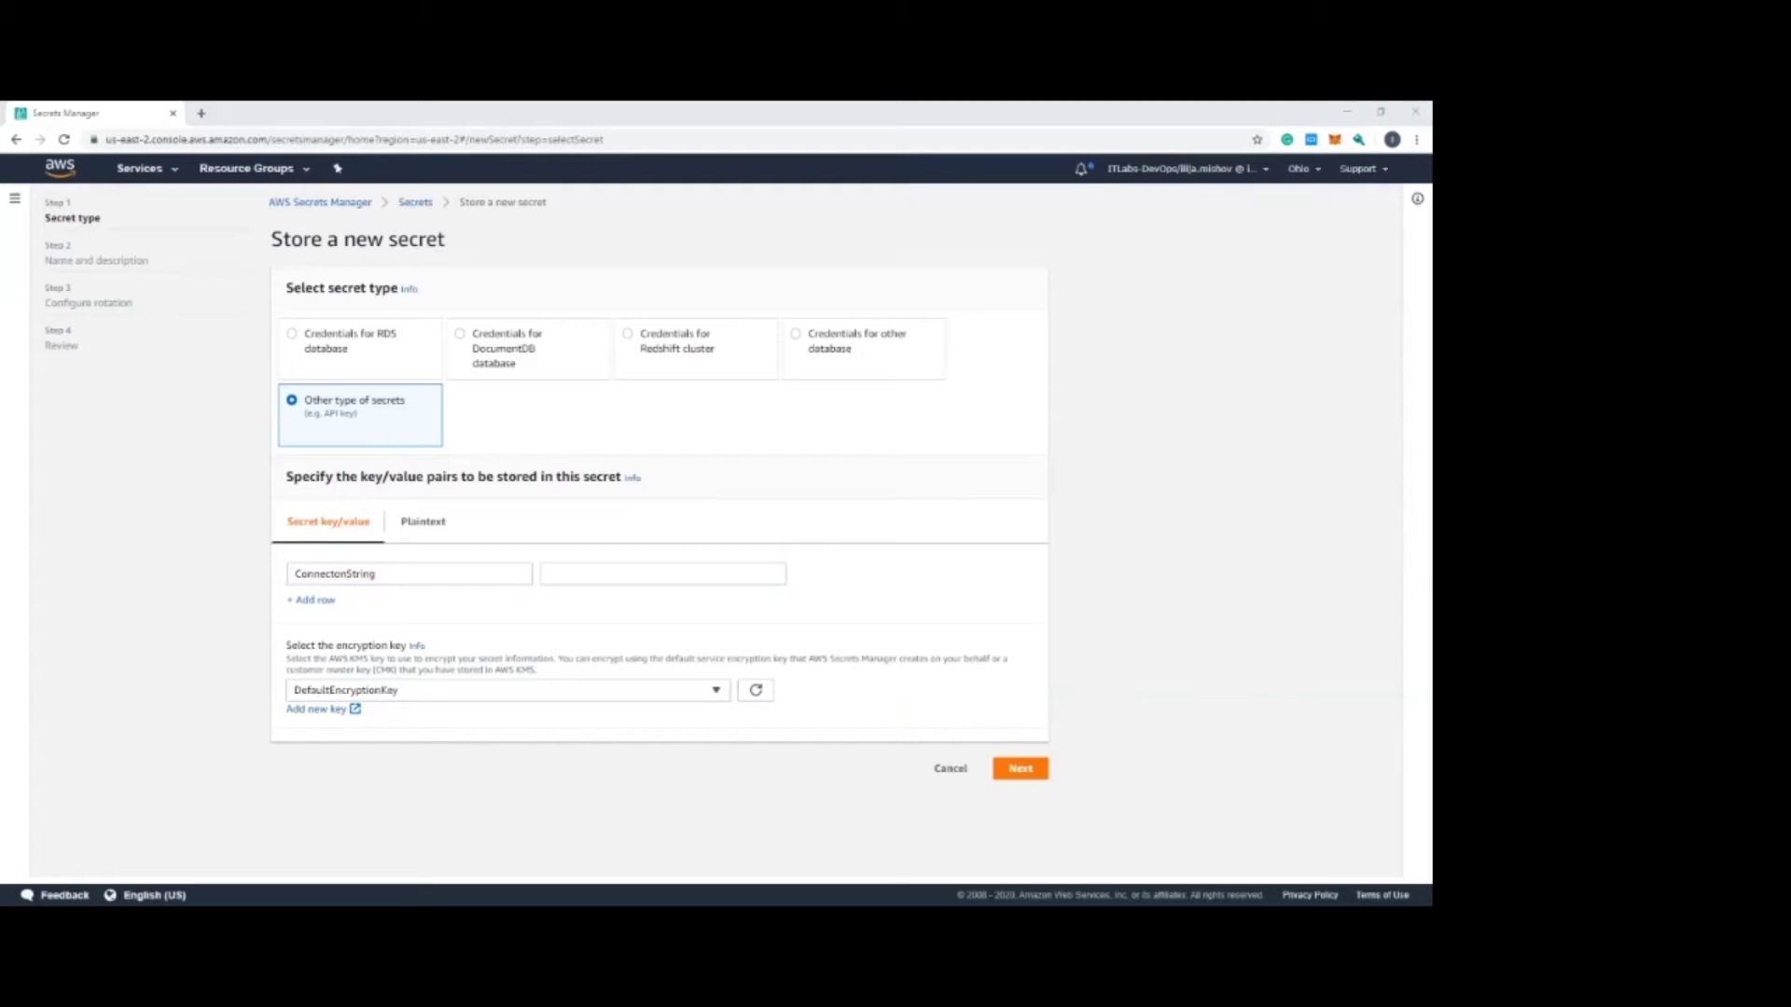
pyautogui.click(644, 574)
pyautogui.write('mongodb://127.0.0.1:27017')
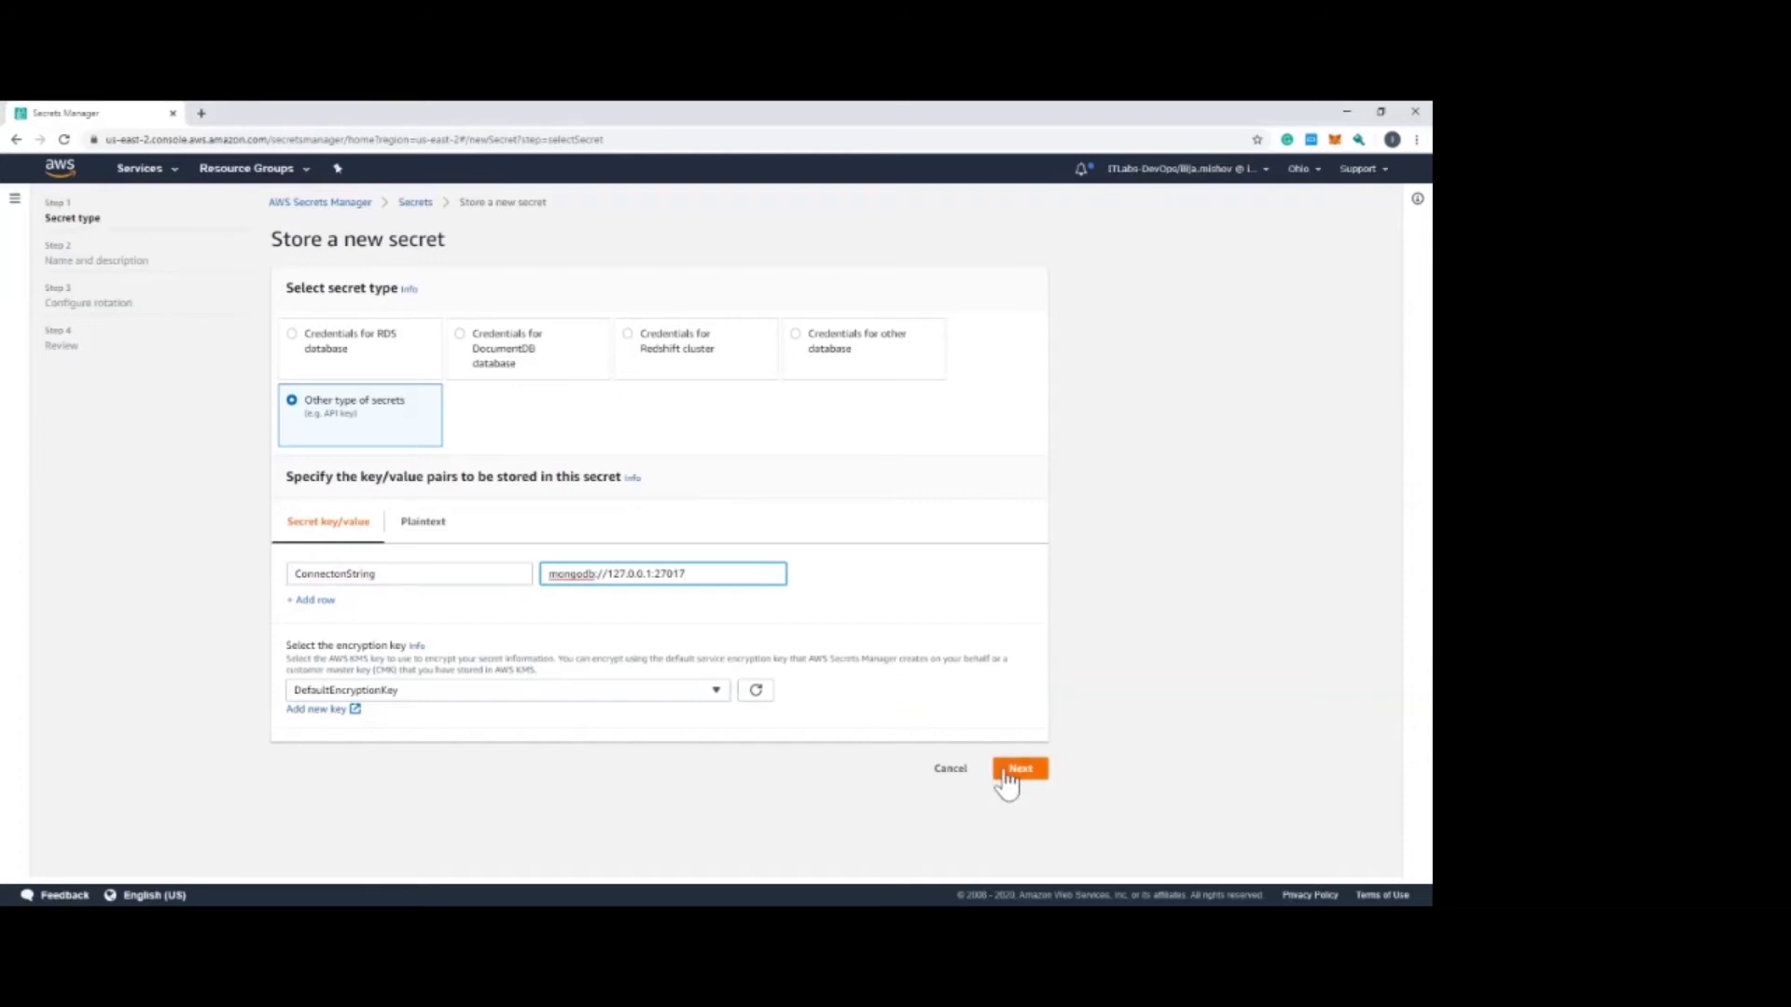
# Step: Add a second secret row with the key Database and the value mongo-tenant3
pyautogui.click(317, 602)
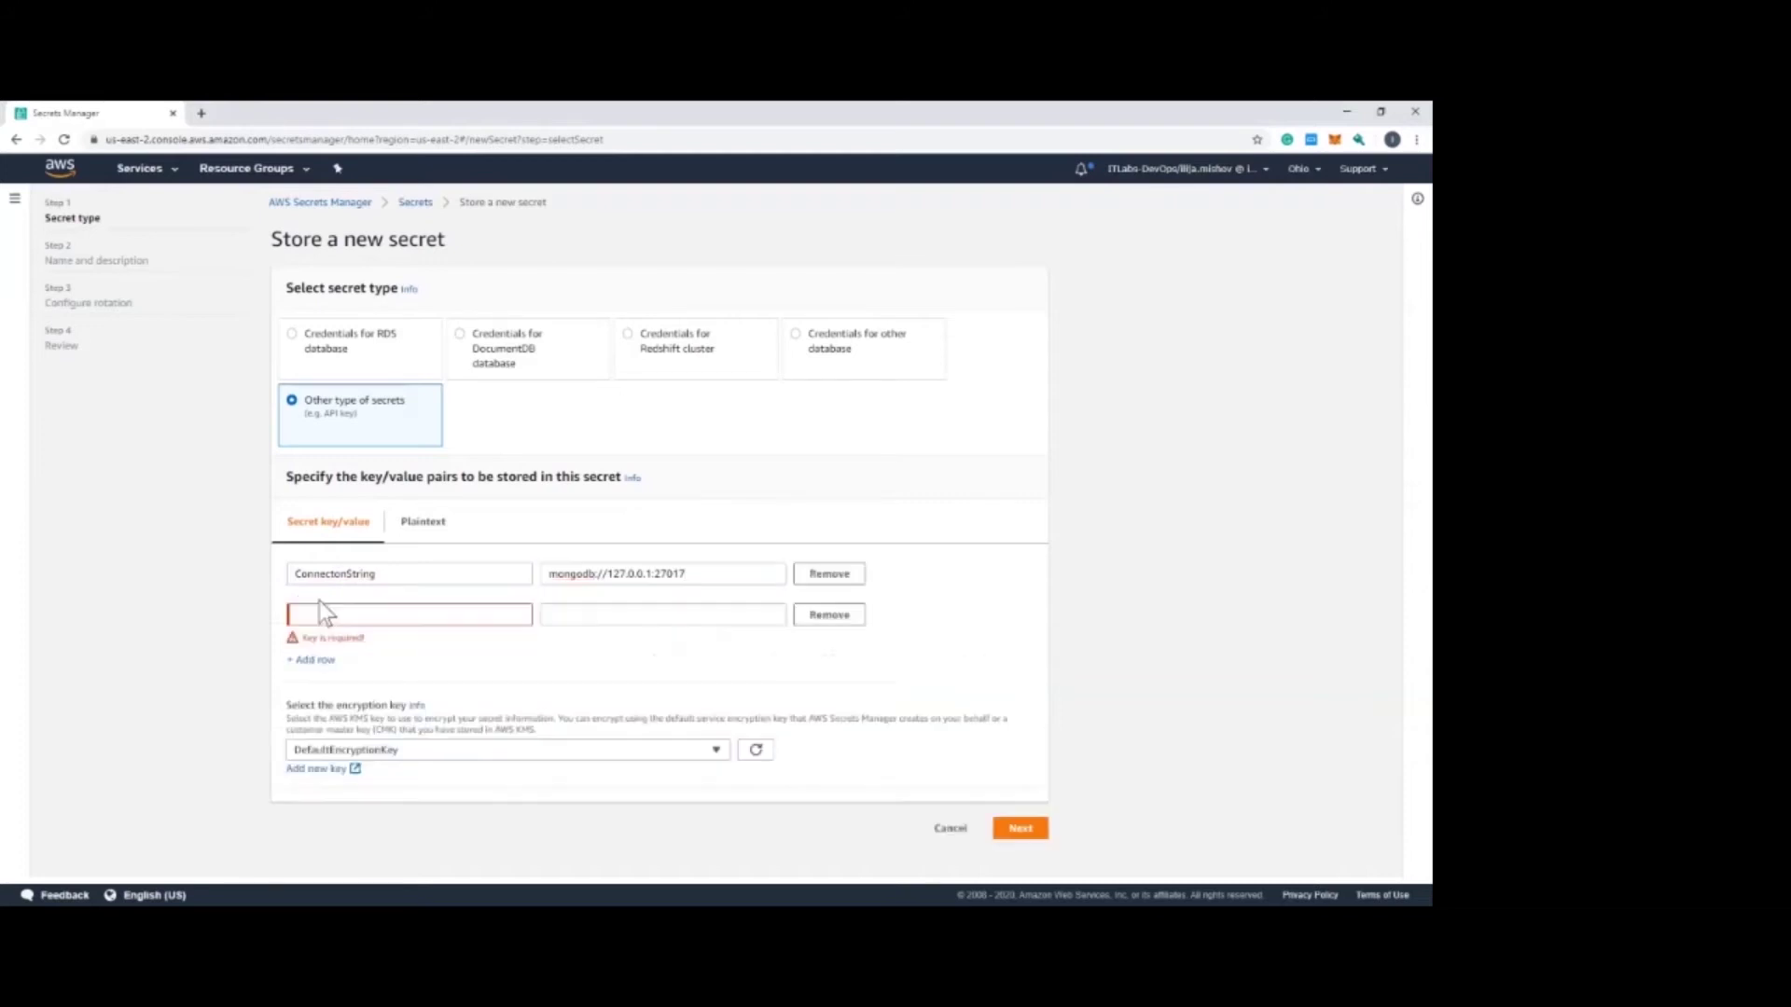
pyautogui.write('Database')
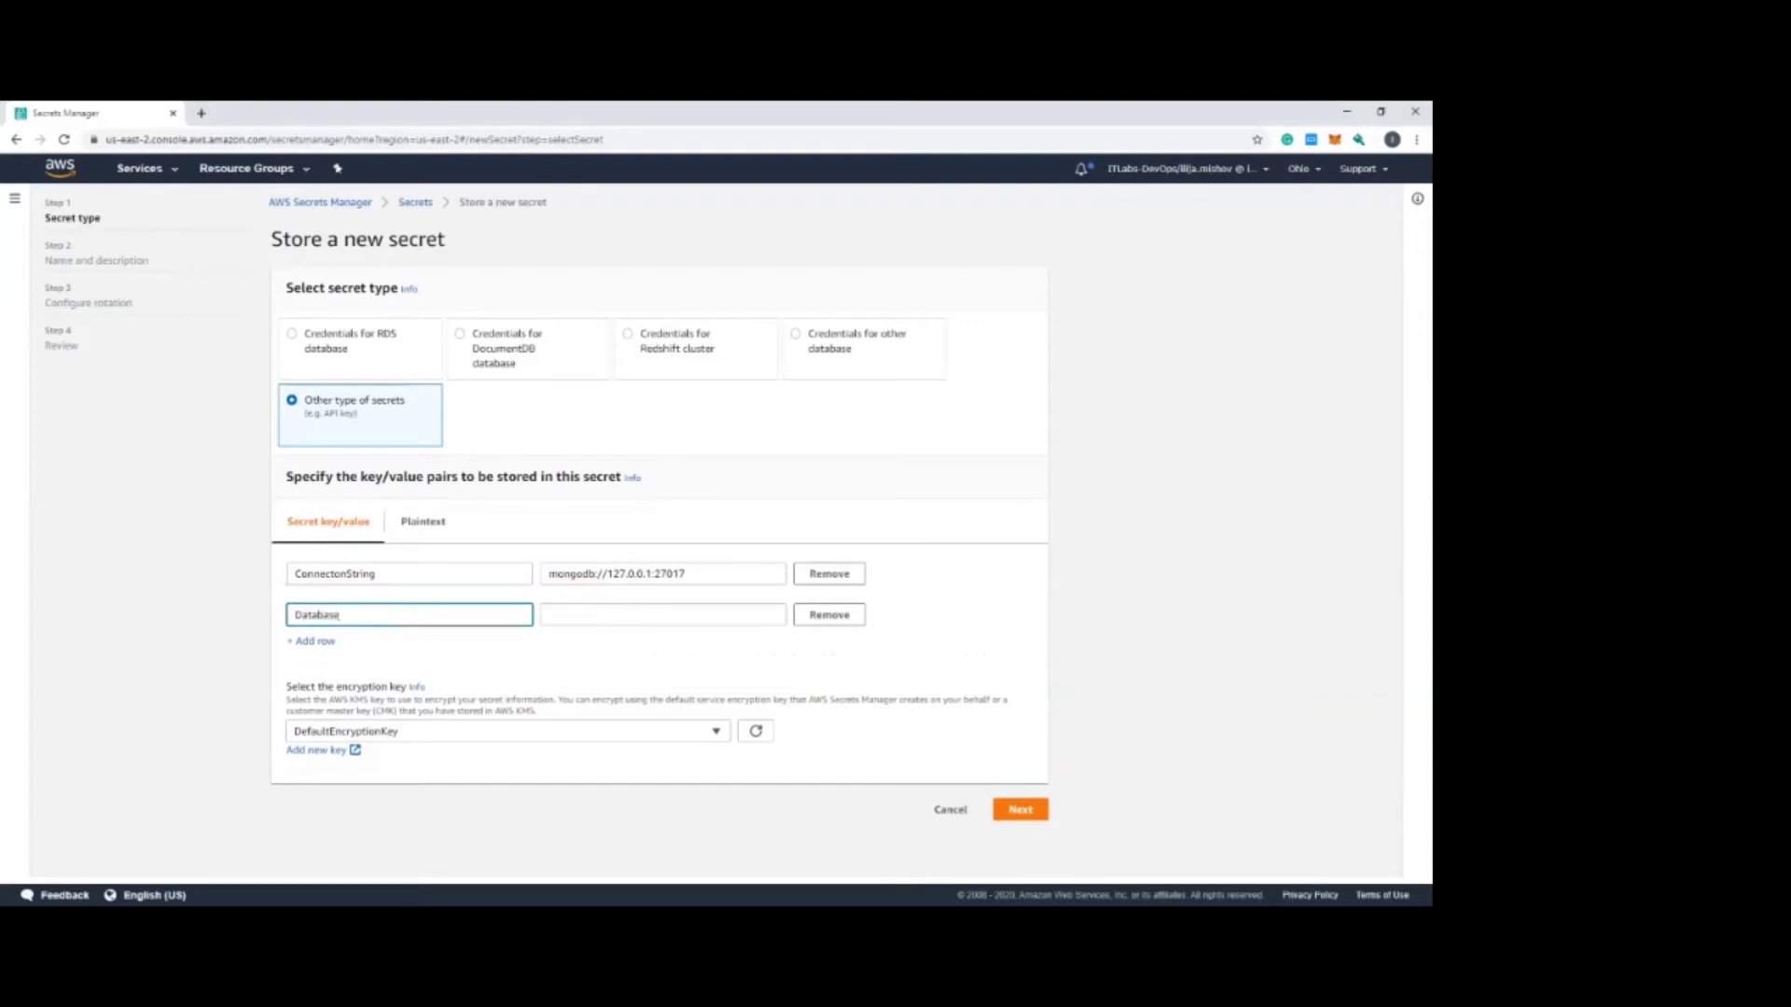
pyautogui.click(549, 615)
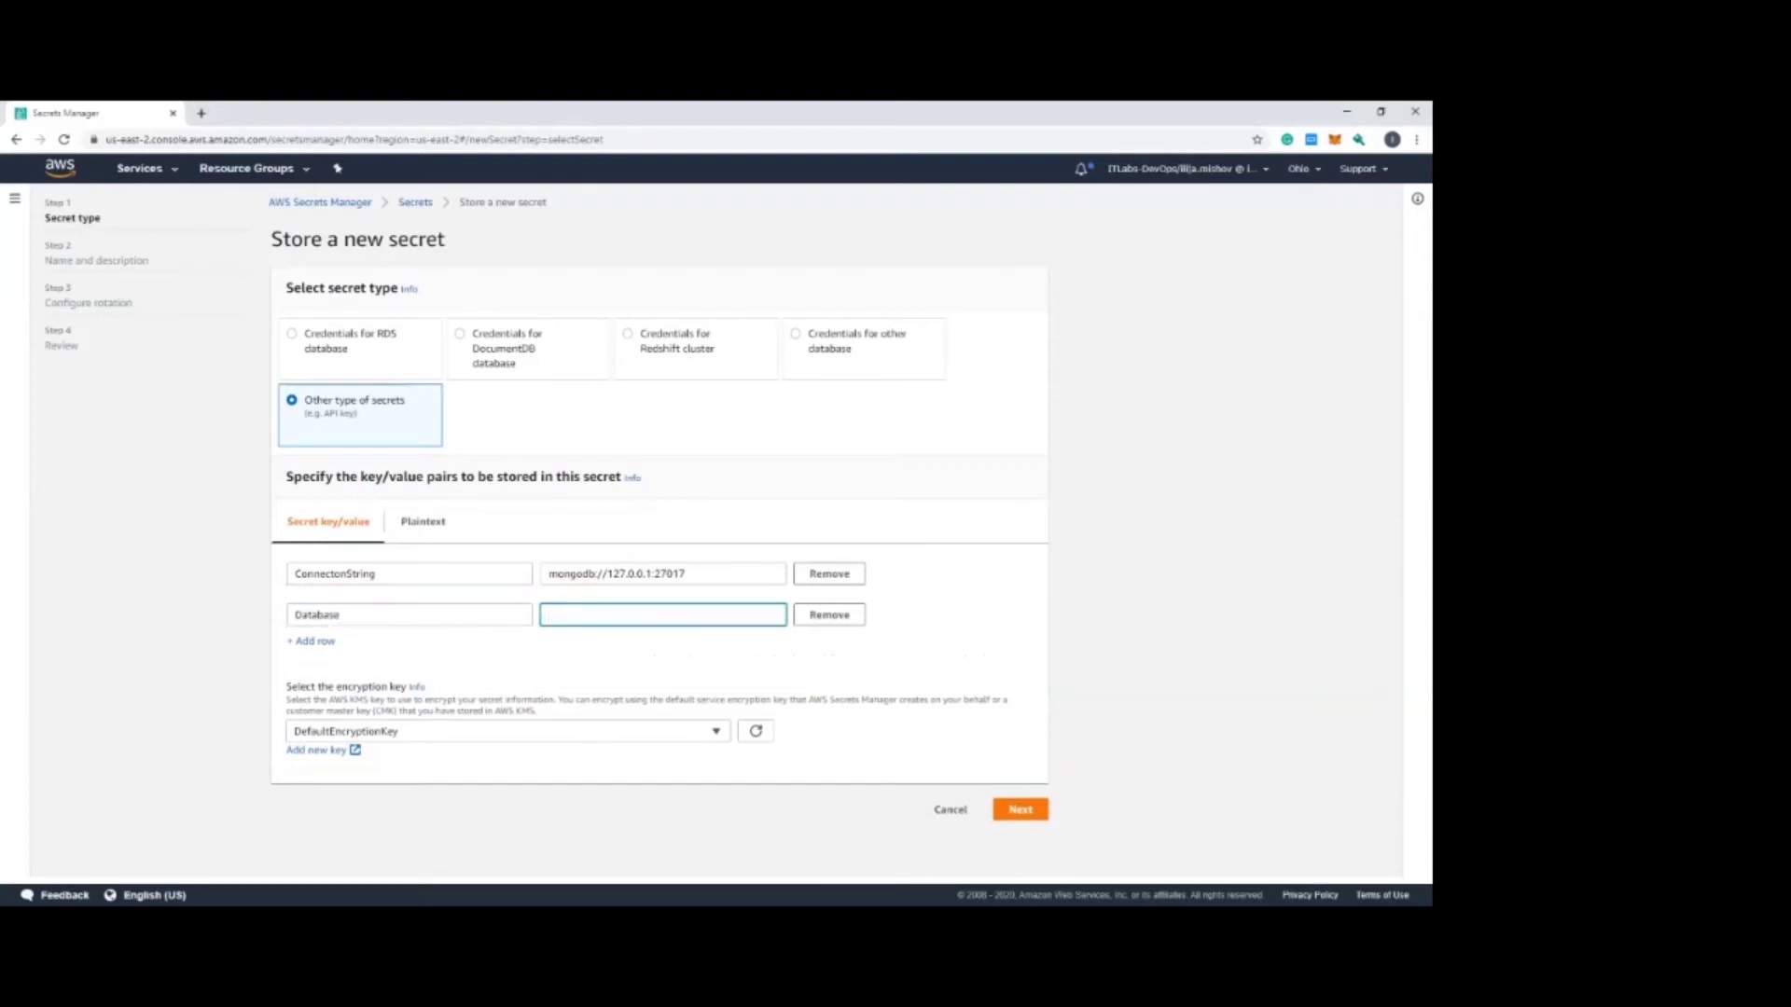
pyautogui.write('mongo-tenant3')
pyautogui.hotkey('ctrl', 'a')
pyautogui.hotkey('ctrl', 'c')
# Step: Name the secret mongo-tenant3, leave automatic rotation disabled and store it
pyautogui.click(1022, 814)
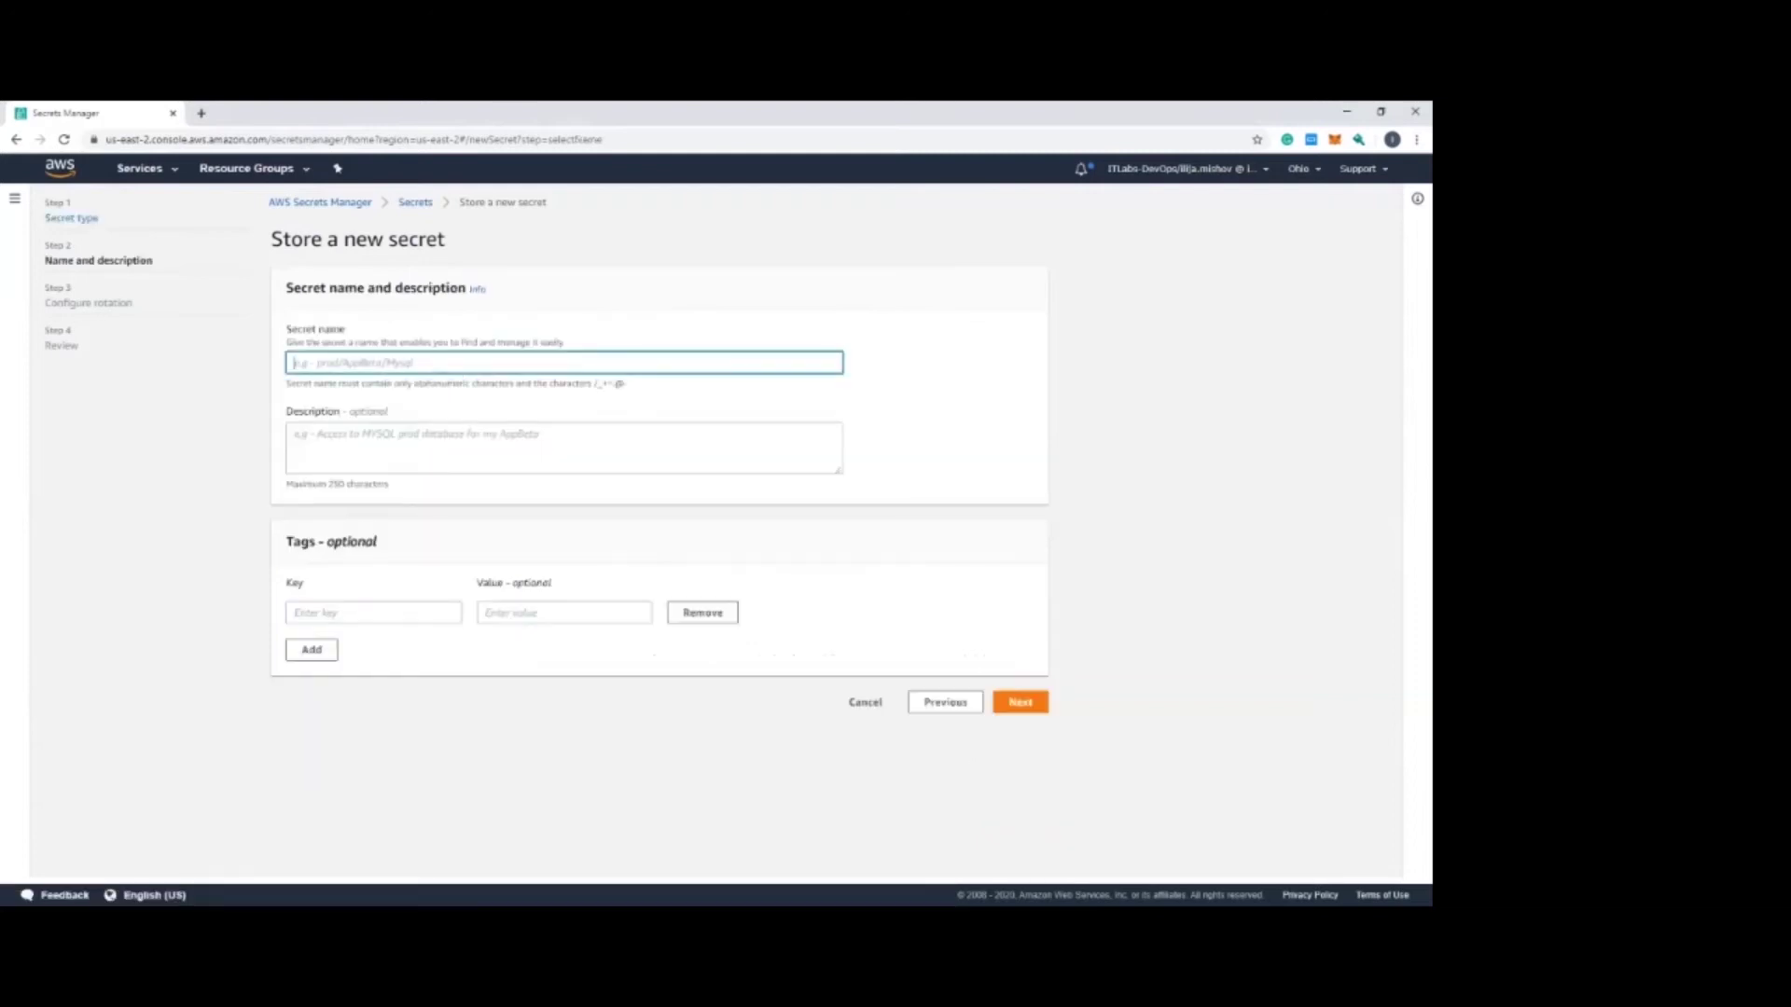
pyautogui.hotkey('ctrl', 'v')
pyautogui.click(1019, 702)
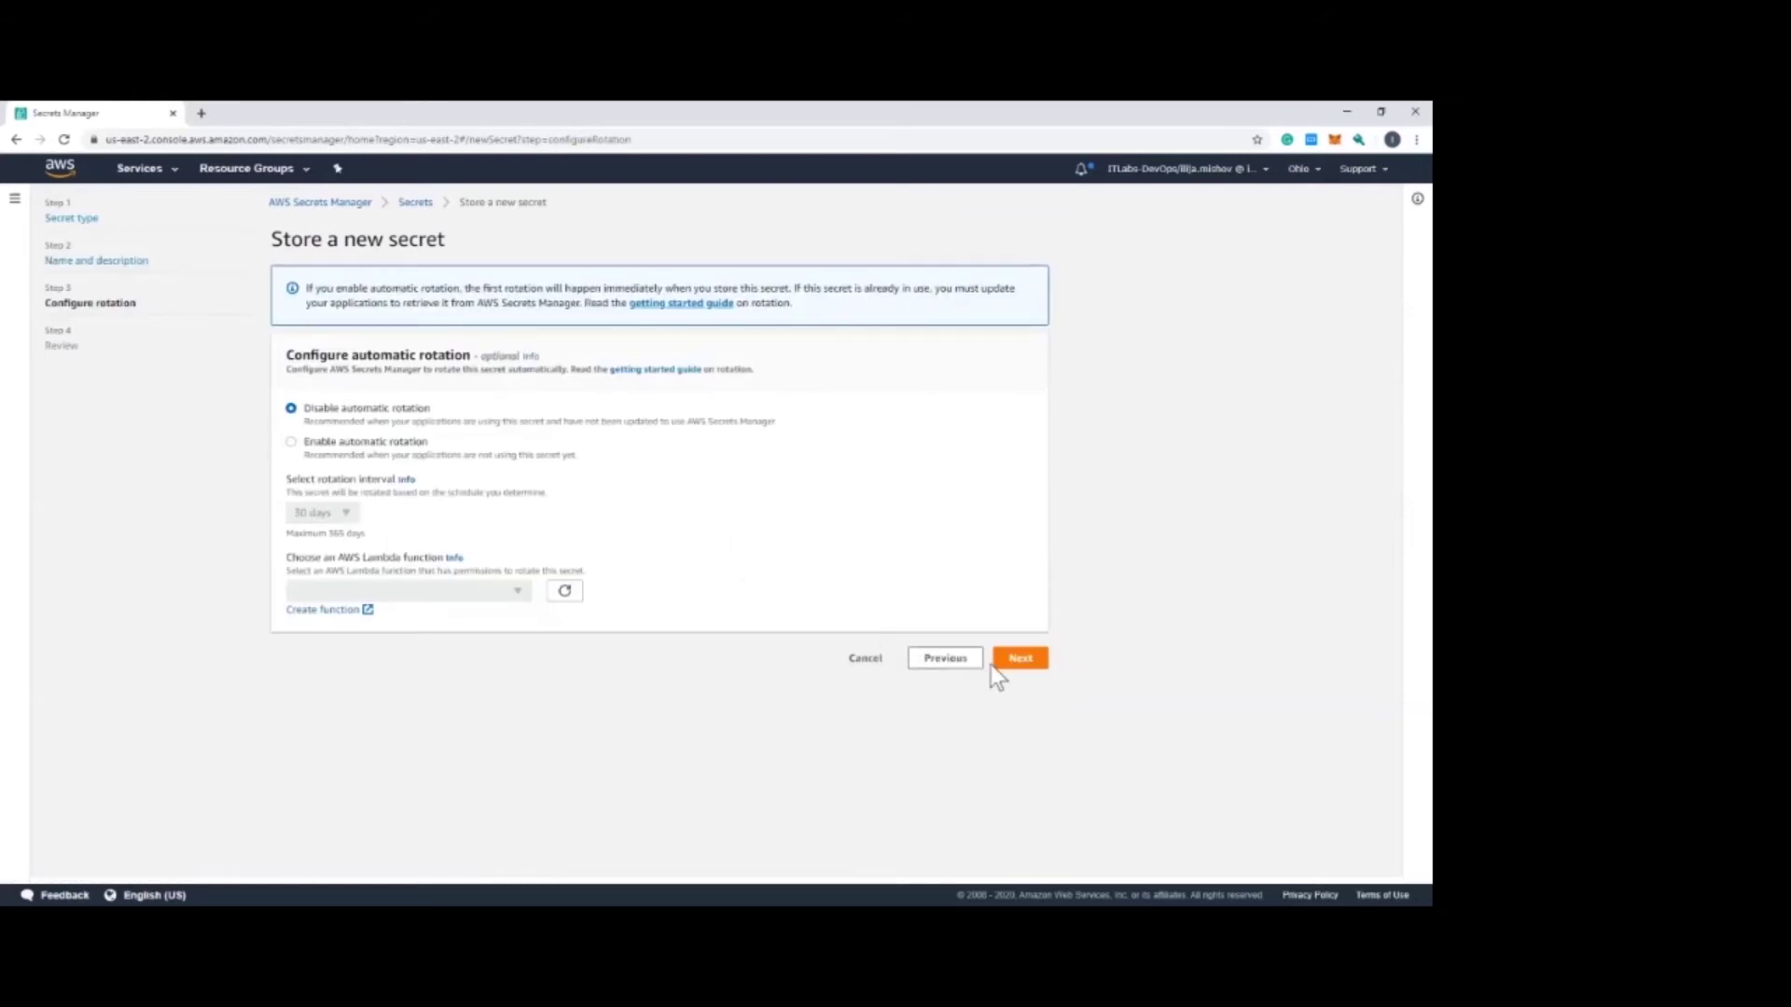
pyautogui.click(1018, 660)
pyautogui.scroll(-4, 618, 497)
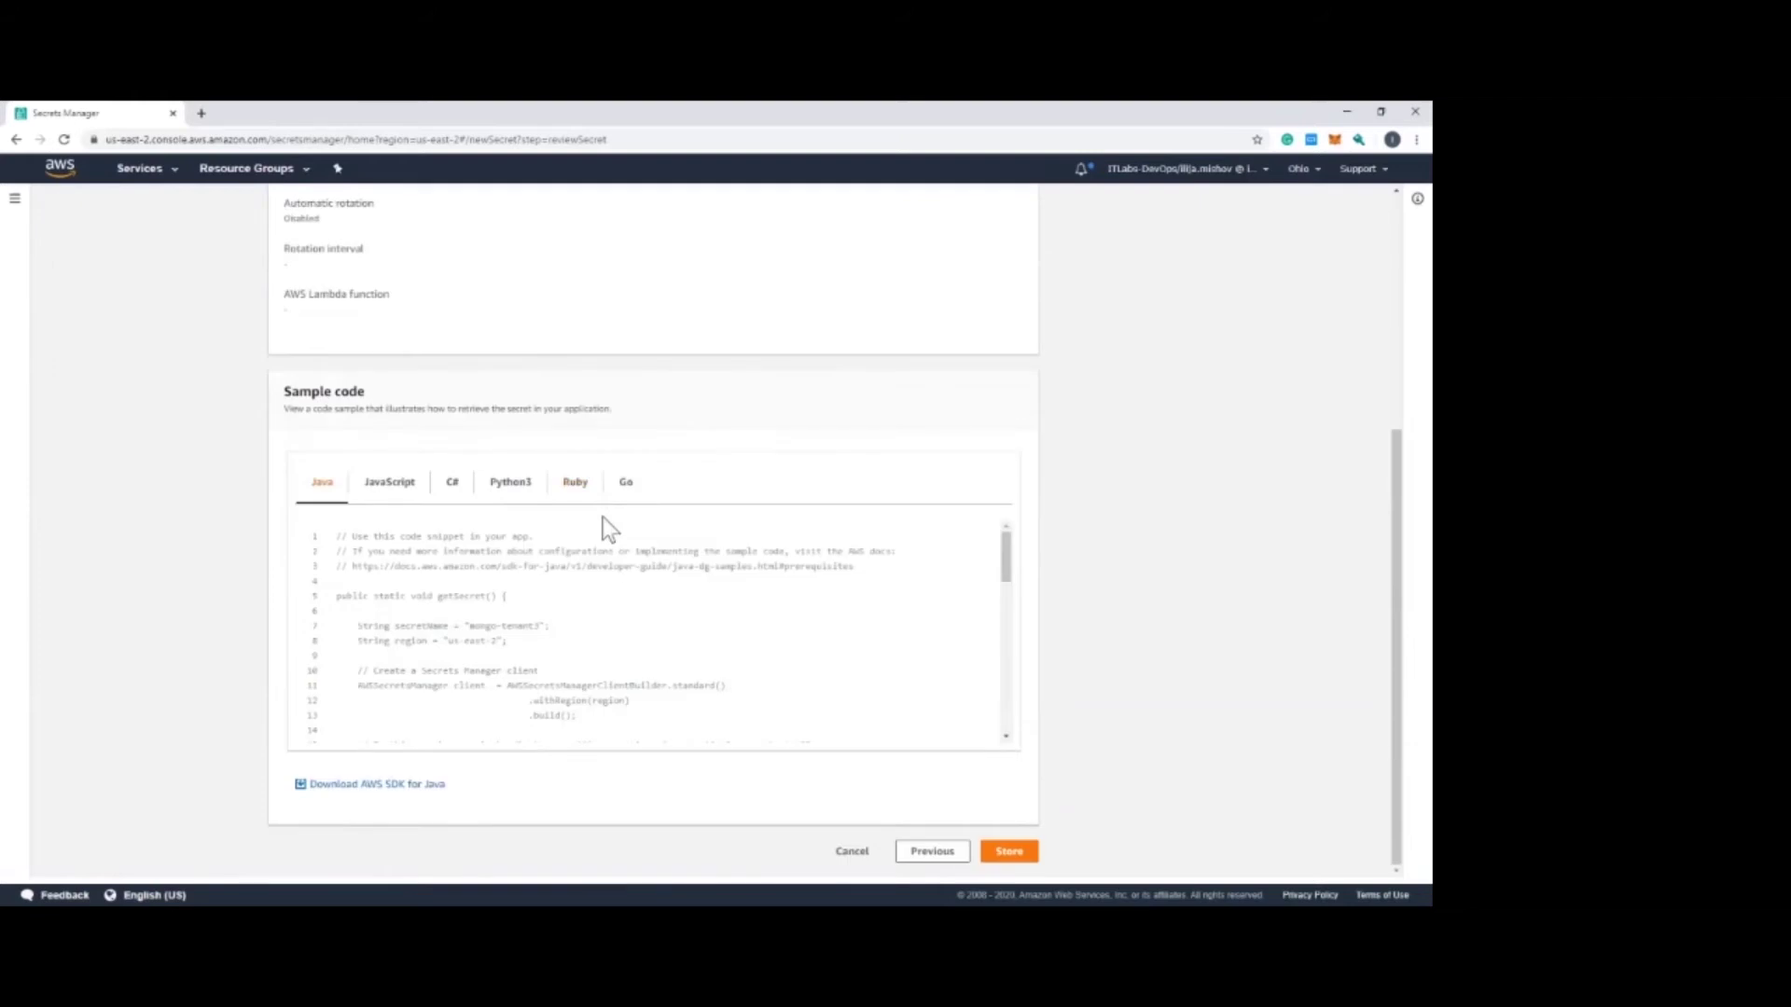
pyautogui.click(1023, 854)
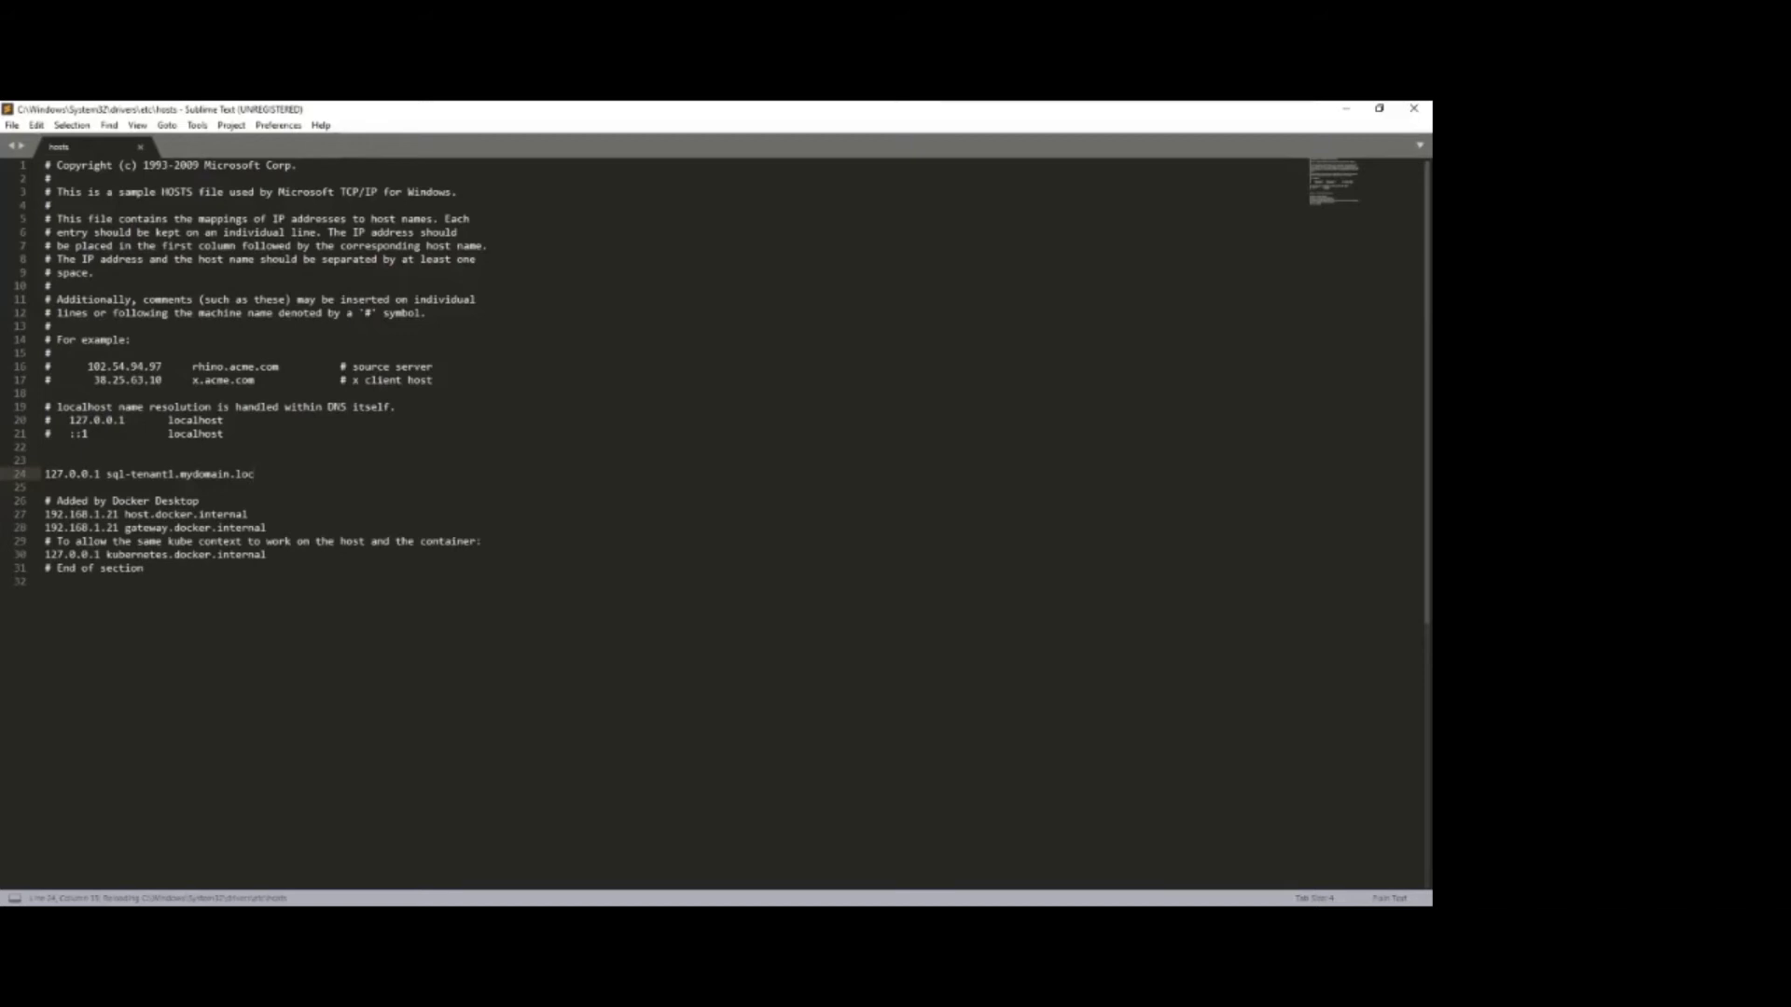
# Step: In the hosts file in Sublime Text, add the line 127.0.0.1 mongo-tenant3.mydomain.loc below the sql-tenant1 entry and save
pyautogui.press('Return')
pyautogui.write('1')
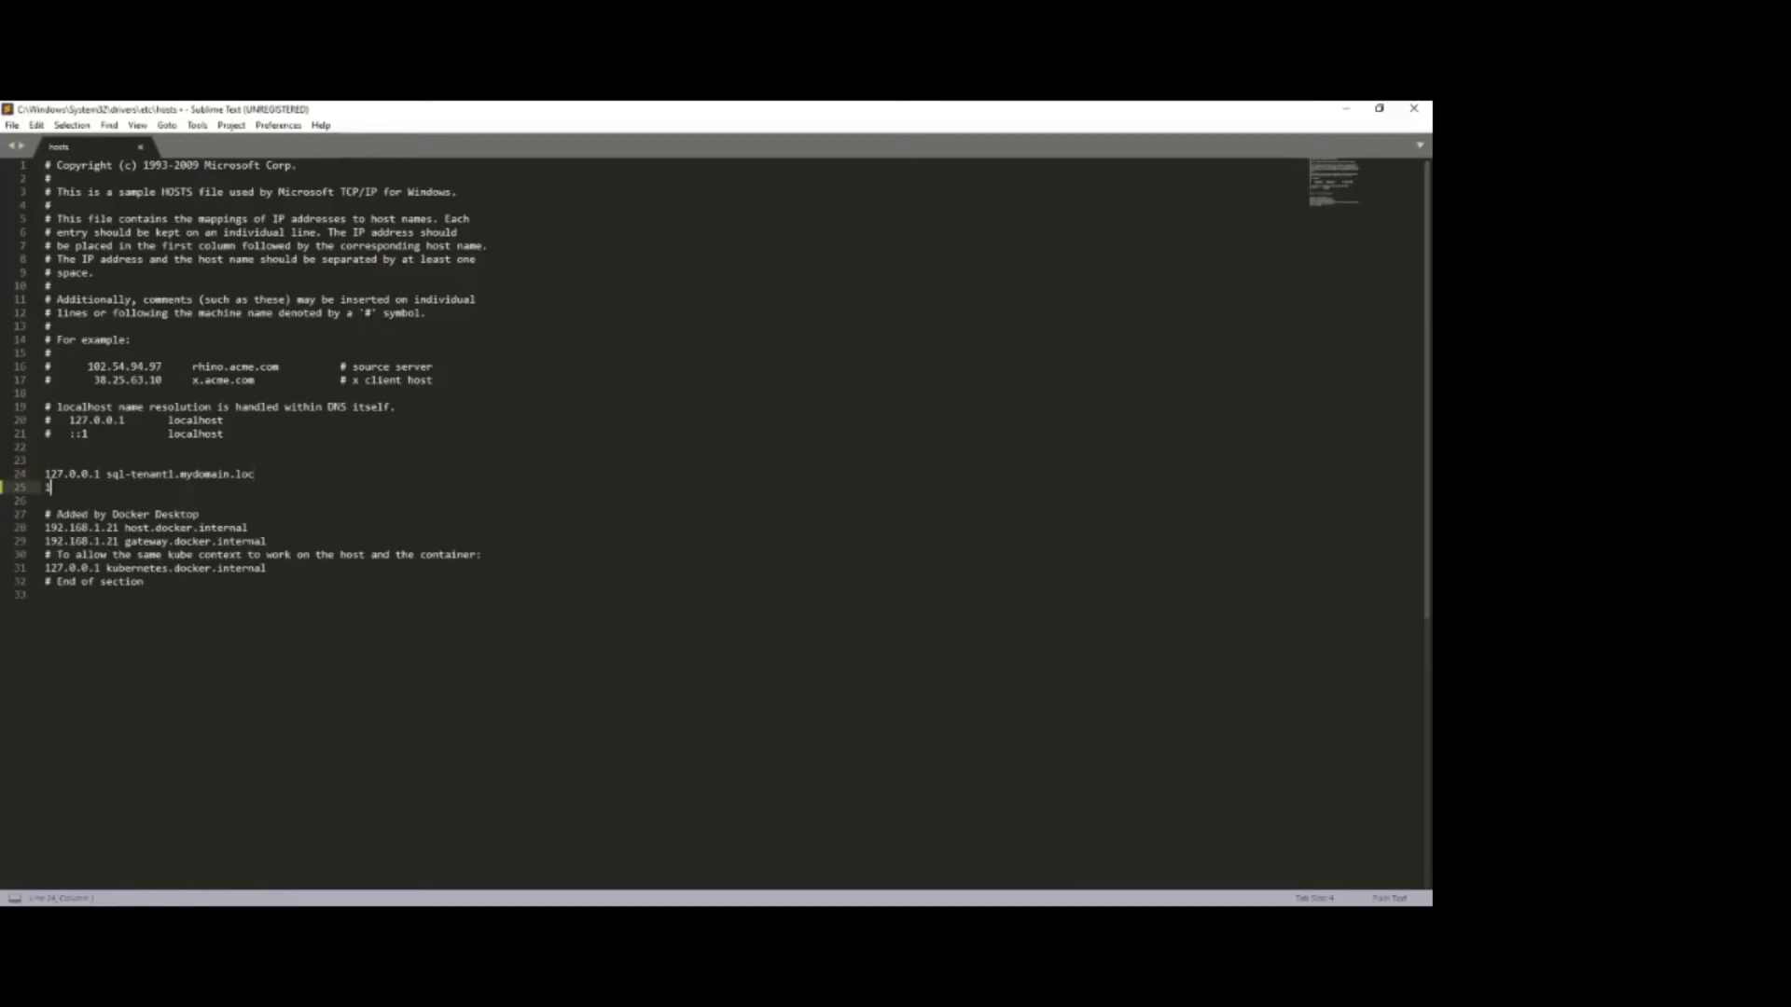
pyautogui.write('27.0.0.1 mongo-tenant3.mydomain.loc')
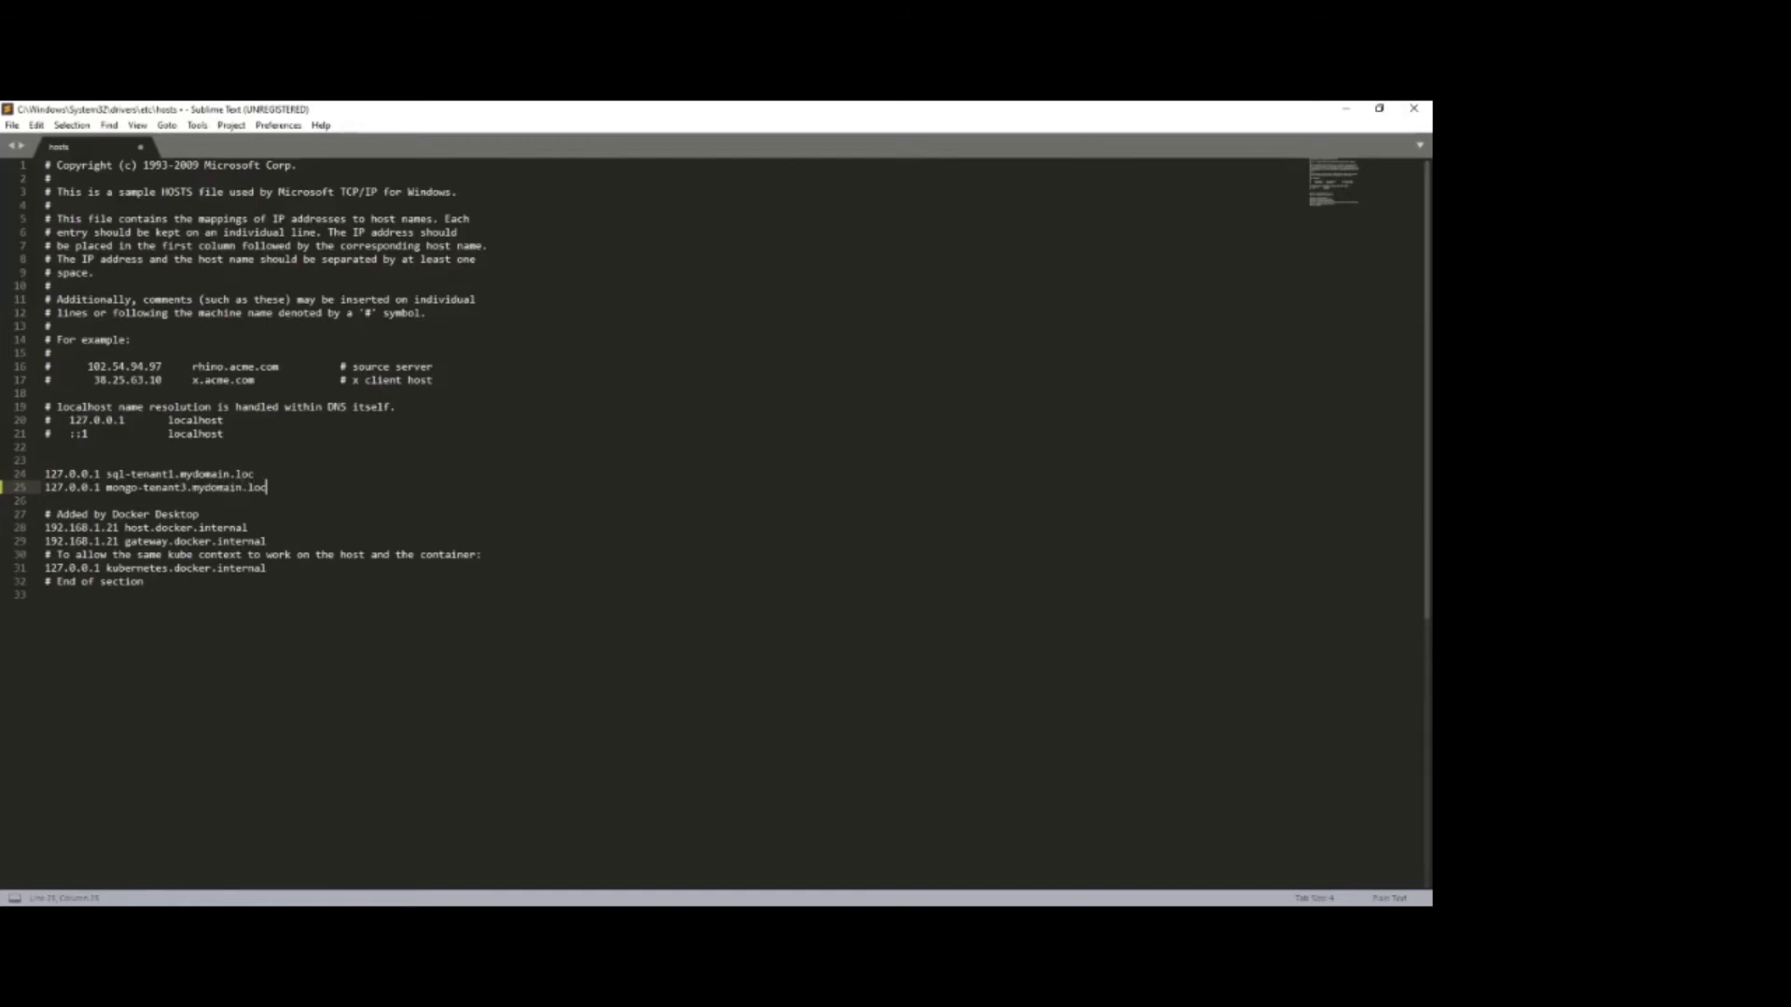
pyautogui.hotkey('ctrl', 's')
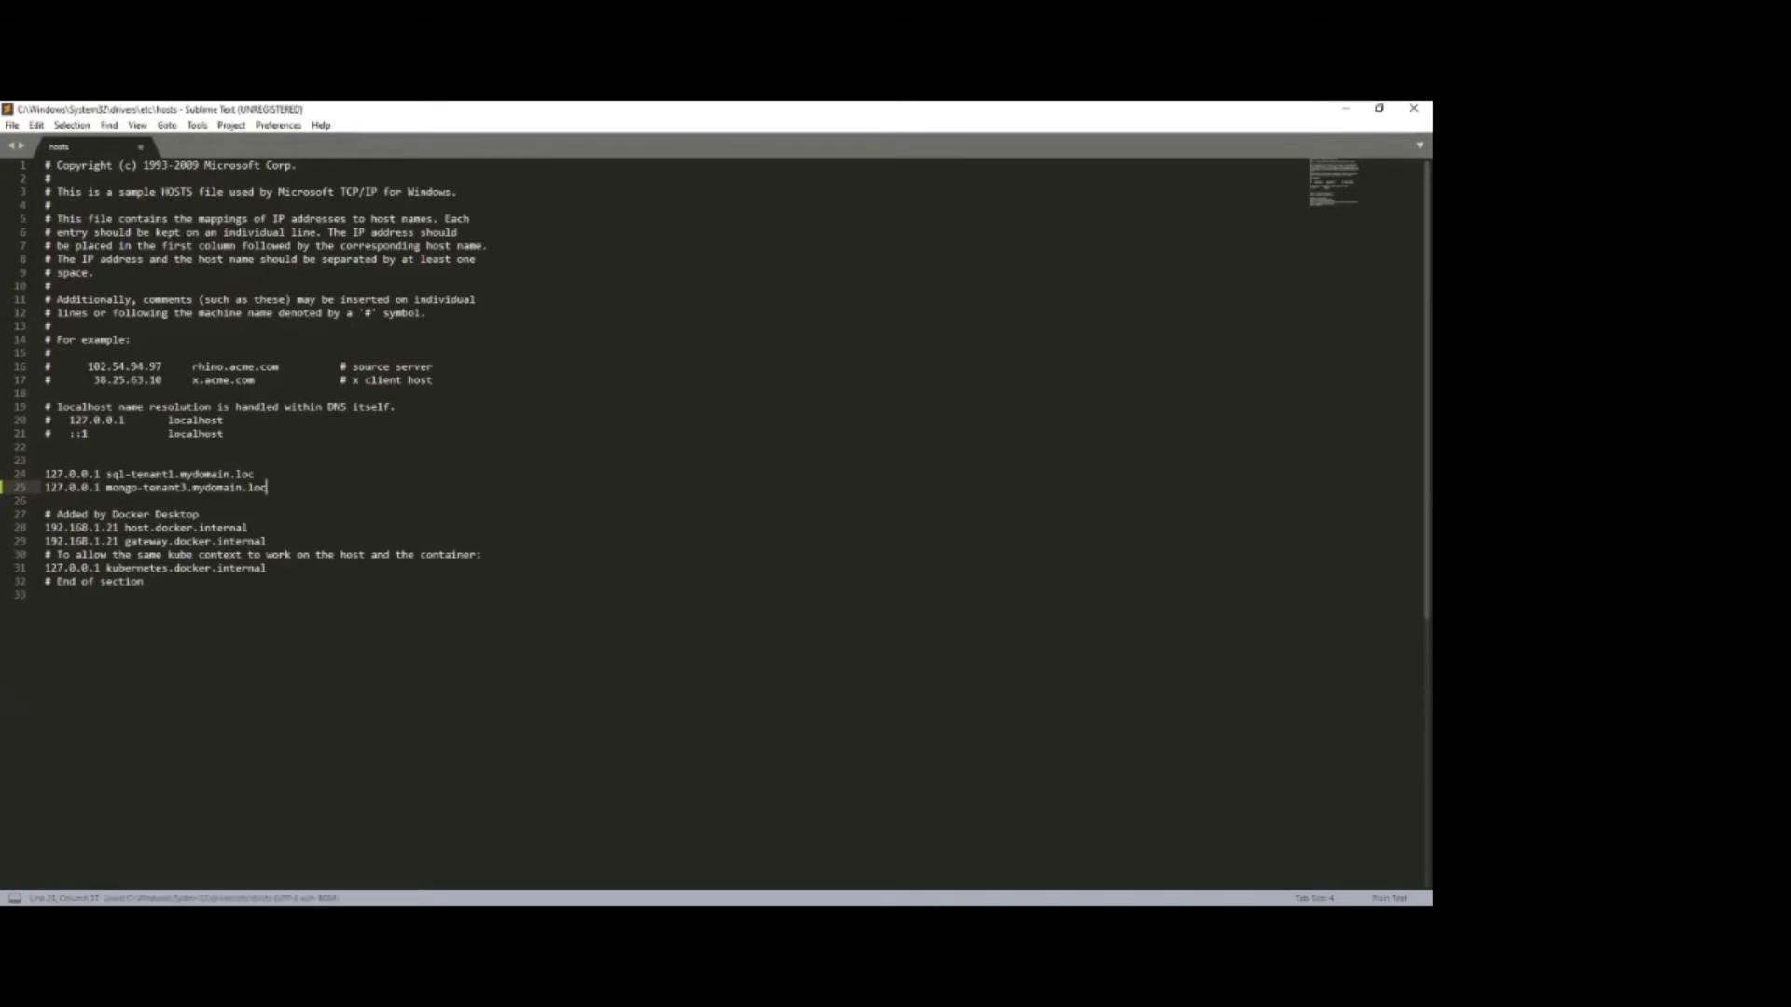
# Step: Copy the host name mongo-tenant3.mydomain.loc from the hosts file
pyautogui.hotkey('alt', 'Tab')
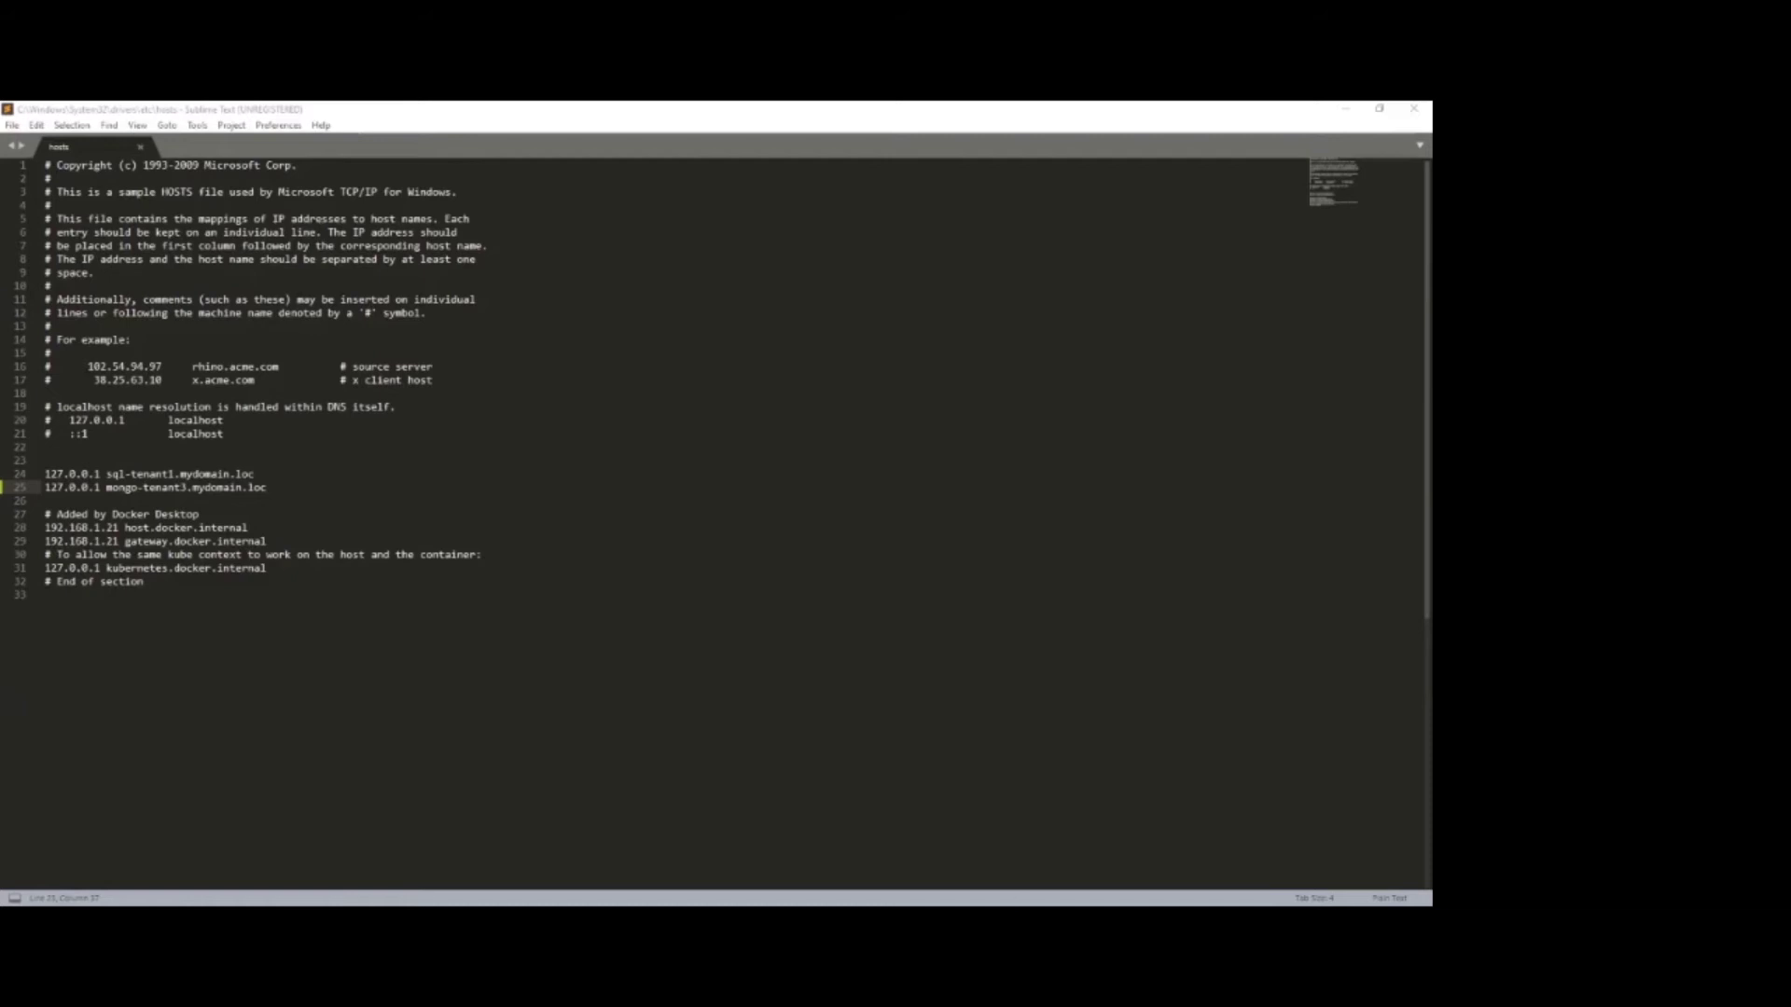
pyautogui.moveTo(106, 486); pyautogui.dragTo(267, 487)
pyautogui.hotkey('ctrl', 'c')
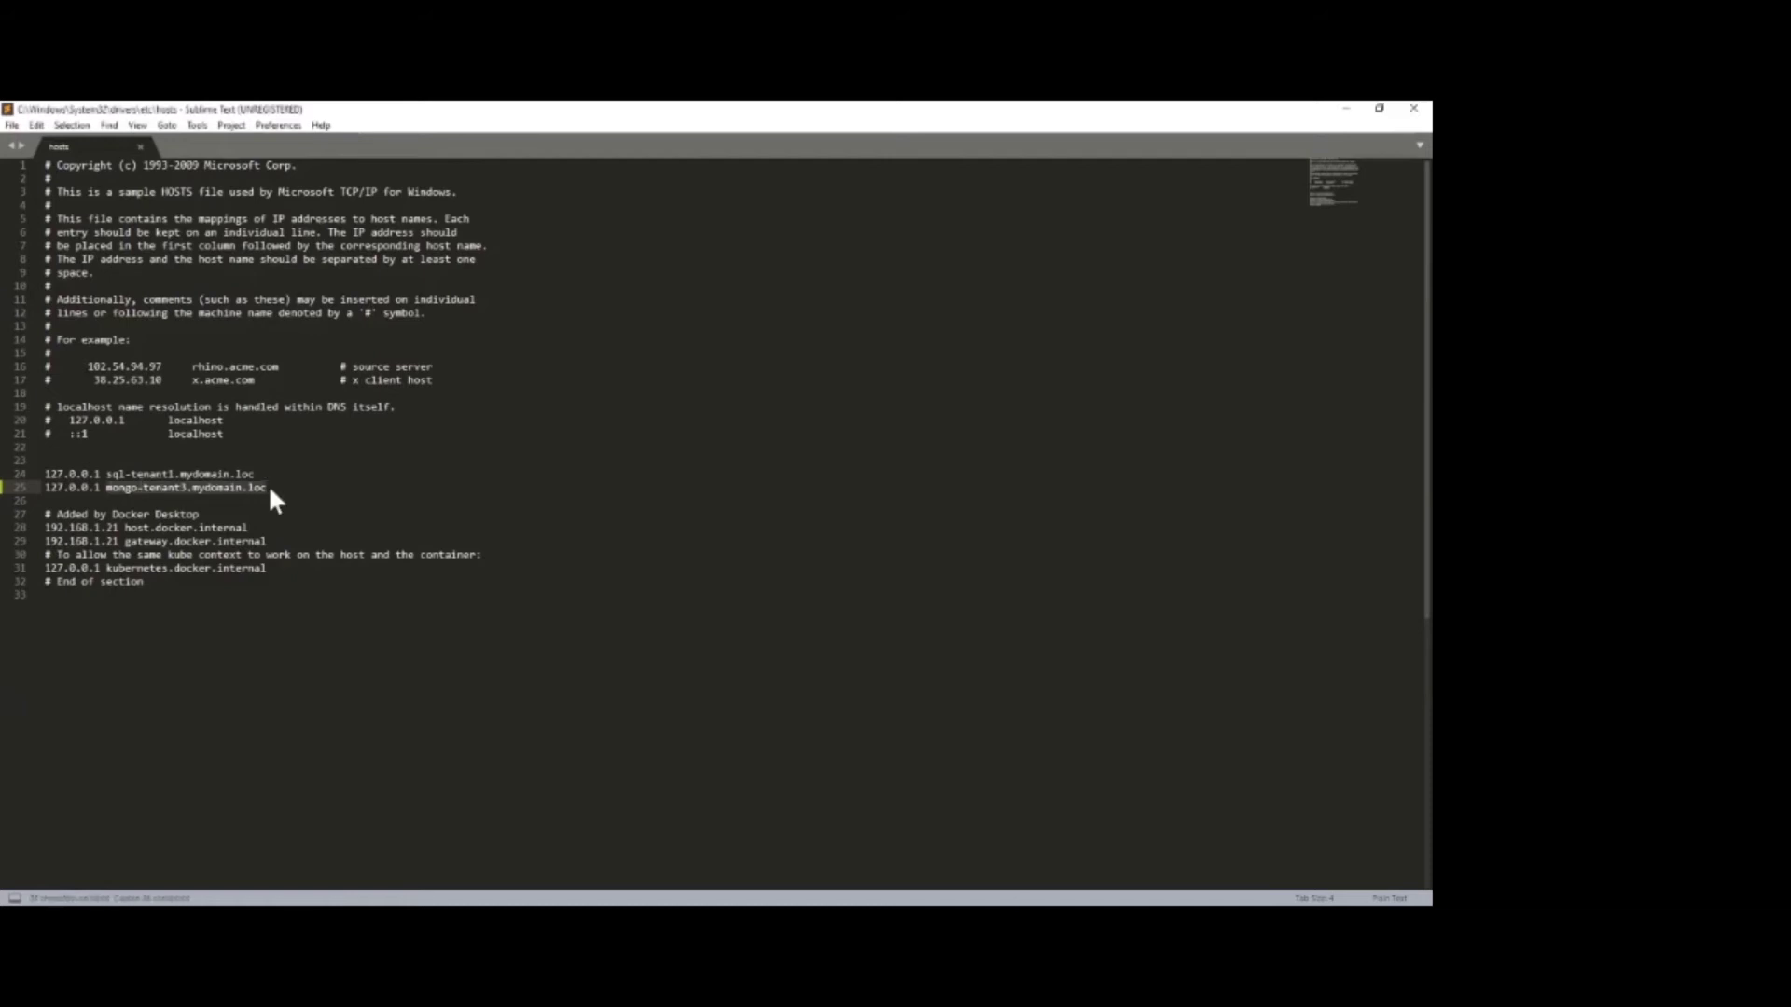
pyautogui.click(269, 486)
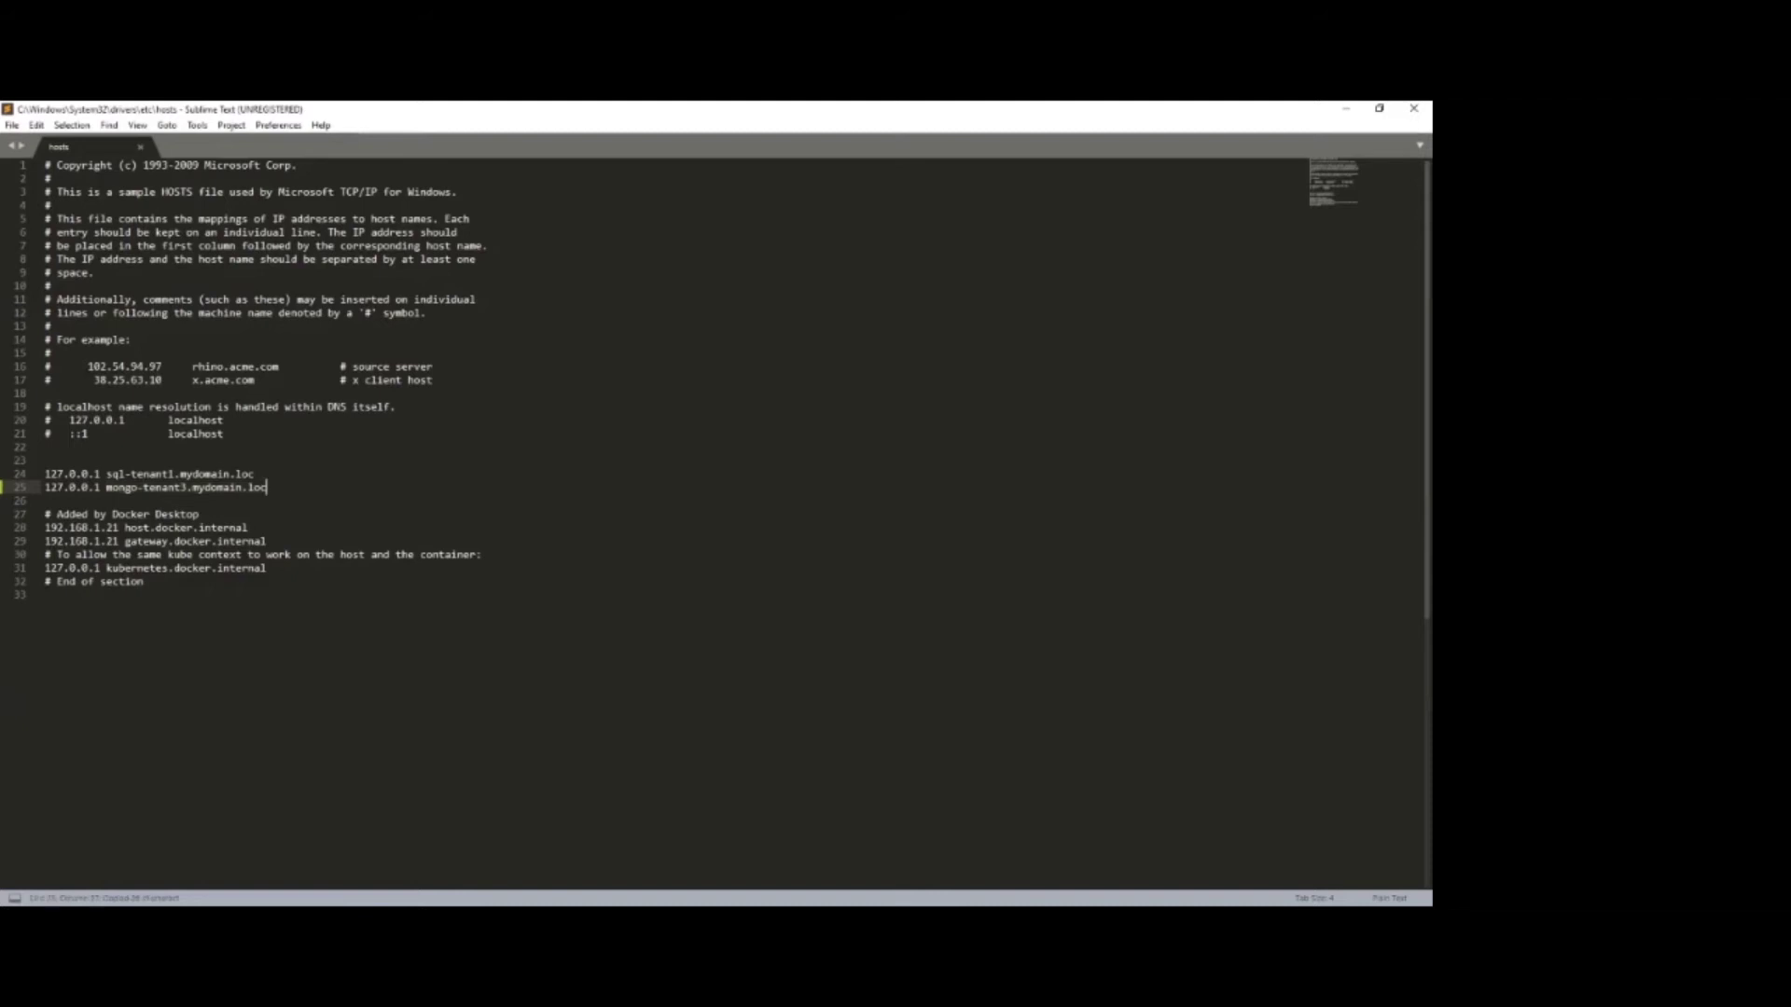
pyautogui.hotkey('alt', 'Tab')
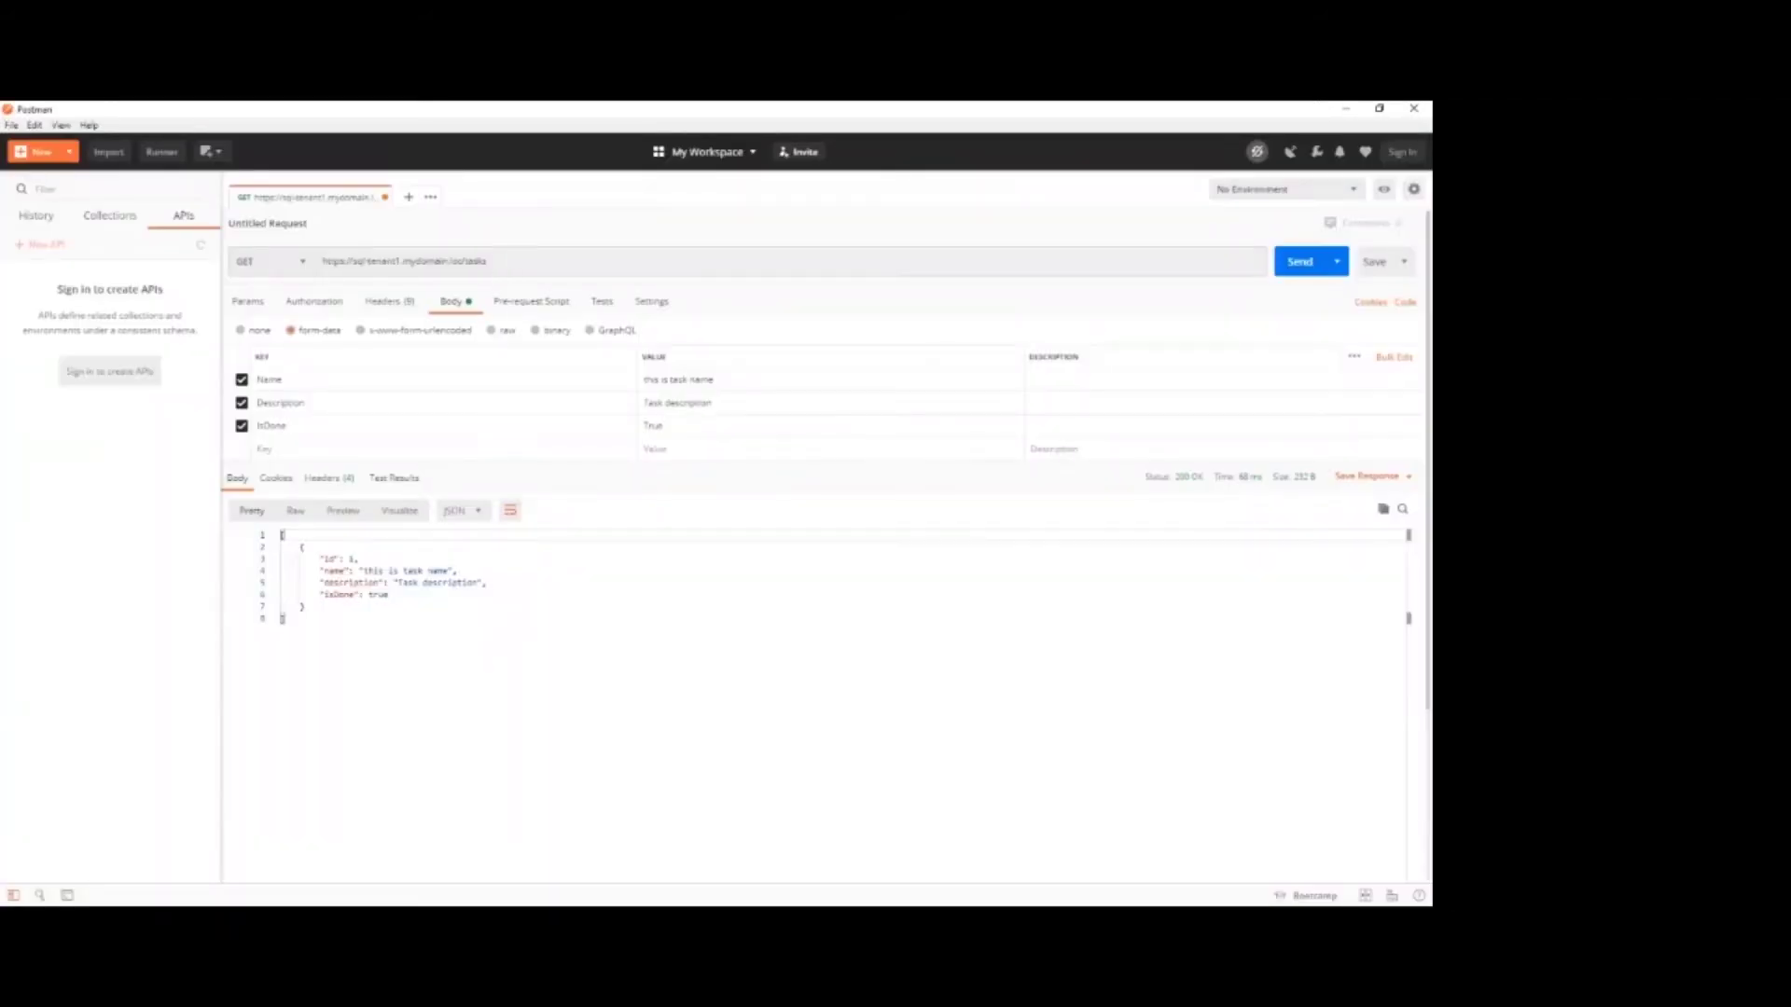
pyautogui.moveTo(487, 262); pyautogui.dragTo(357, 261)
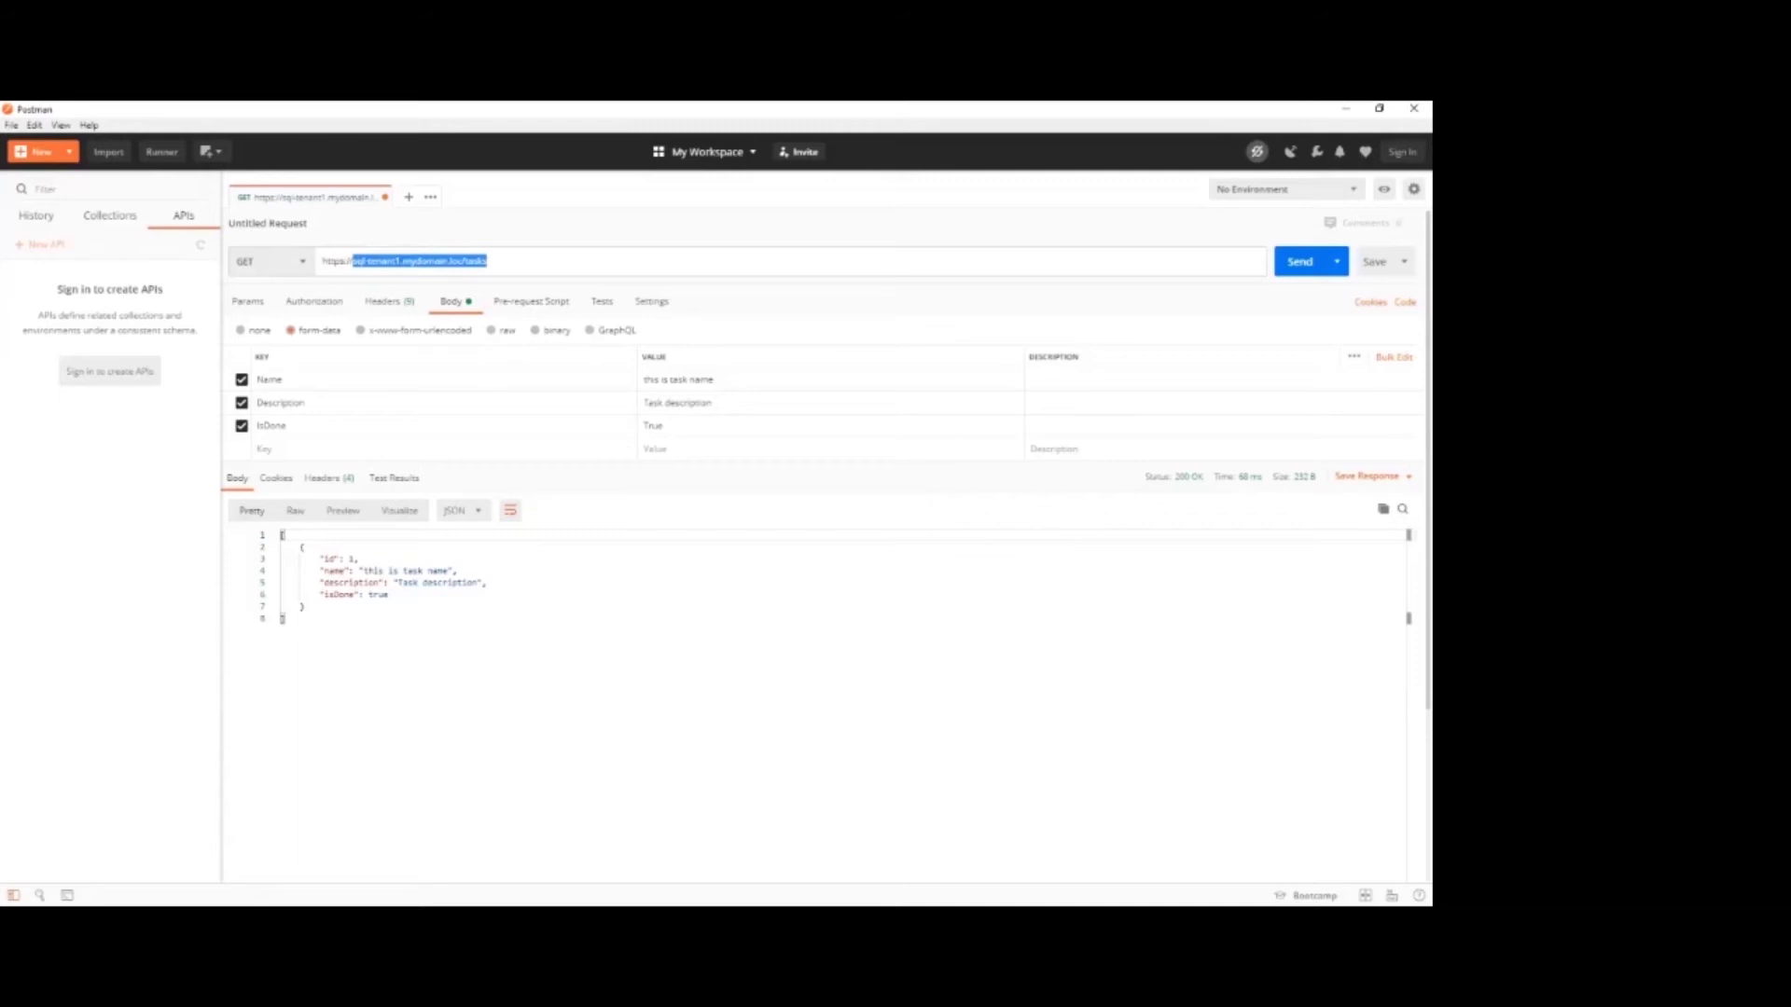
pyautogui.hotkey('ctrl', 'v')
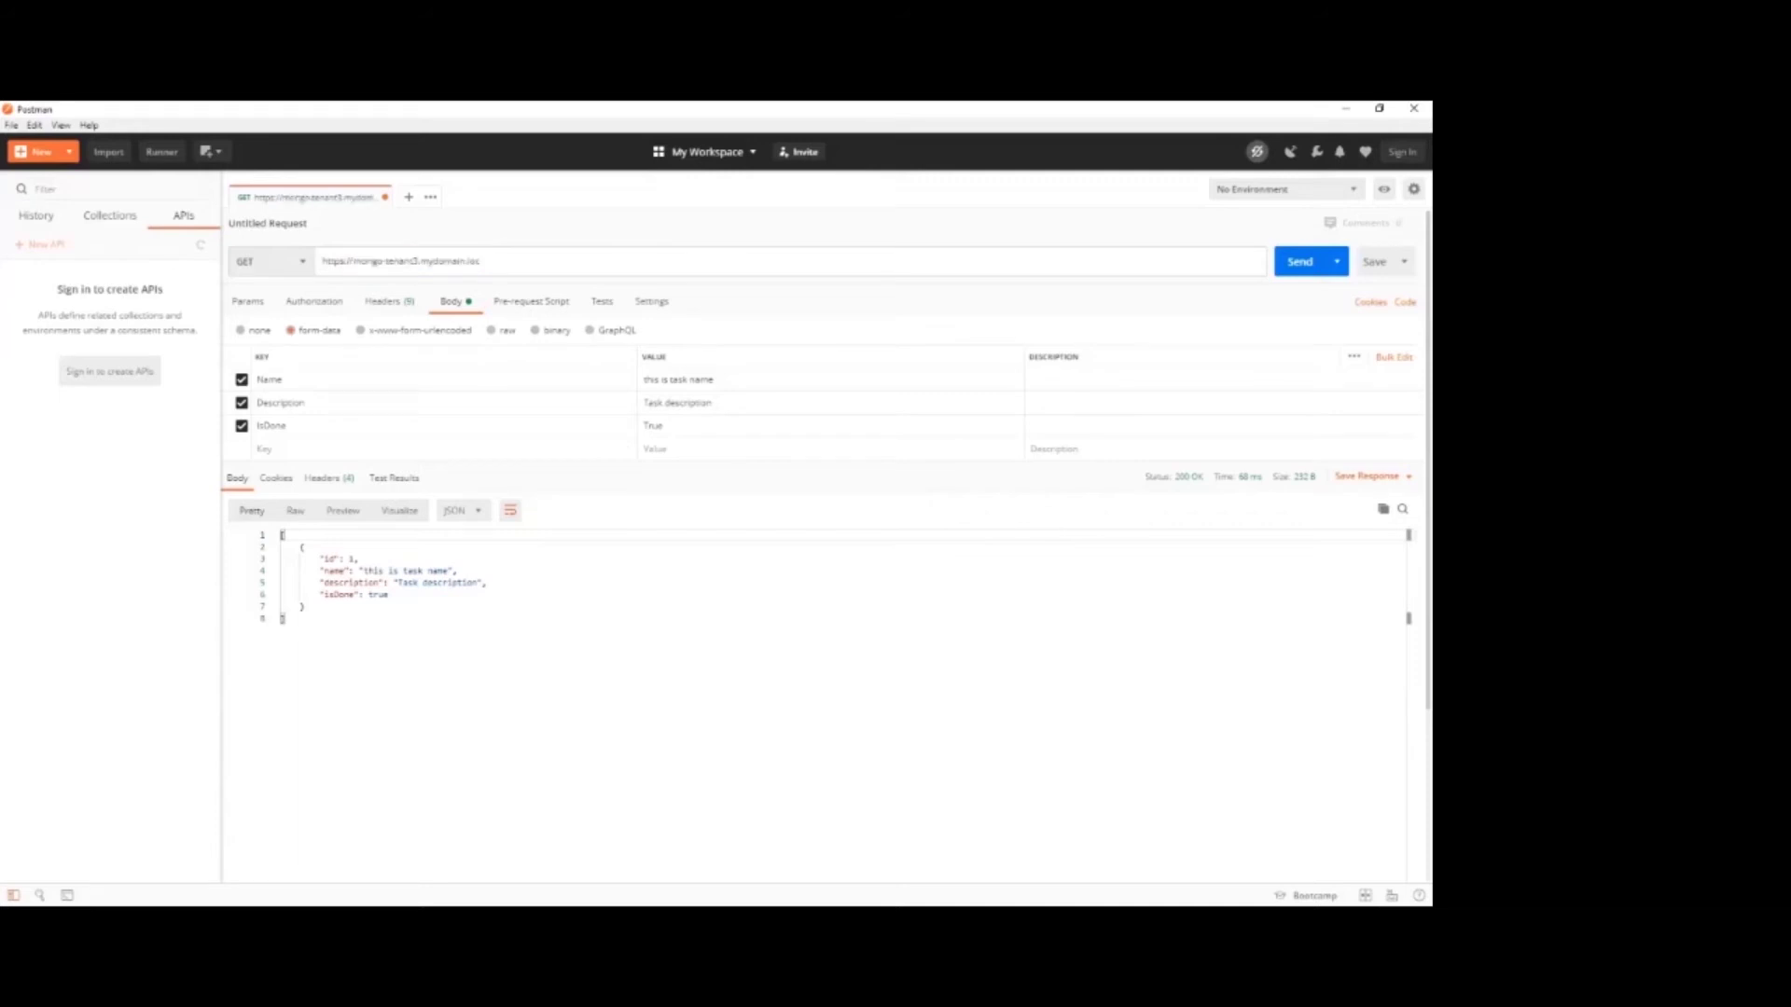
pyautogui.write('/tasks')
pyautogui.click(1296, 265)
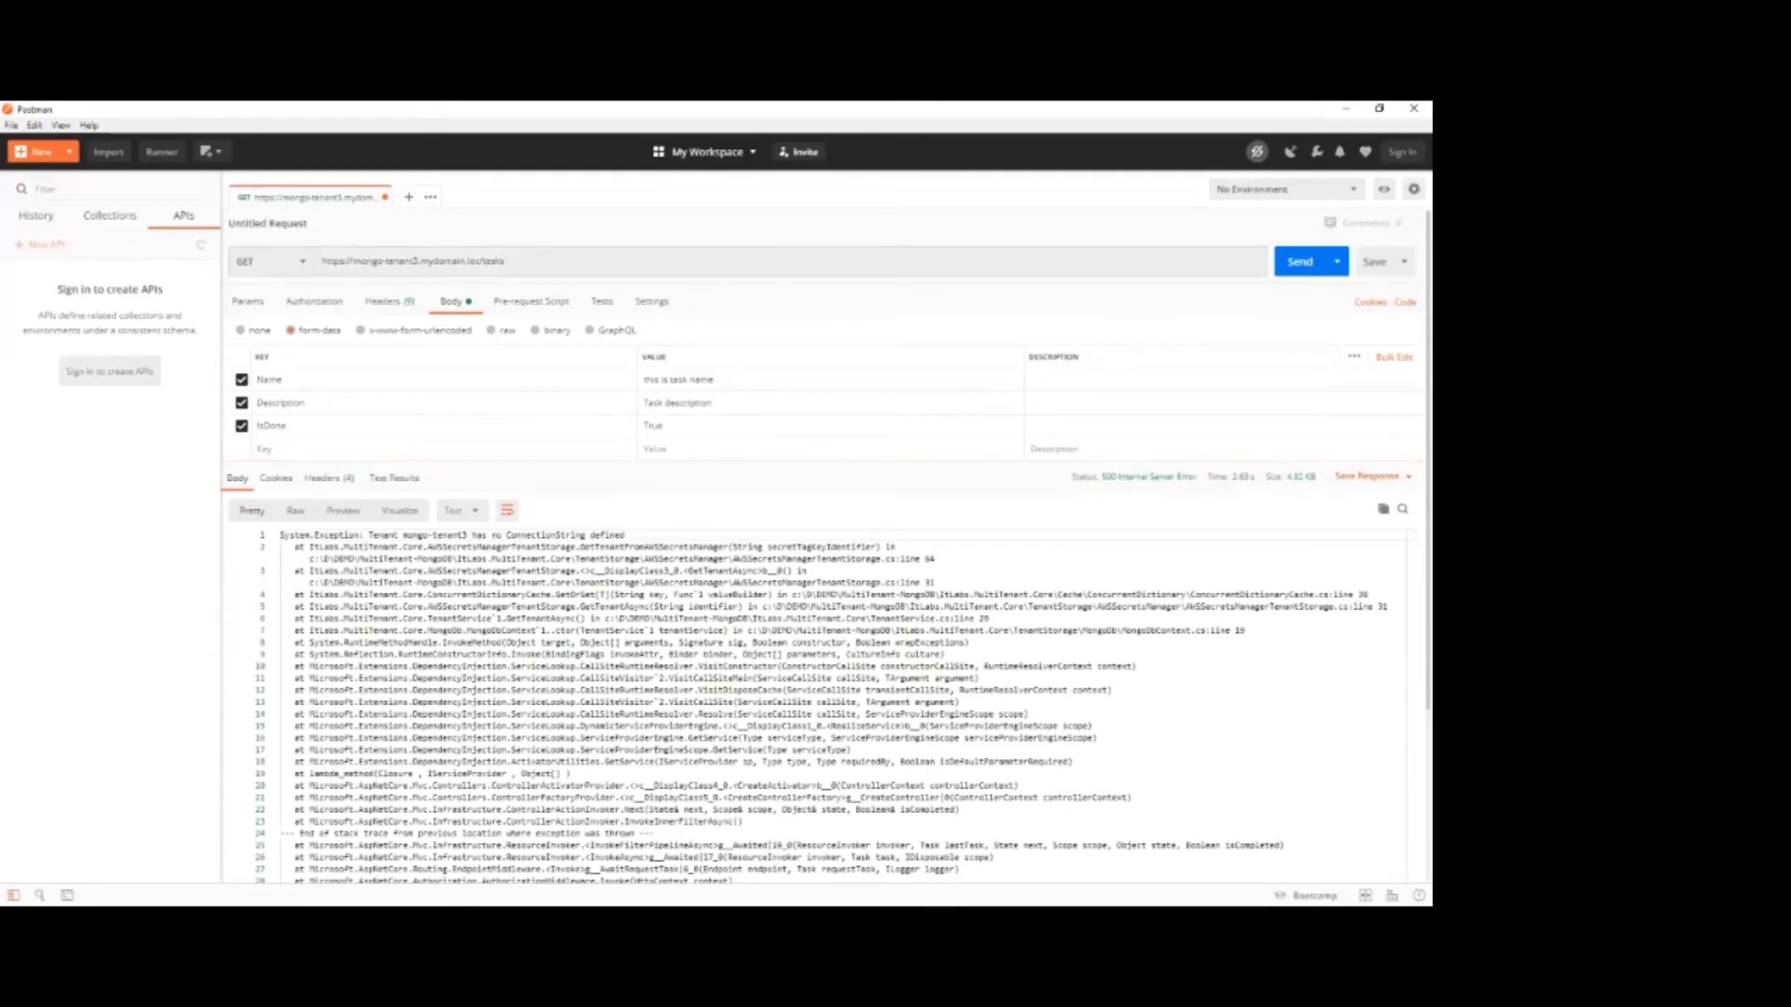
# Step: In AWS Secrets Manager, retrieve the mongo-tenant3 secret value, correct its misspelled first key to ConnectionString and save
pyautogui.hotkey('alt', 'Tab')
pyautogui.hotkey('alt', 'Tab')
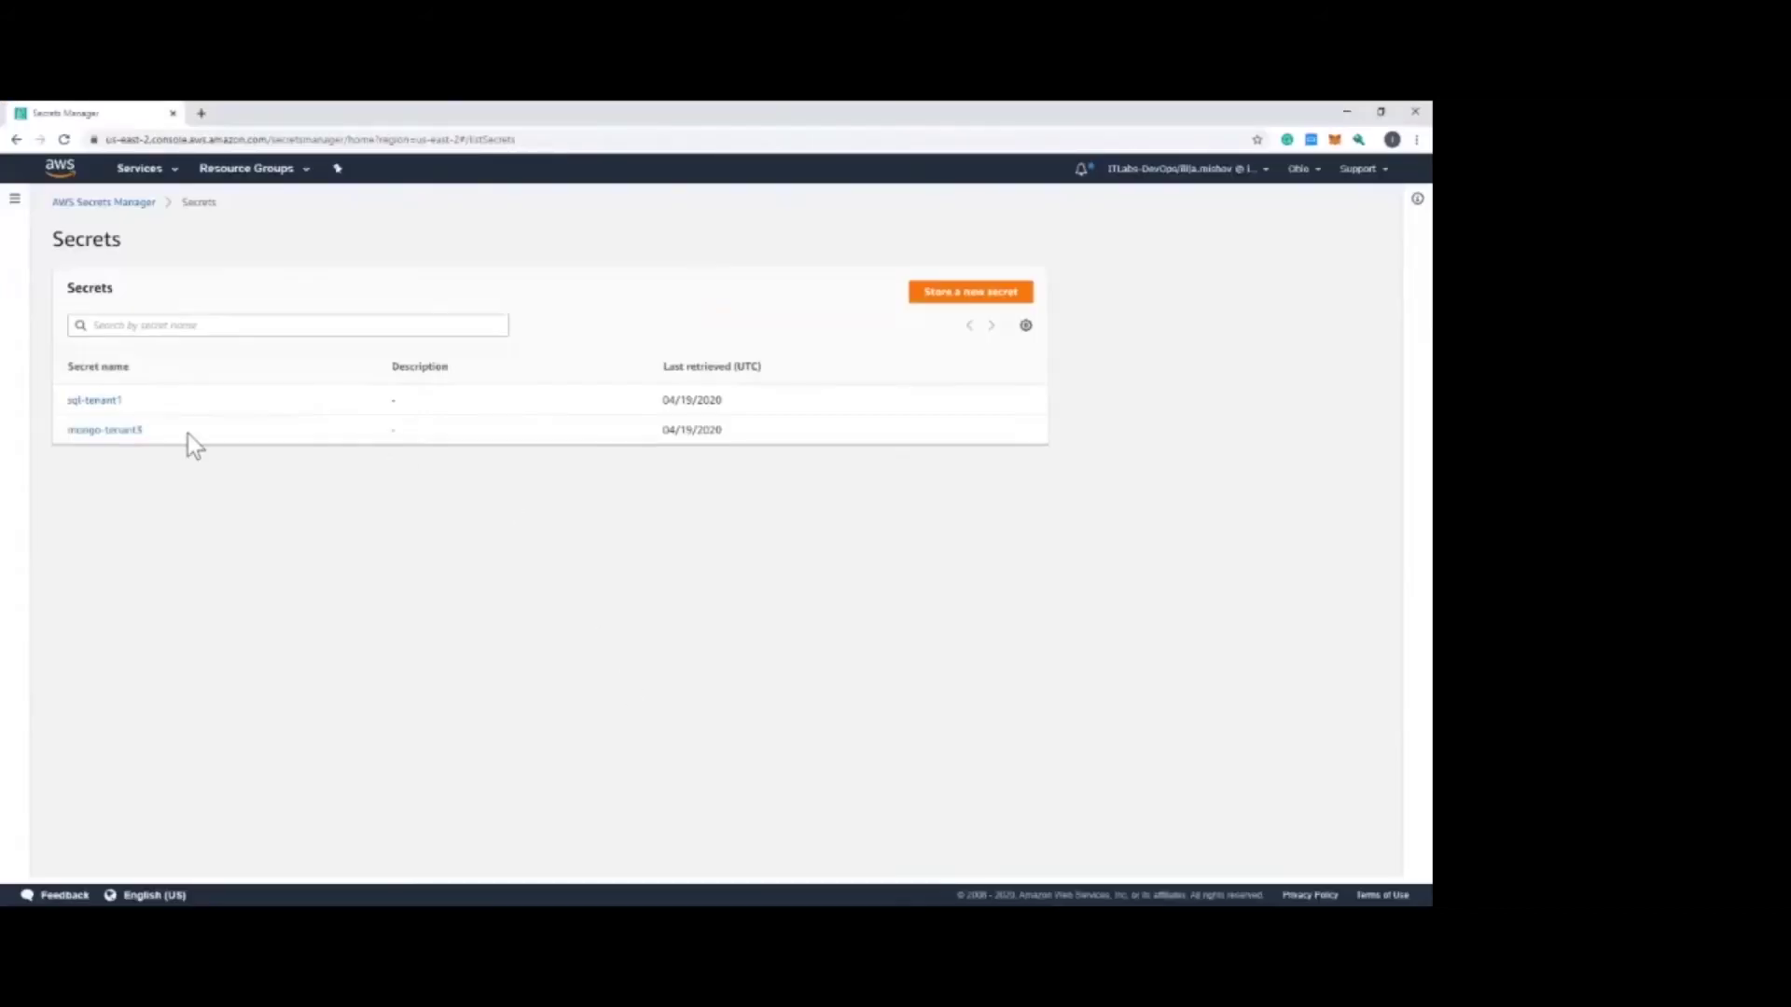
pyautogui.click(94, 431)
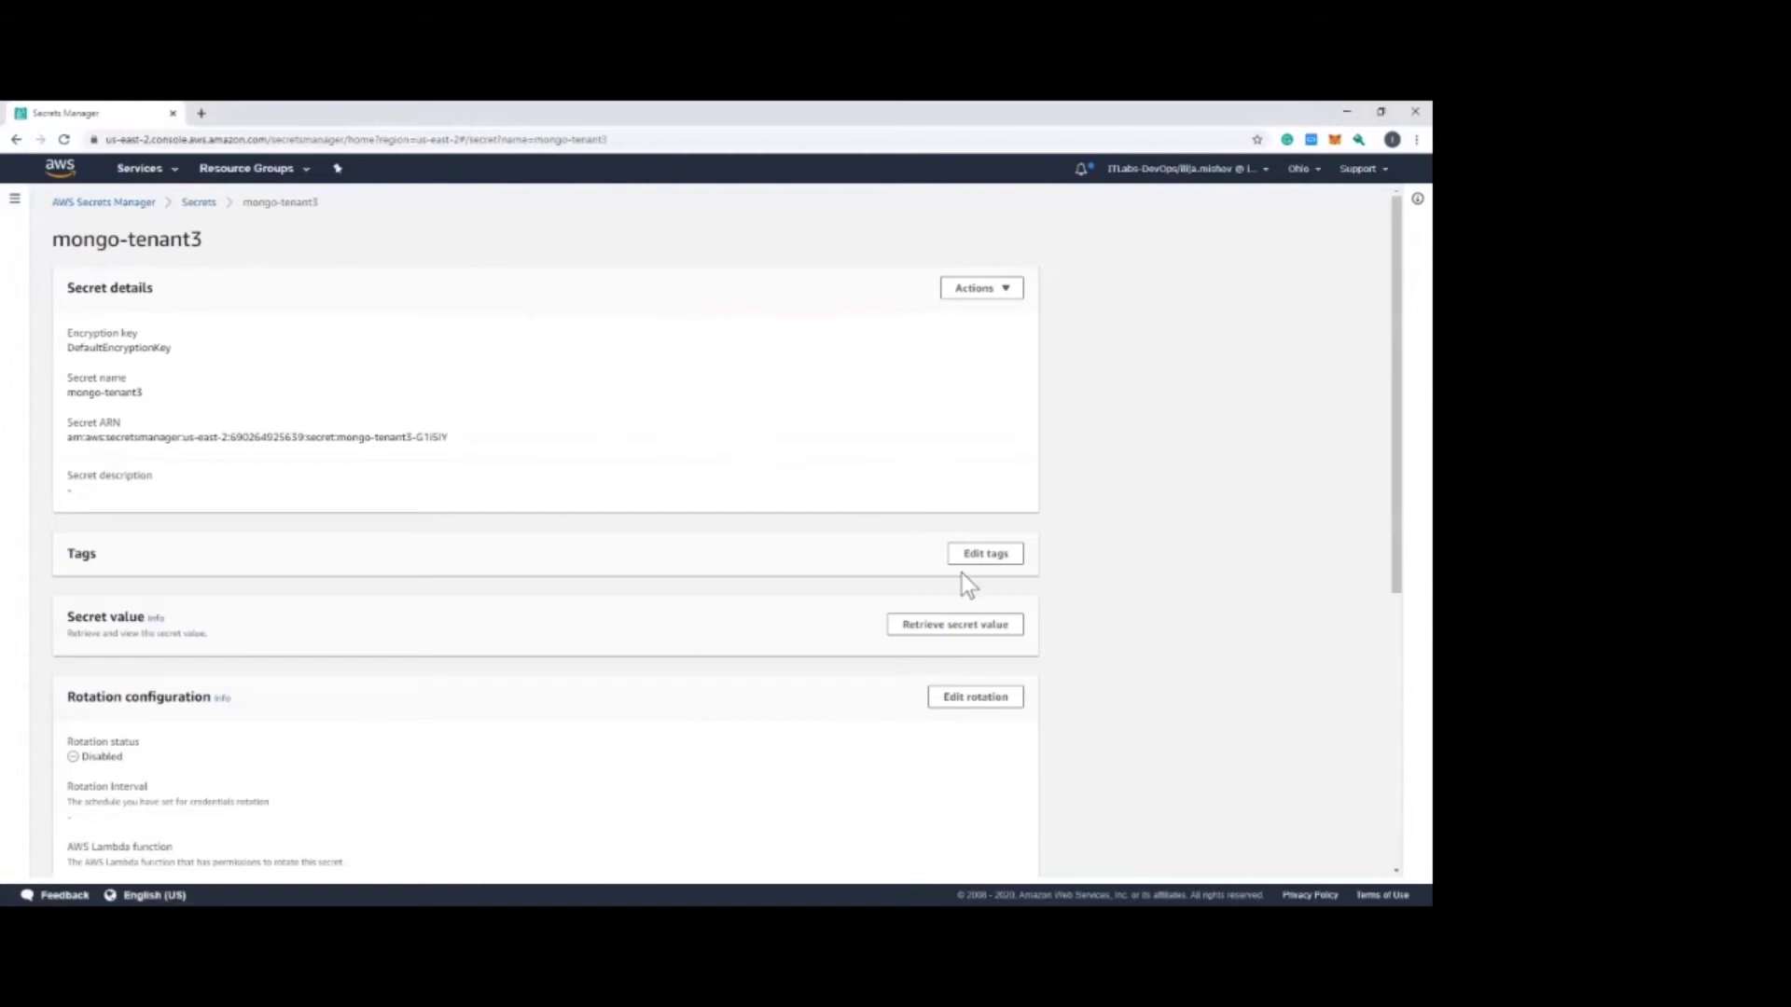
pyautogui.click(982, 627)
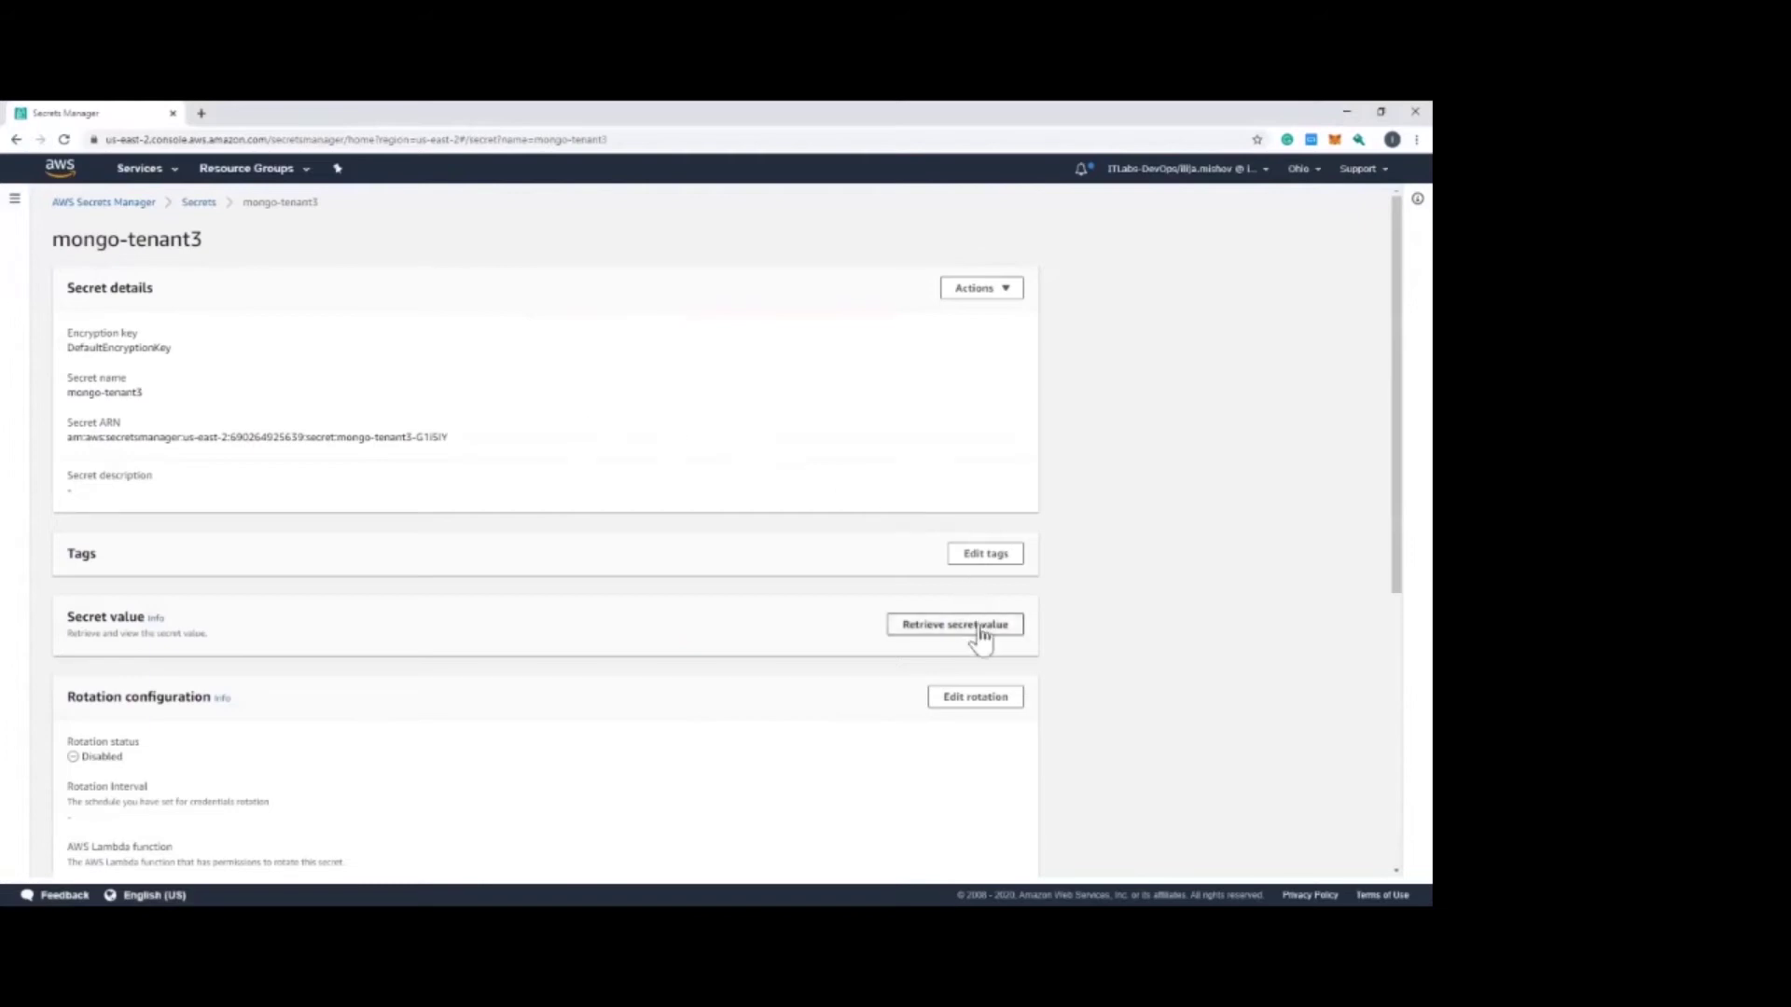
pyautogui.scroll(-4, 604, 536)
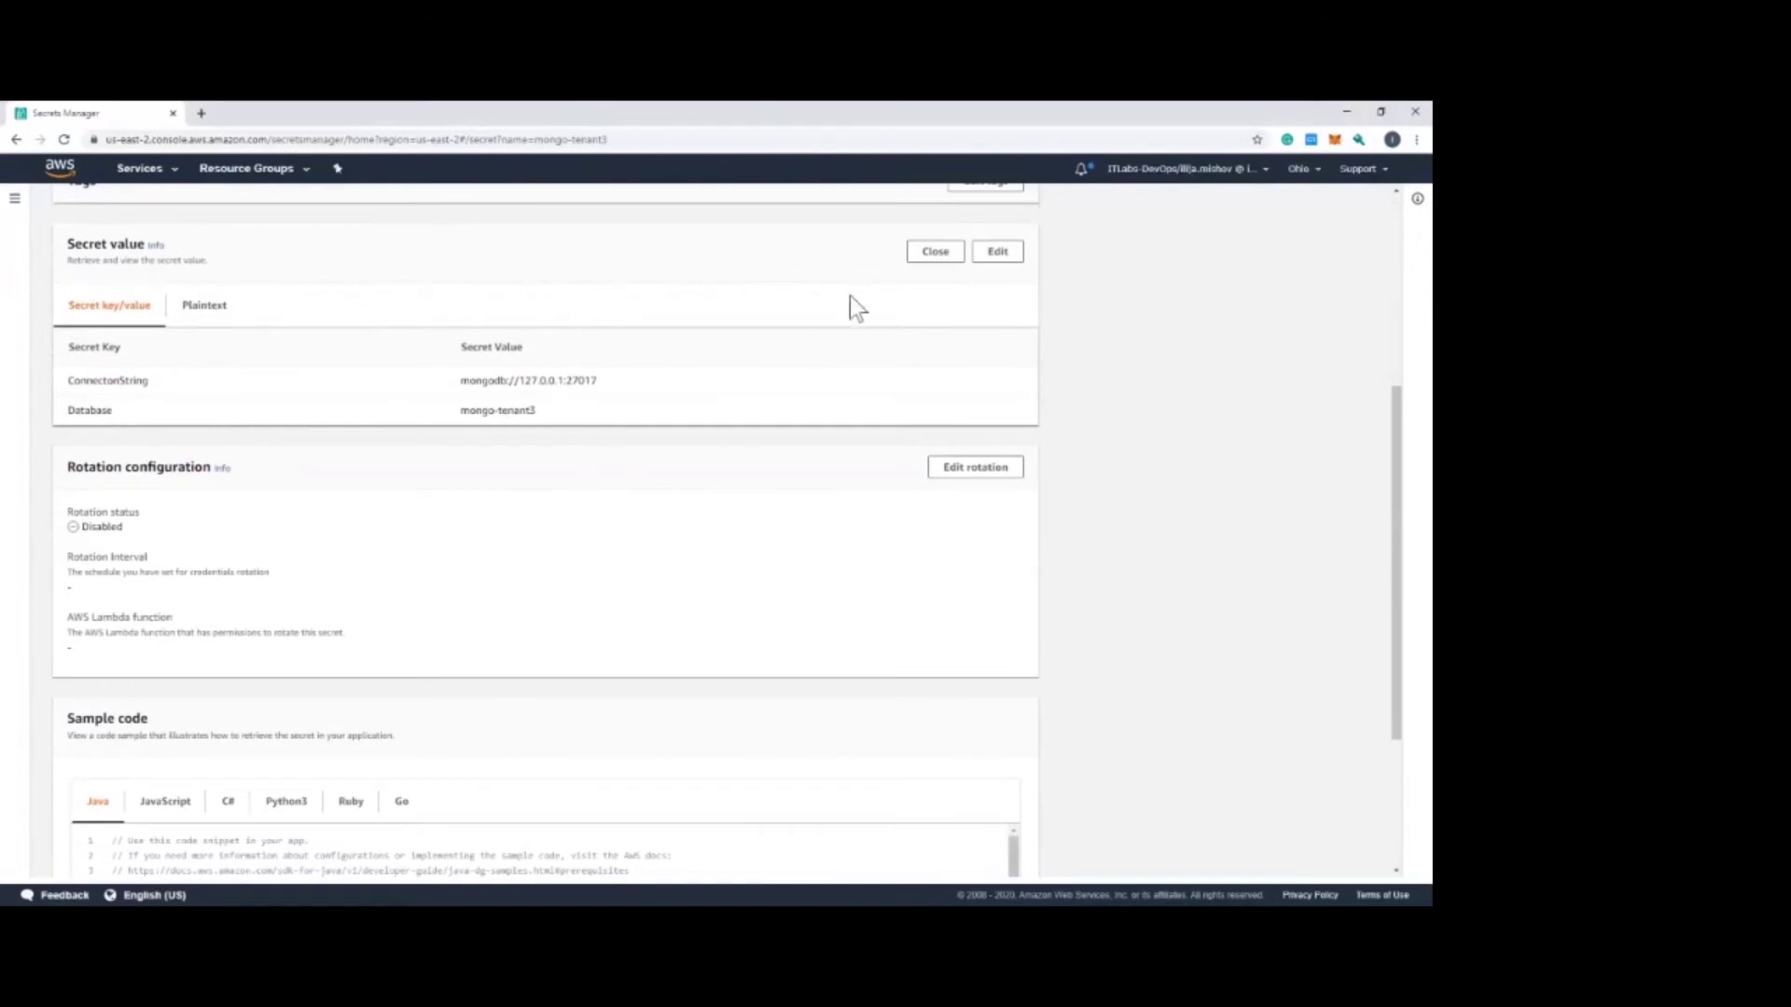
pyautogui.click(996, 254)
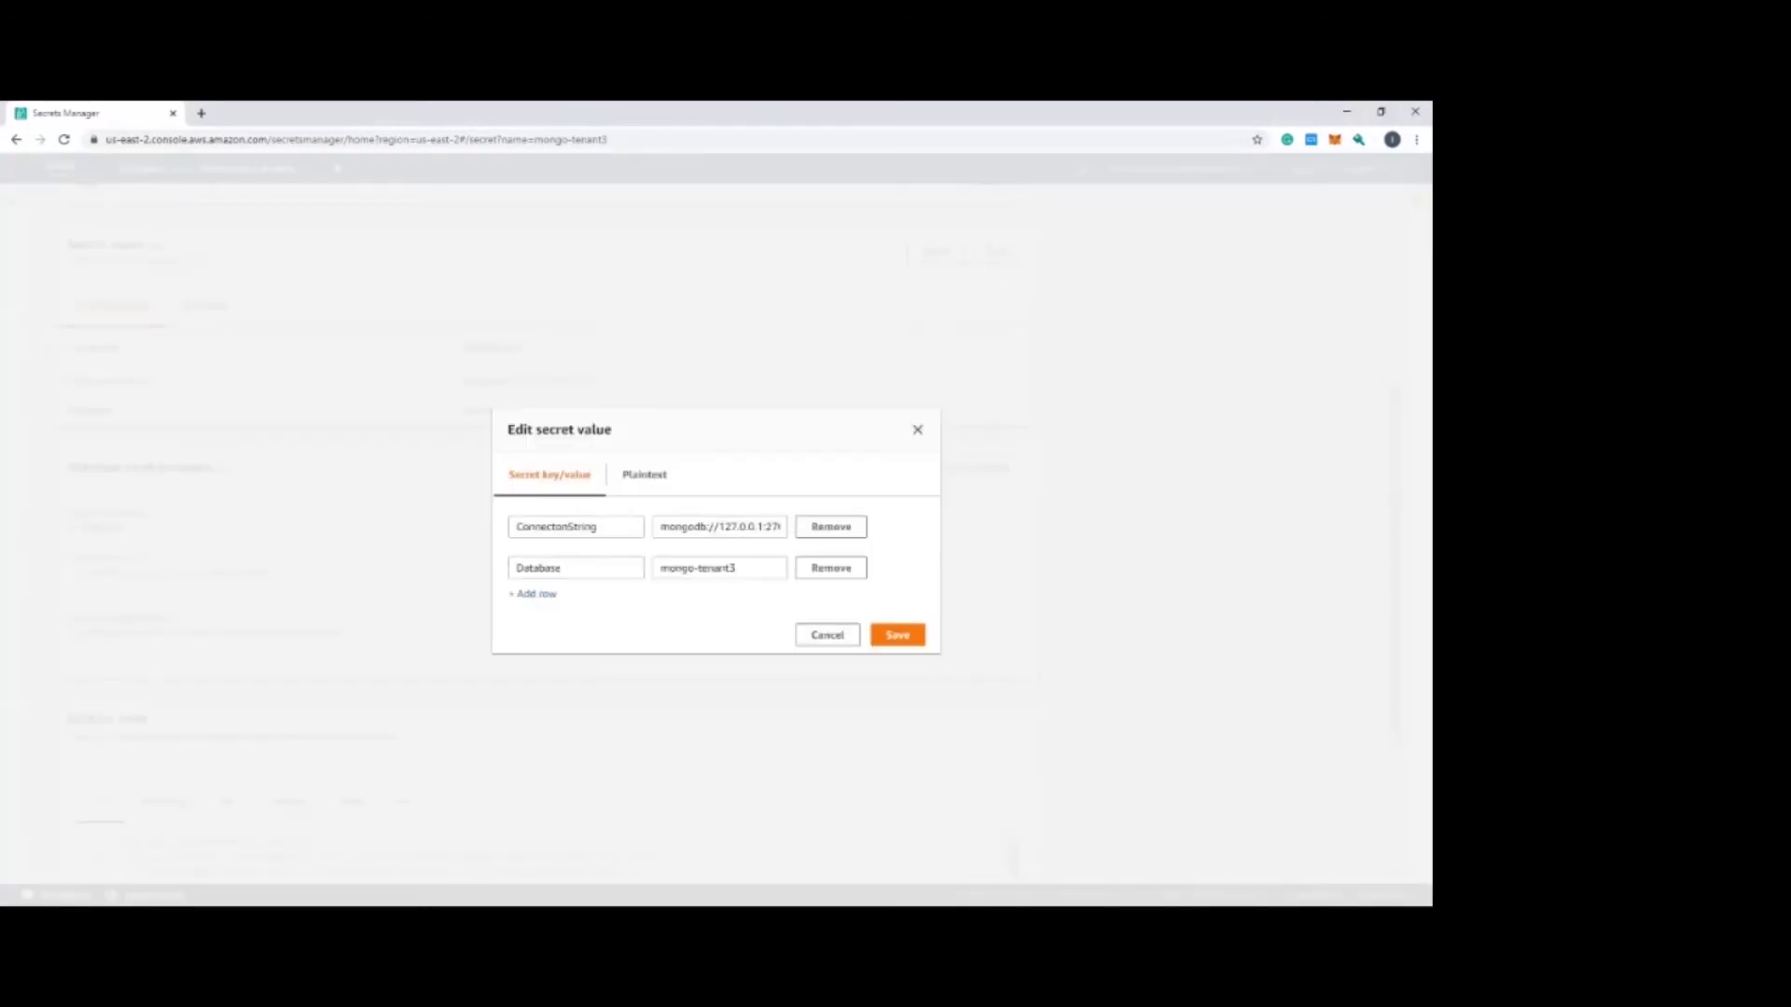
pyautogui.click(560, 527)
pyautogui.write('i')
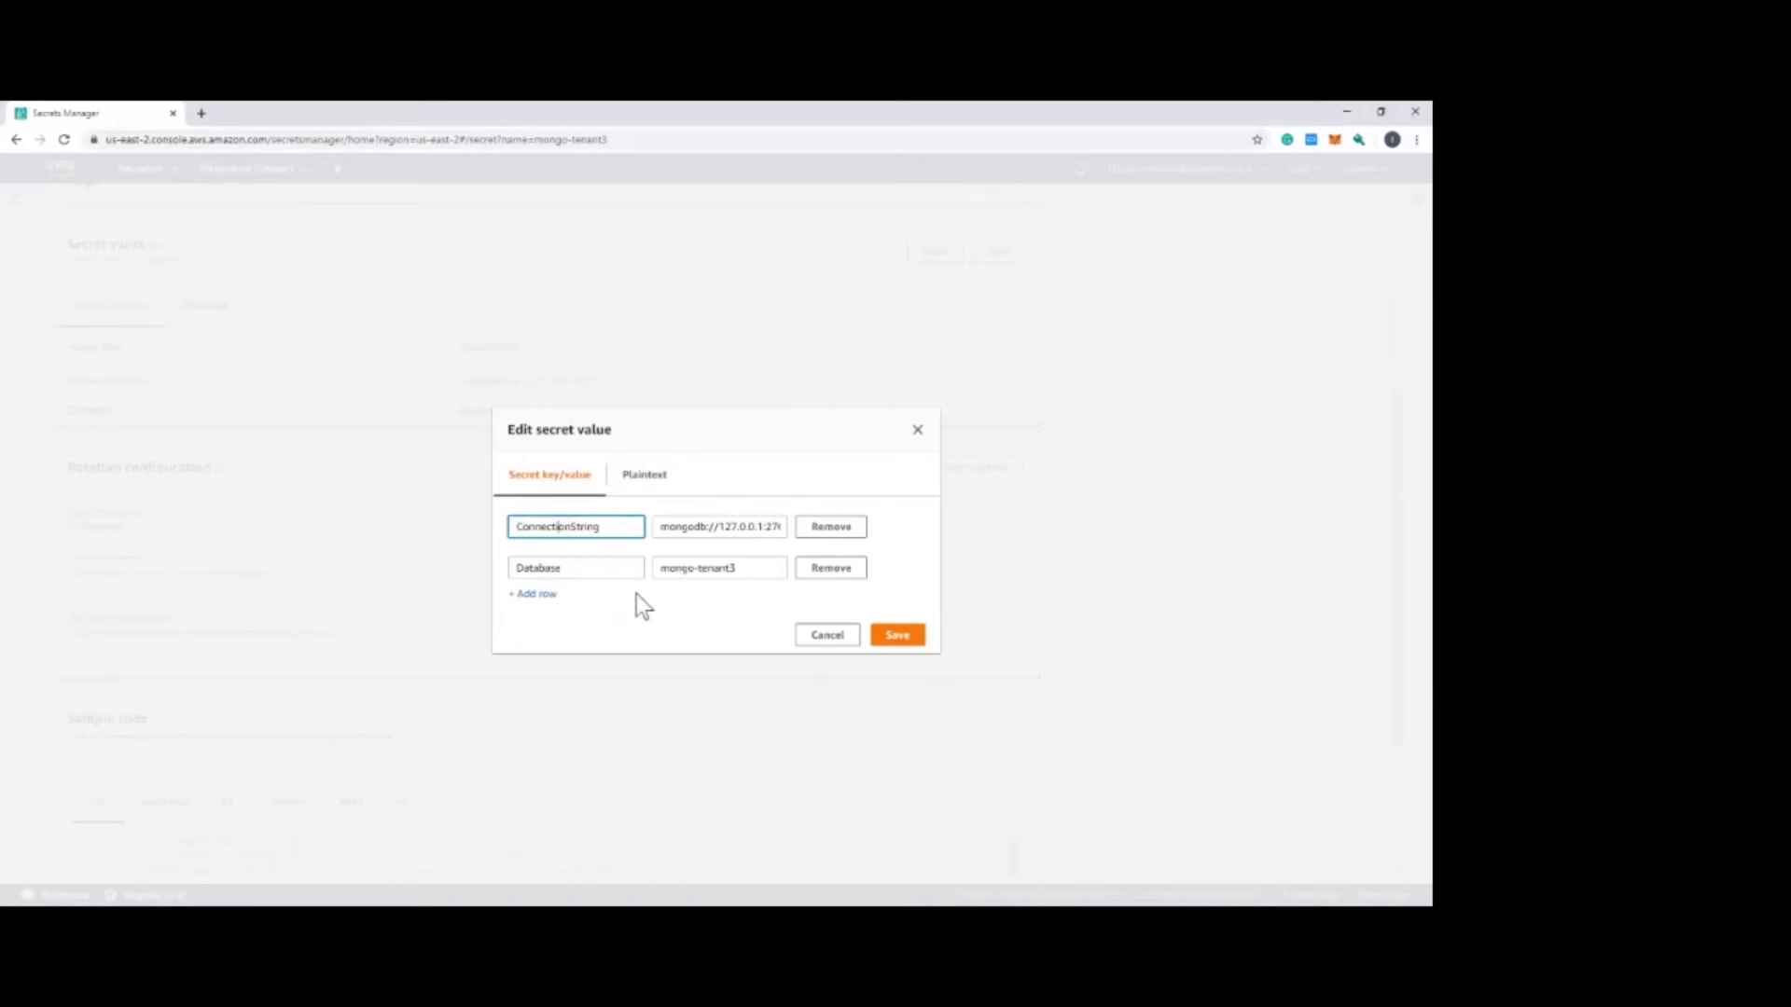
pyautogui.click(897, 636)
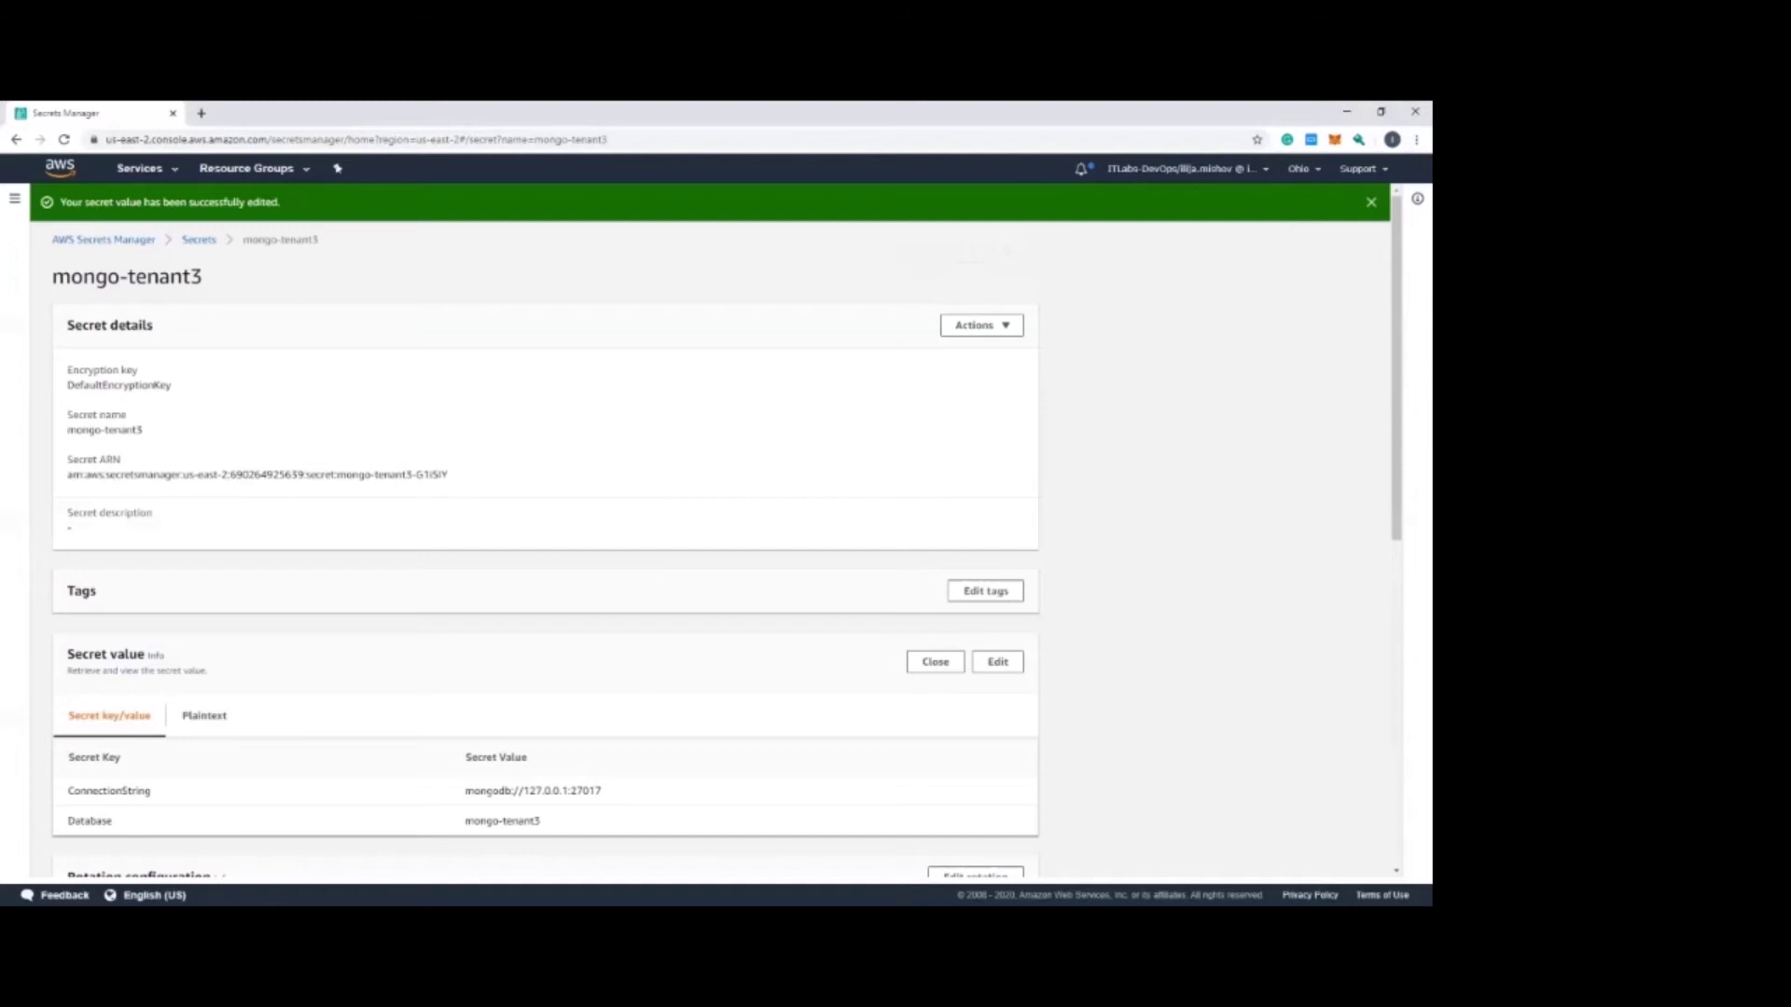
# Step: Return to Postman and resend the GET request for the mongo-tenant3 tasks
pyautogui.hotkey('alt', 'Tab')
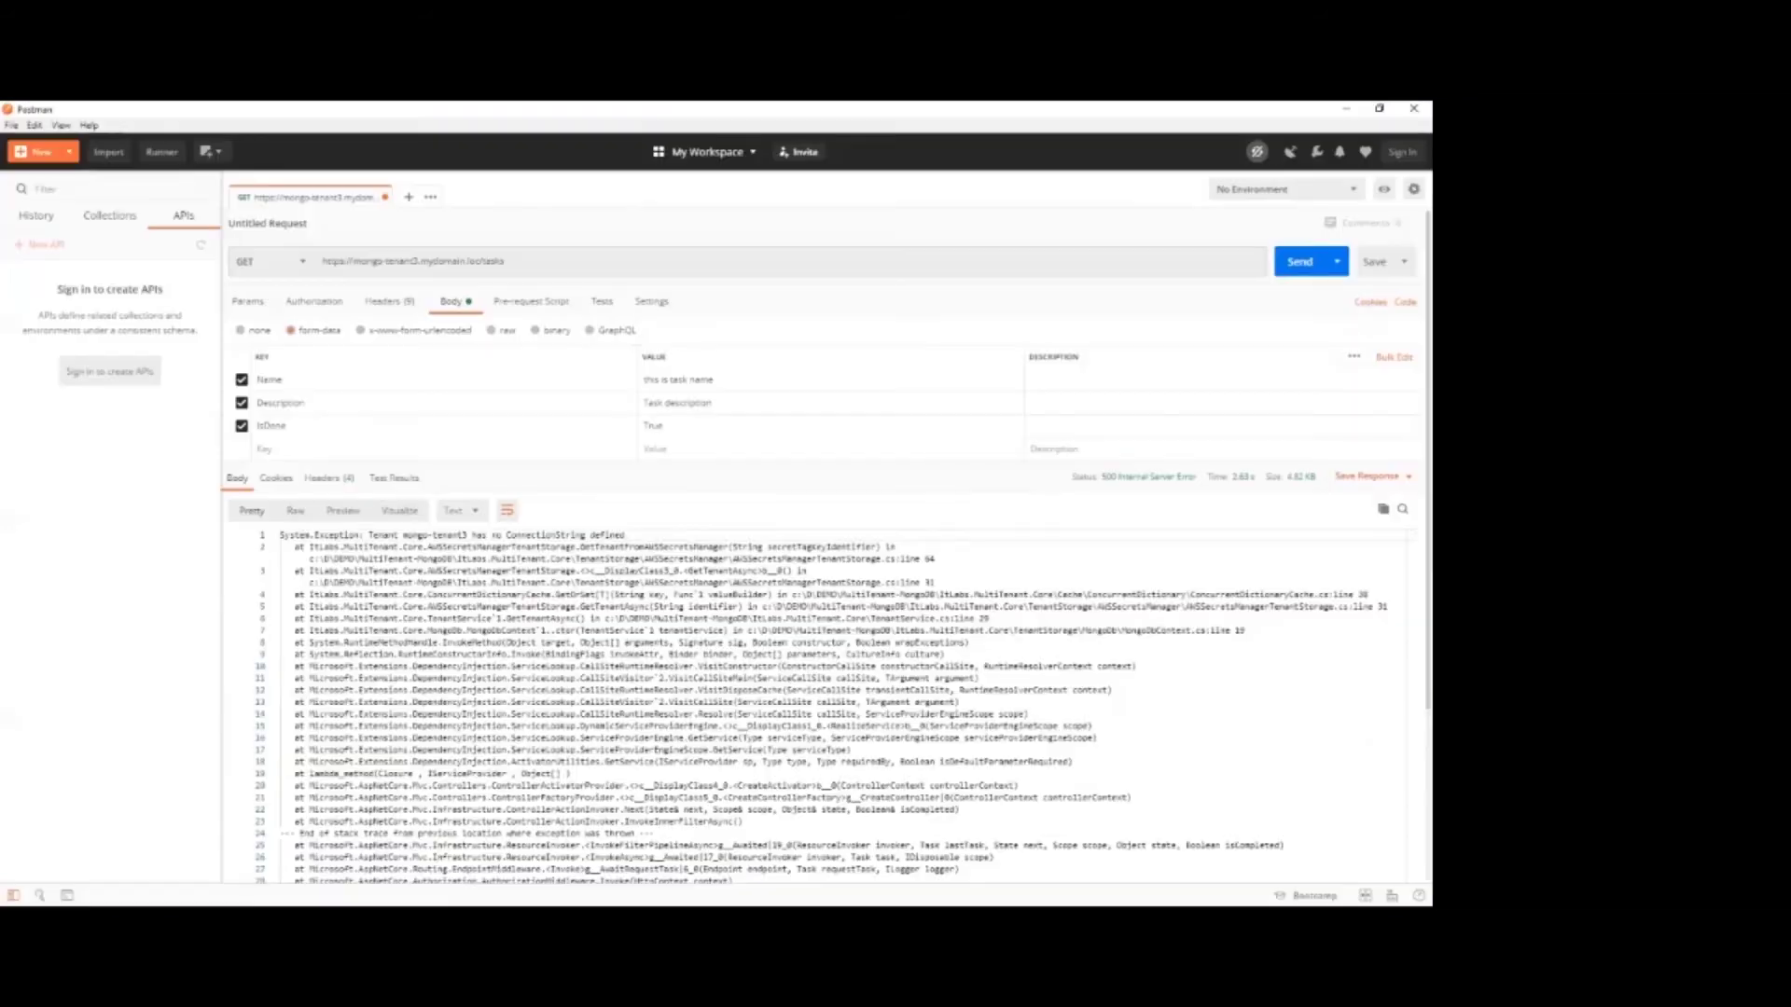
pyautogui.click(1292, 266)
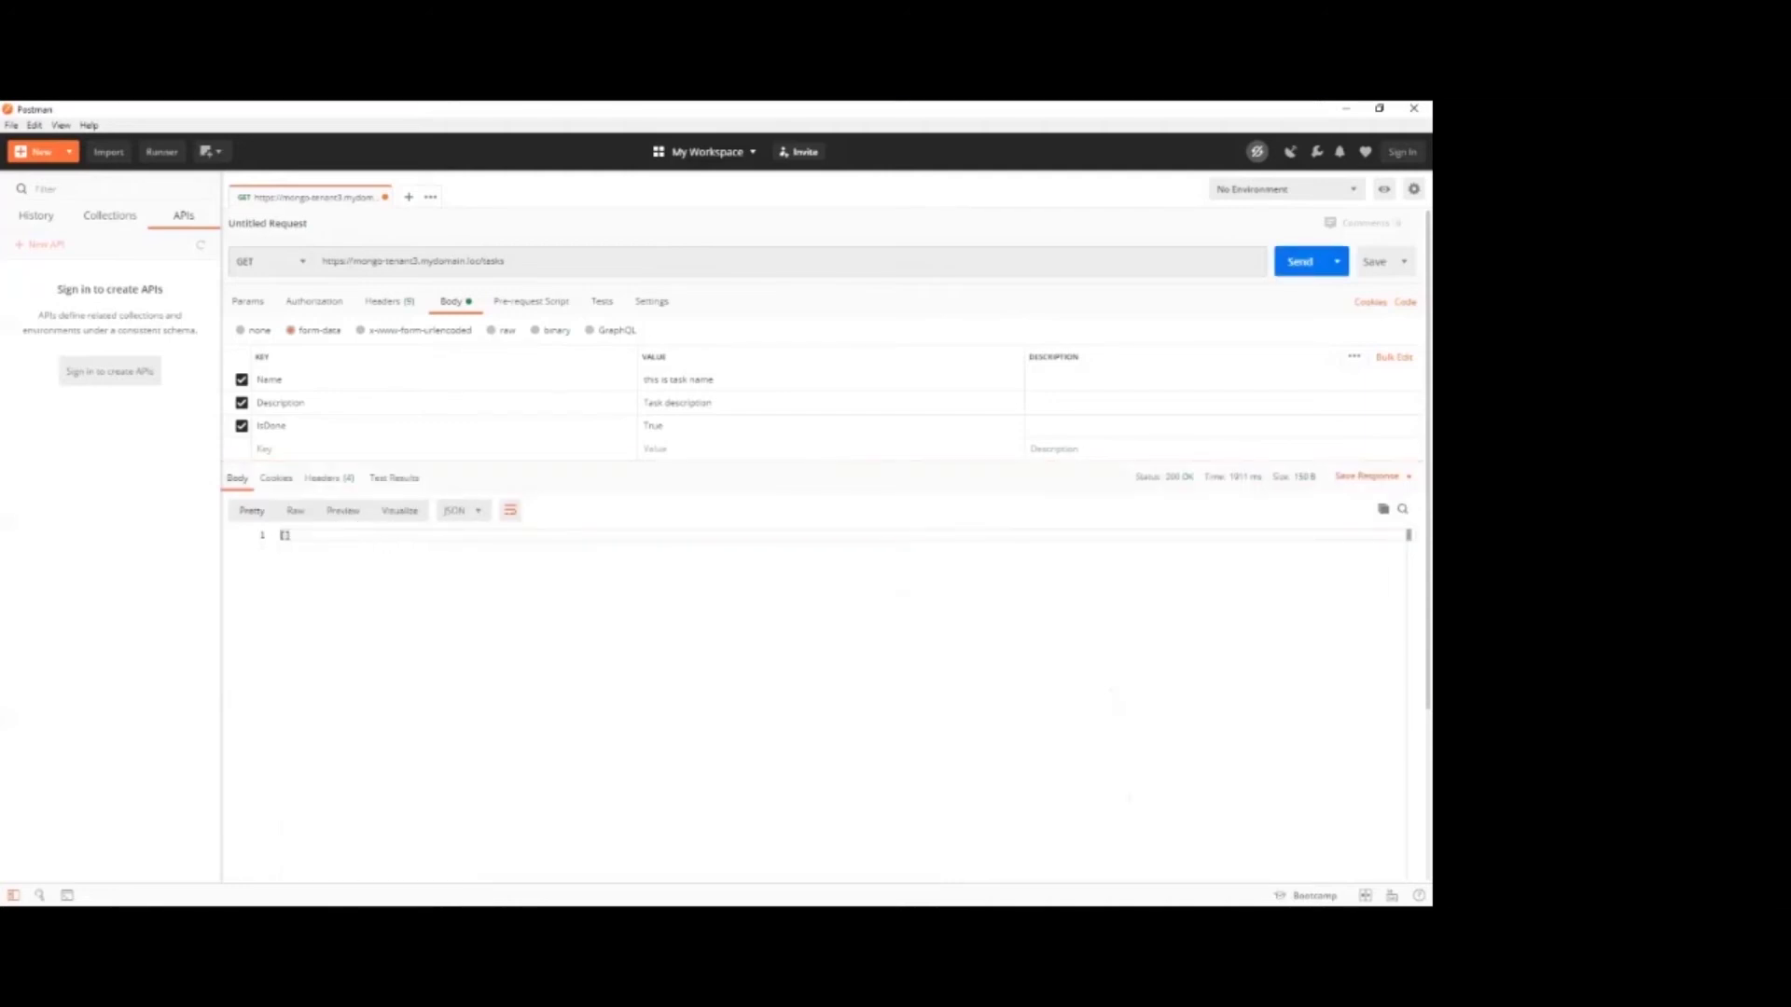
# Step: Switch to Robo 3T and refresh the Docker local connection to check its list of databases
pyautogui.hotkey('alt', 'Tab')
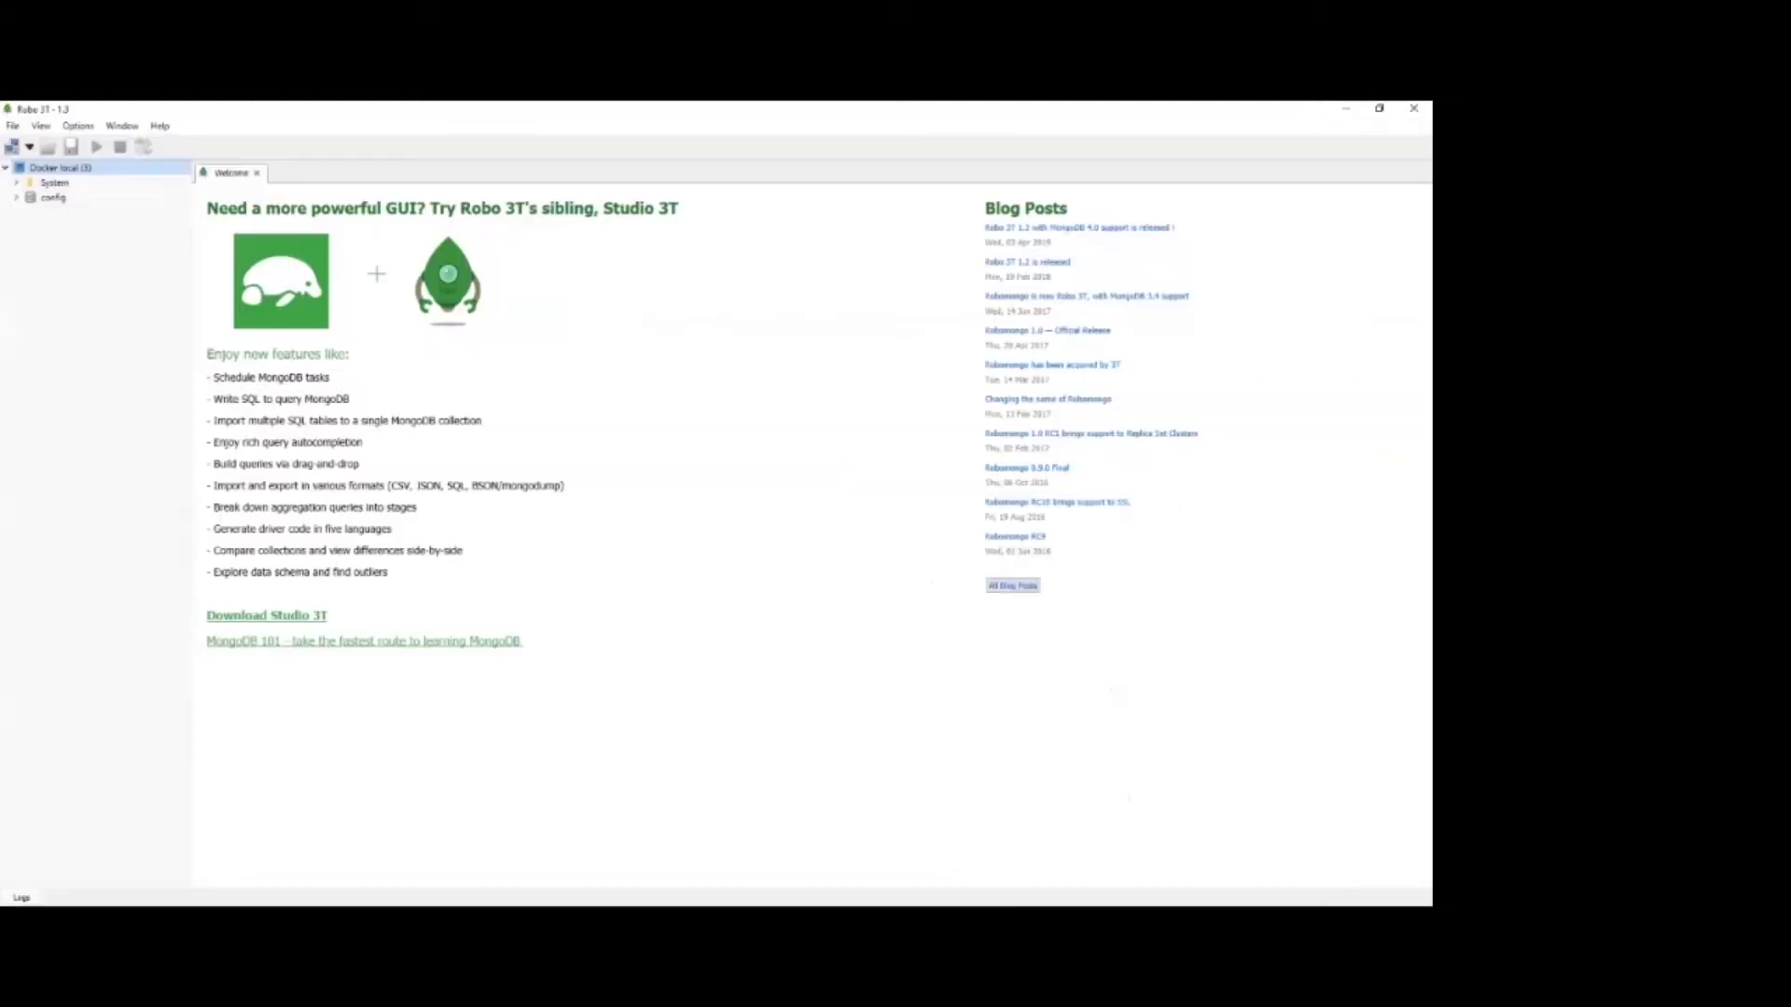
pyautogui.rightClick(78, 180)
pyautogui.click(93, 194)
pyautogui.rightClick(75, 176)
pyautogui.click(90, 186)
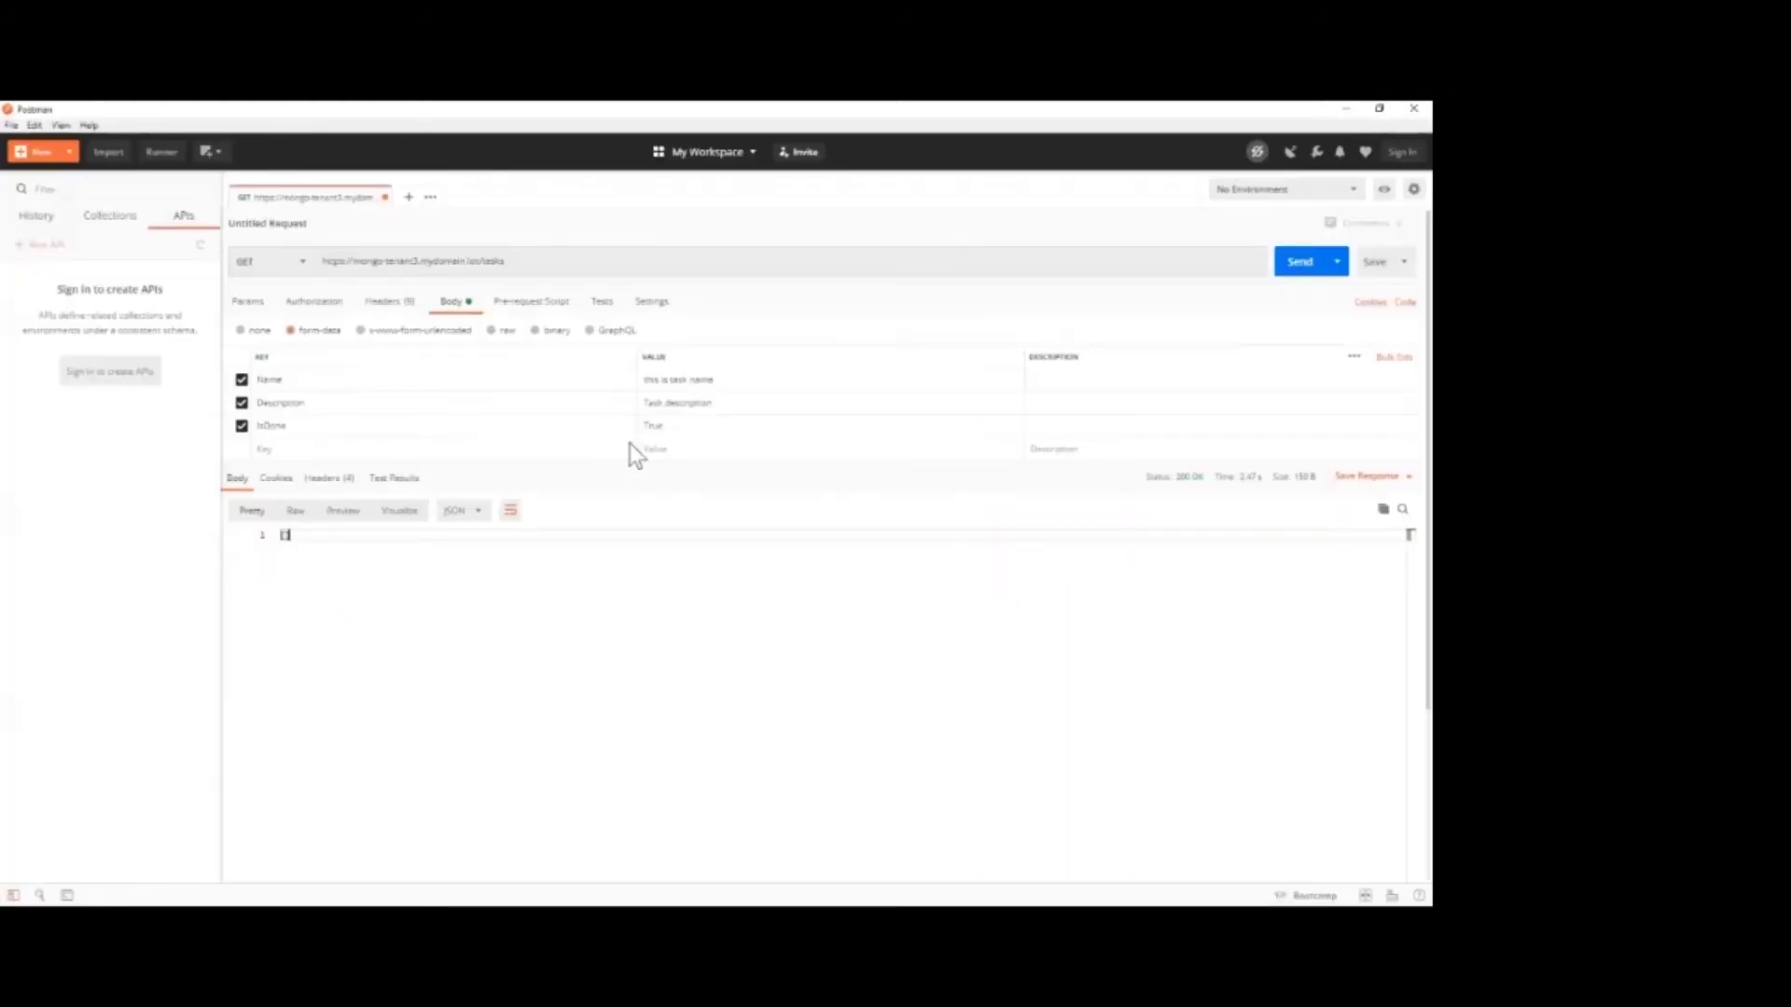
# Step: In Postman, change the request method to POST and send the form data to create a task for mongo-tenant3
pyautogui.click(303, 264)
pyautogui.click(269, 316)
pyautogui.click(1299, 266)
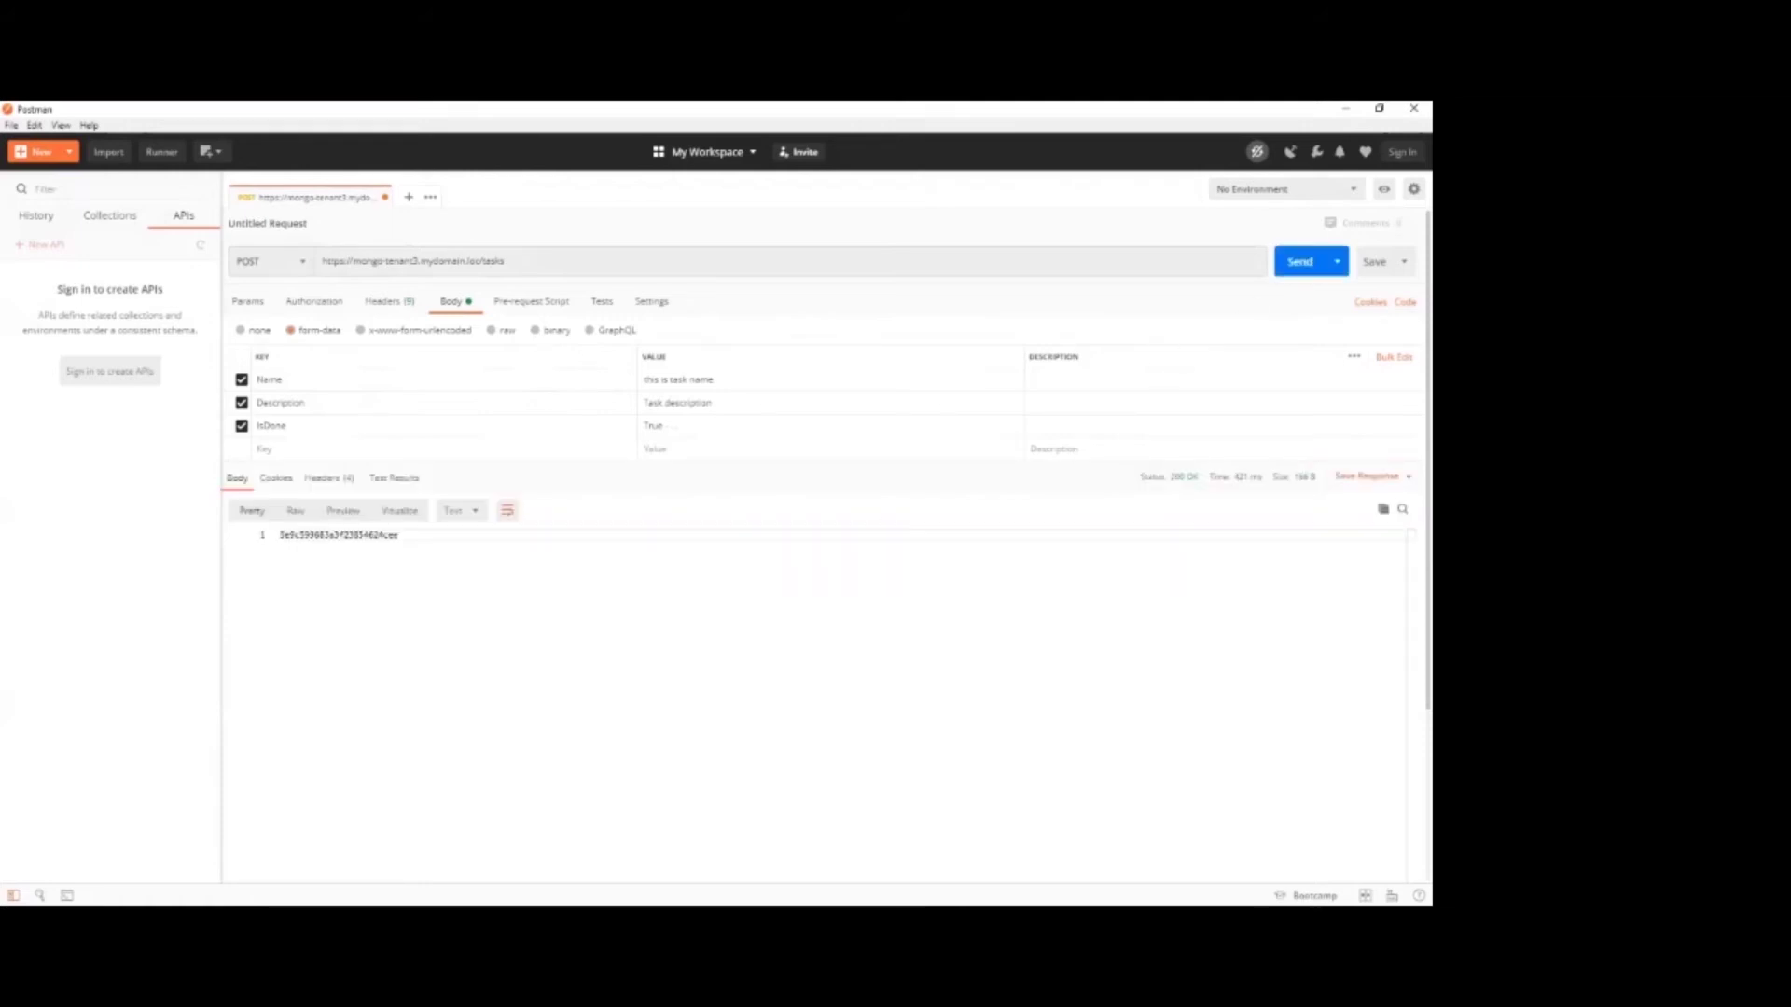
# Step: In Robo 3T, refresh the Docker local connection, open the Task collection of the mongo-tenant3 database and expand its document to inspect the fields
pyautogui.hotkey('alt', 'Tab')
pyautogui.rightClick(76, 168)
pyautogui.click(106, 192)
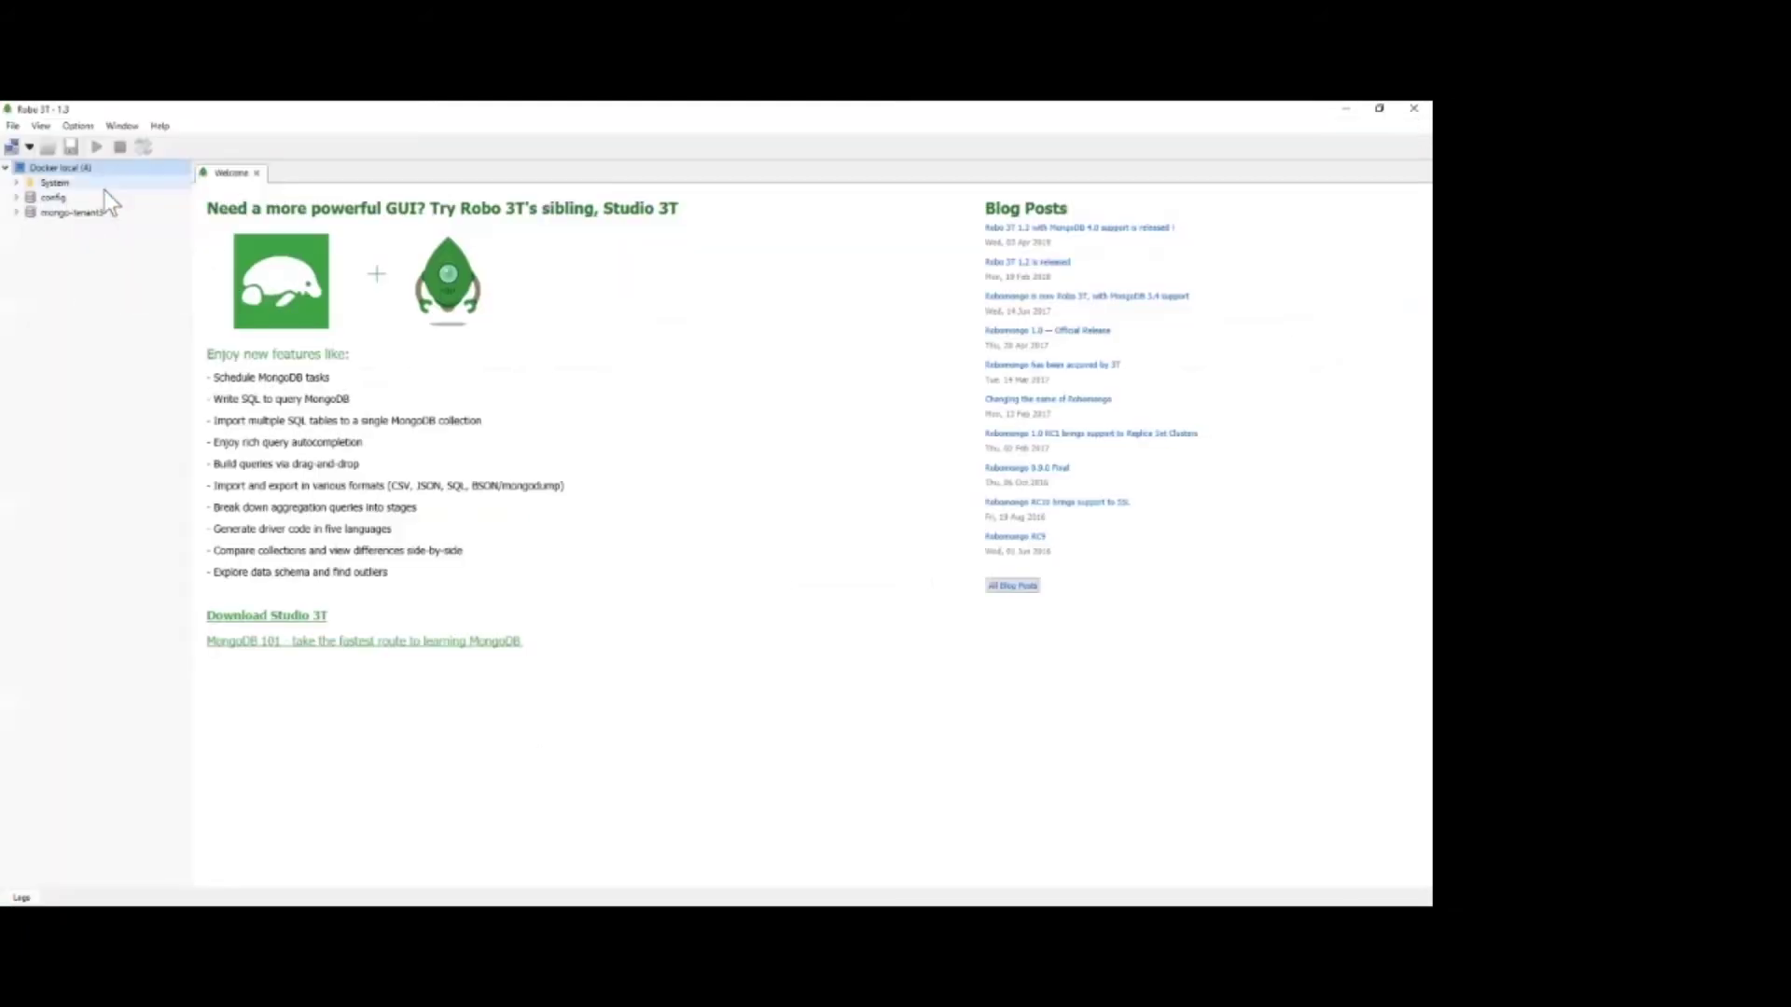
pyautogui.click(14, 213)
pyautogui.doubleClick(65, 228)
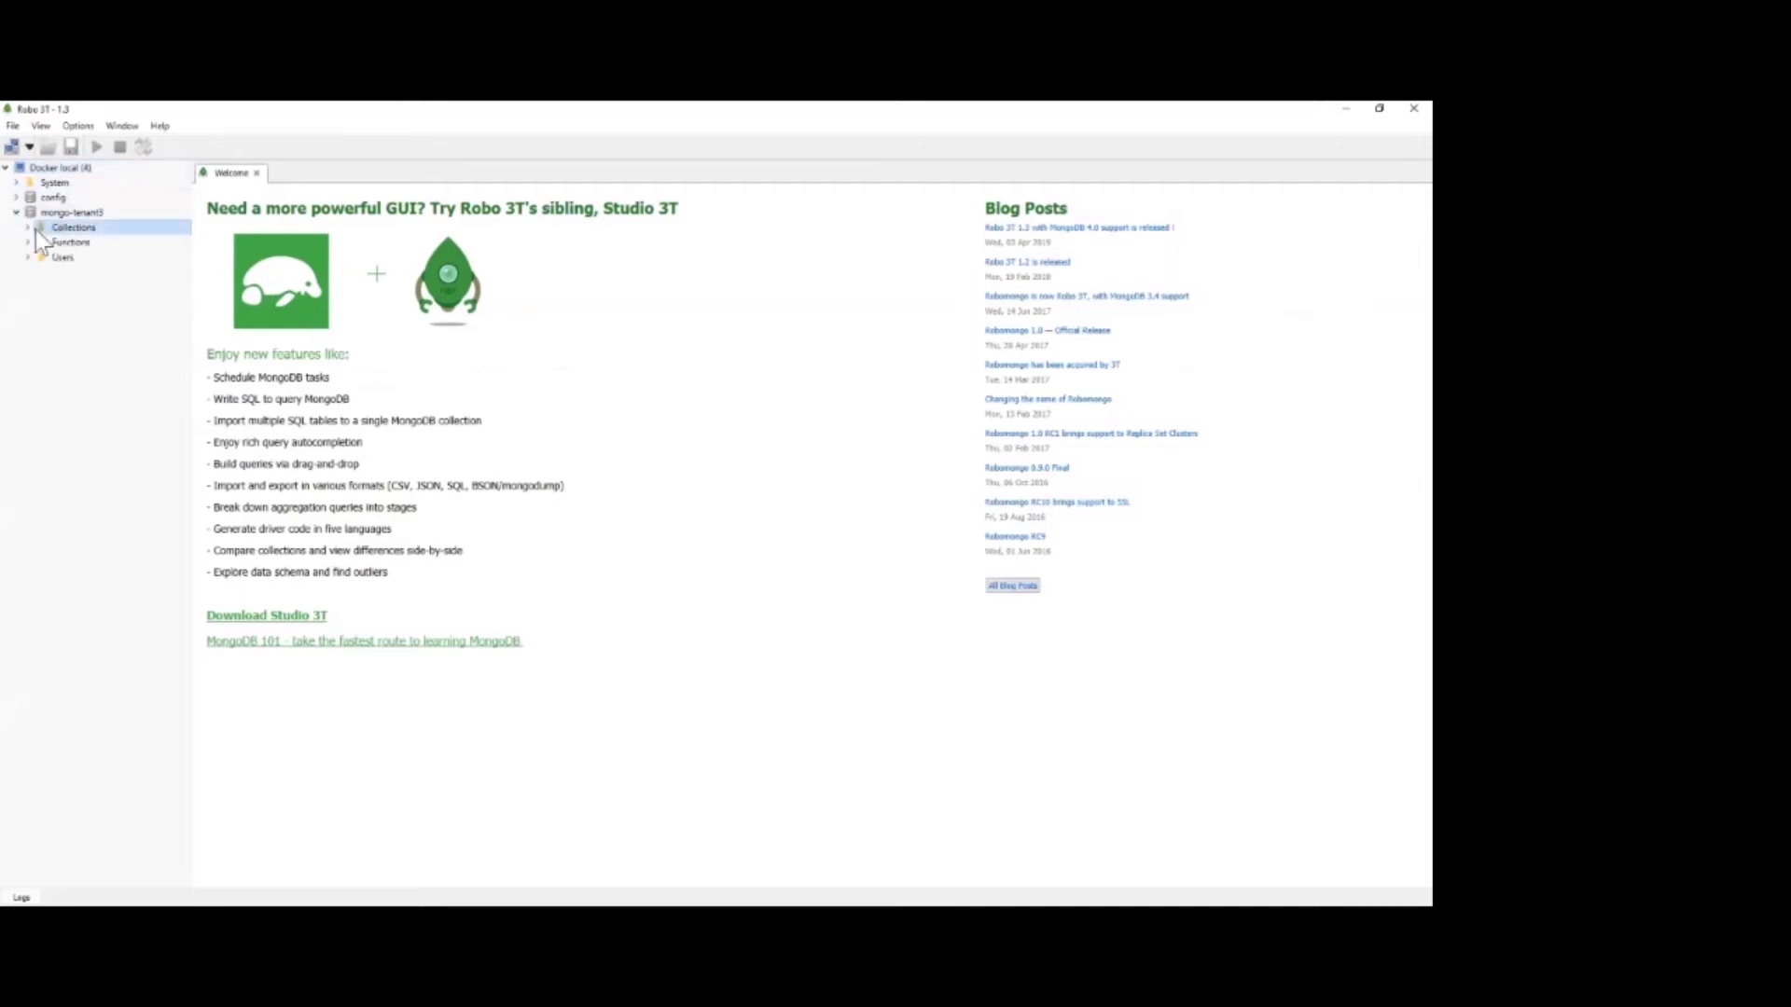
pyautogui.click(69, 243)
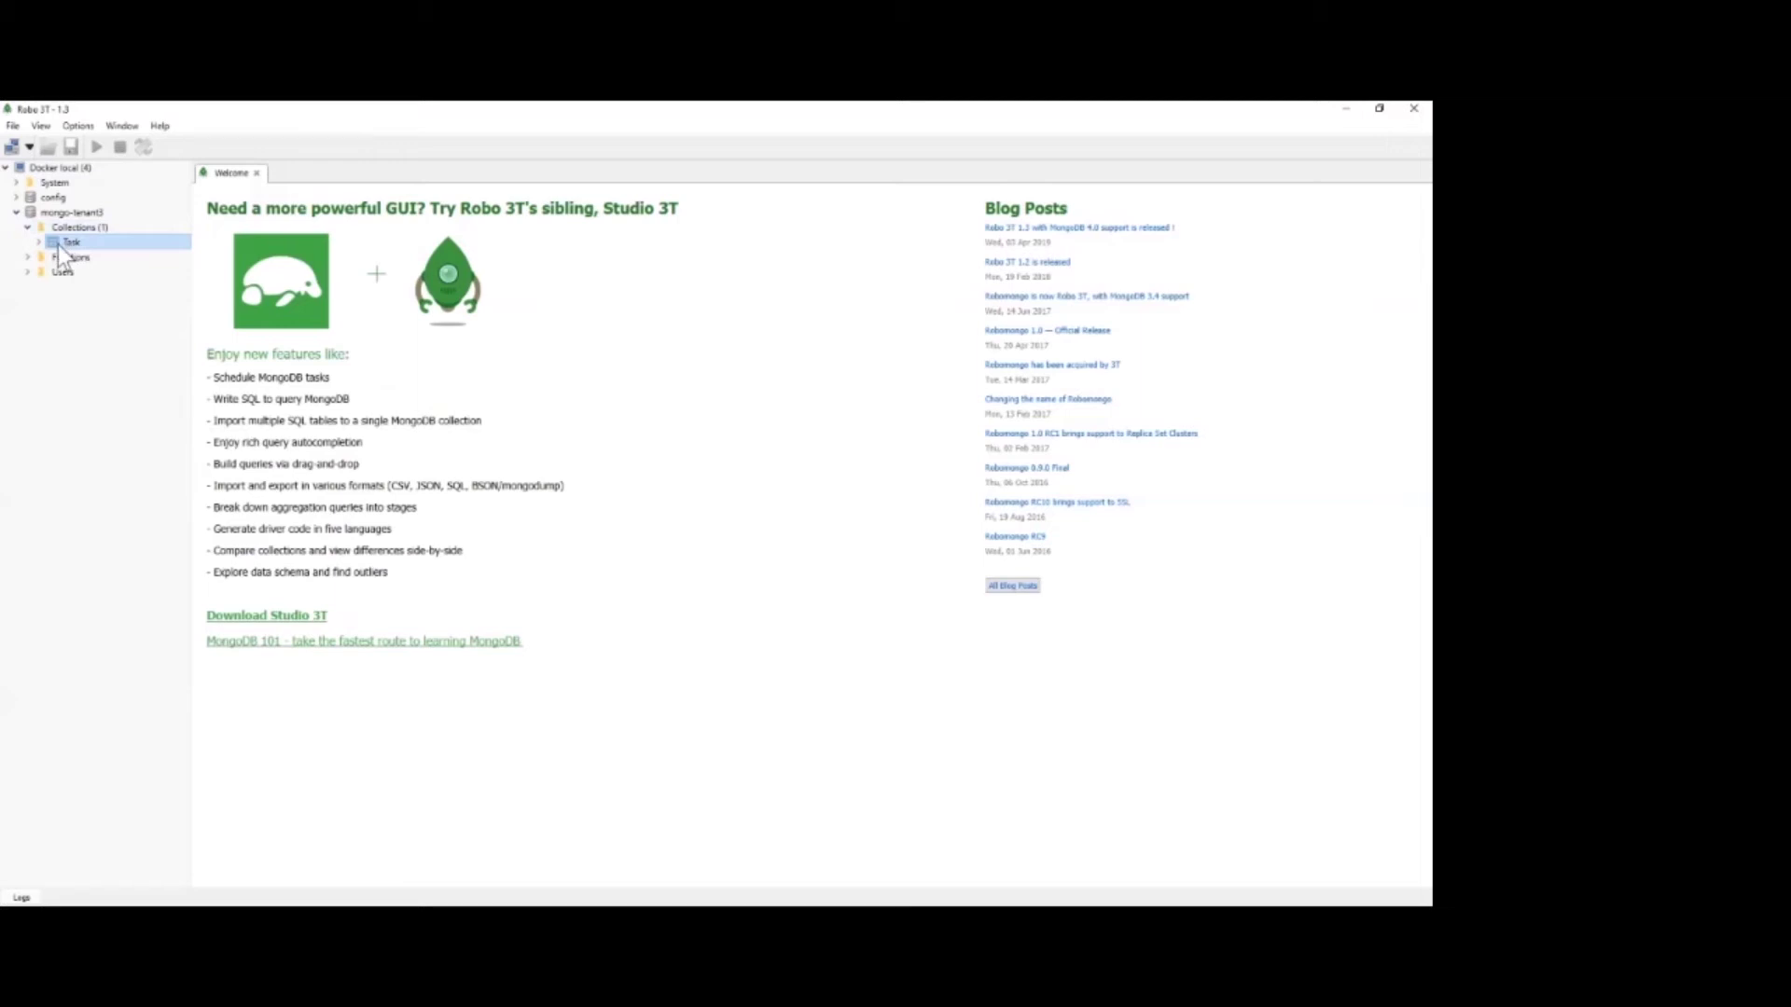
pyautogui.doubleClick(60, 245)
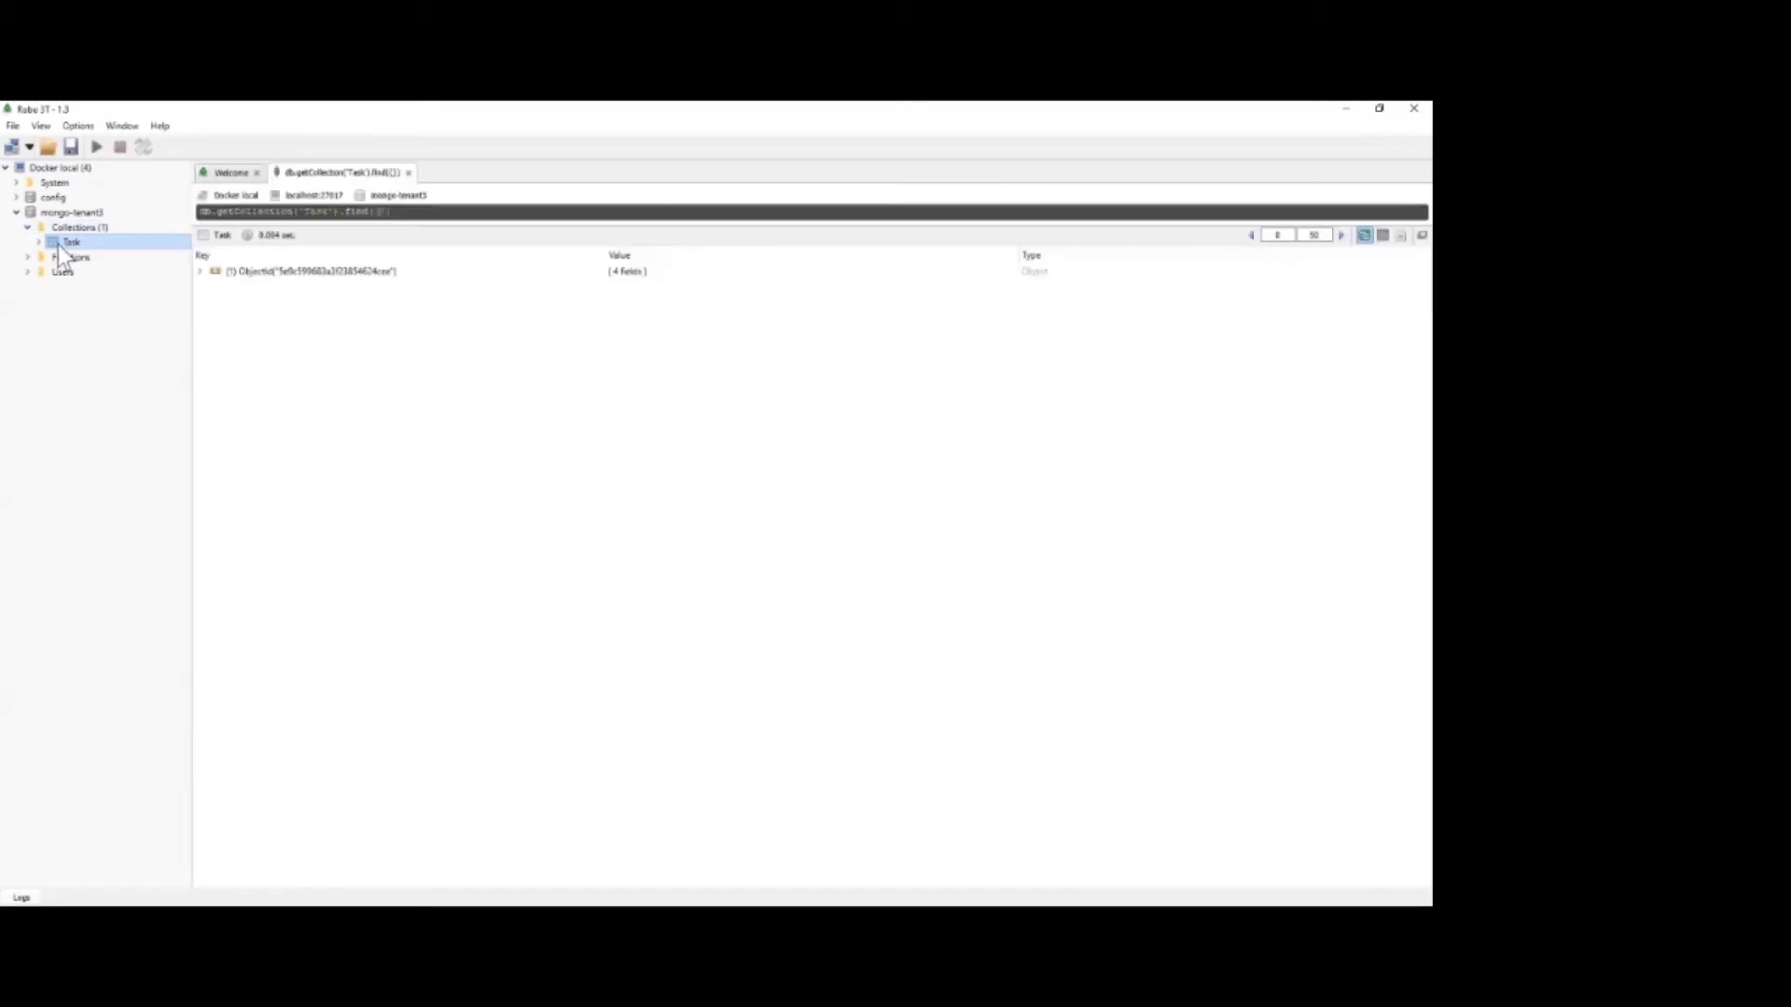
pyautogui.click(200, 271)
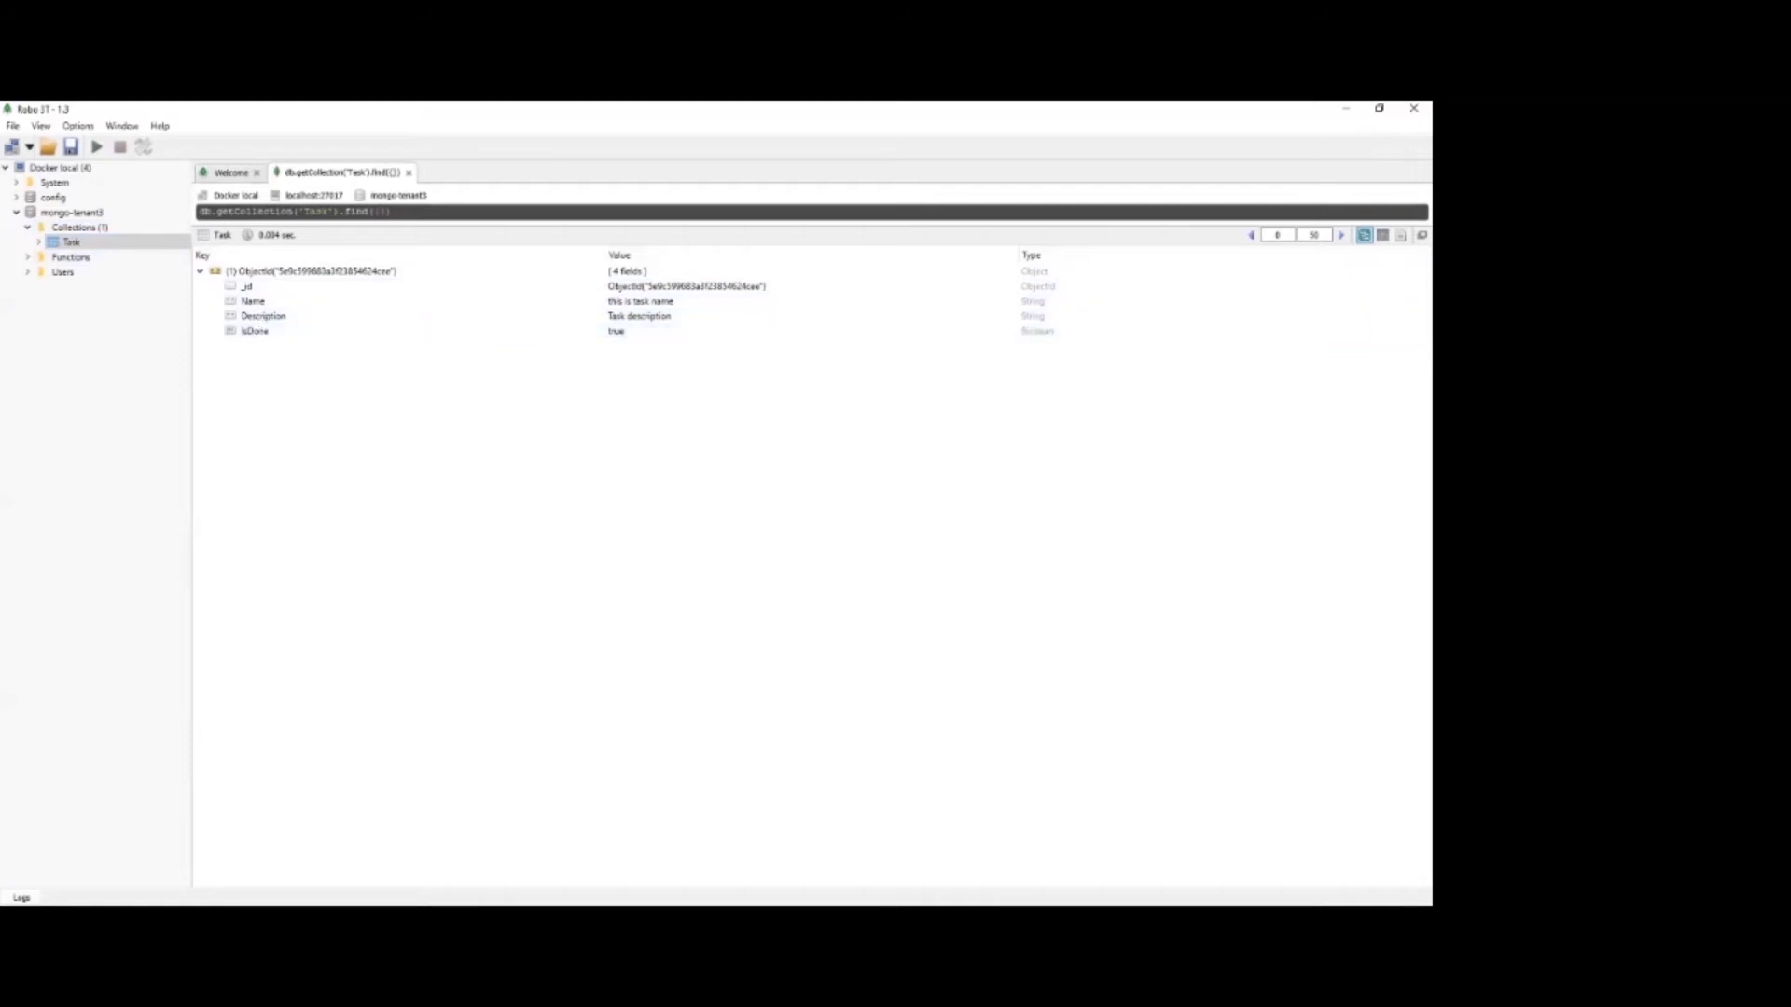
# Step: Back in Postman, change the request method to GET and send the request to retrieve the mongo-tenant3 tasks
pyautogui.hotkey('alt', 'Tab')
pyautogui.hotkey('alt', 'Tab')
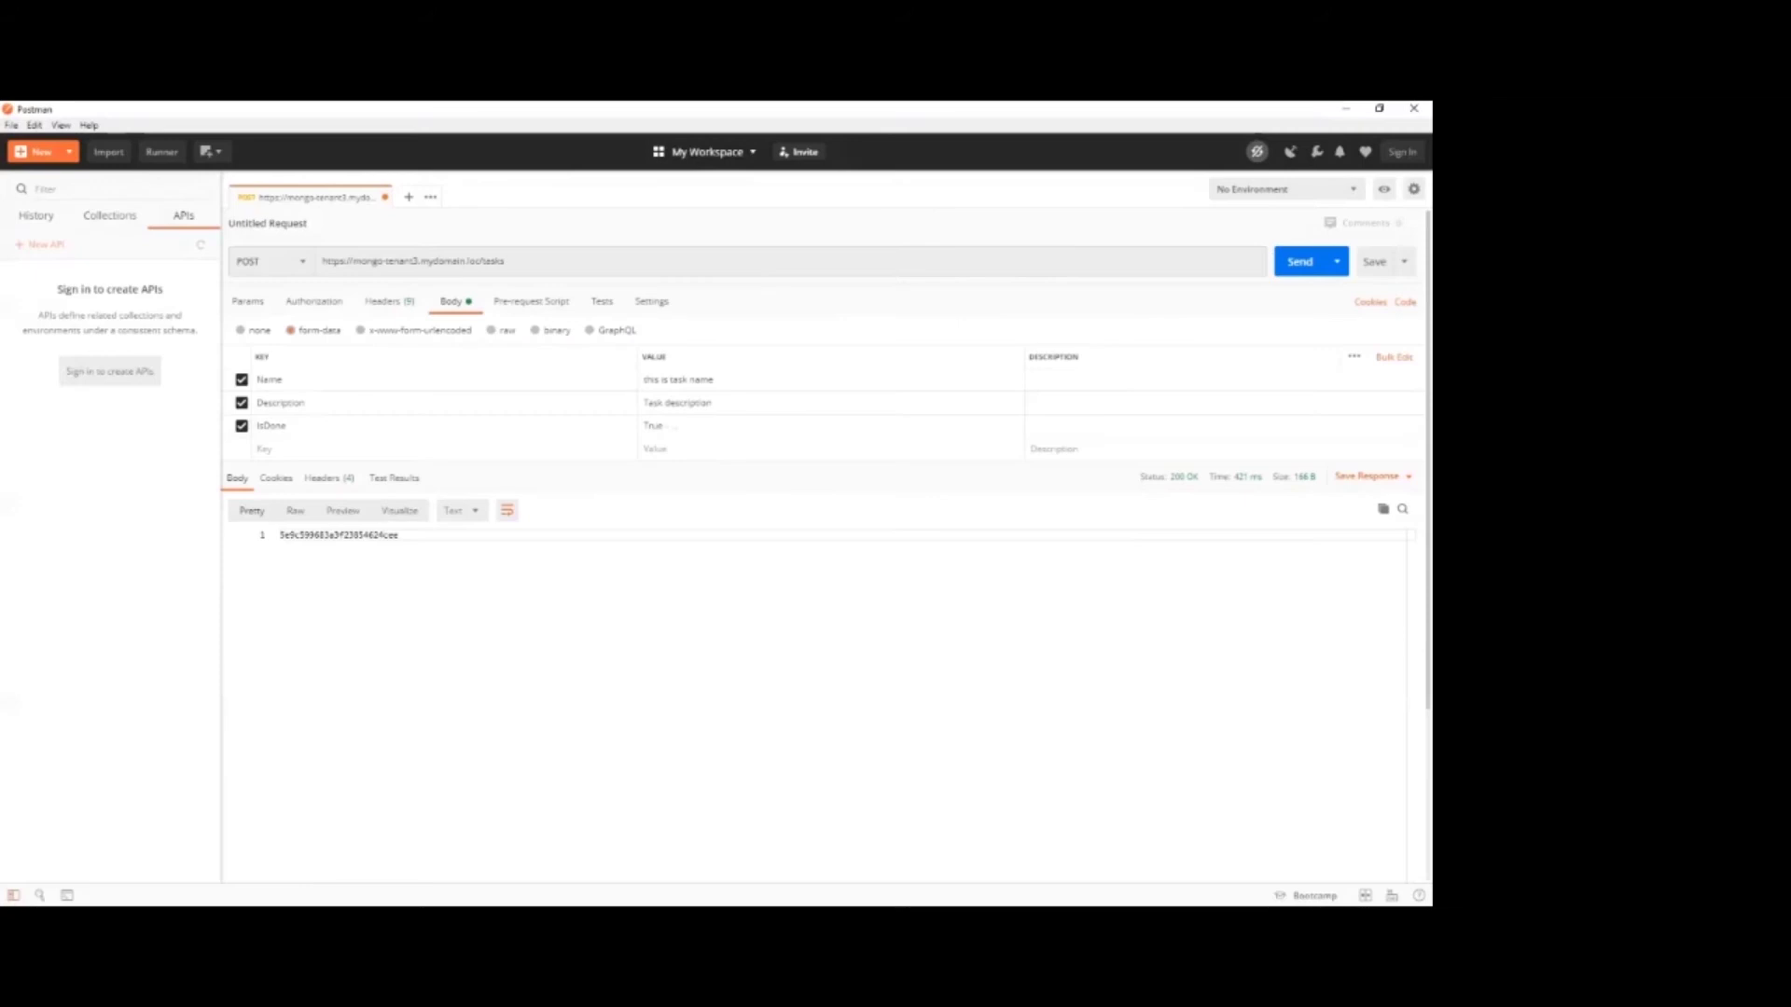
pyautogui.click(303, 263)
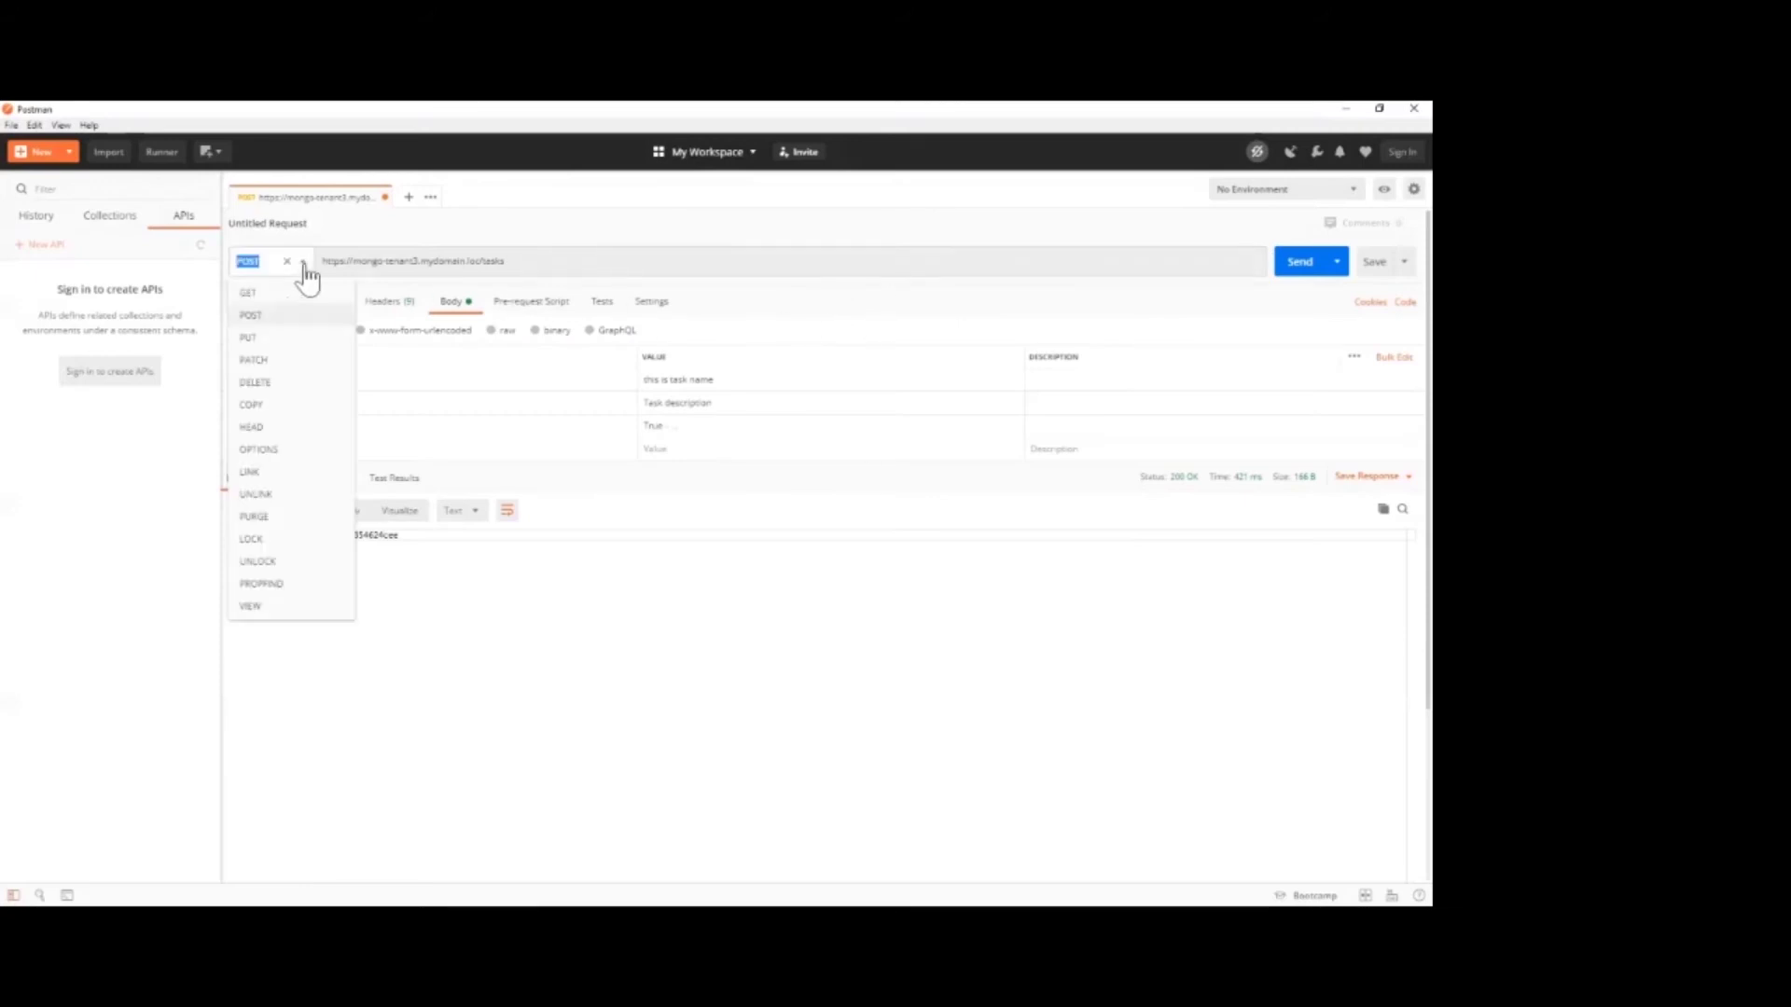
pyautogui.click(250, 292)
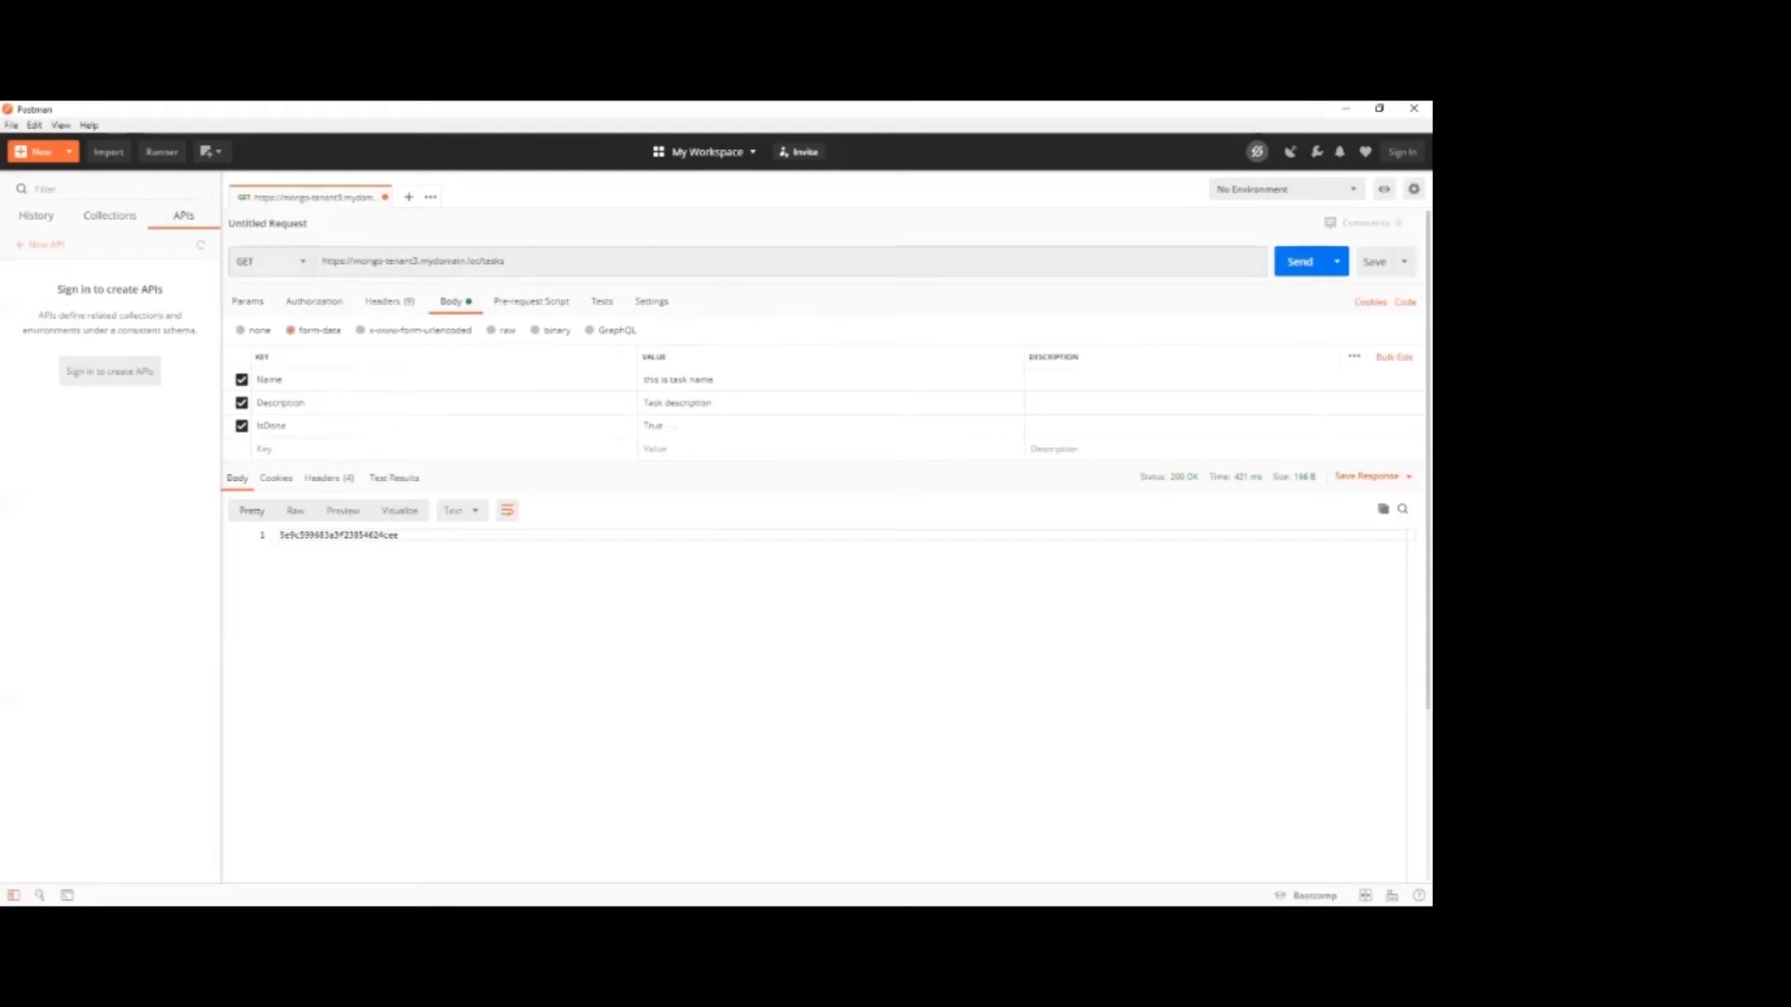
pyautogui.click(1292, 273)
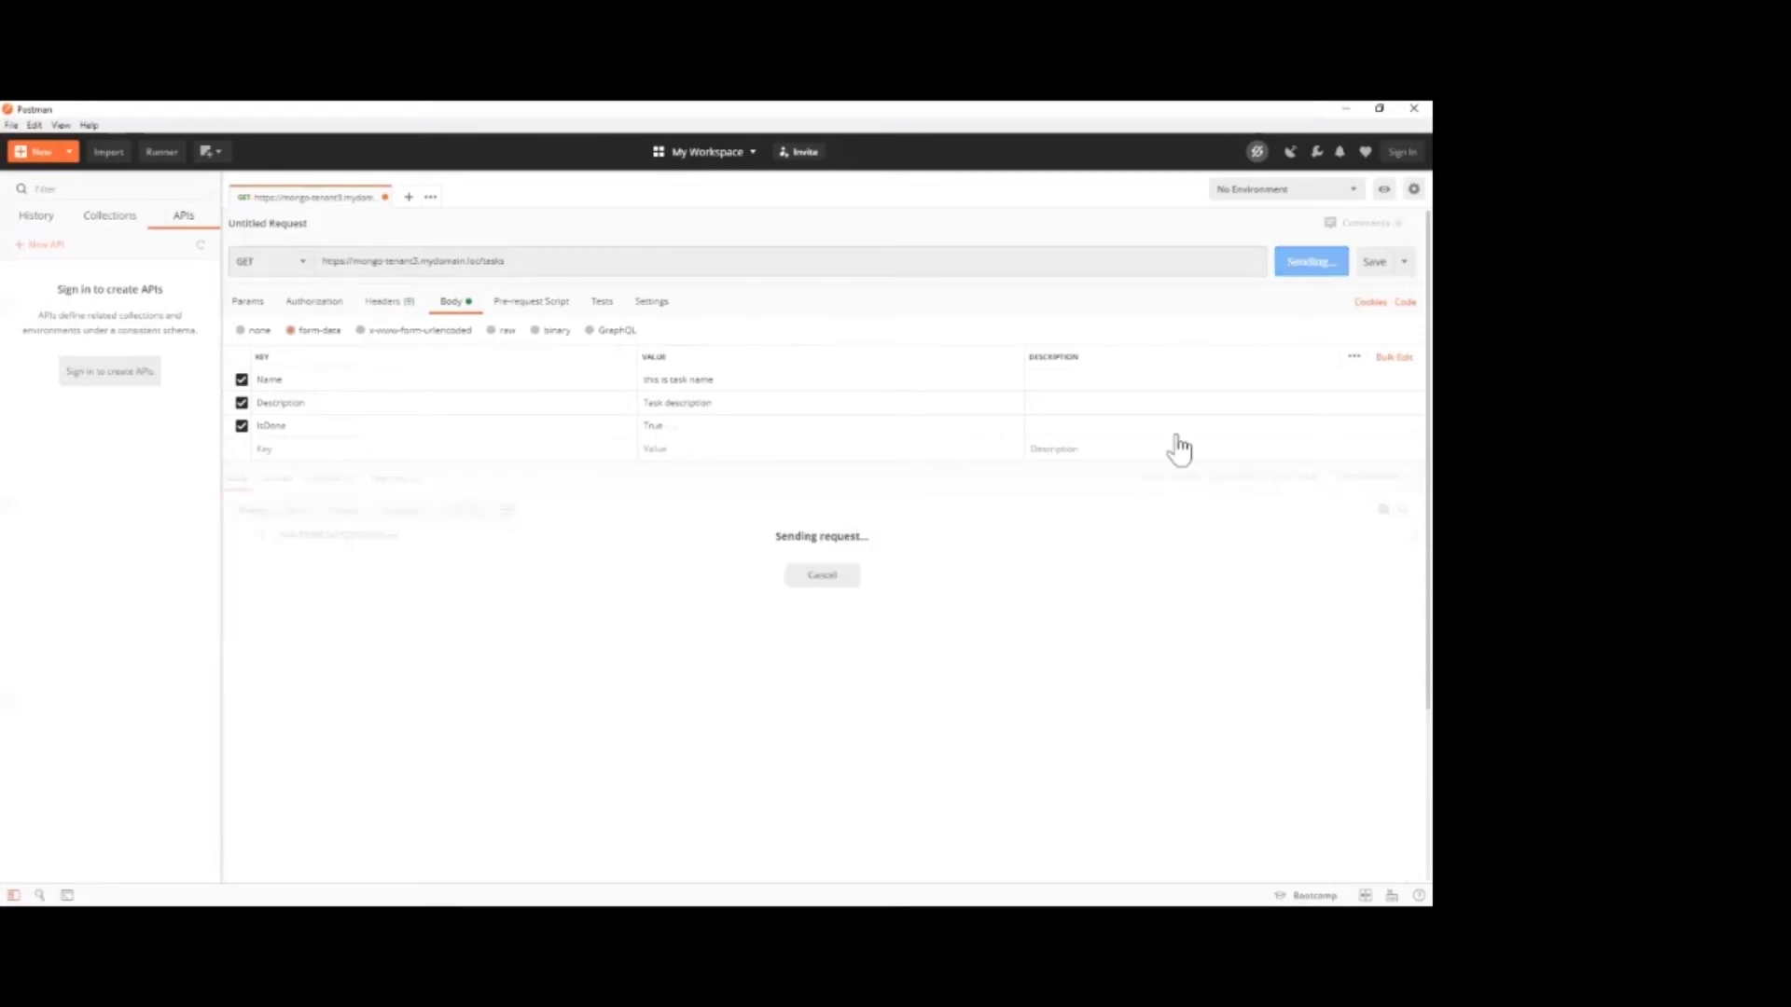